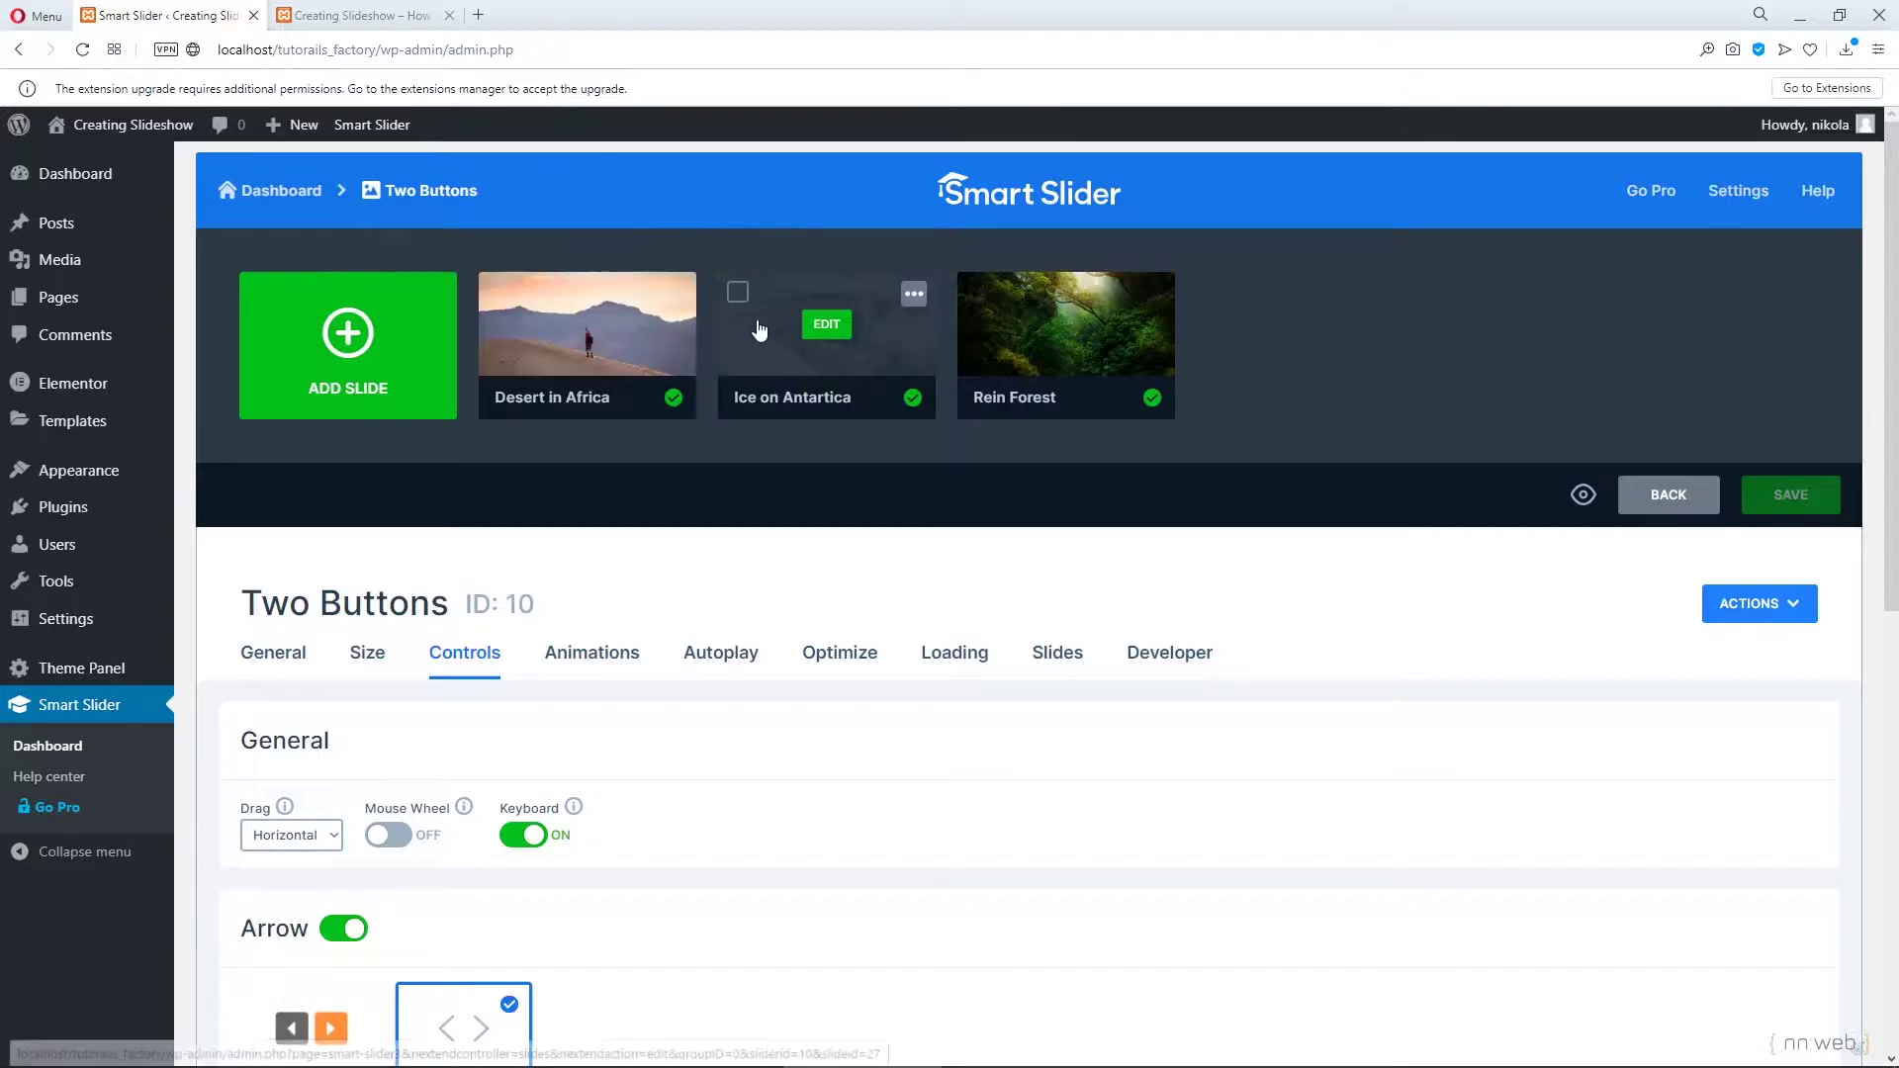
Preview the live slideshow, advancing and swiping past the rain-forest slide, then return to the slider admin.
left_click(366, 16)
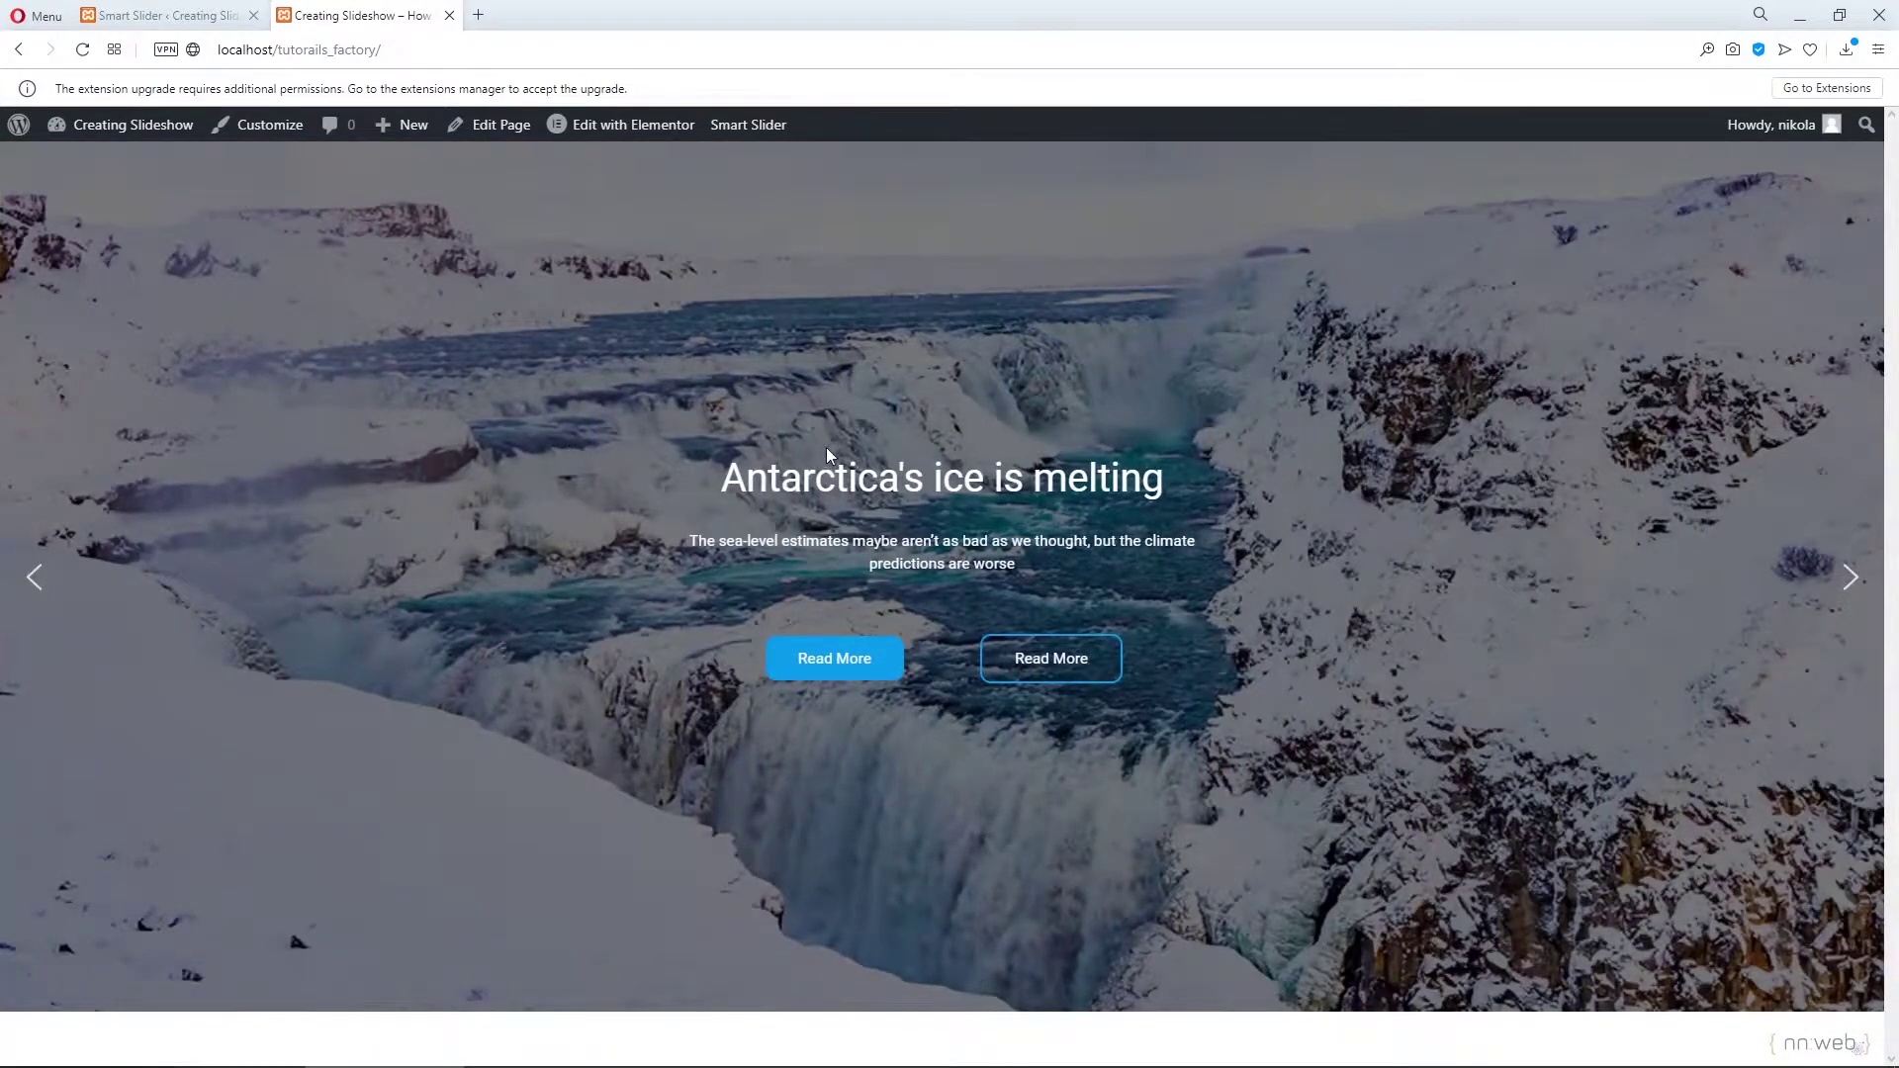
left_click(1847, 580)
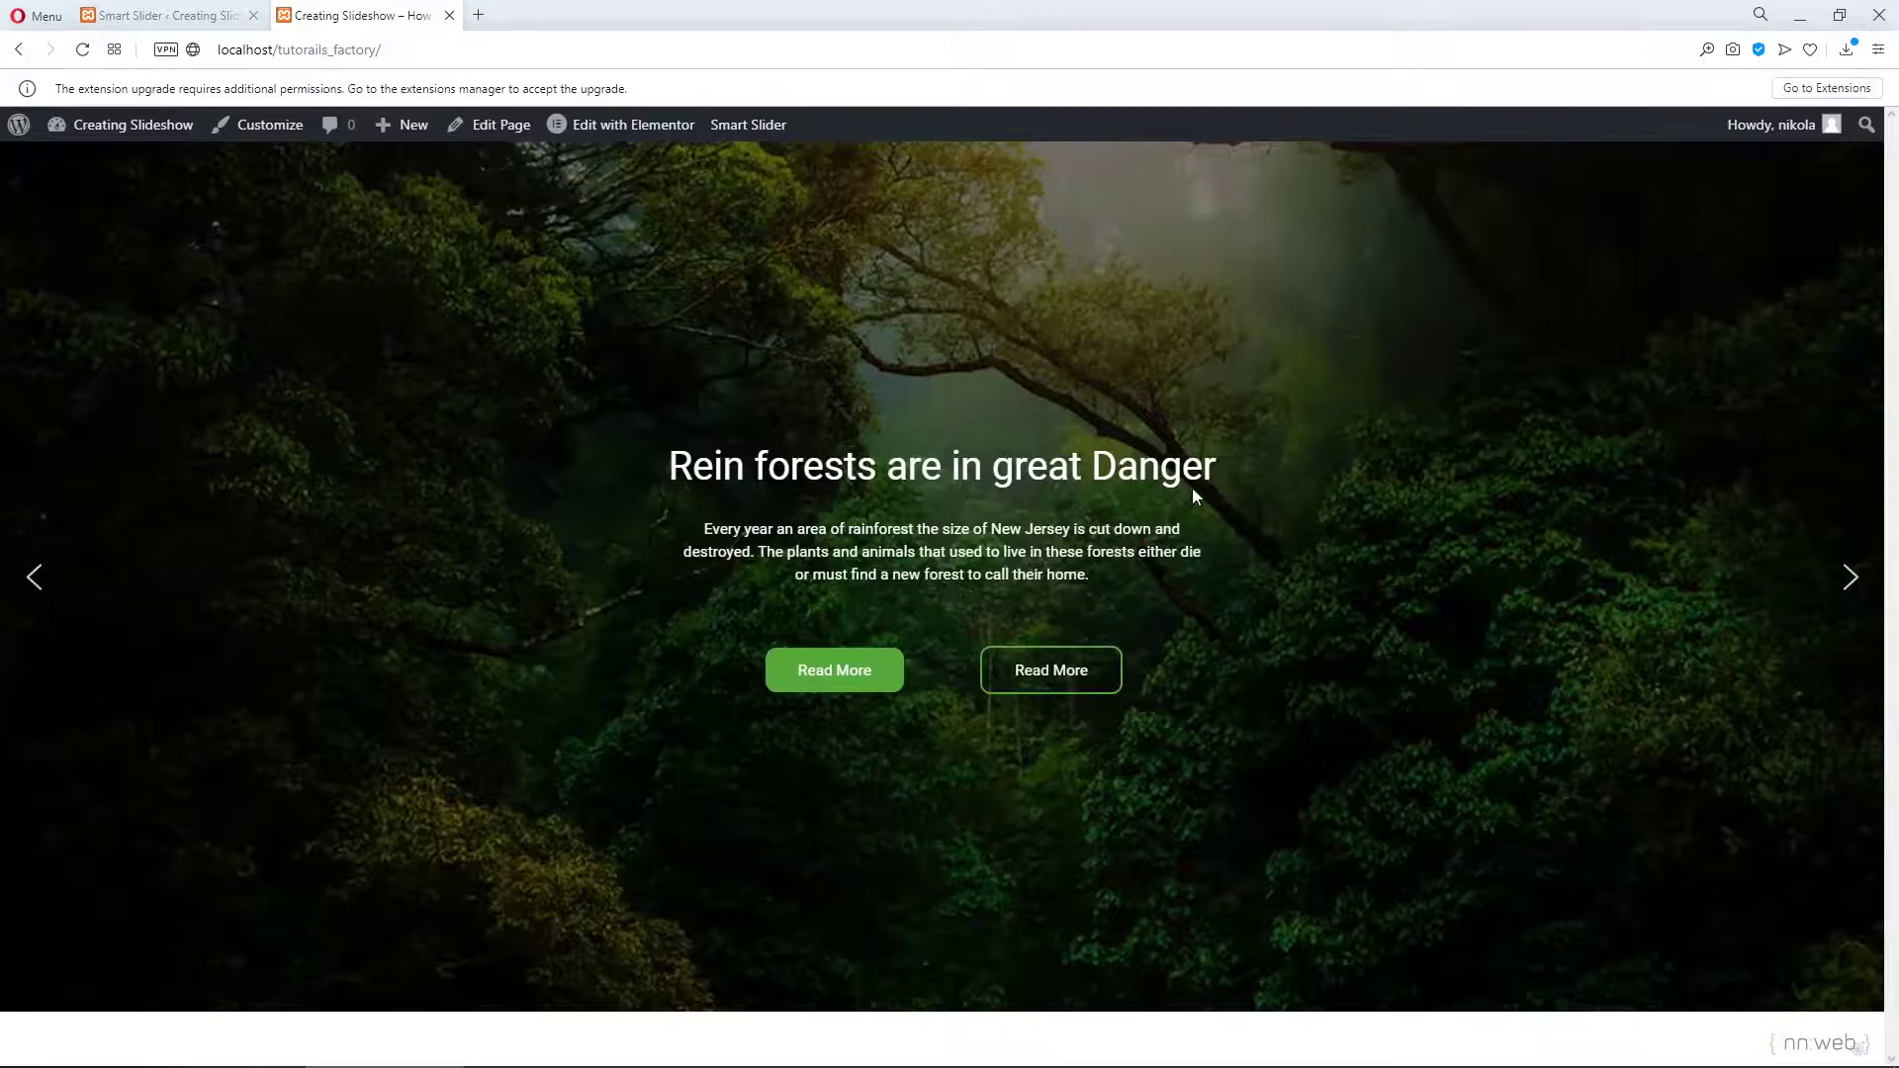
left_click_drag(1297, 398, 1219, 410)
key("ctrl+Tab")
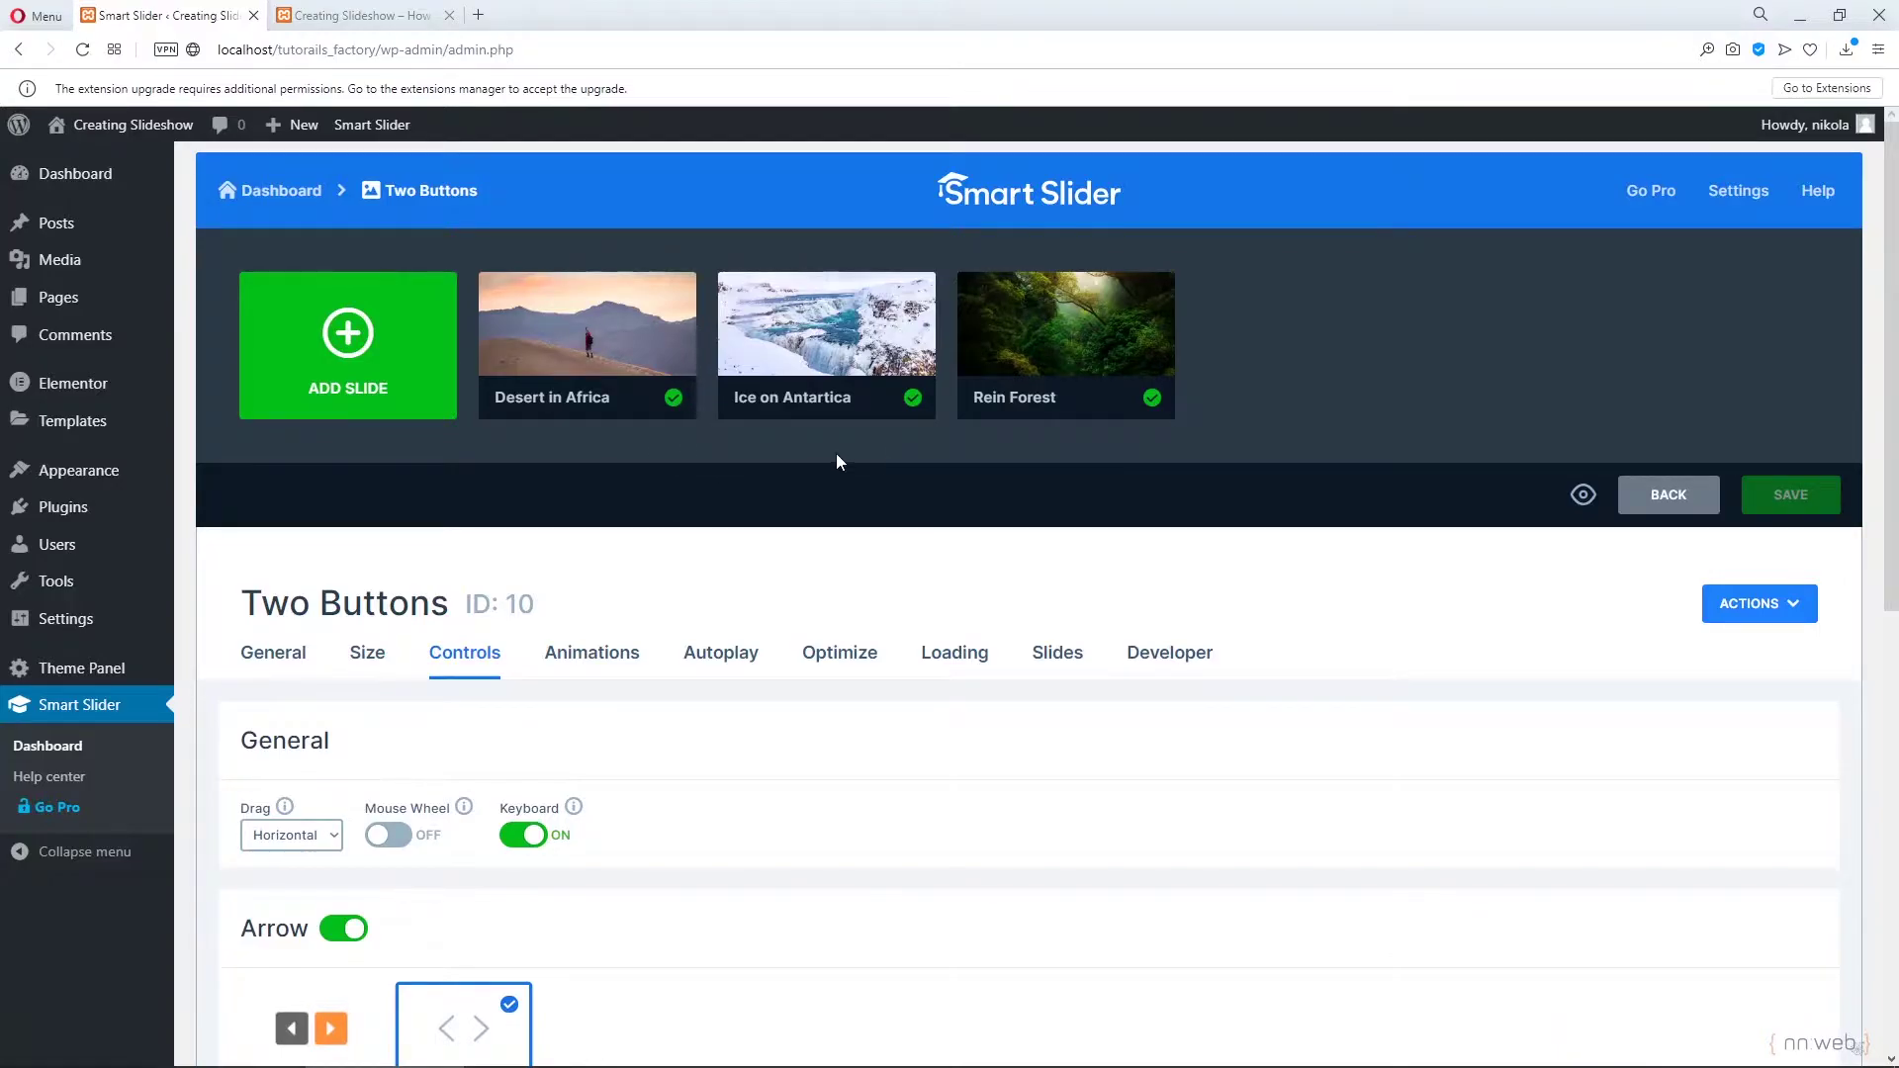
Switch the slider arrows to the image style with the circled-arrow icon.
scroll(737, 593, "down", 2)
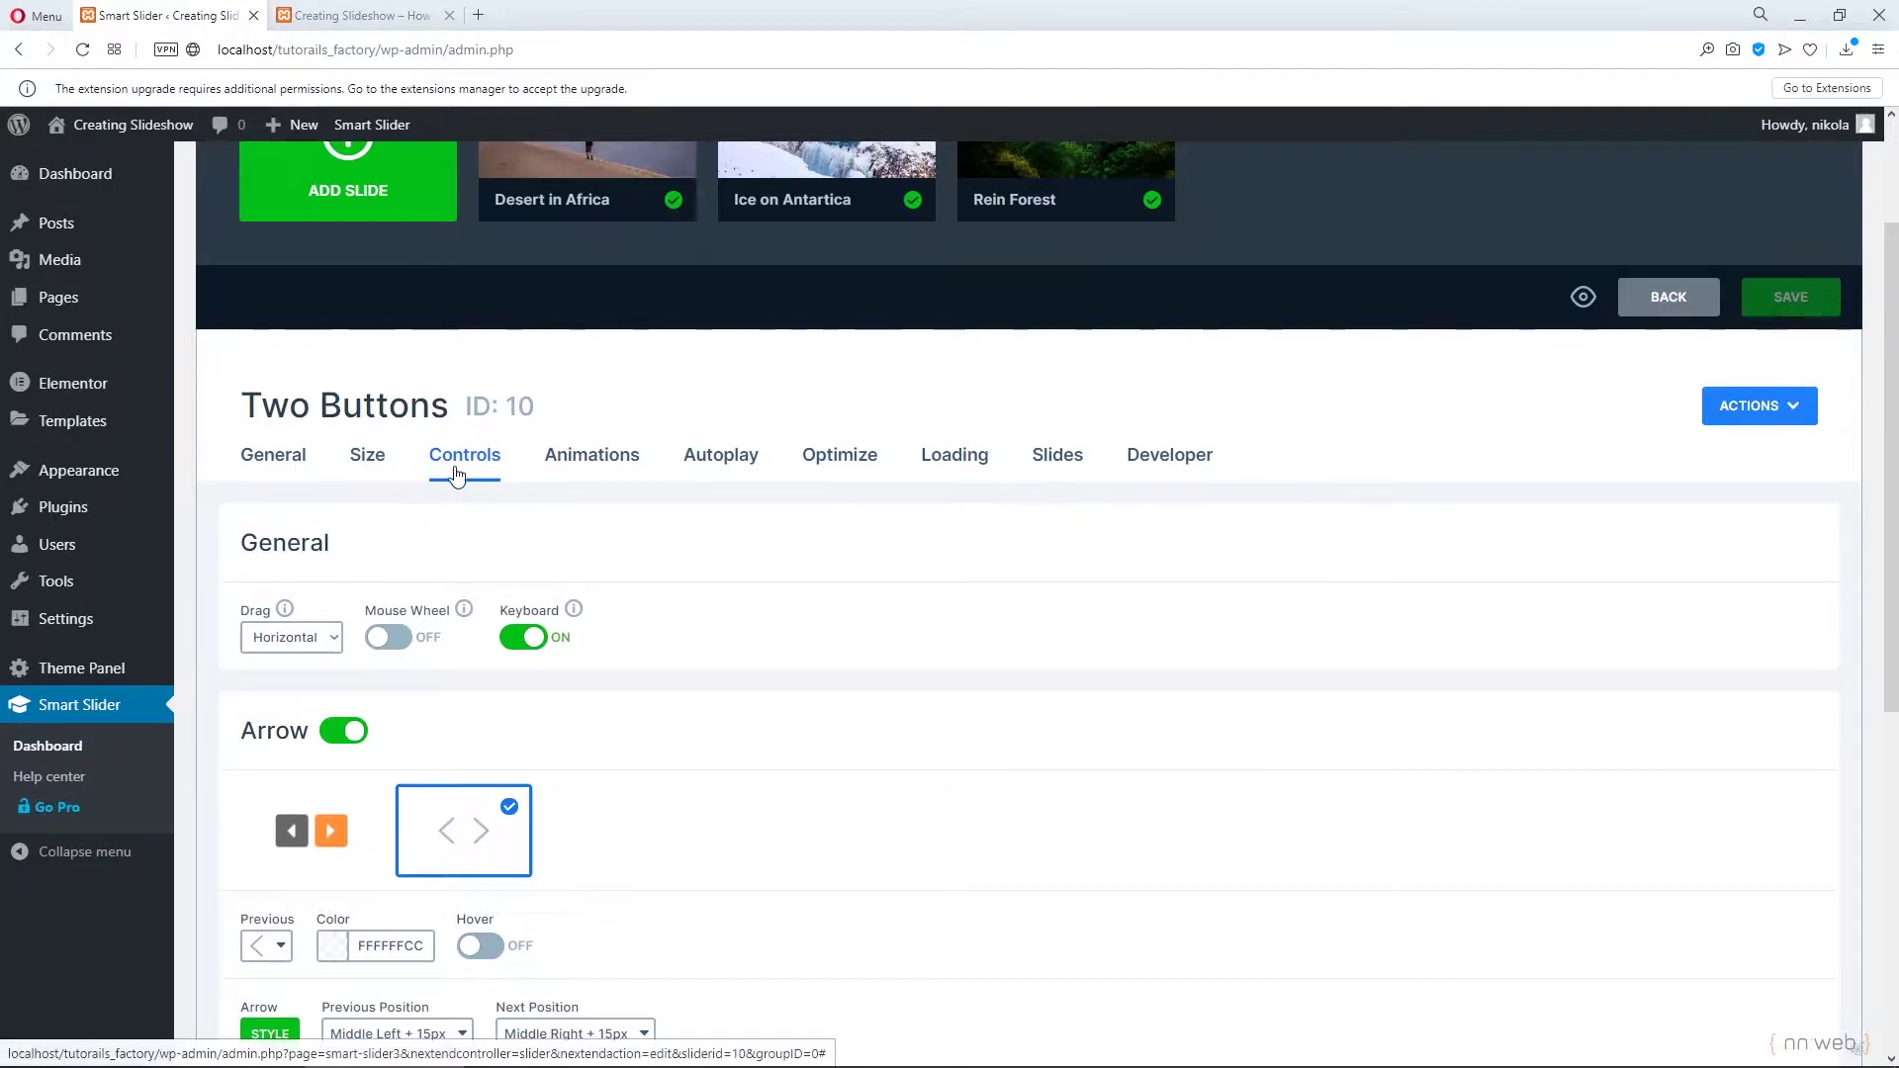
scroll(456, 477, "down", 3)
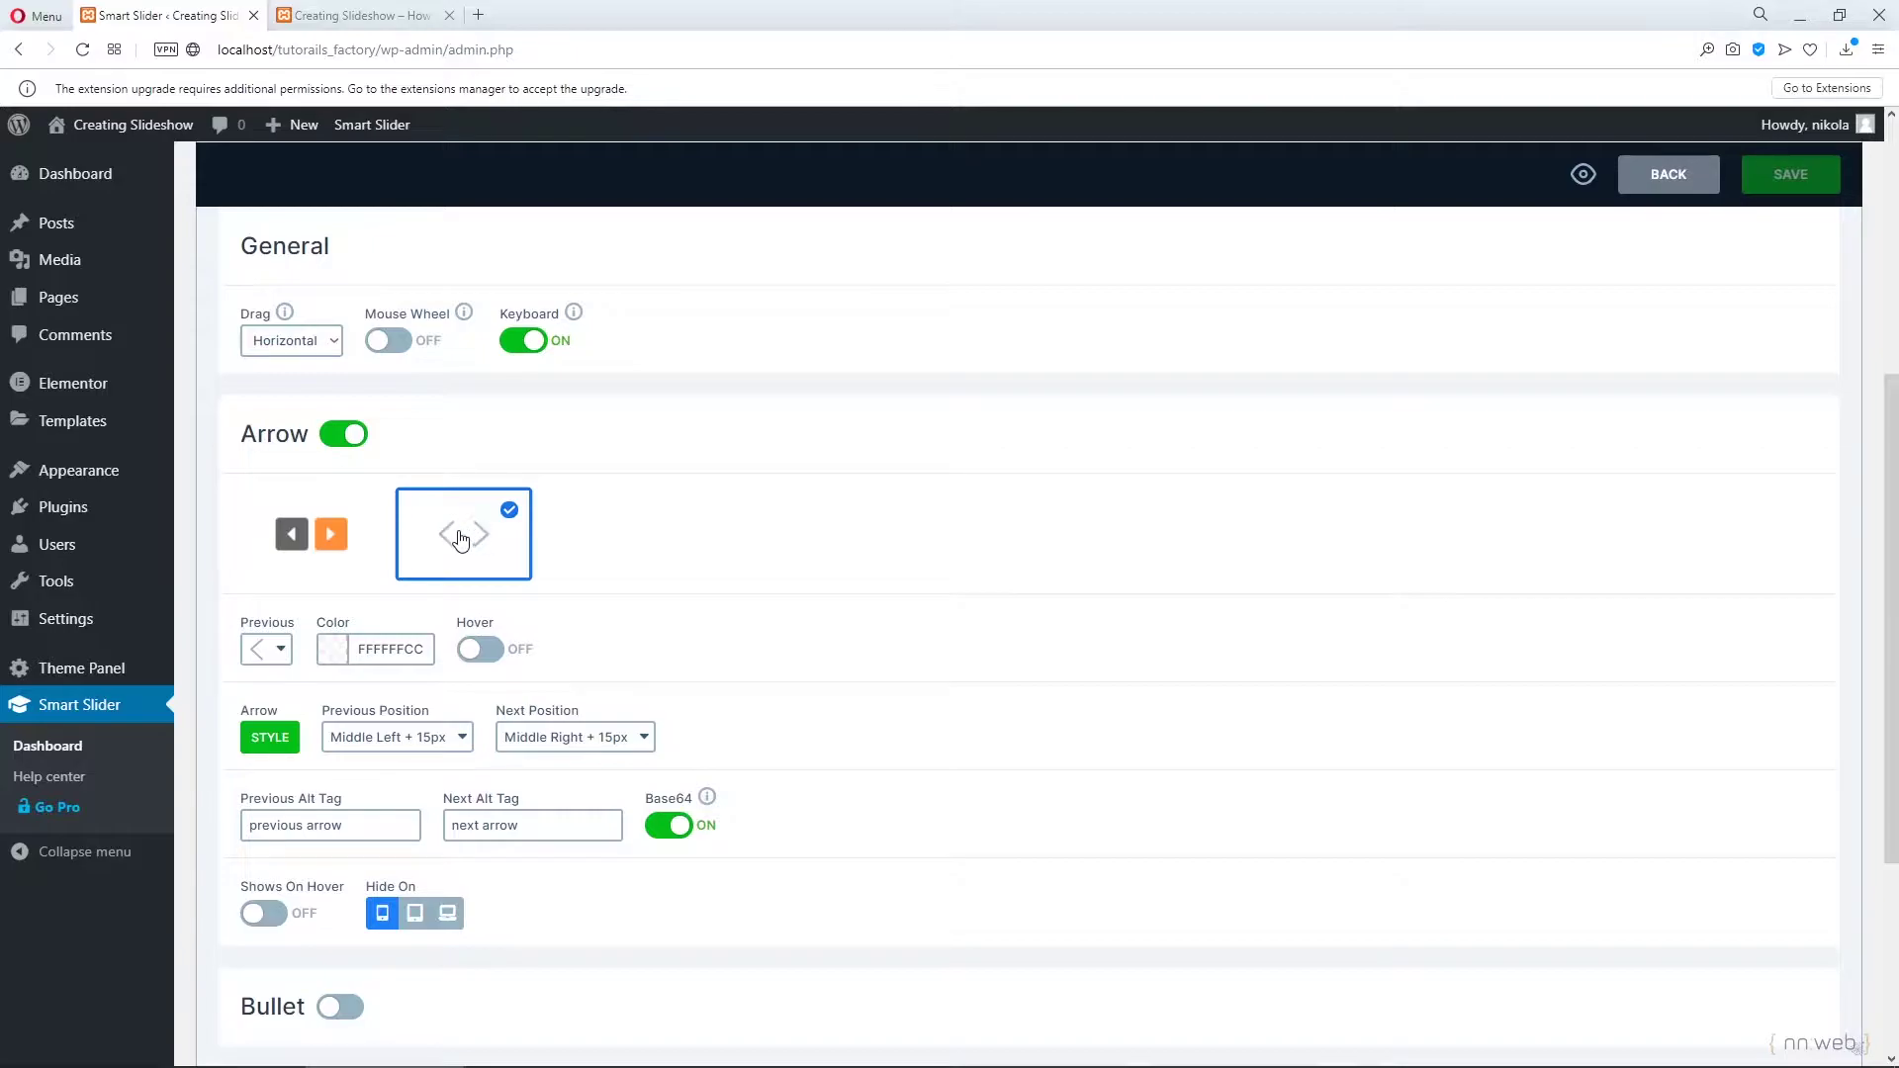
left_click(342, 540)
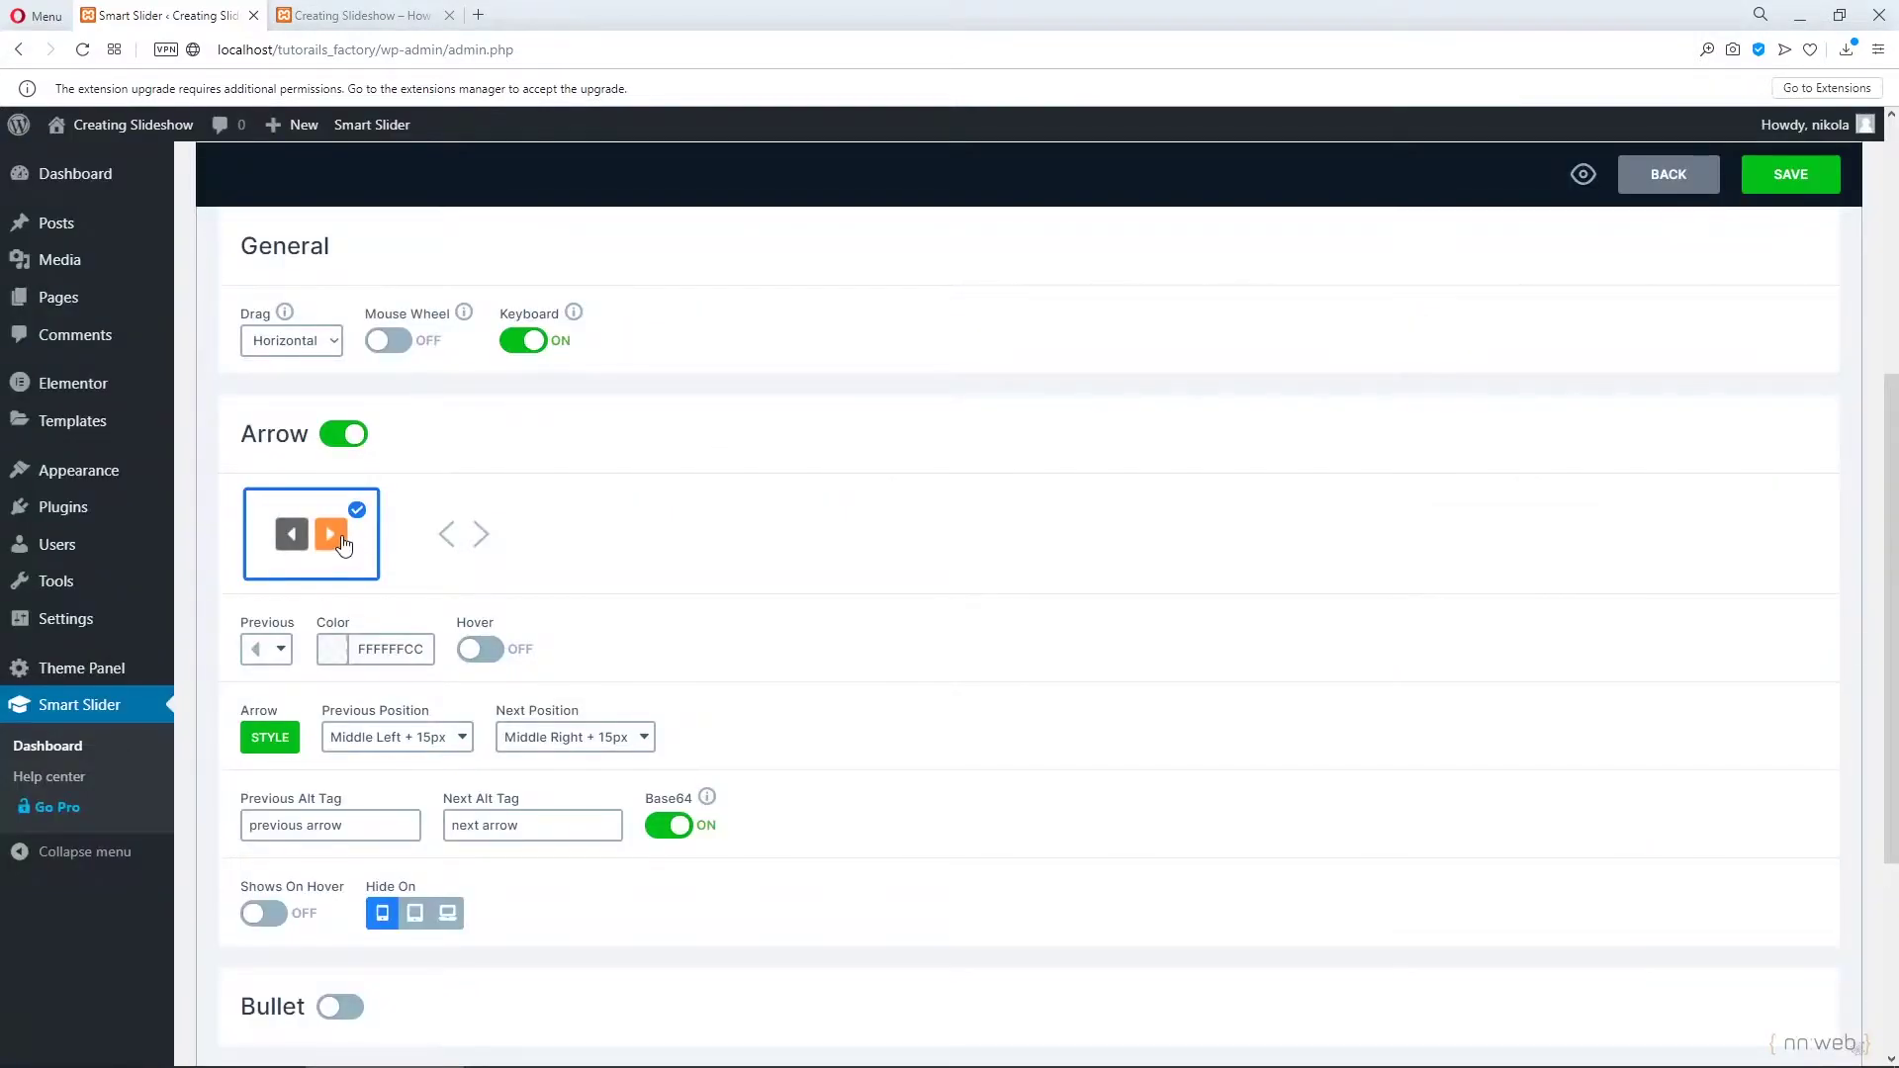
left_click(283, 649)
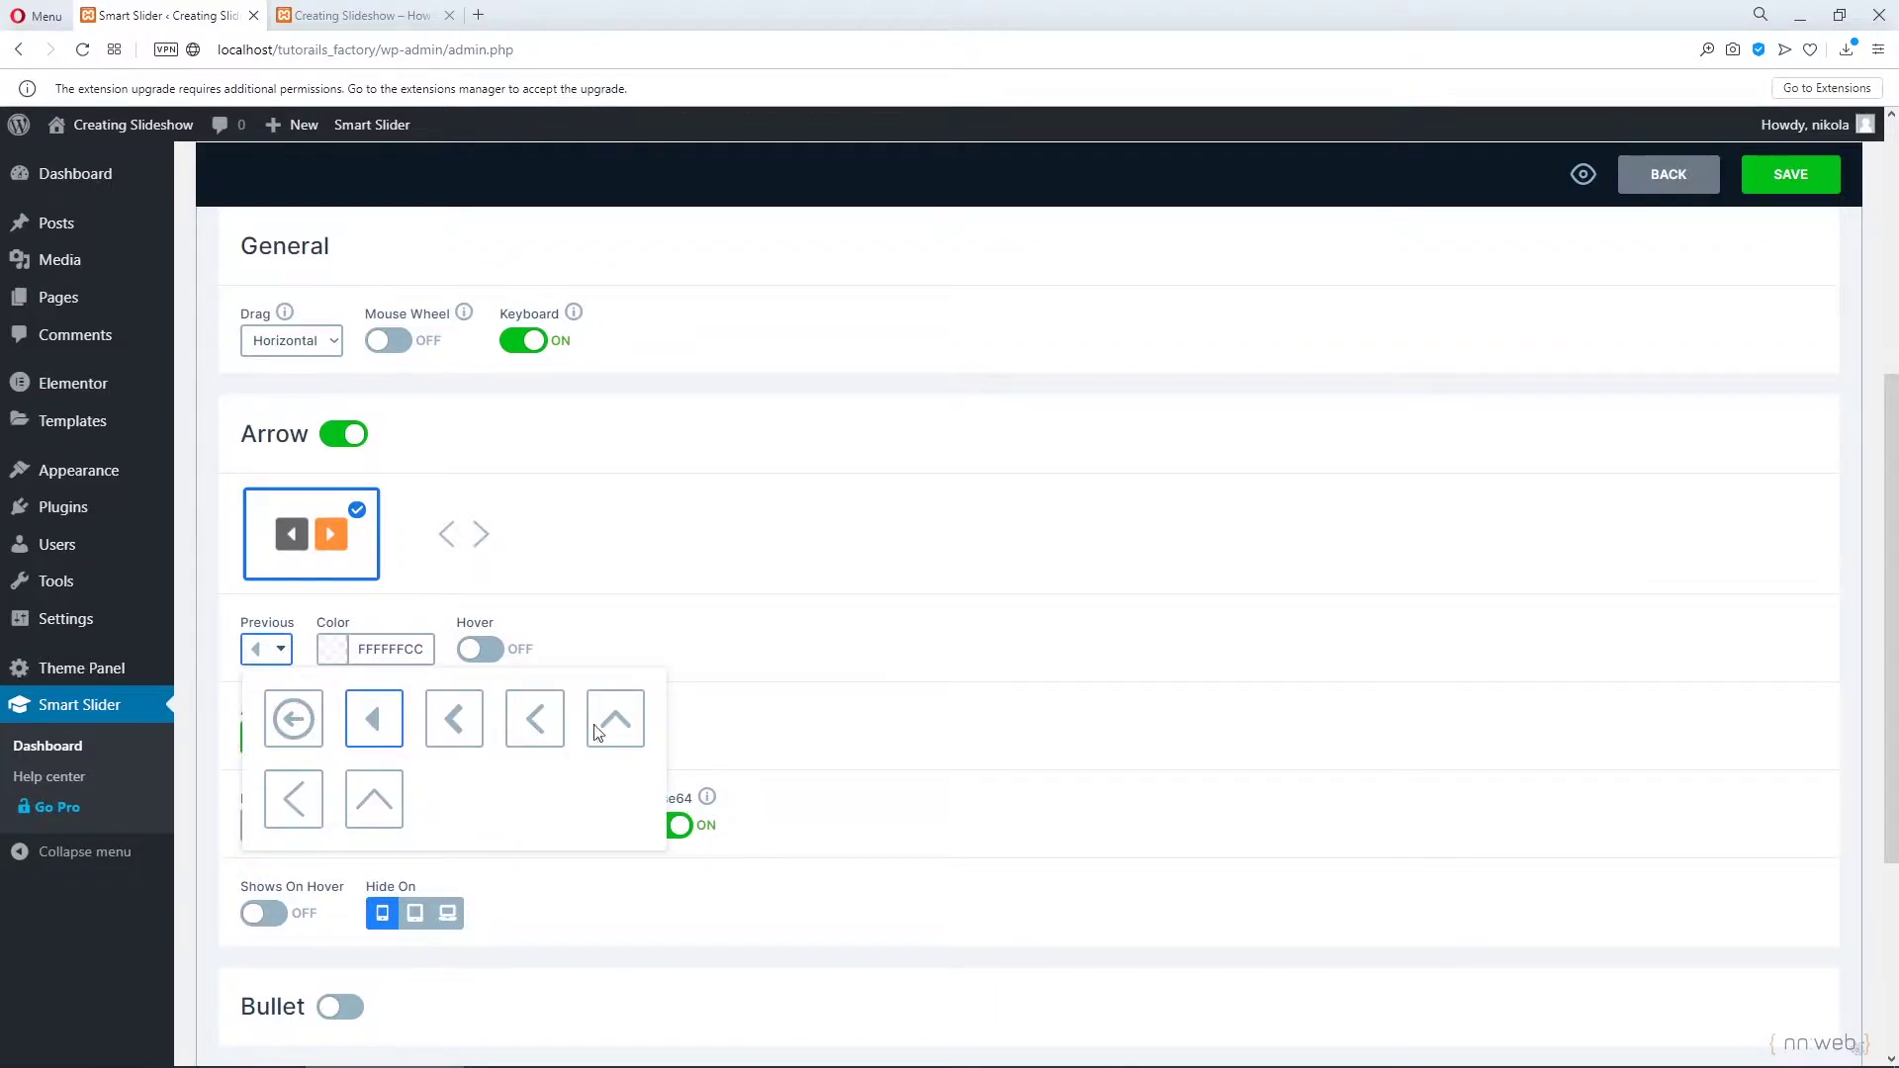
left_click(301, 723)
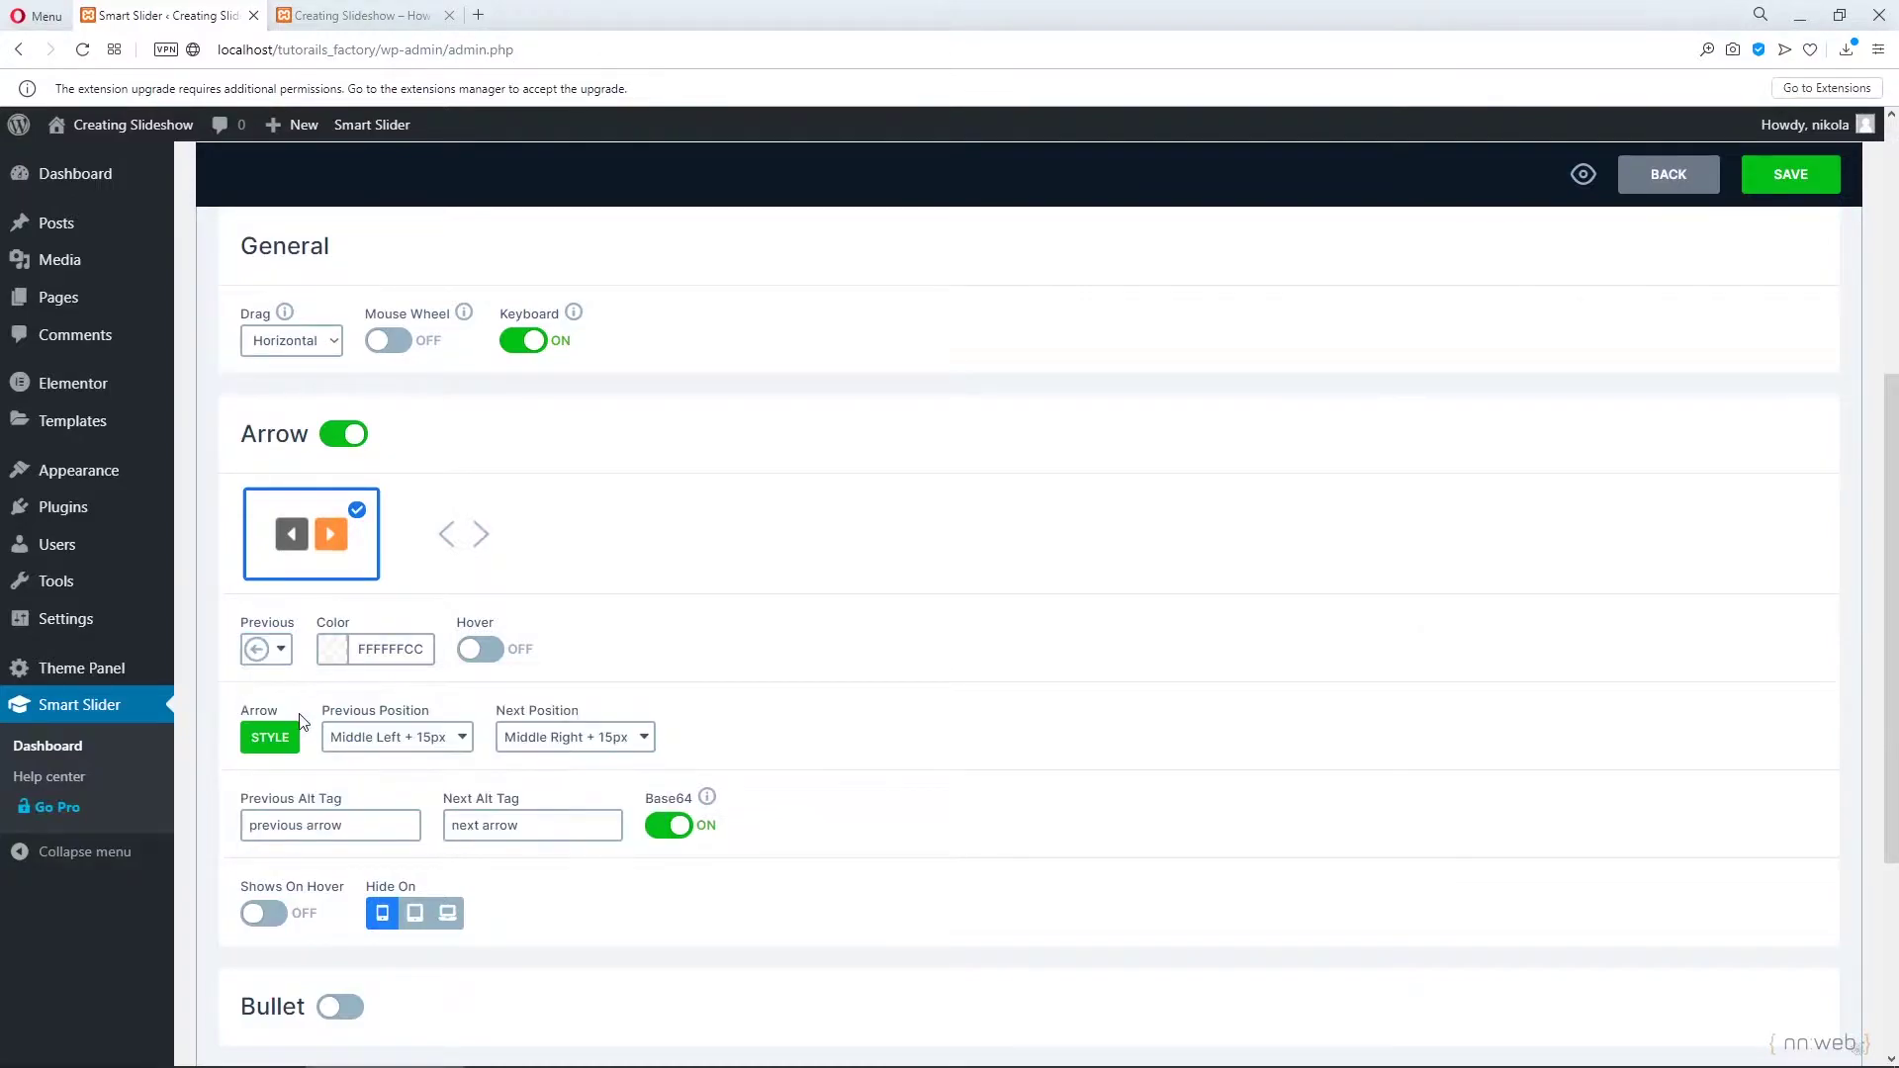
Colour the arrows yellow ECC31FFF and leave the separate hover colour off.
left_click(334, 651)
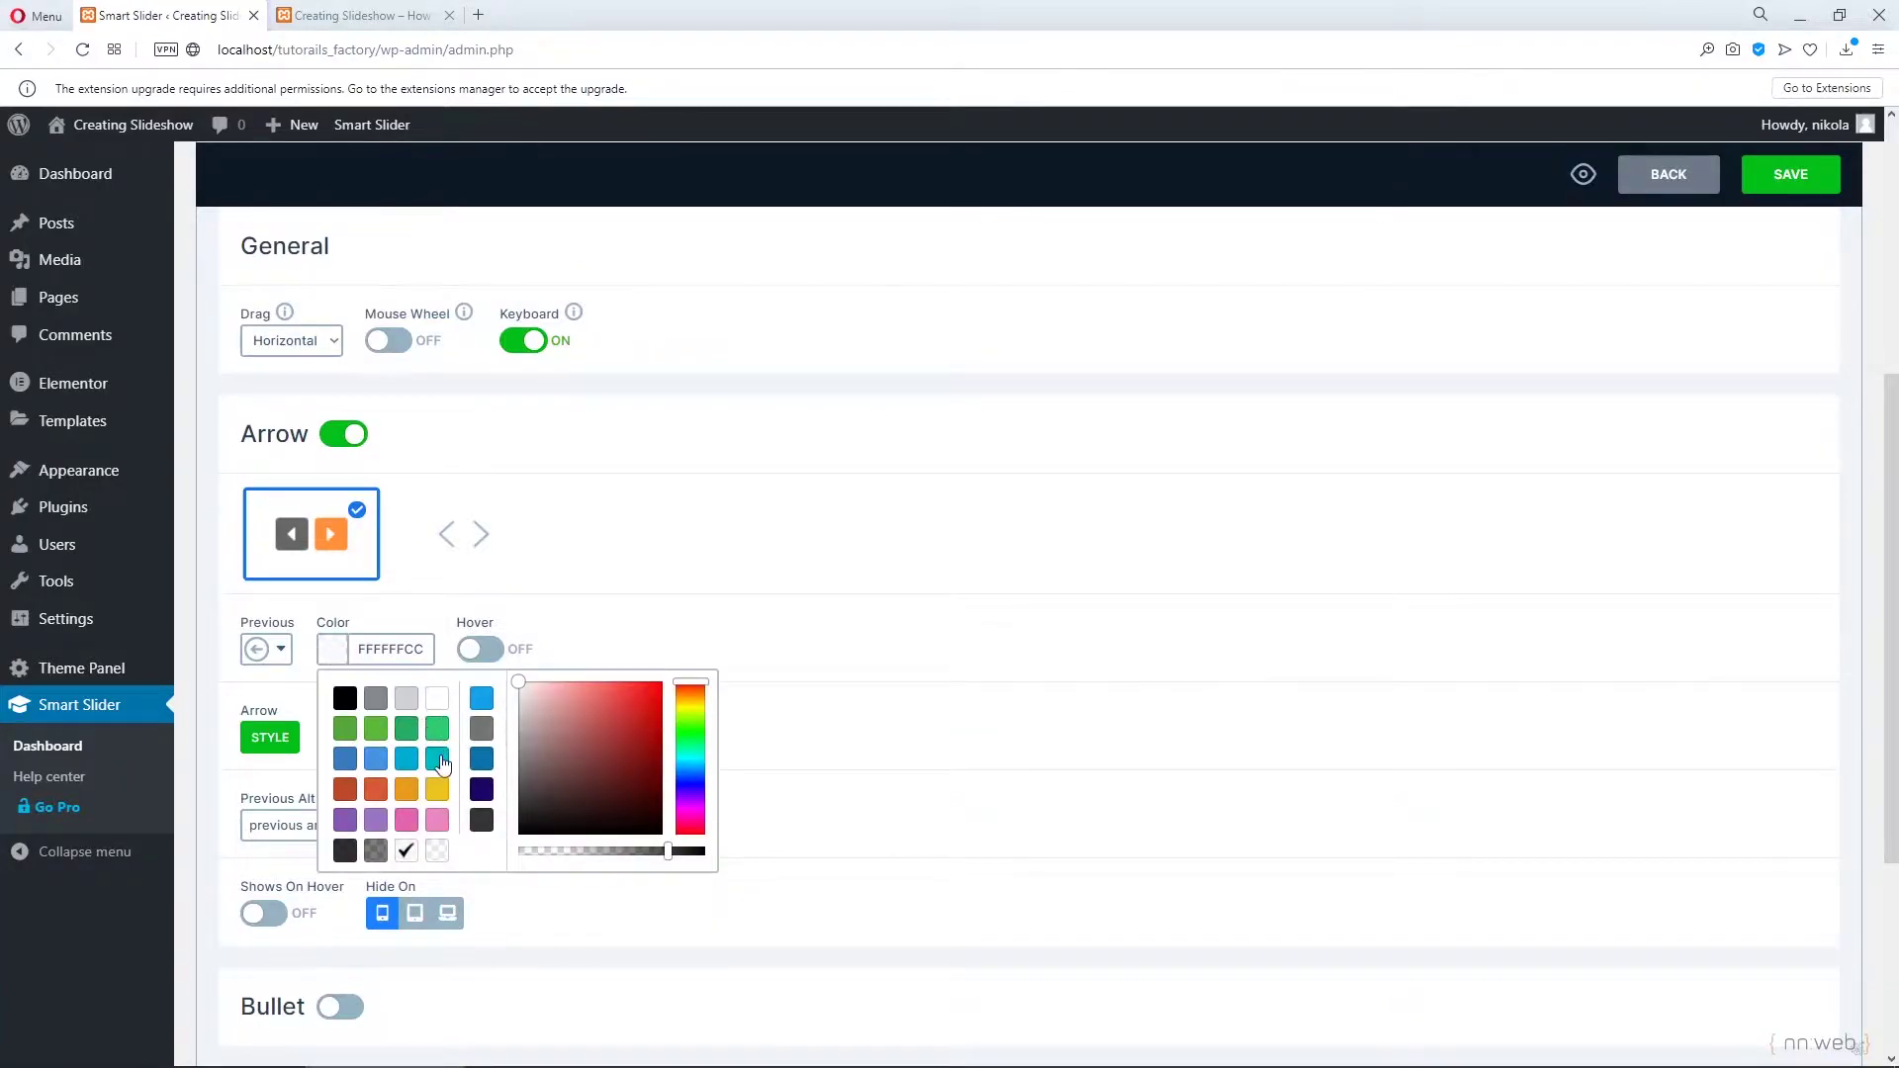
left_click(438, 792)
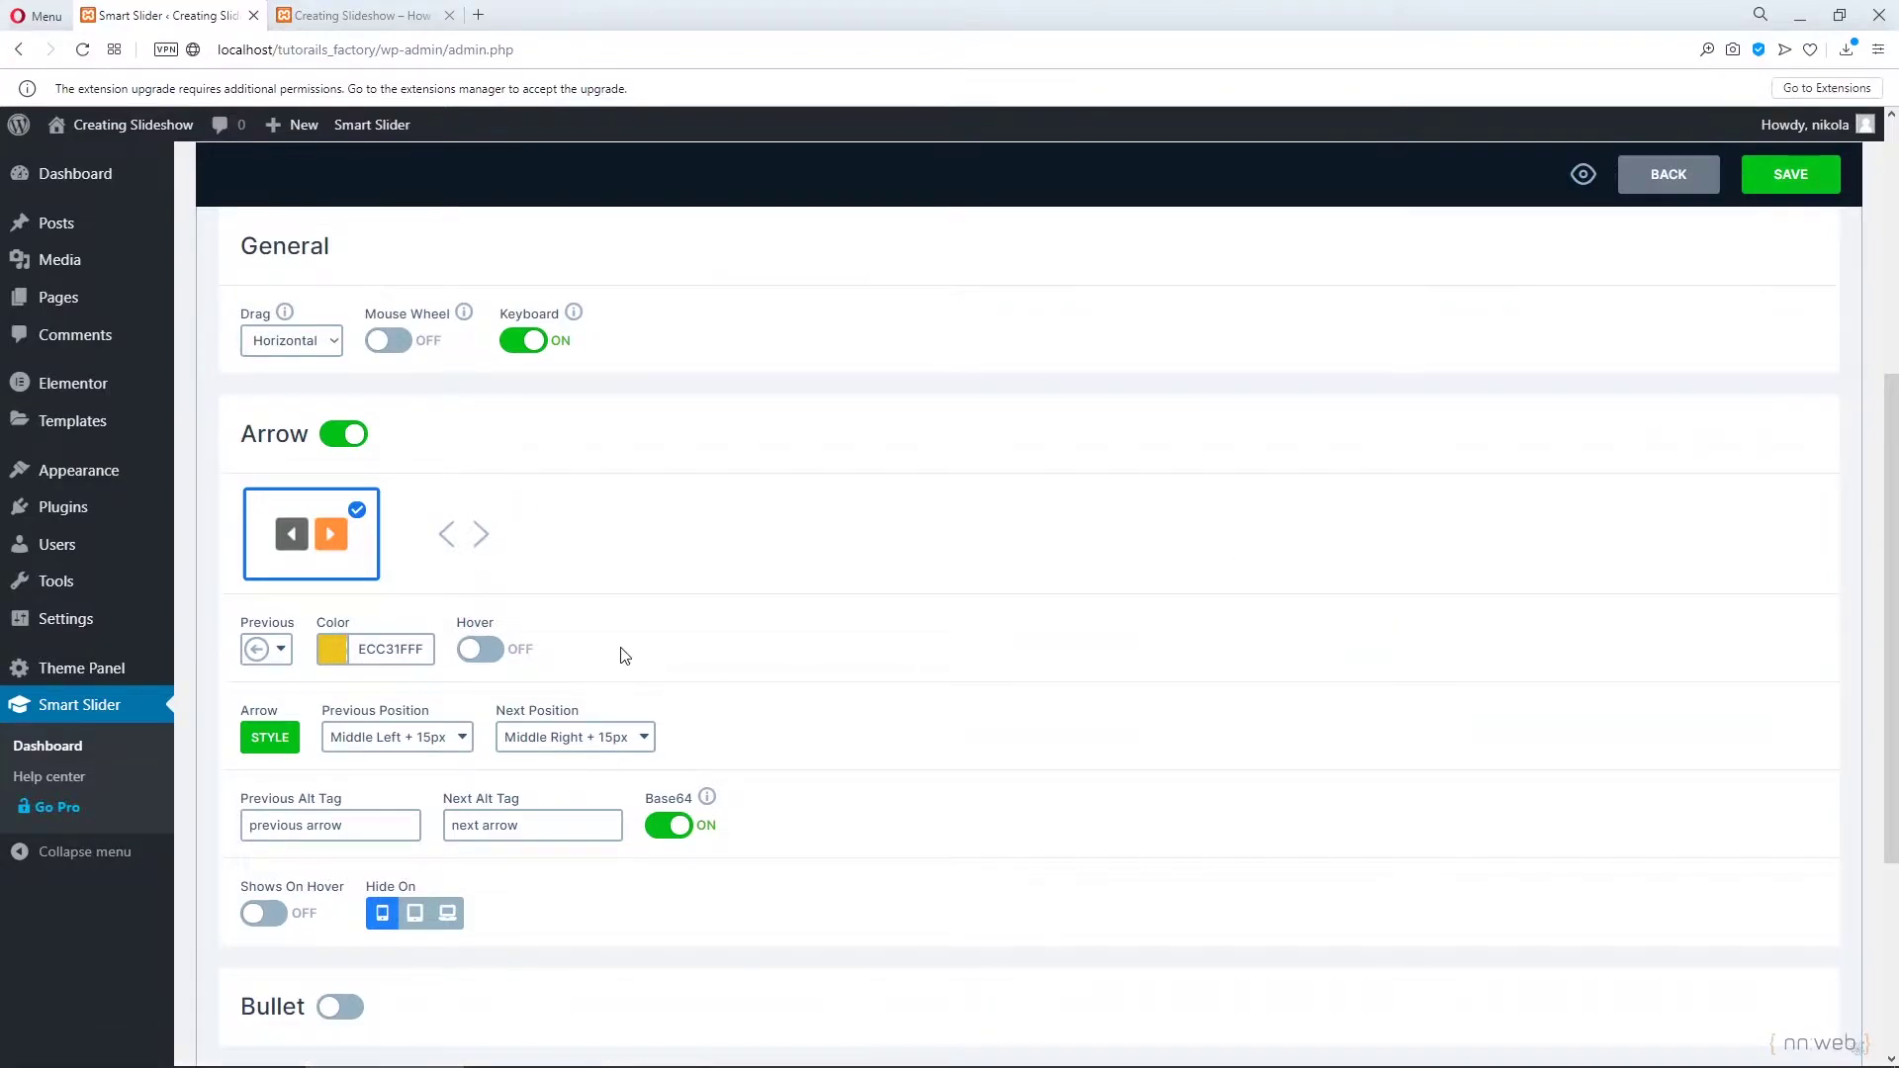
left_click(485, 657)
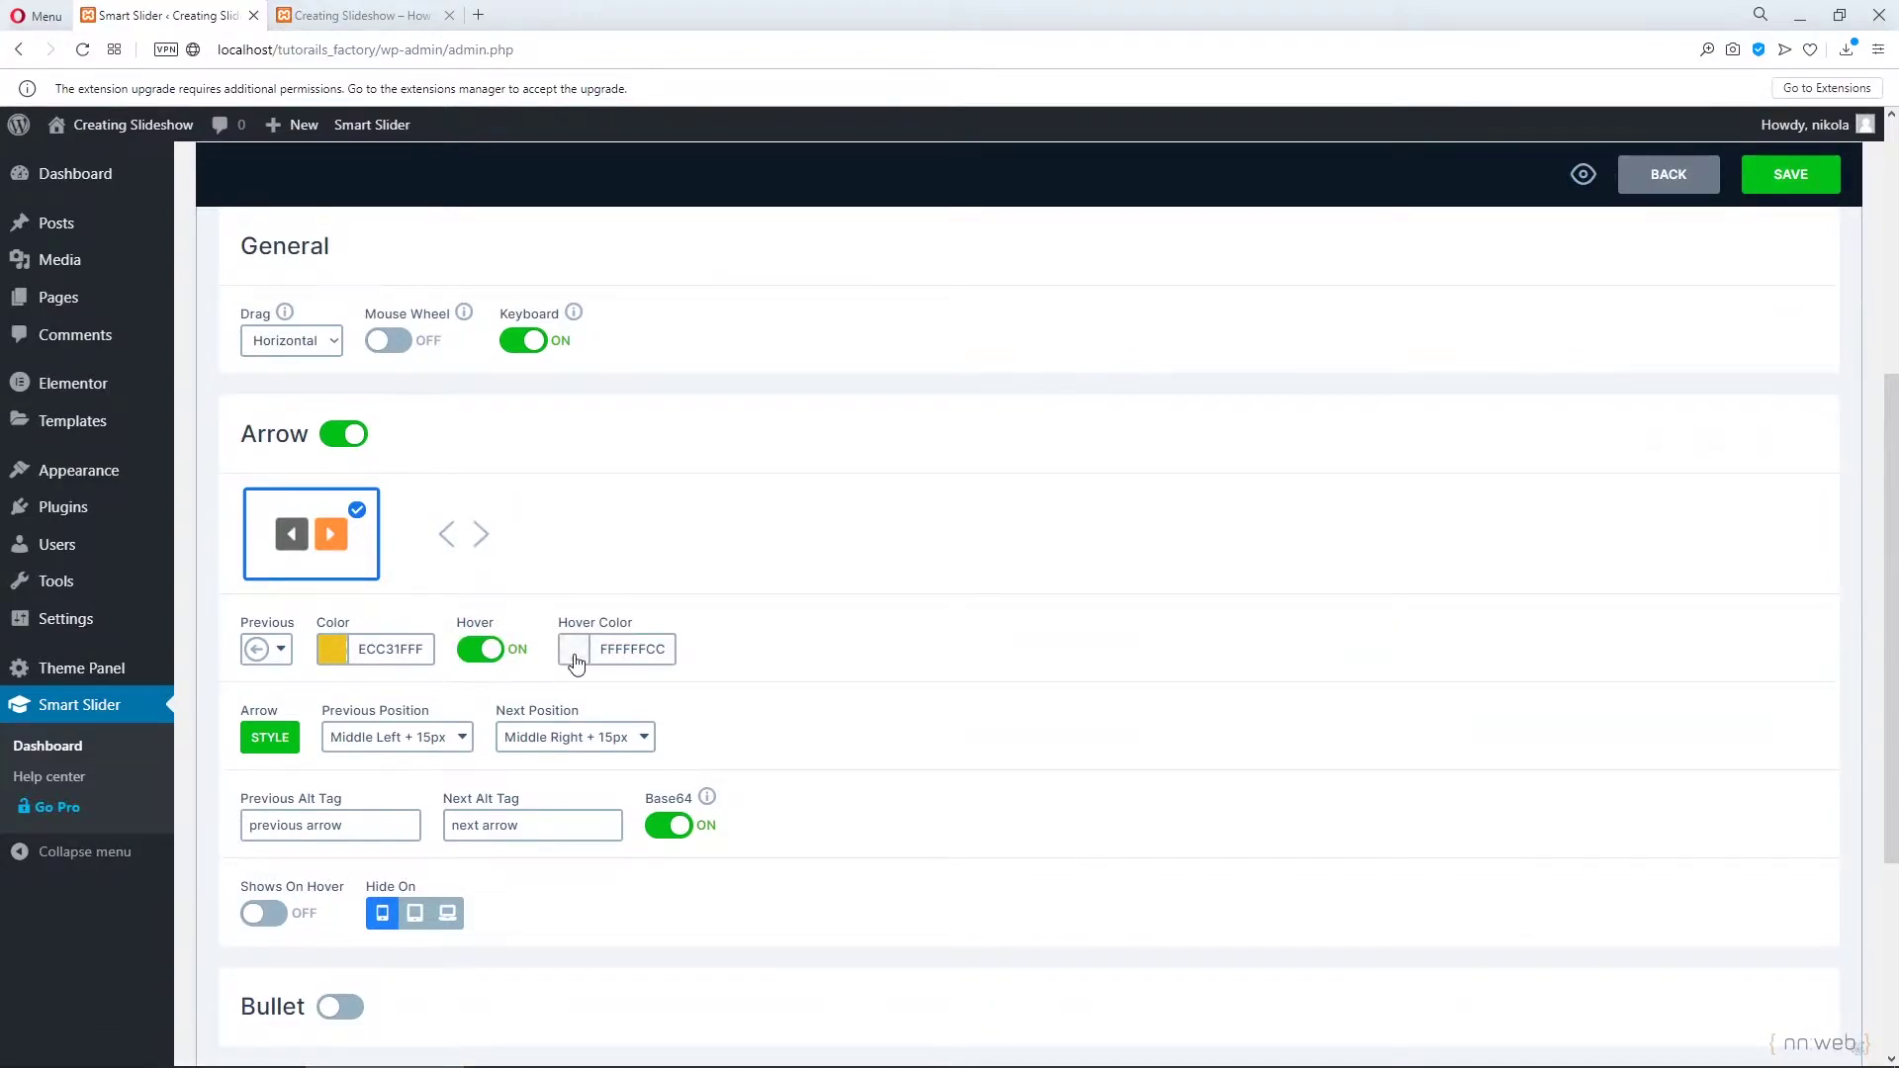
left_click(463, 653)
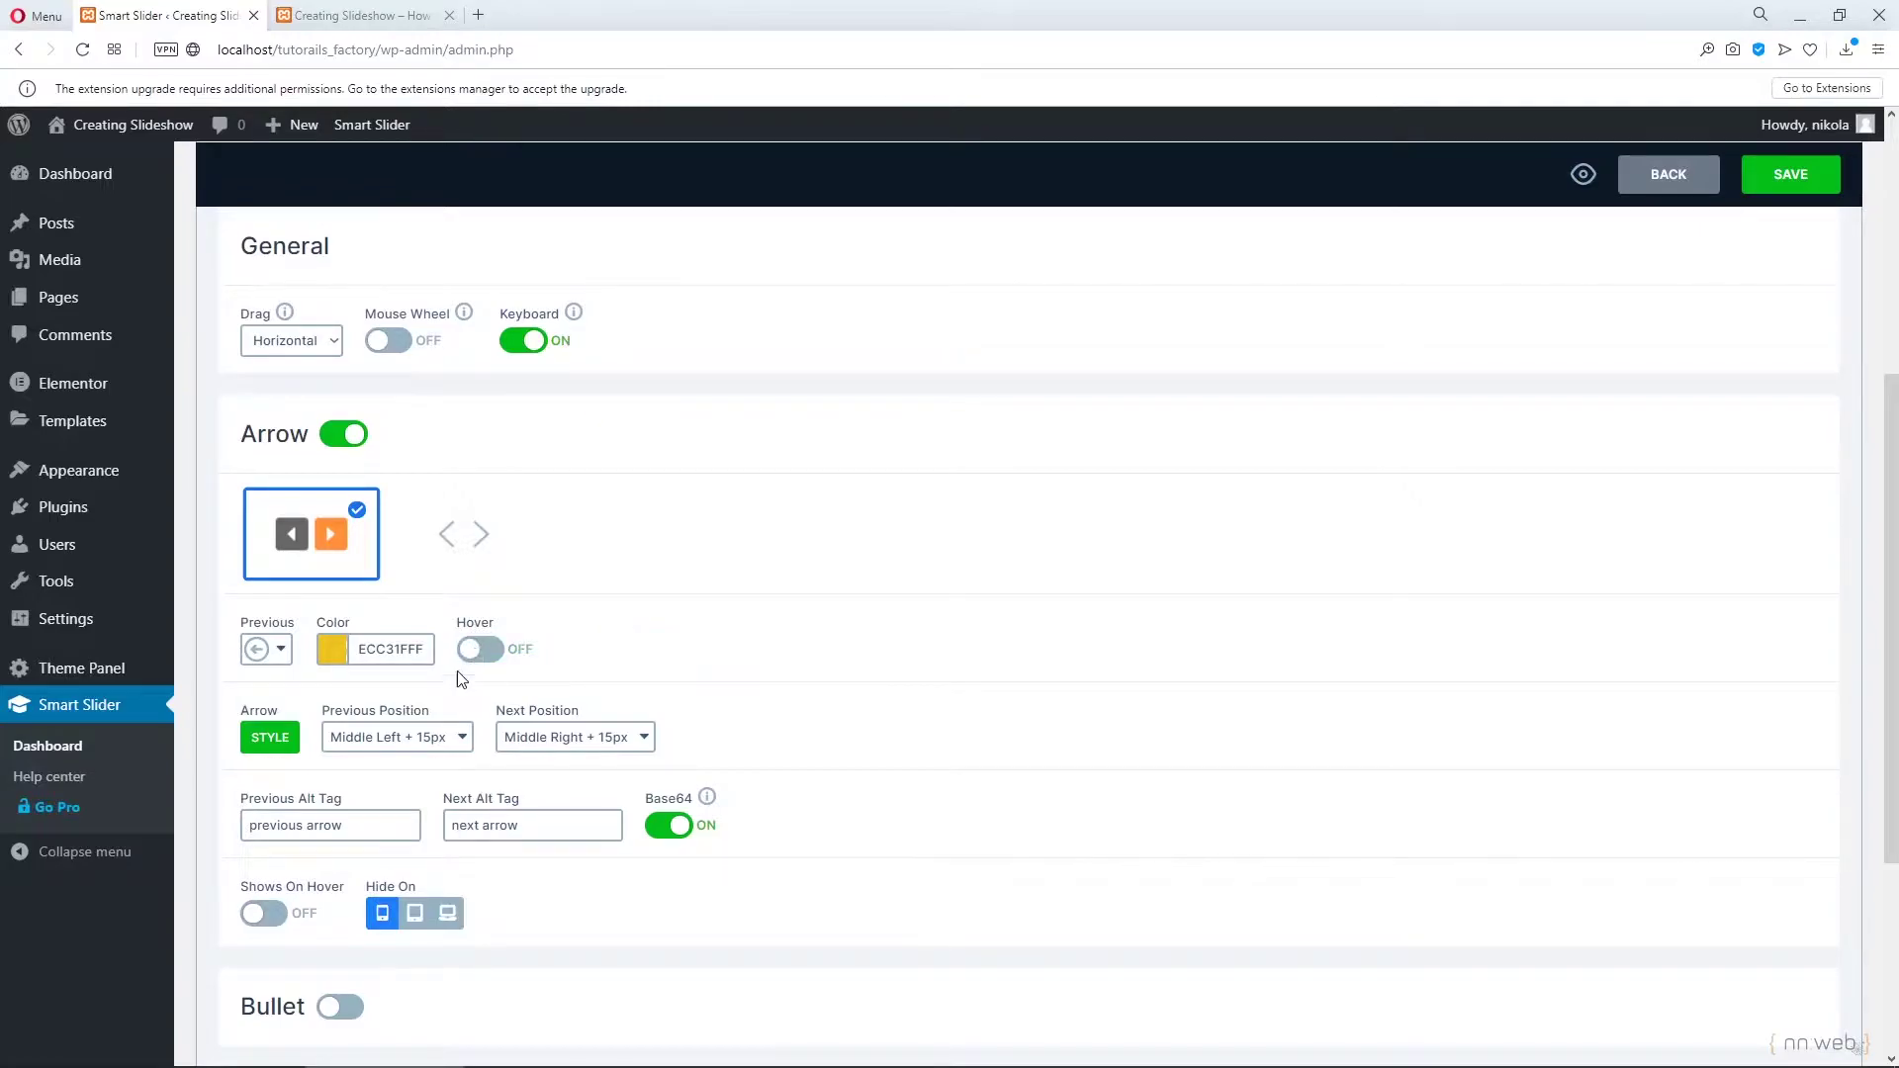
Inspect the arrow style's Hover settings in the Style Manager and cancel without changes.
left_click(270, 738)
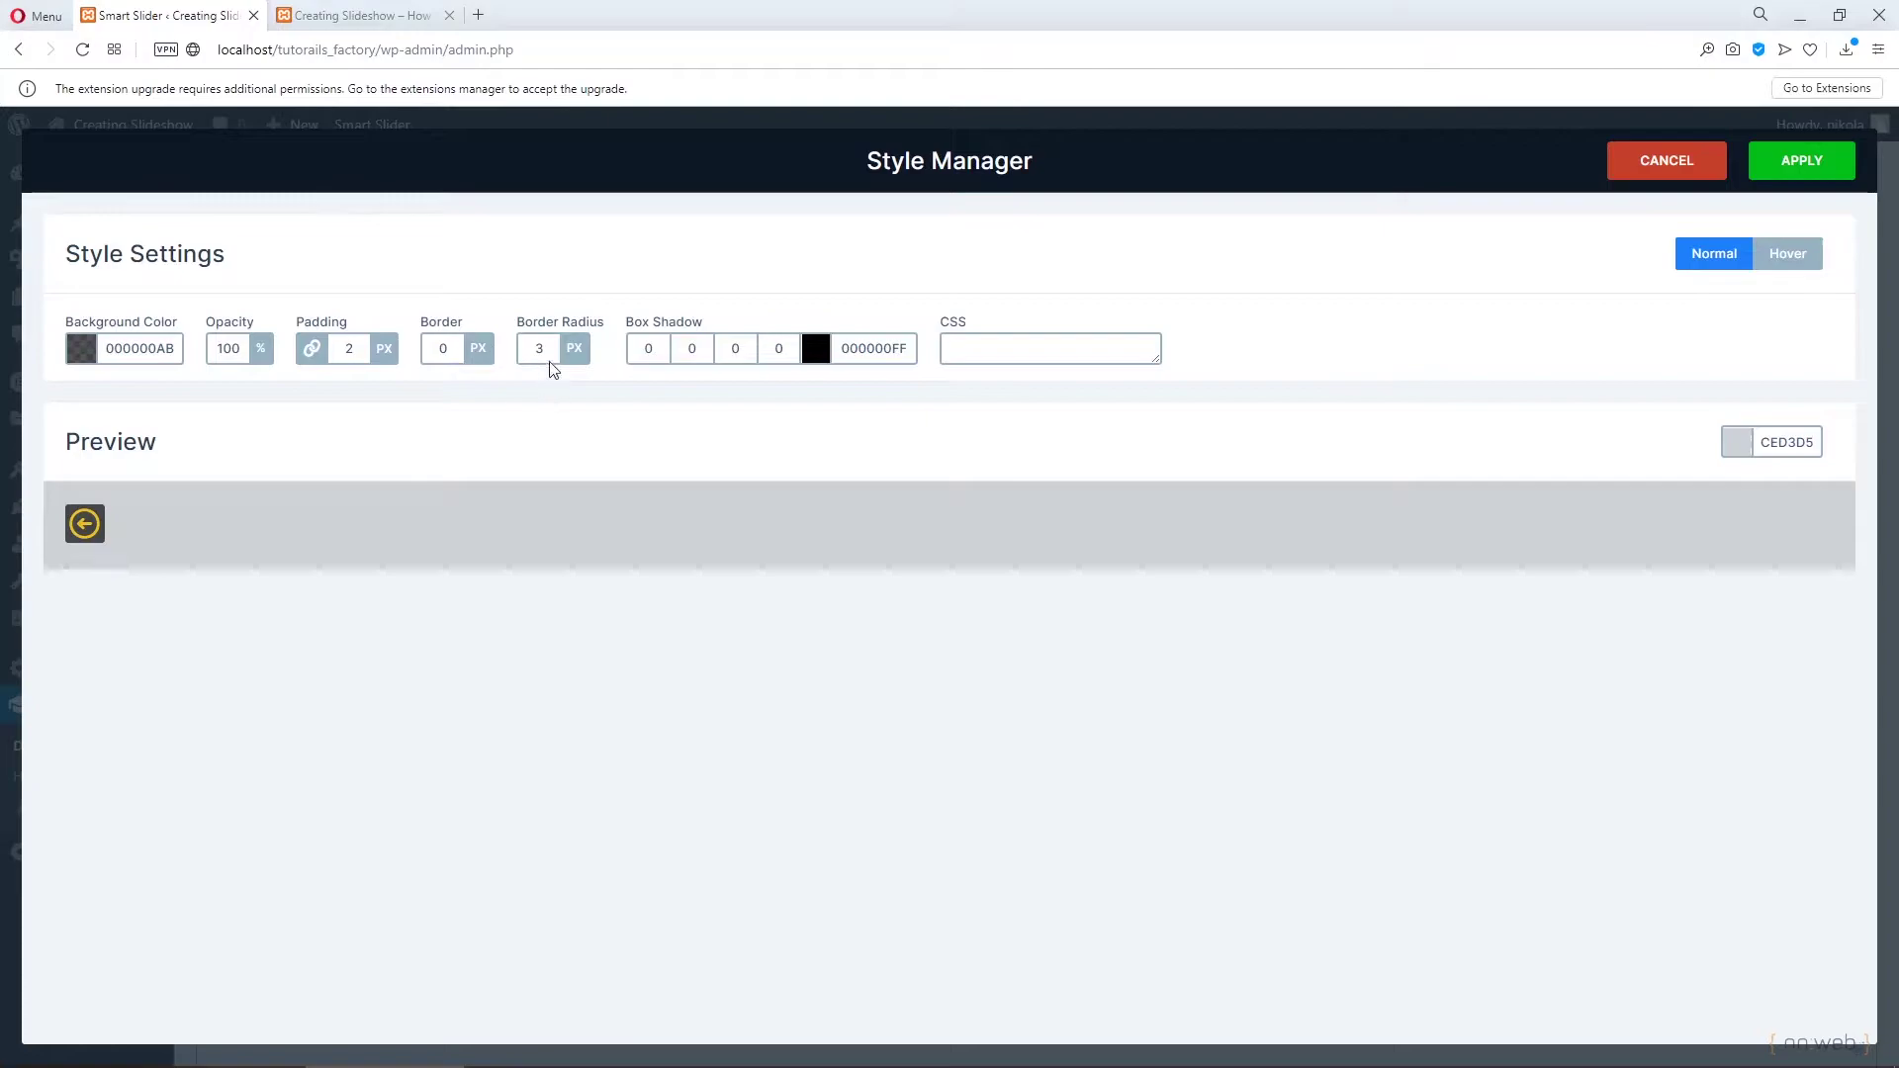
left_click(1777, 262)
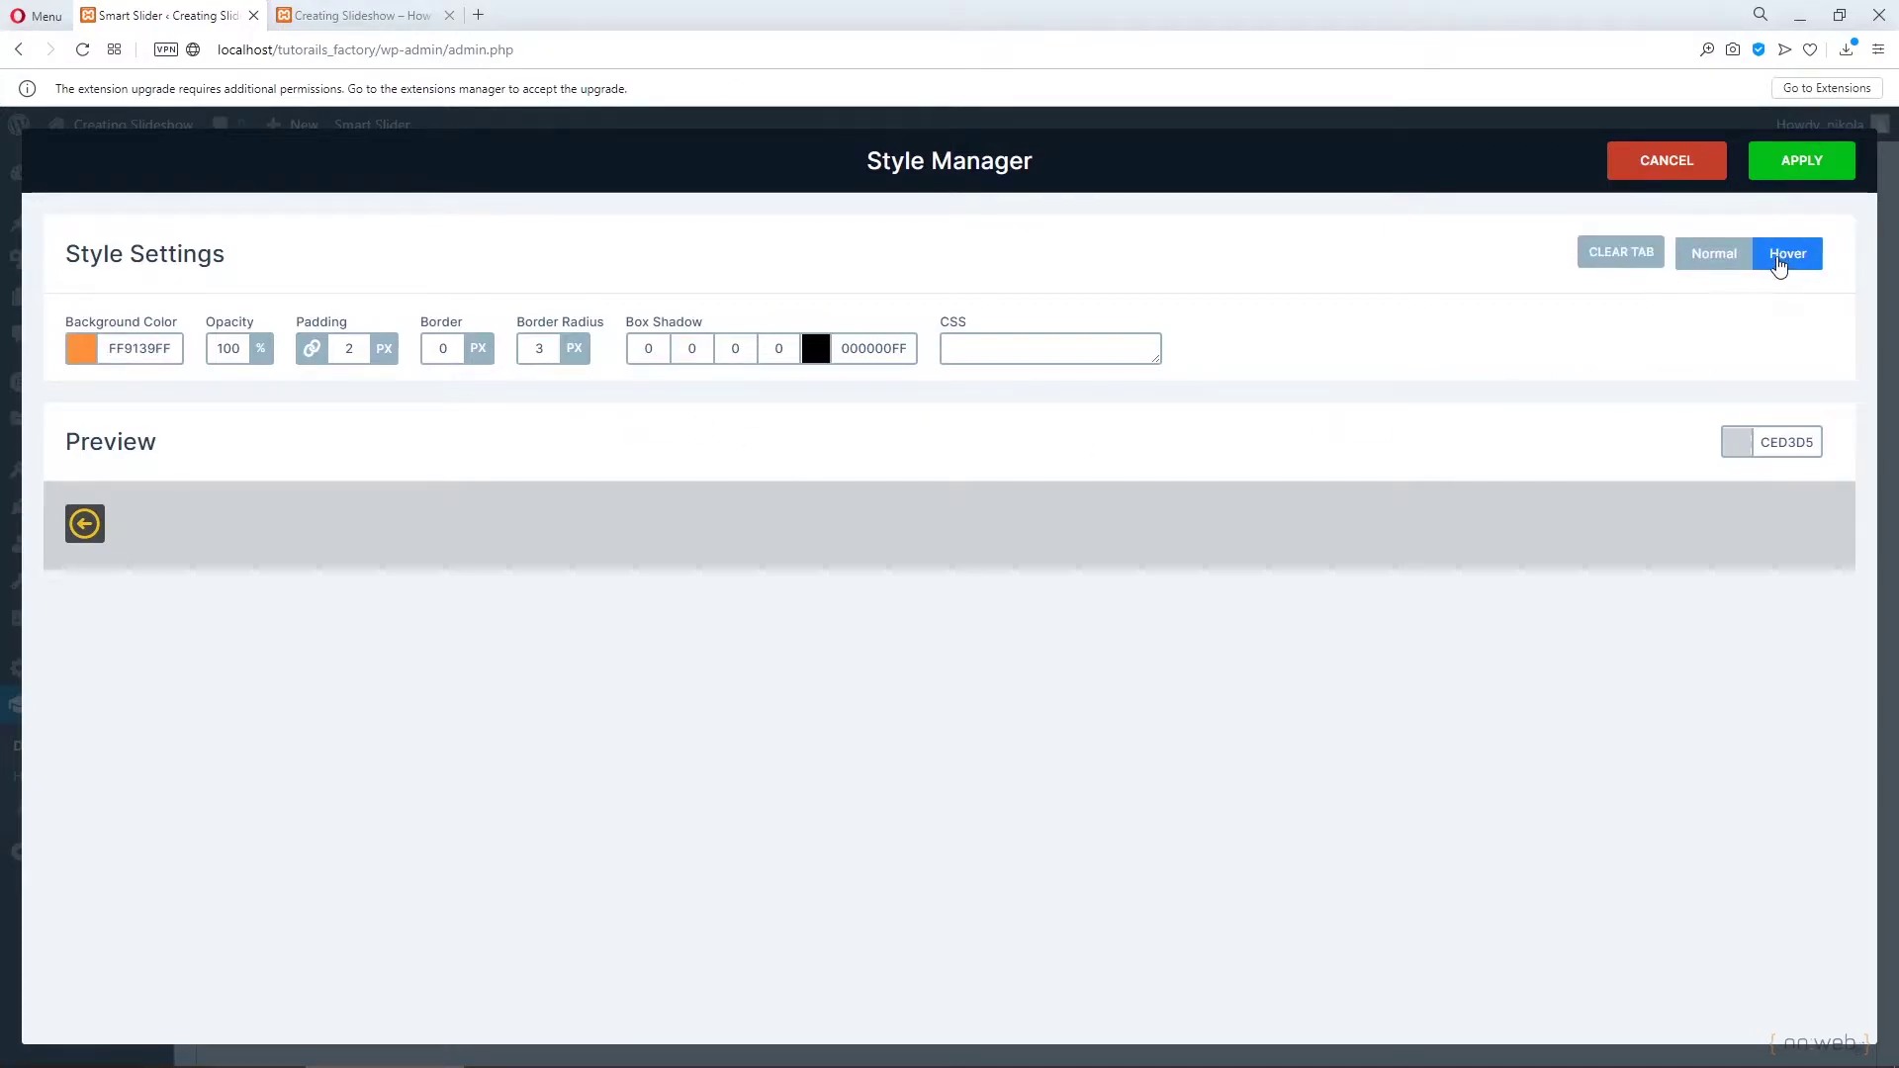
left_click(1691, 170)
scroll(683, 592, "down", 1)
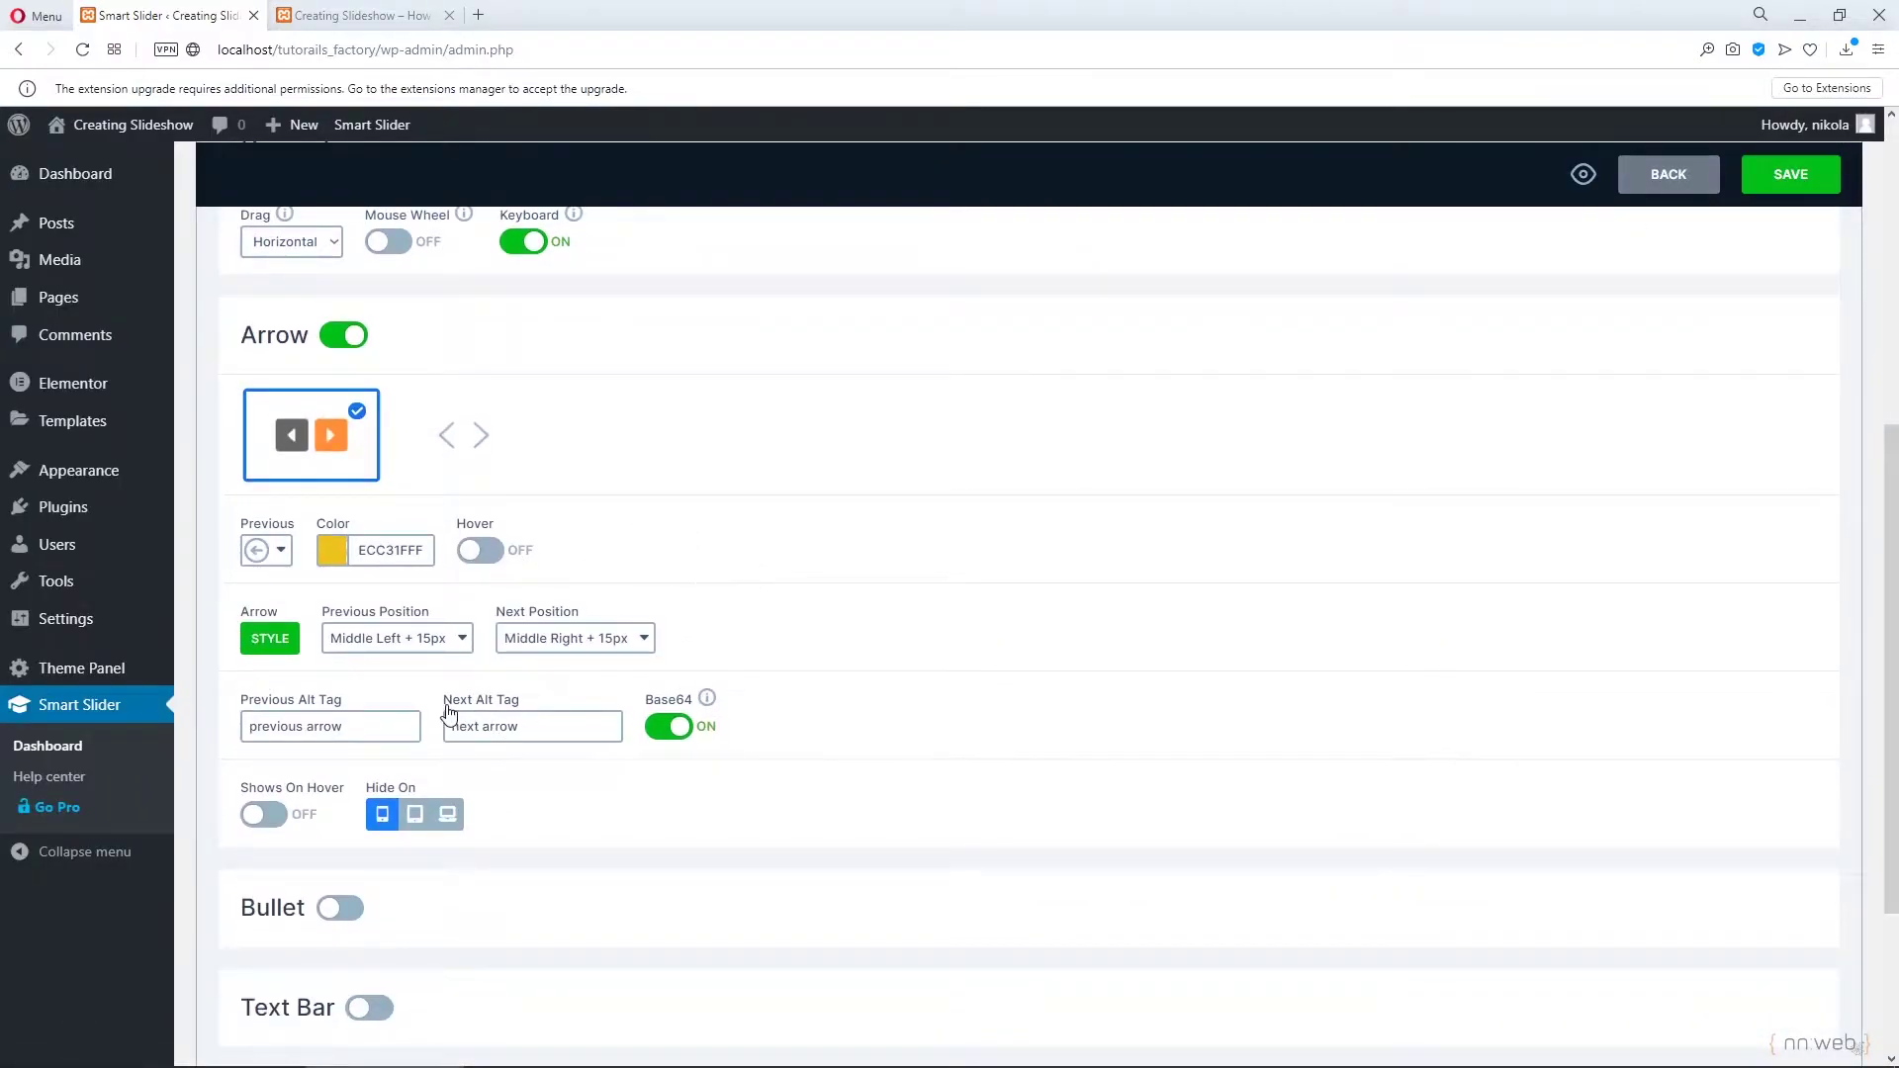
Position the previous arrow at Bottom Left + 15px and the next arrow at Bottom Right + 15px.
left_click(464, 653)
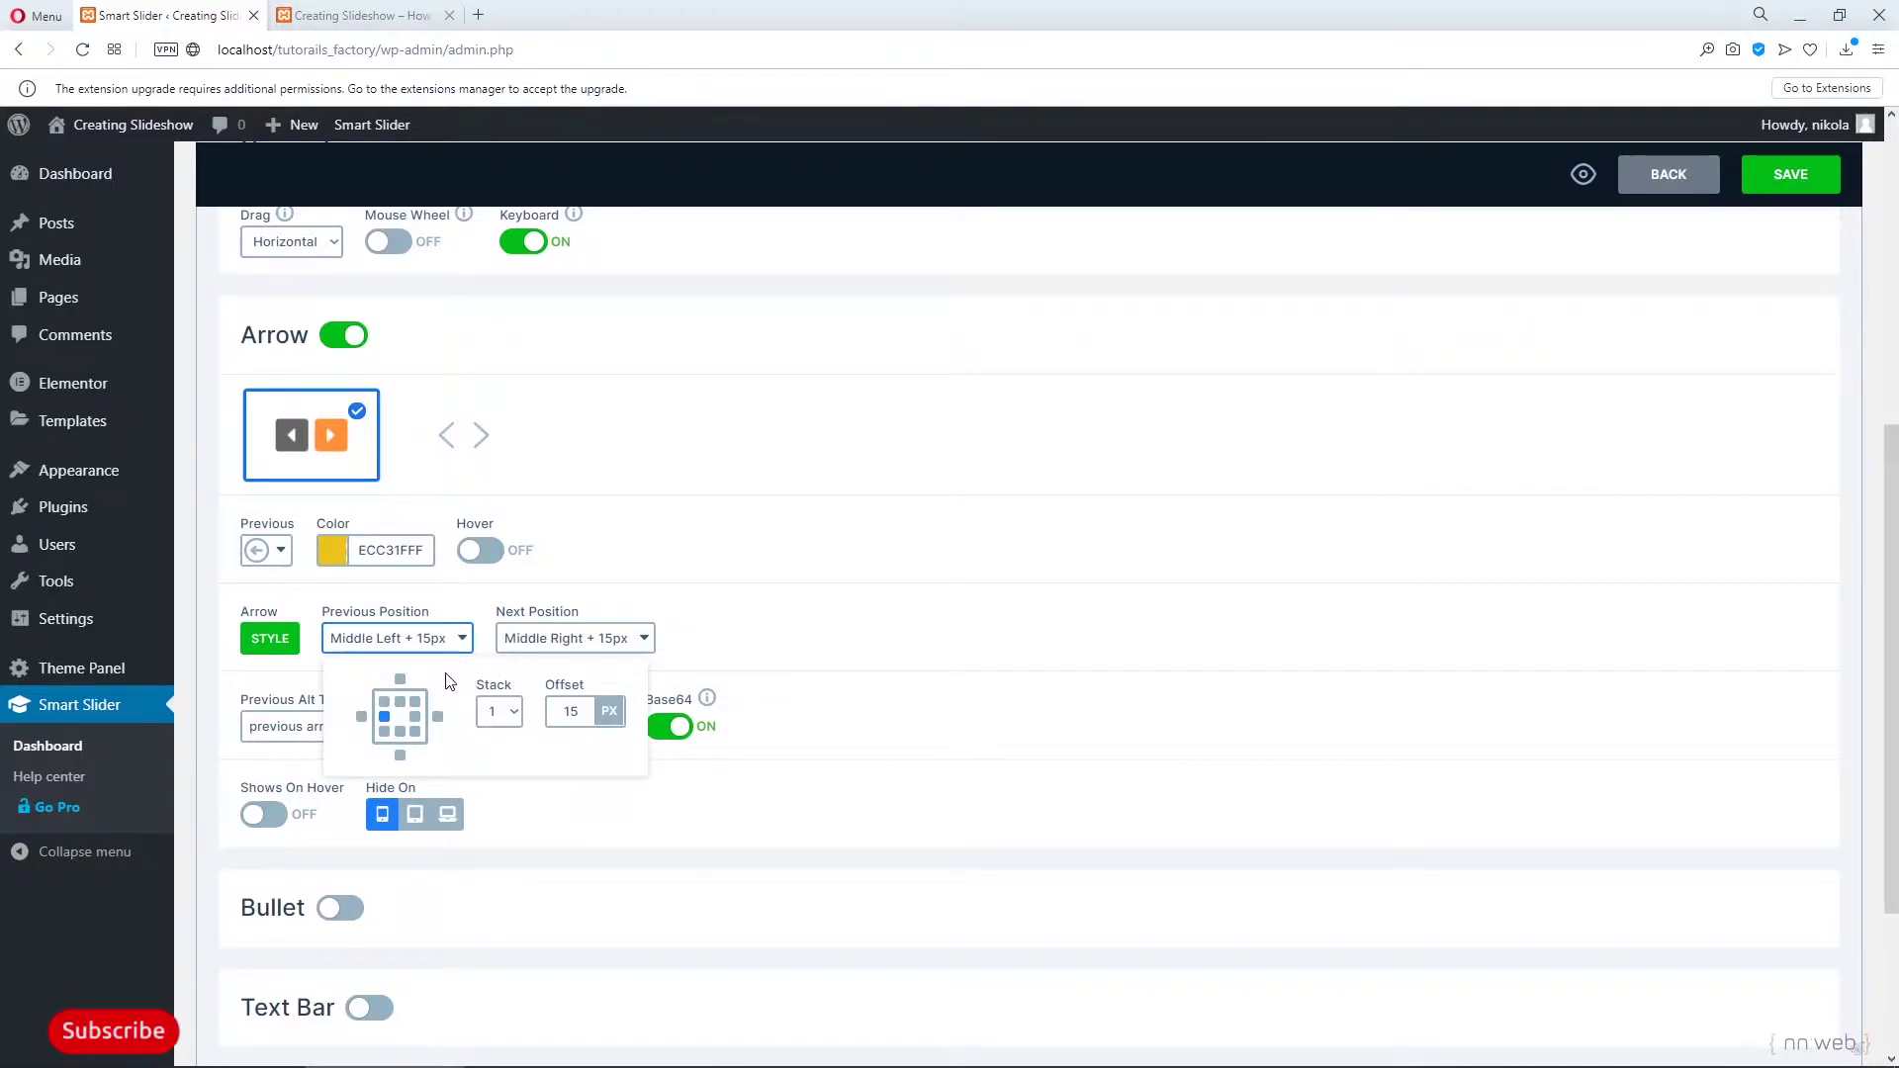
left_click(400, 731)
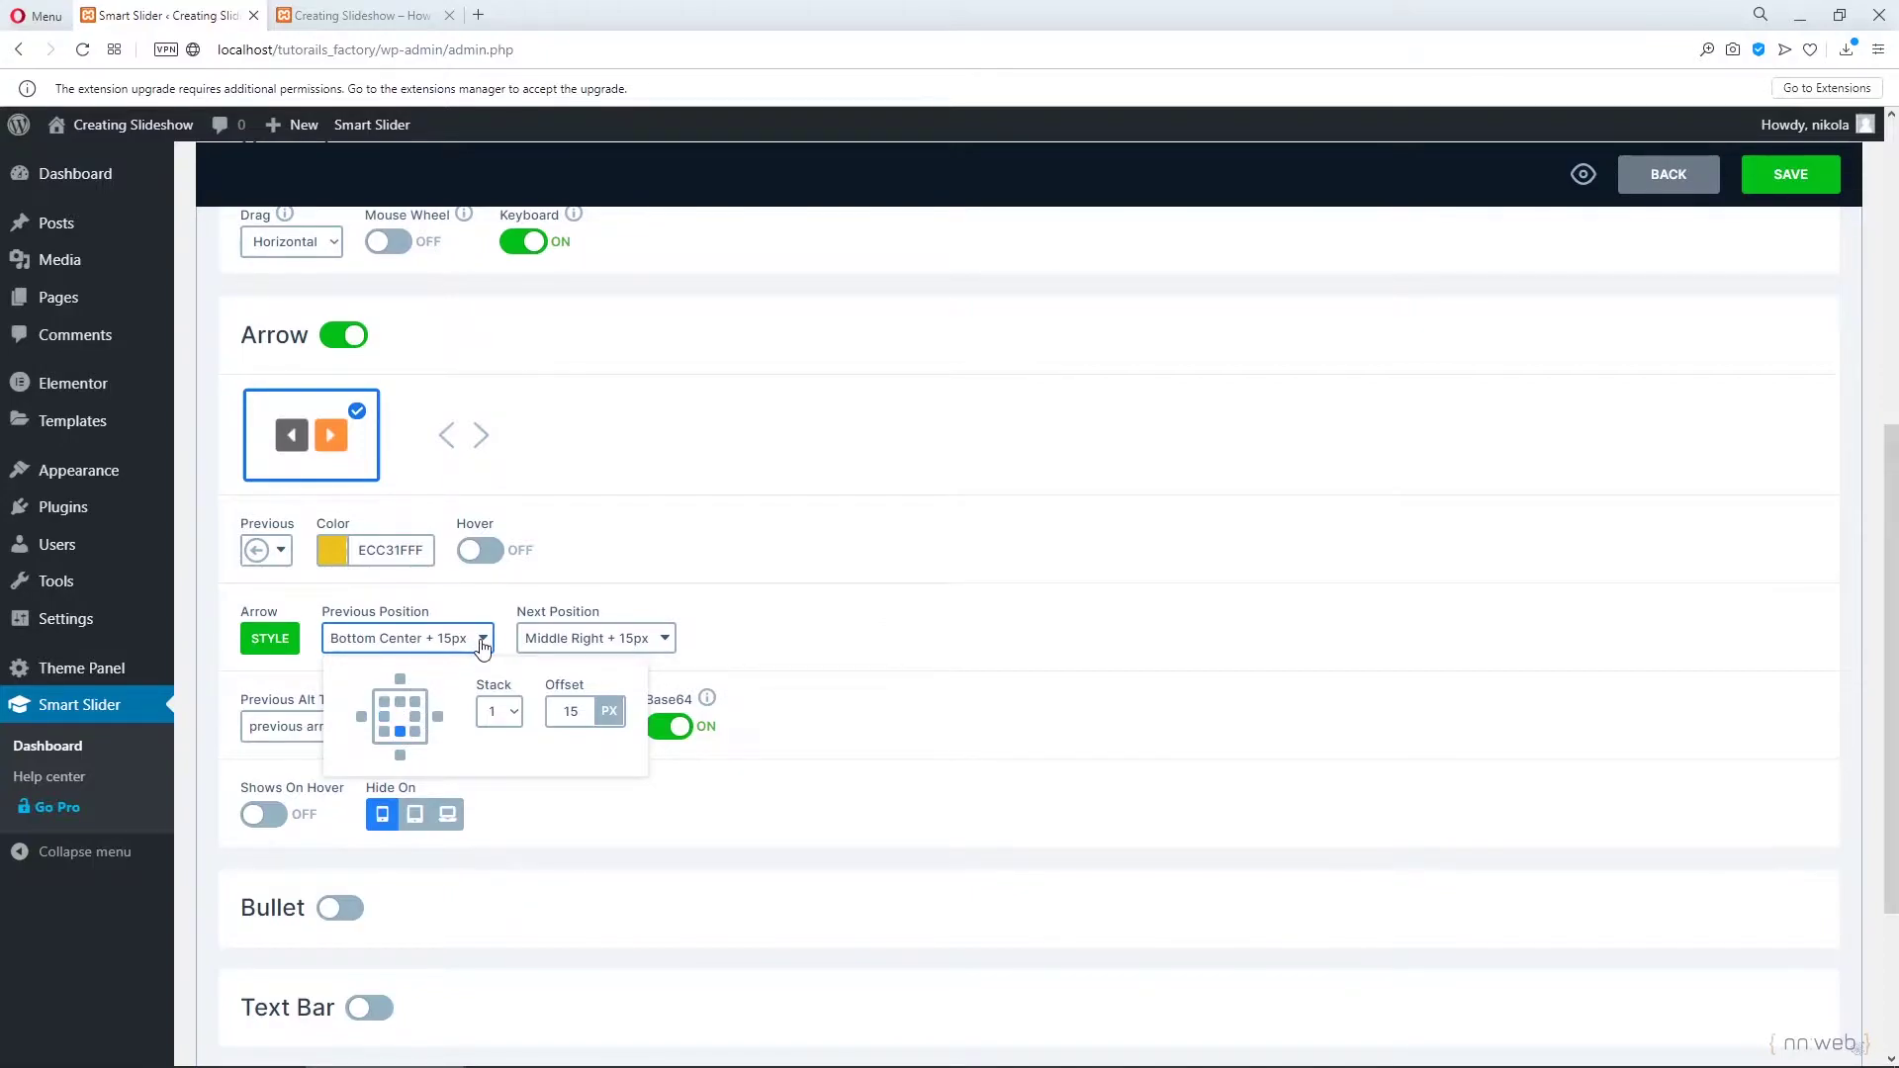
left_click(638, 641)
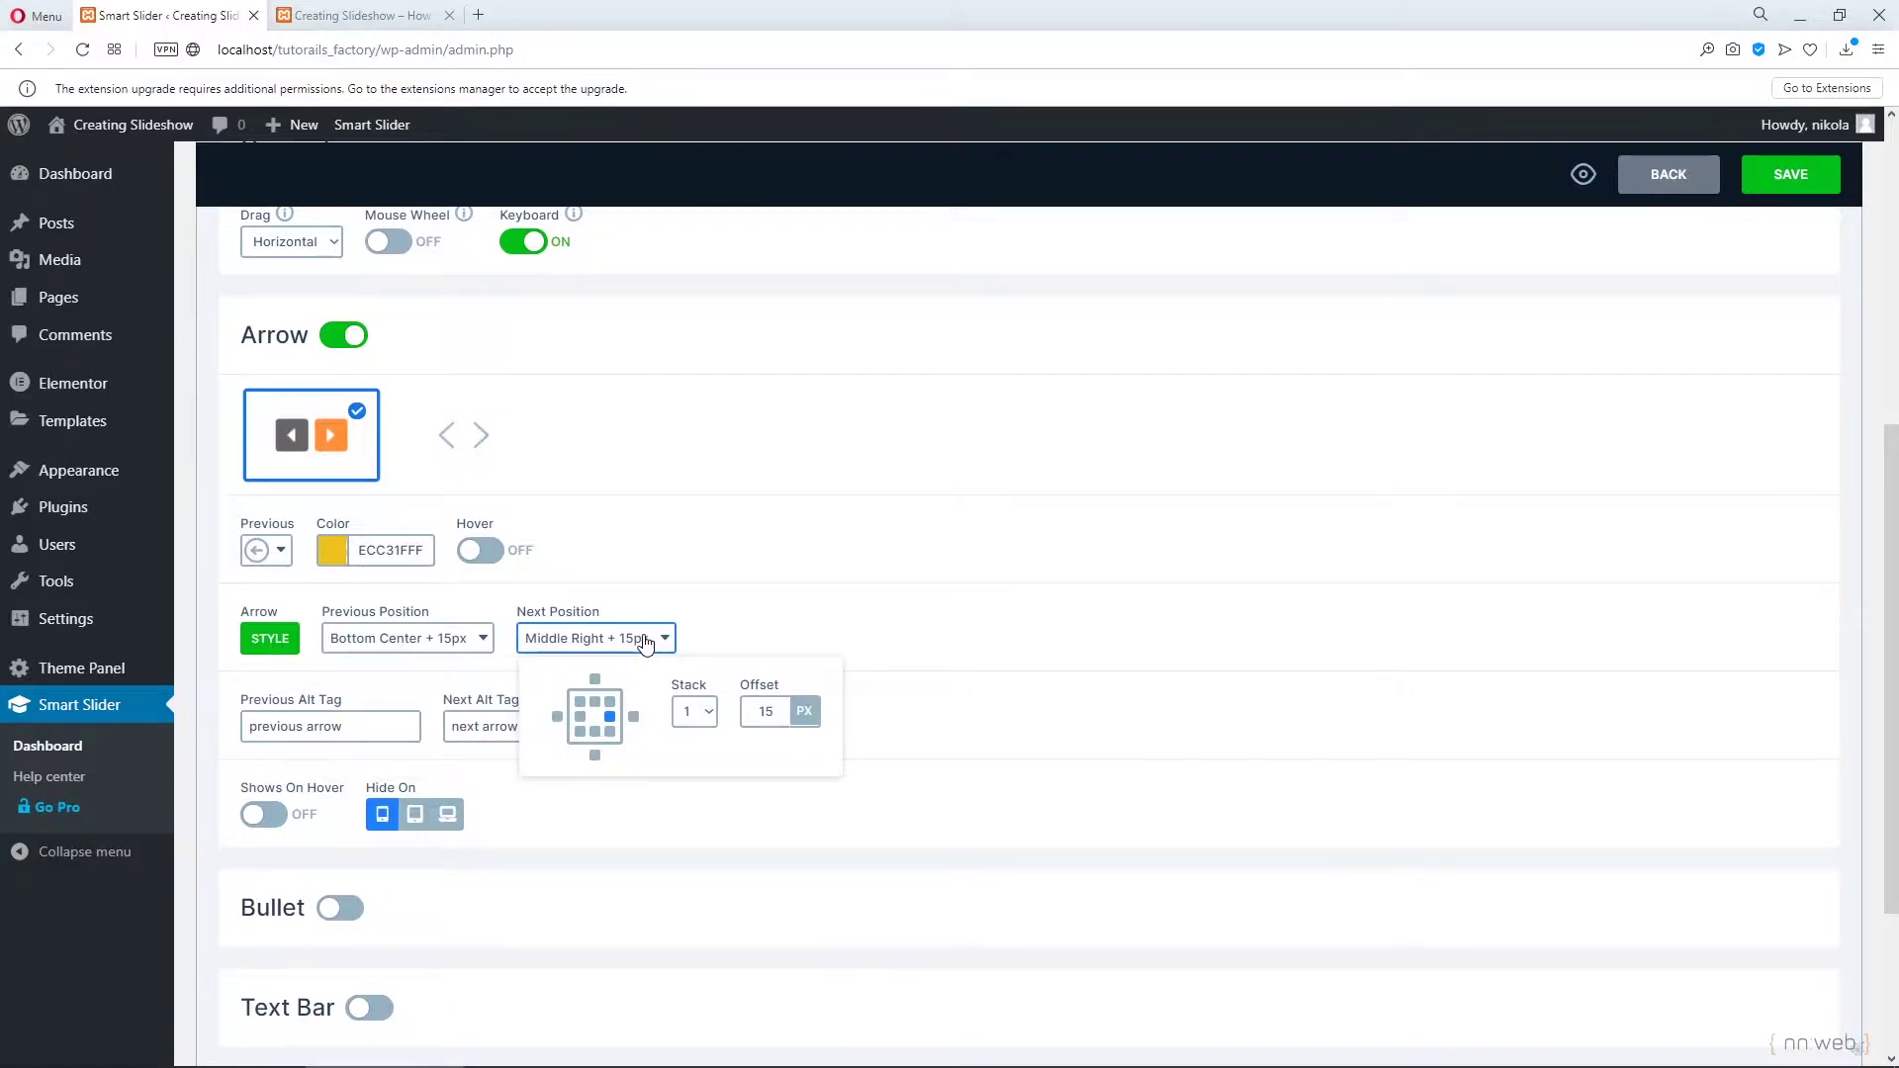
left_click(609, 732)
left_click(427, 653)
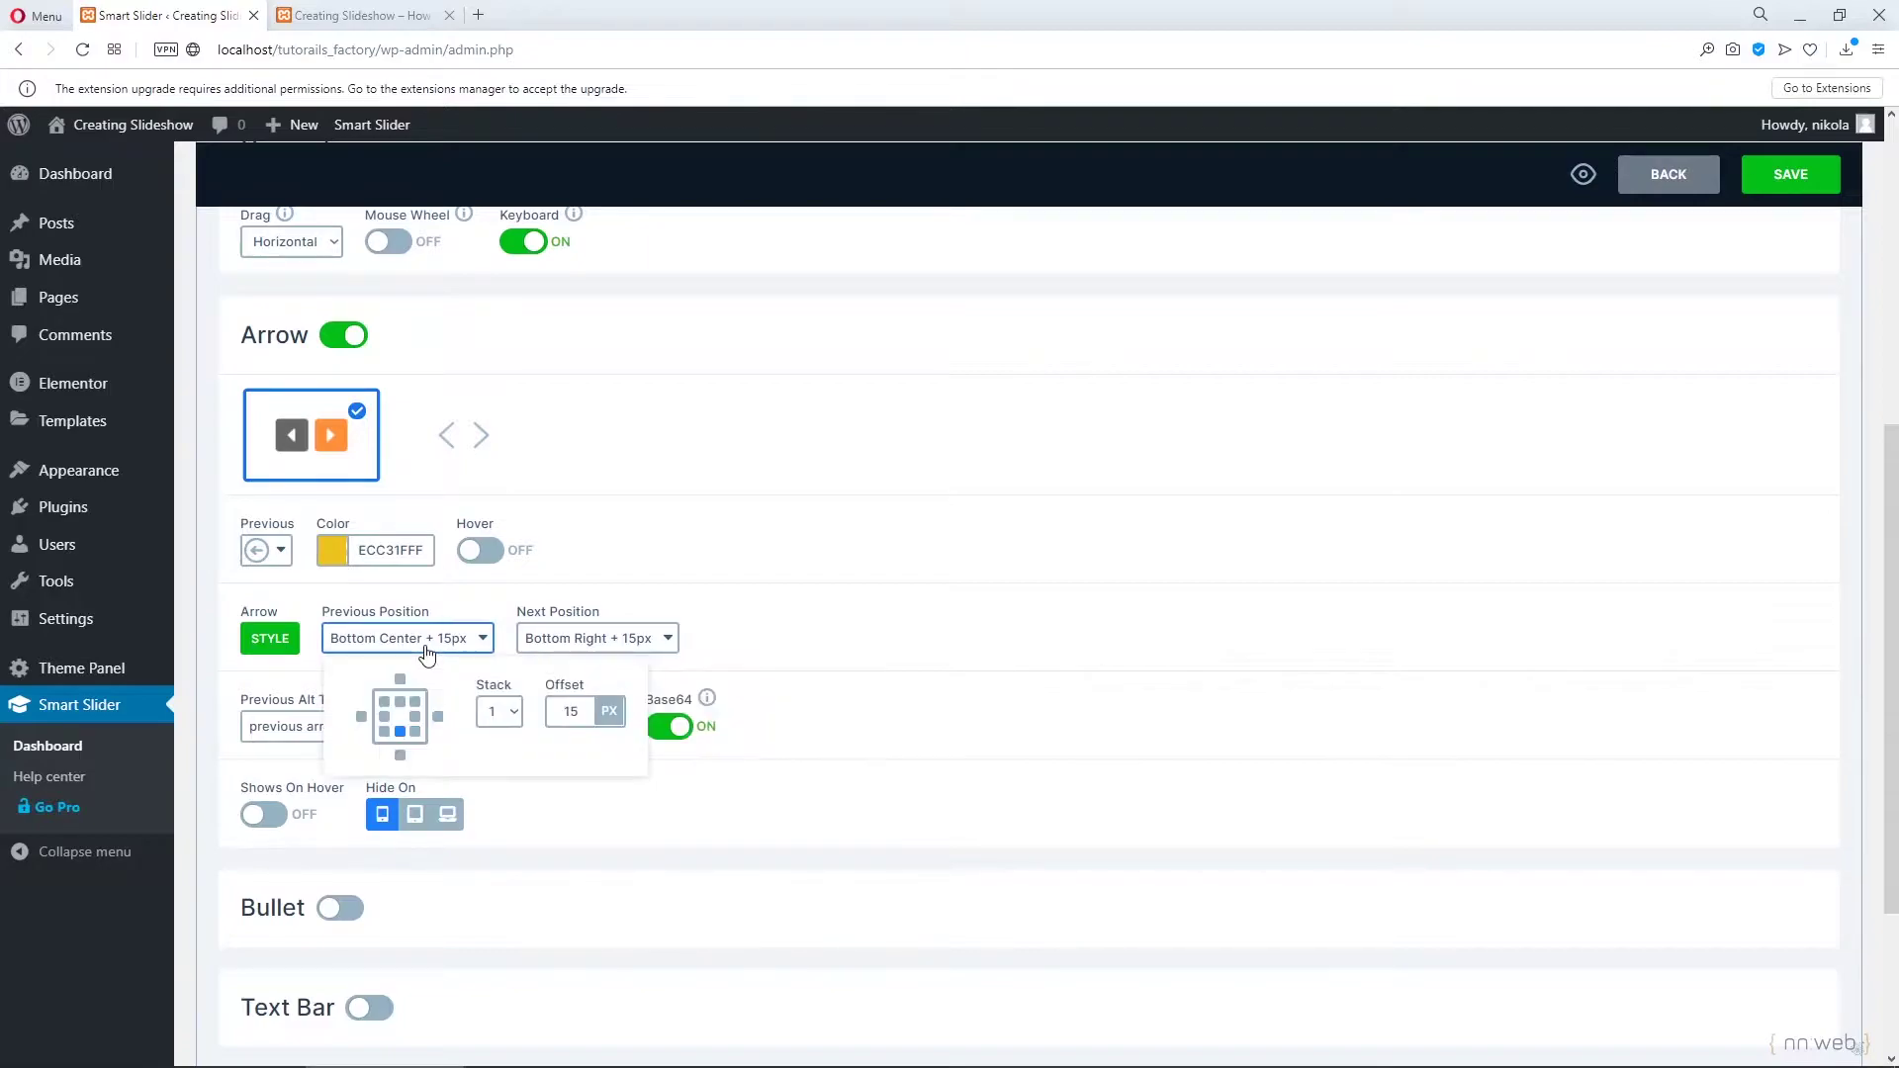
left_click(384, 732)
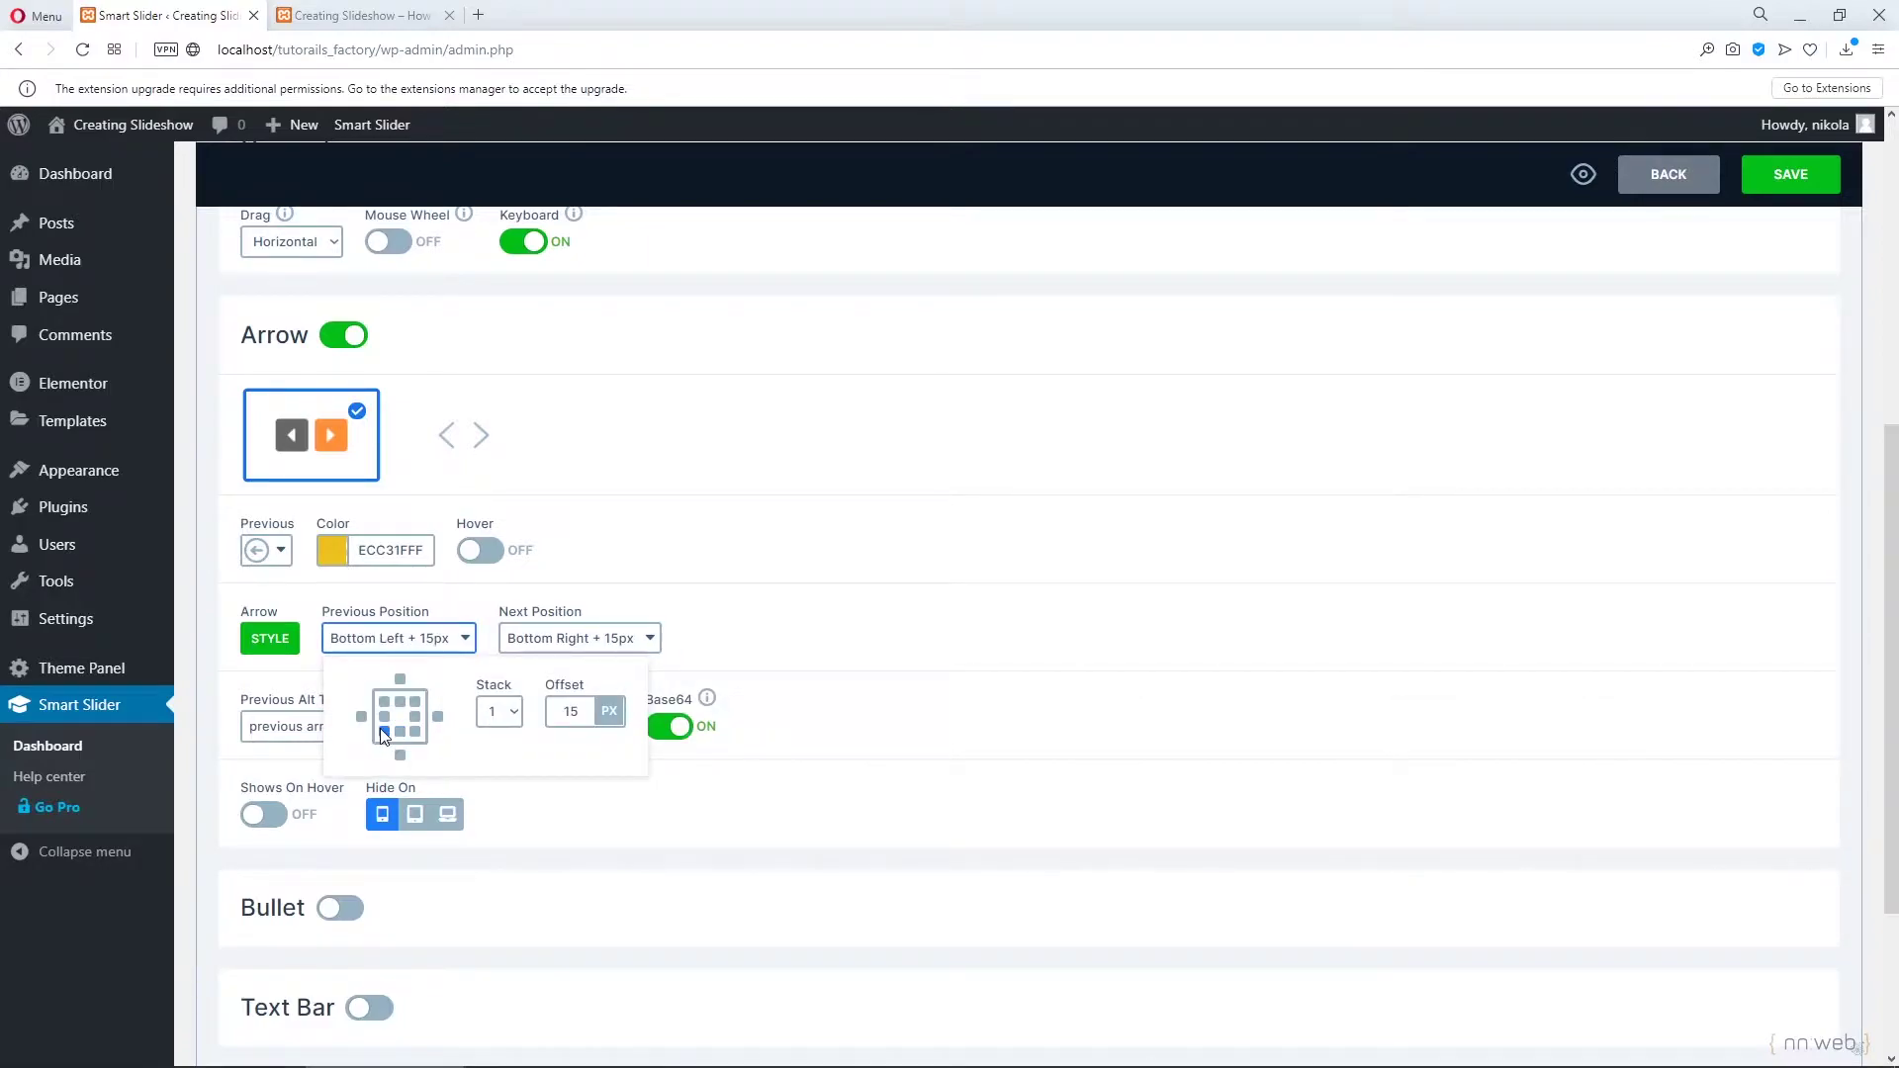
left_click(637, 645)
left_click(758, 613)
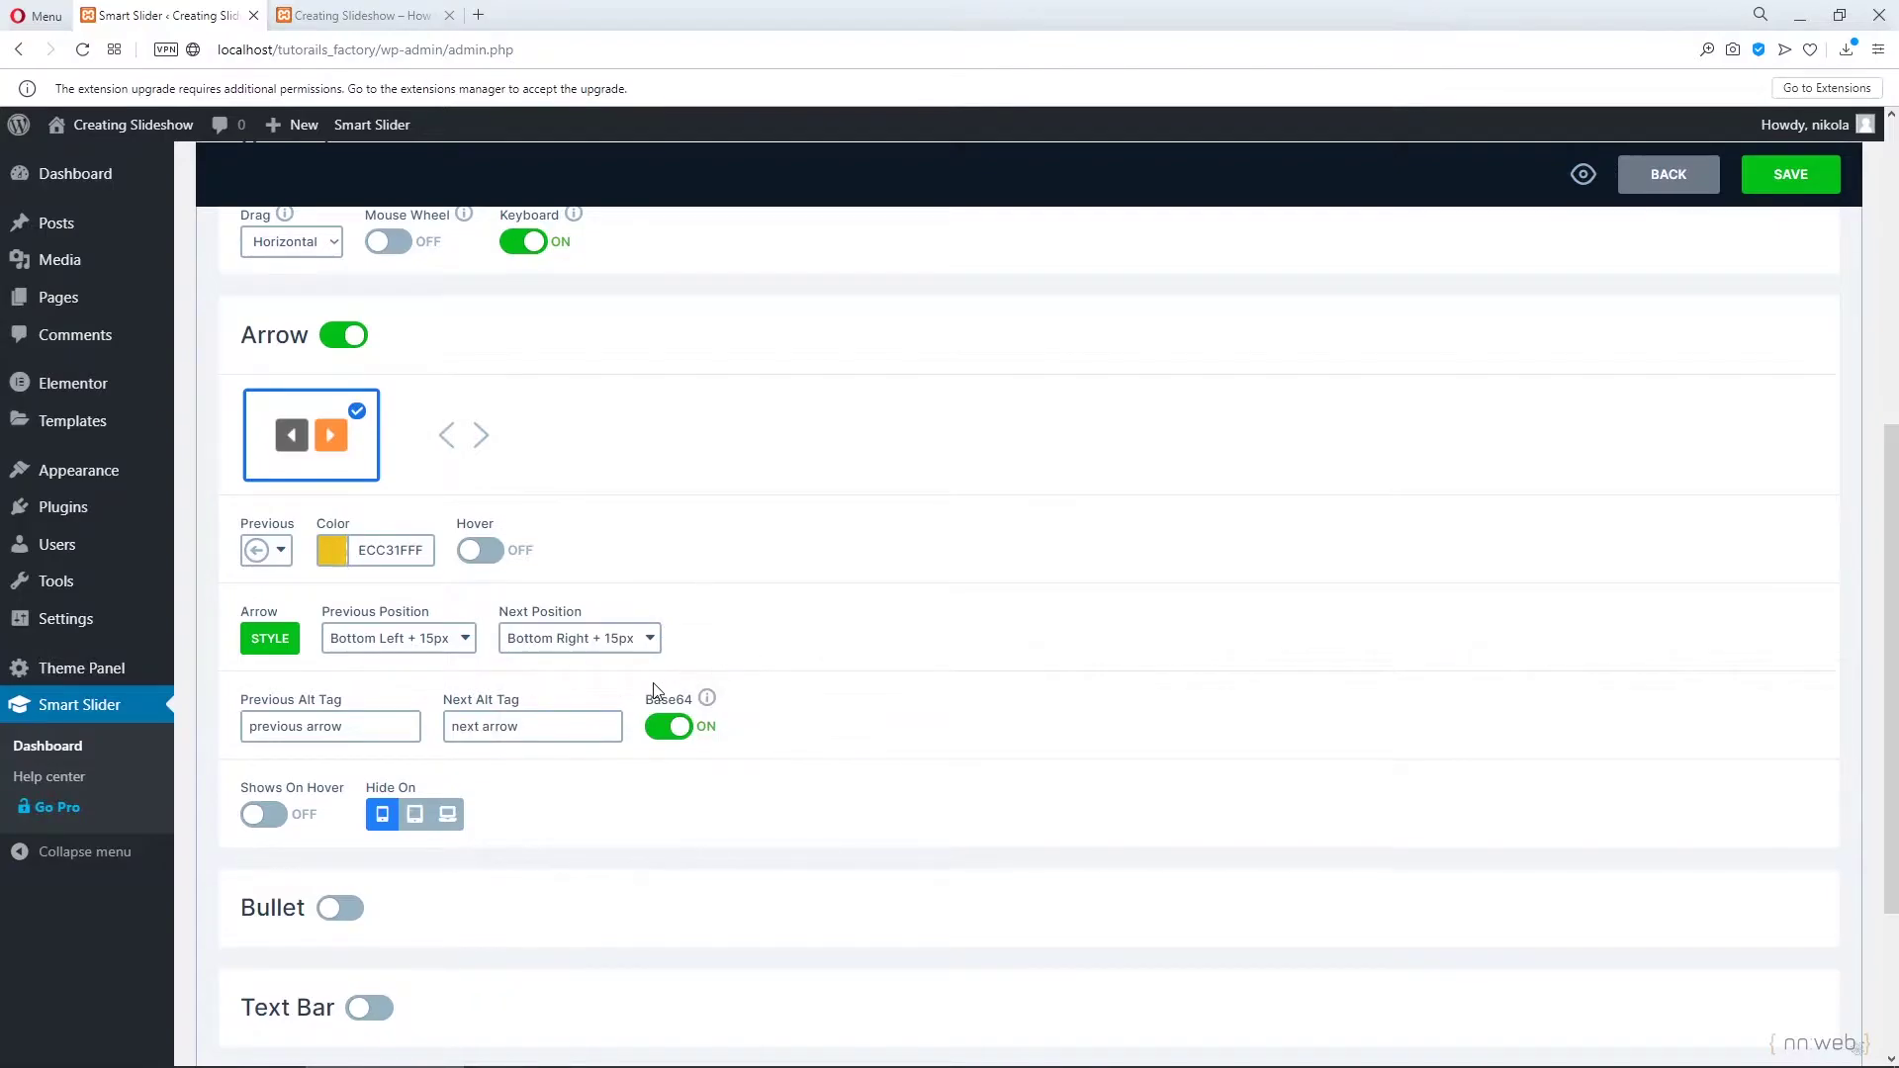
Save the slider and check the yellow bottom-corner arrows on the reloaded live slideshow.
left_click(1752, 169)
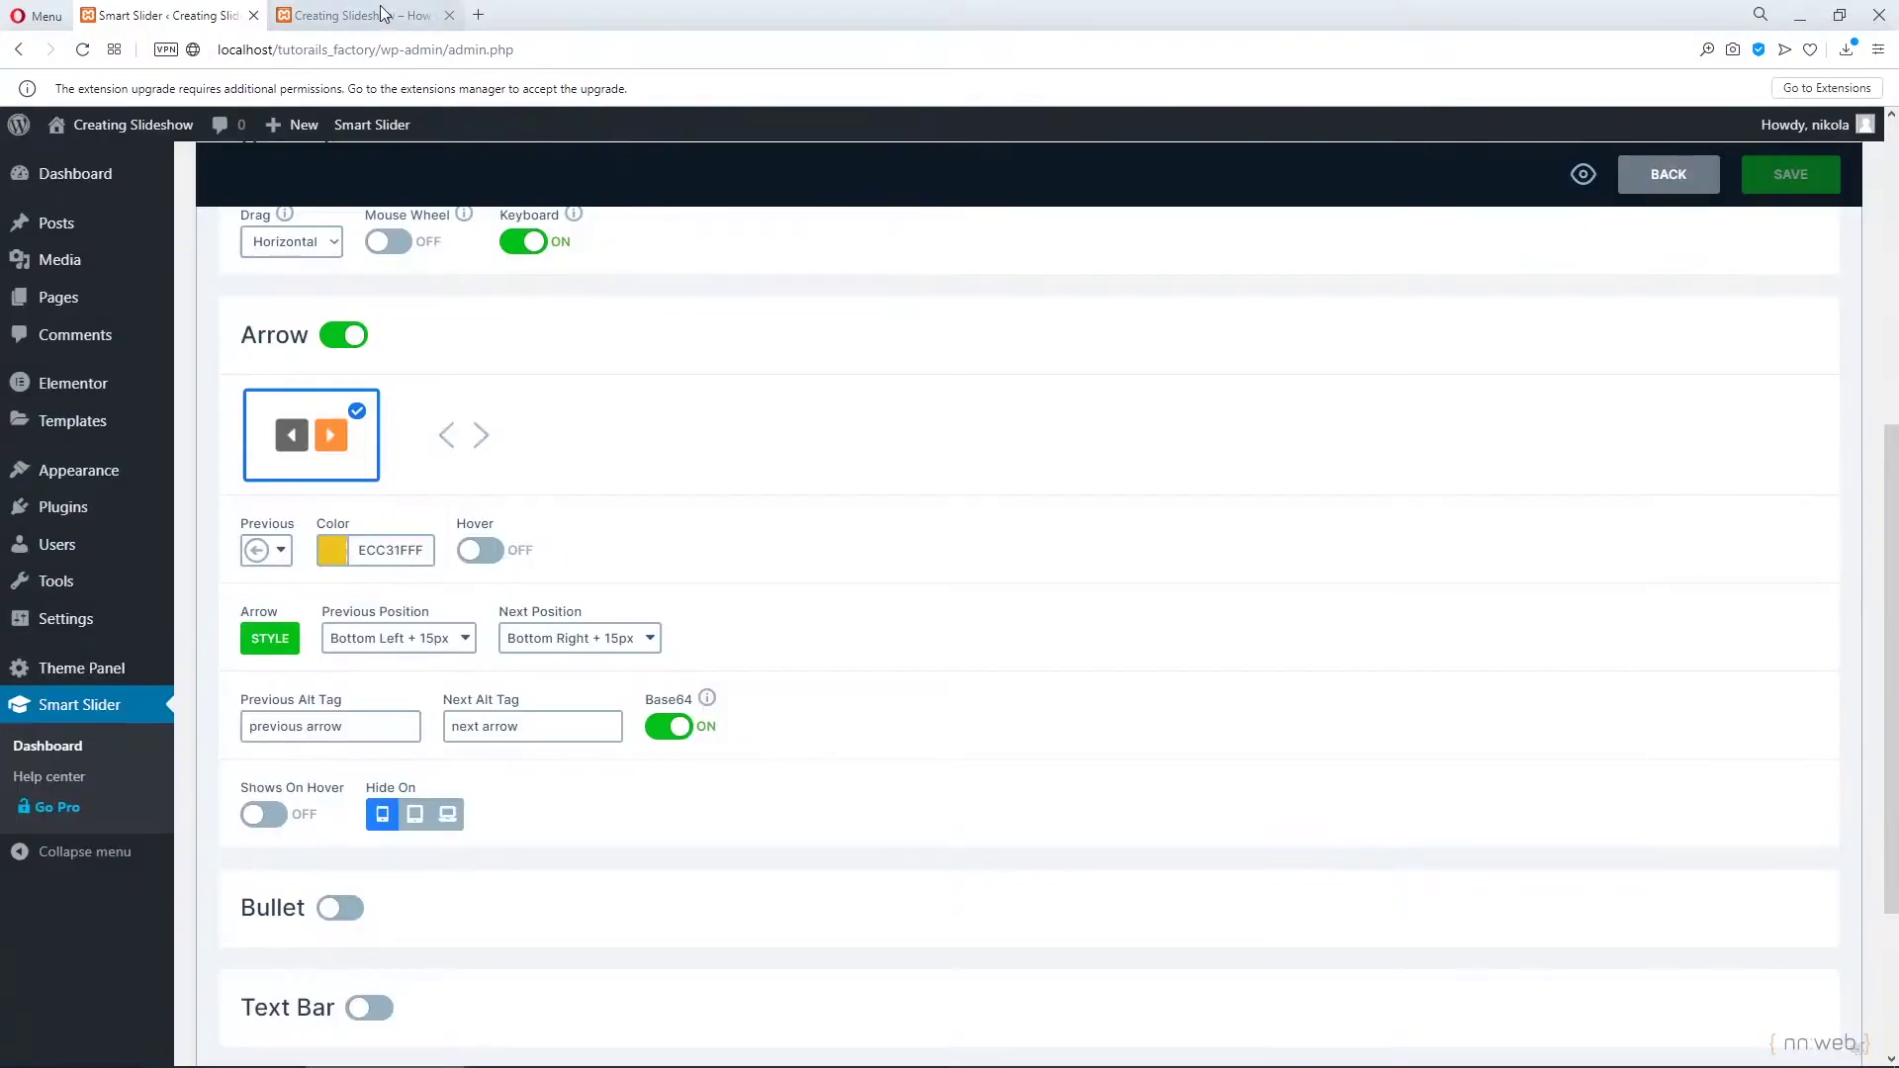
left_click(361, 15)
left_click(83, 49)
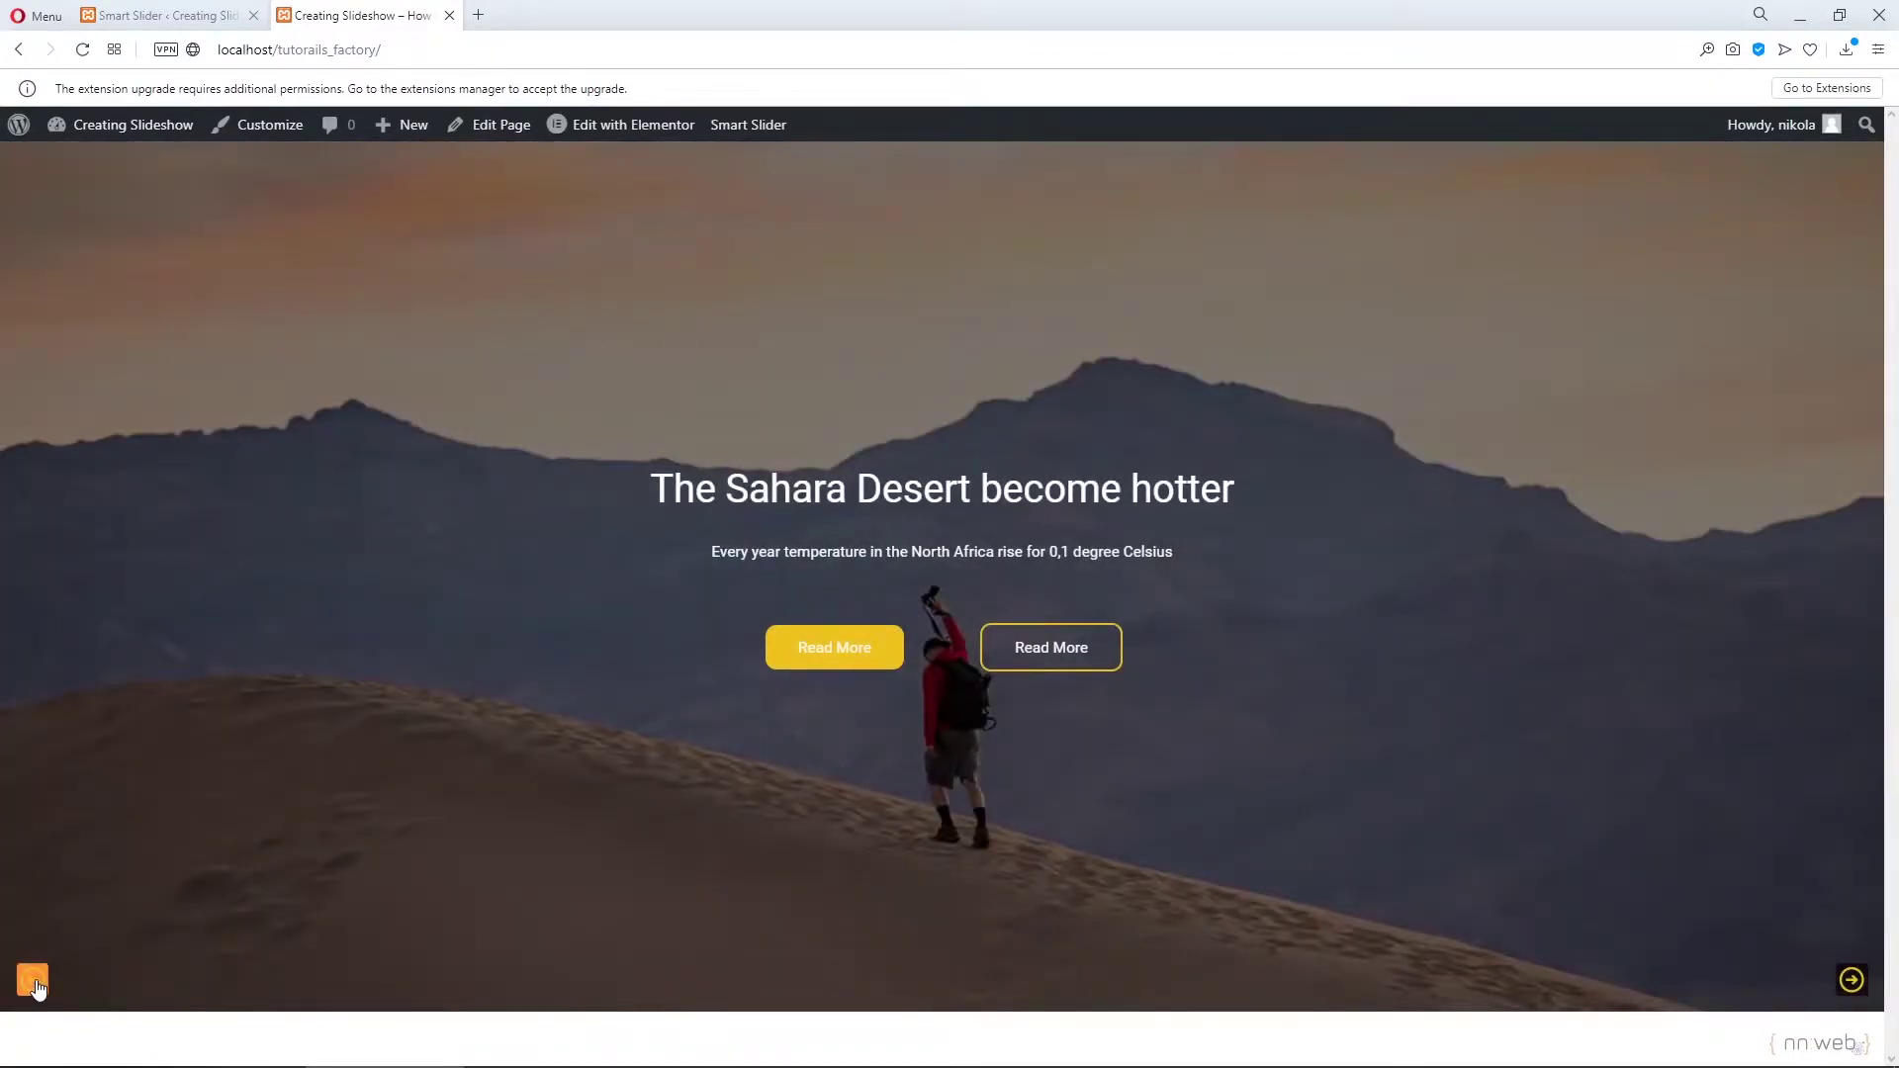
left_click(1830, 982)
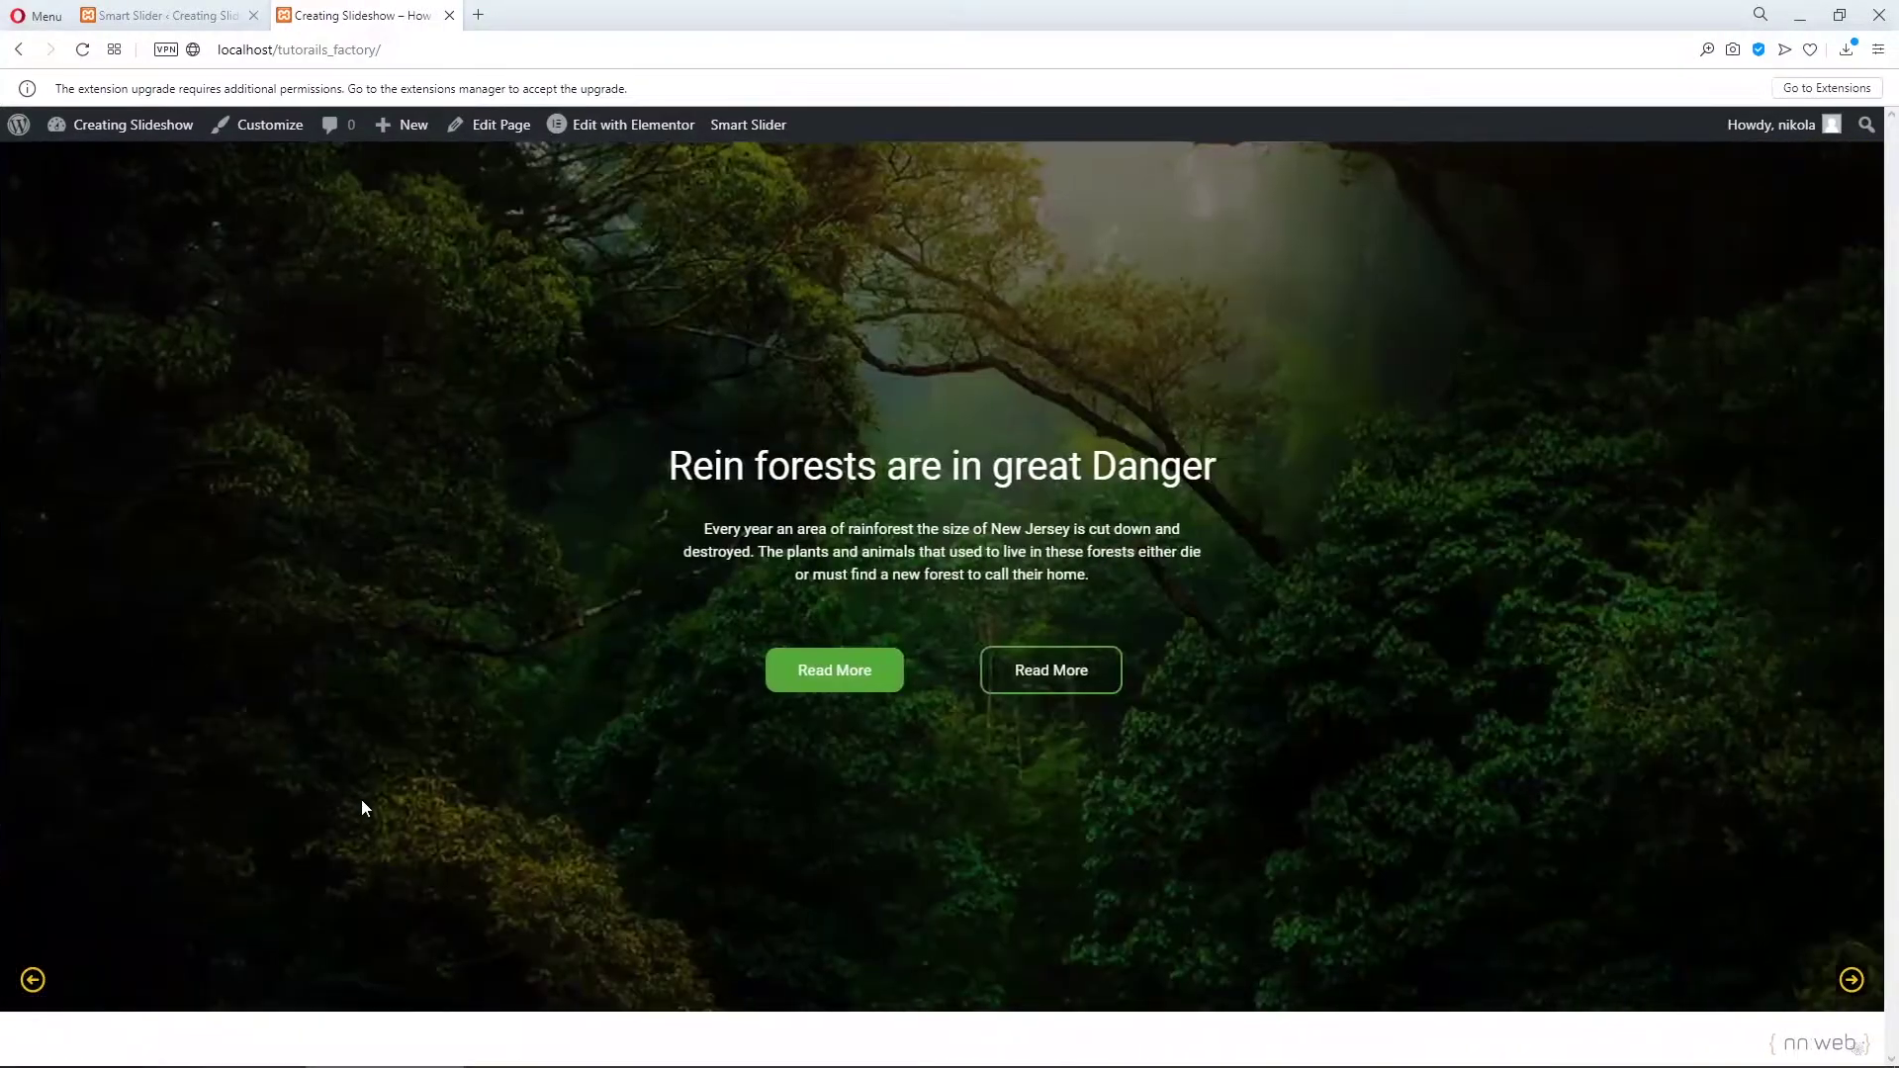
left_click(166, 15)
Enable bullet navigation and set the bullet position to Middle Right + 10px.
scroll(574, 826, "down", 2)
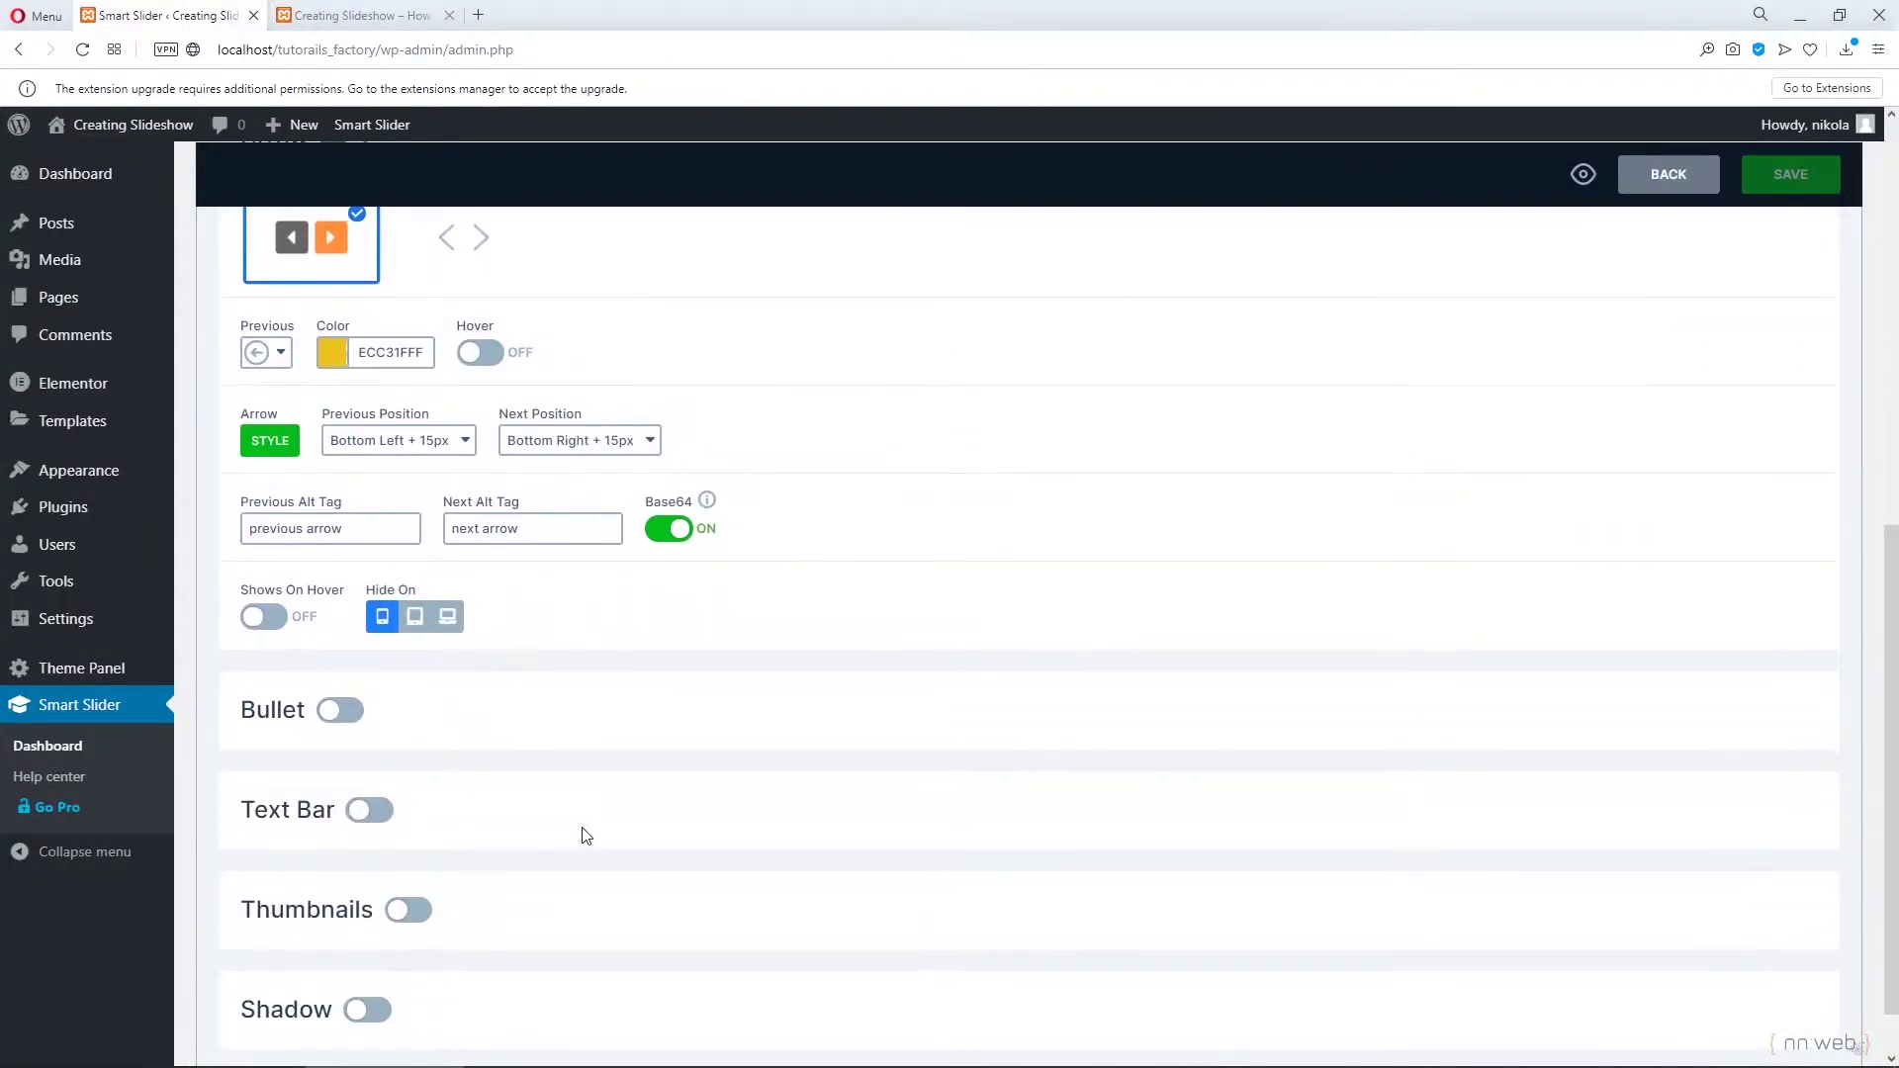
scroll(615, 743, "down", 1)
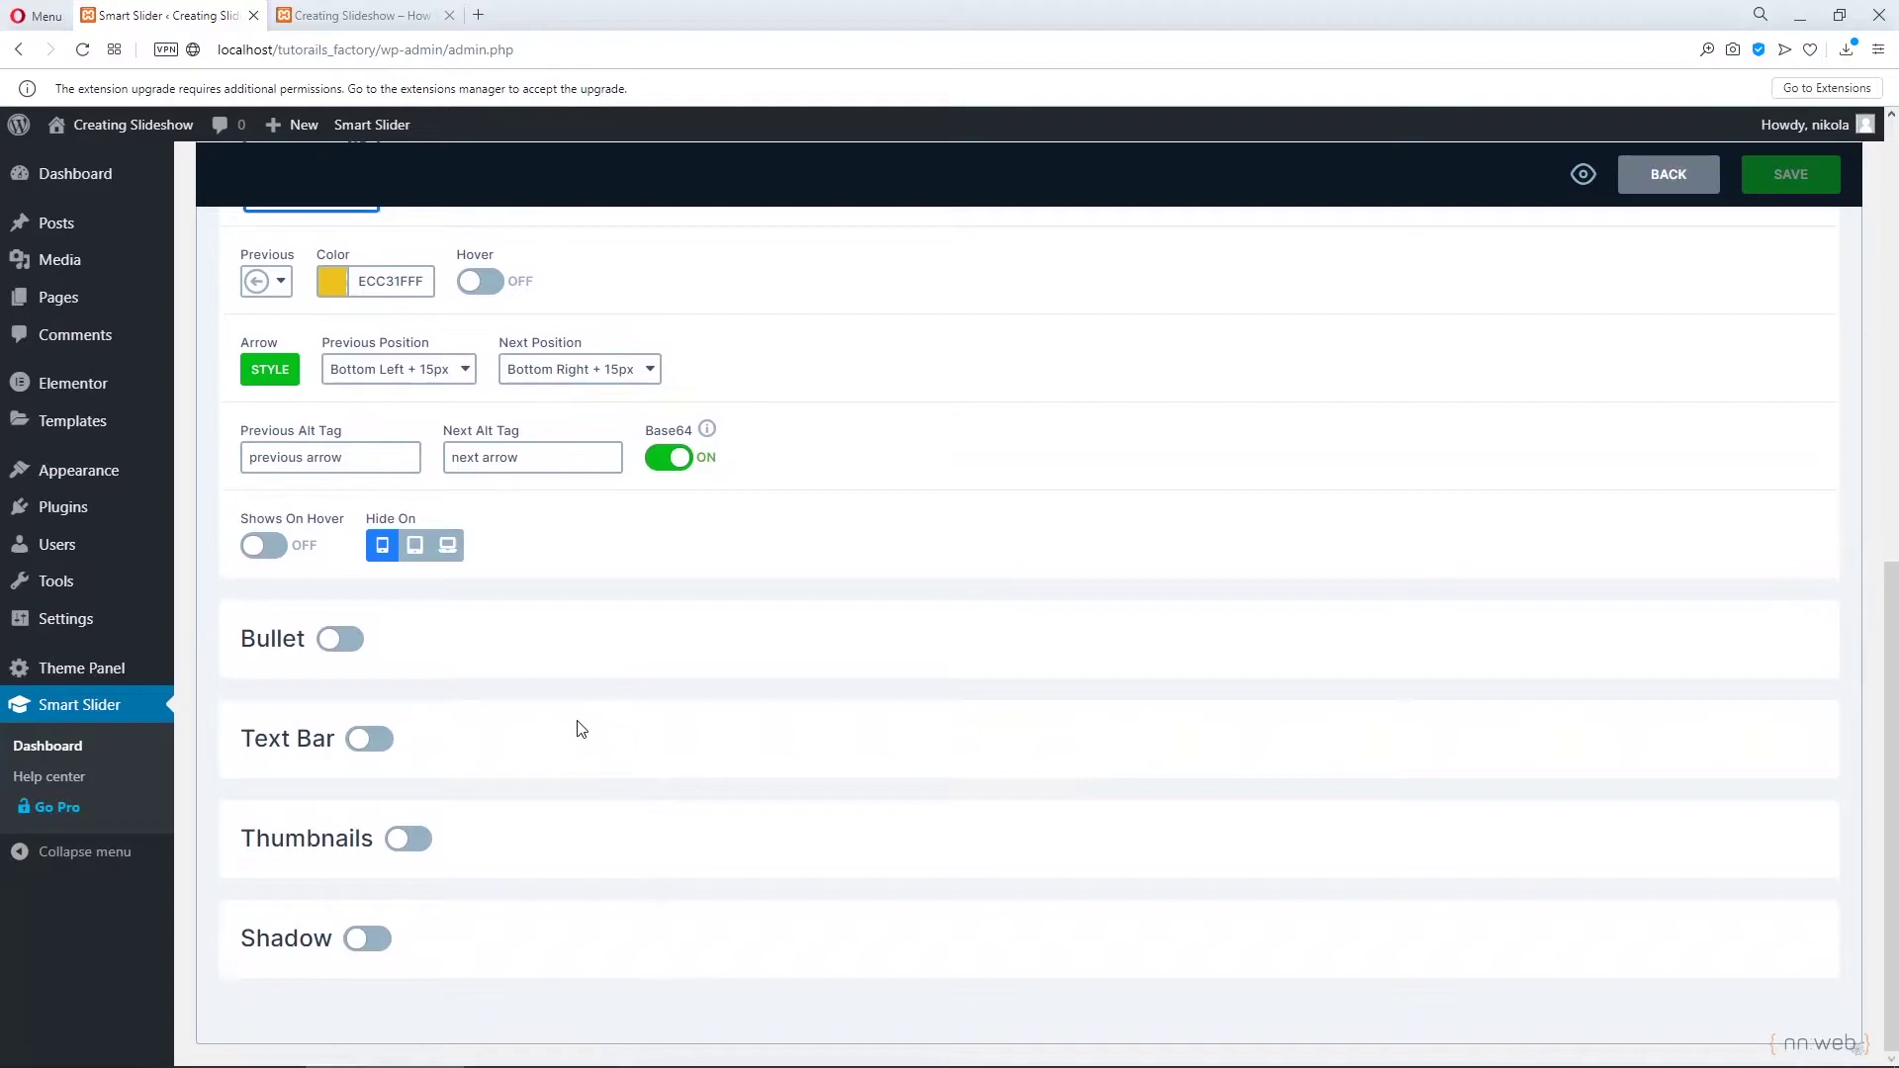
left_click(342, 642)
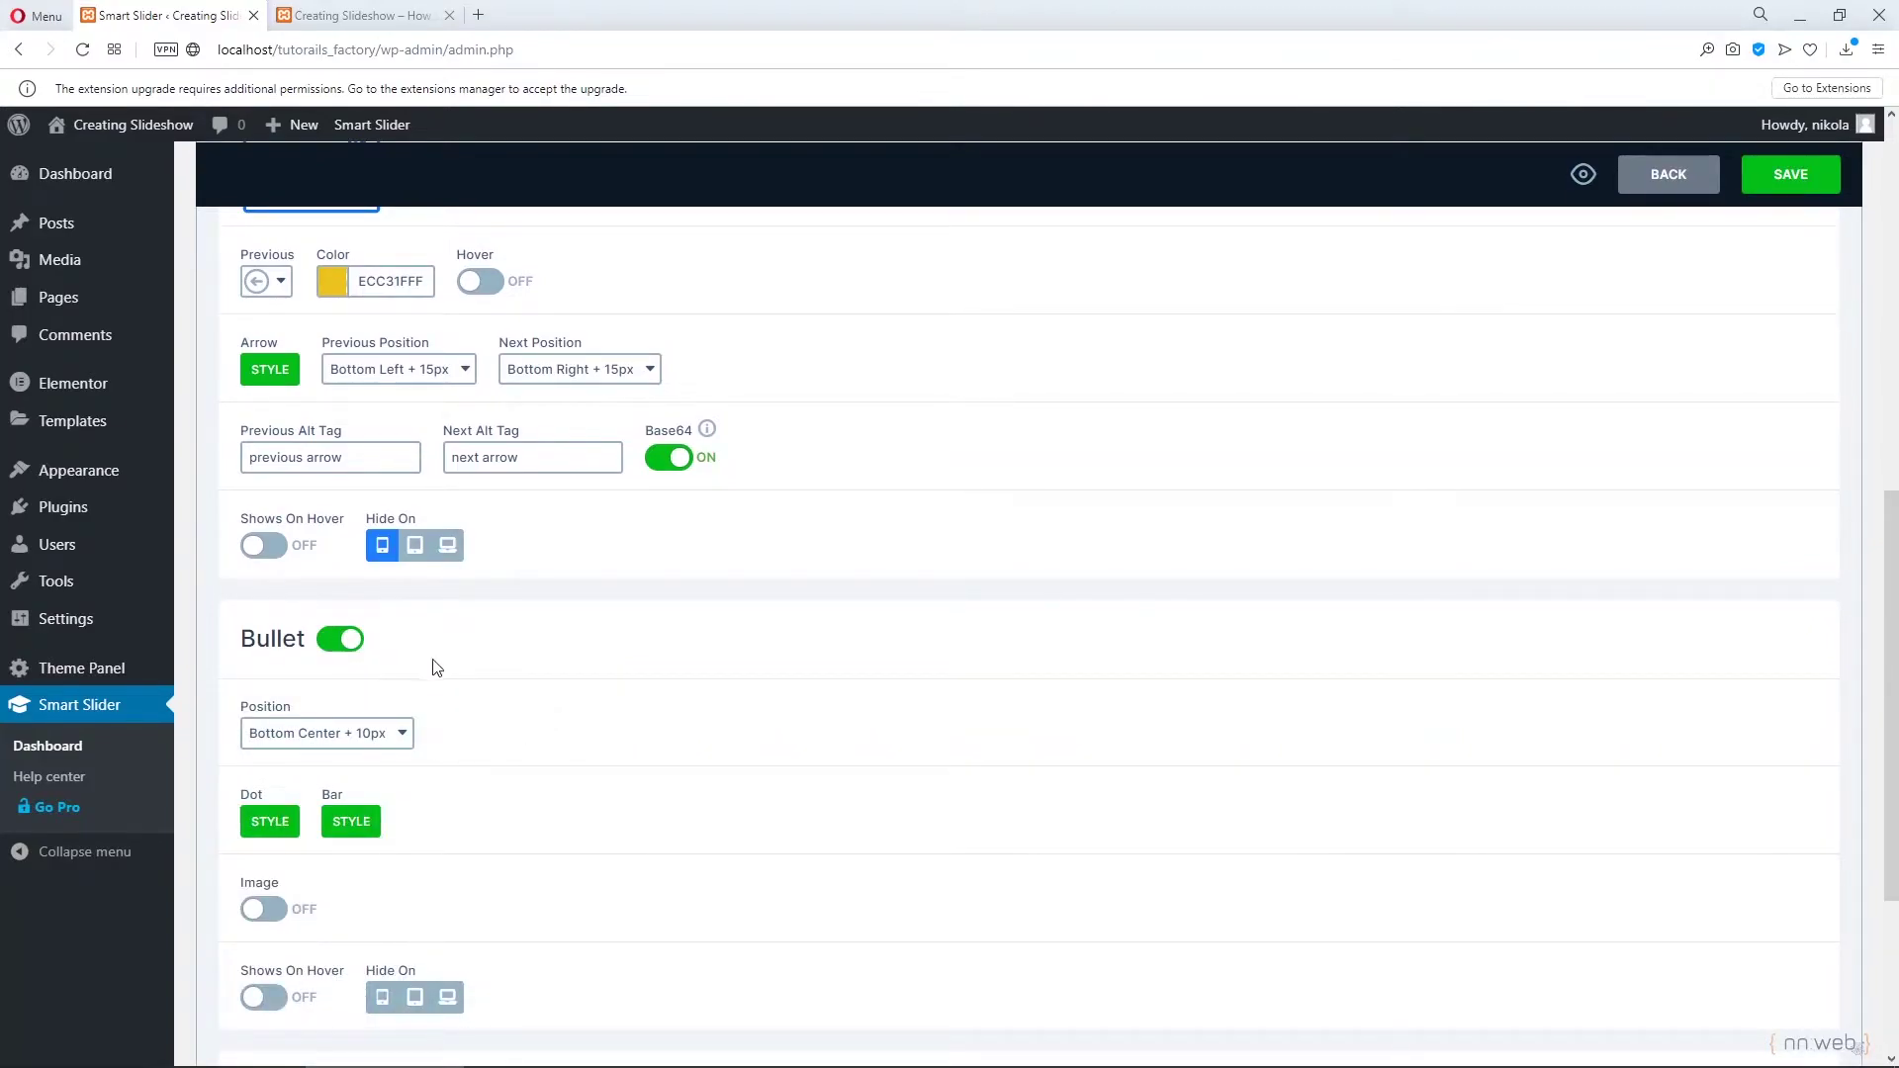
left_click(404, 737)
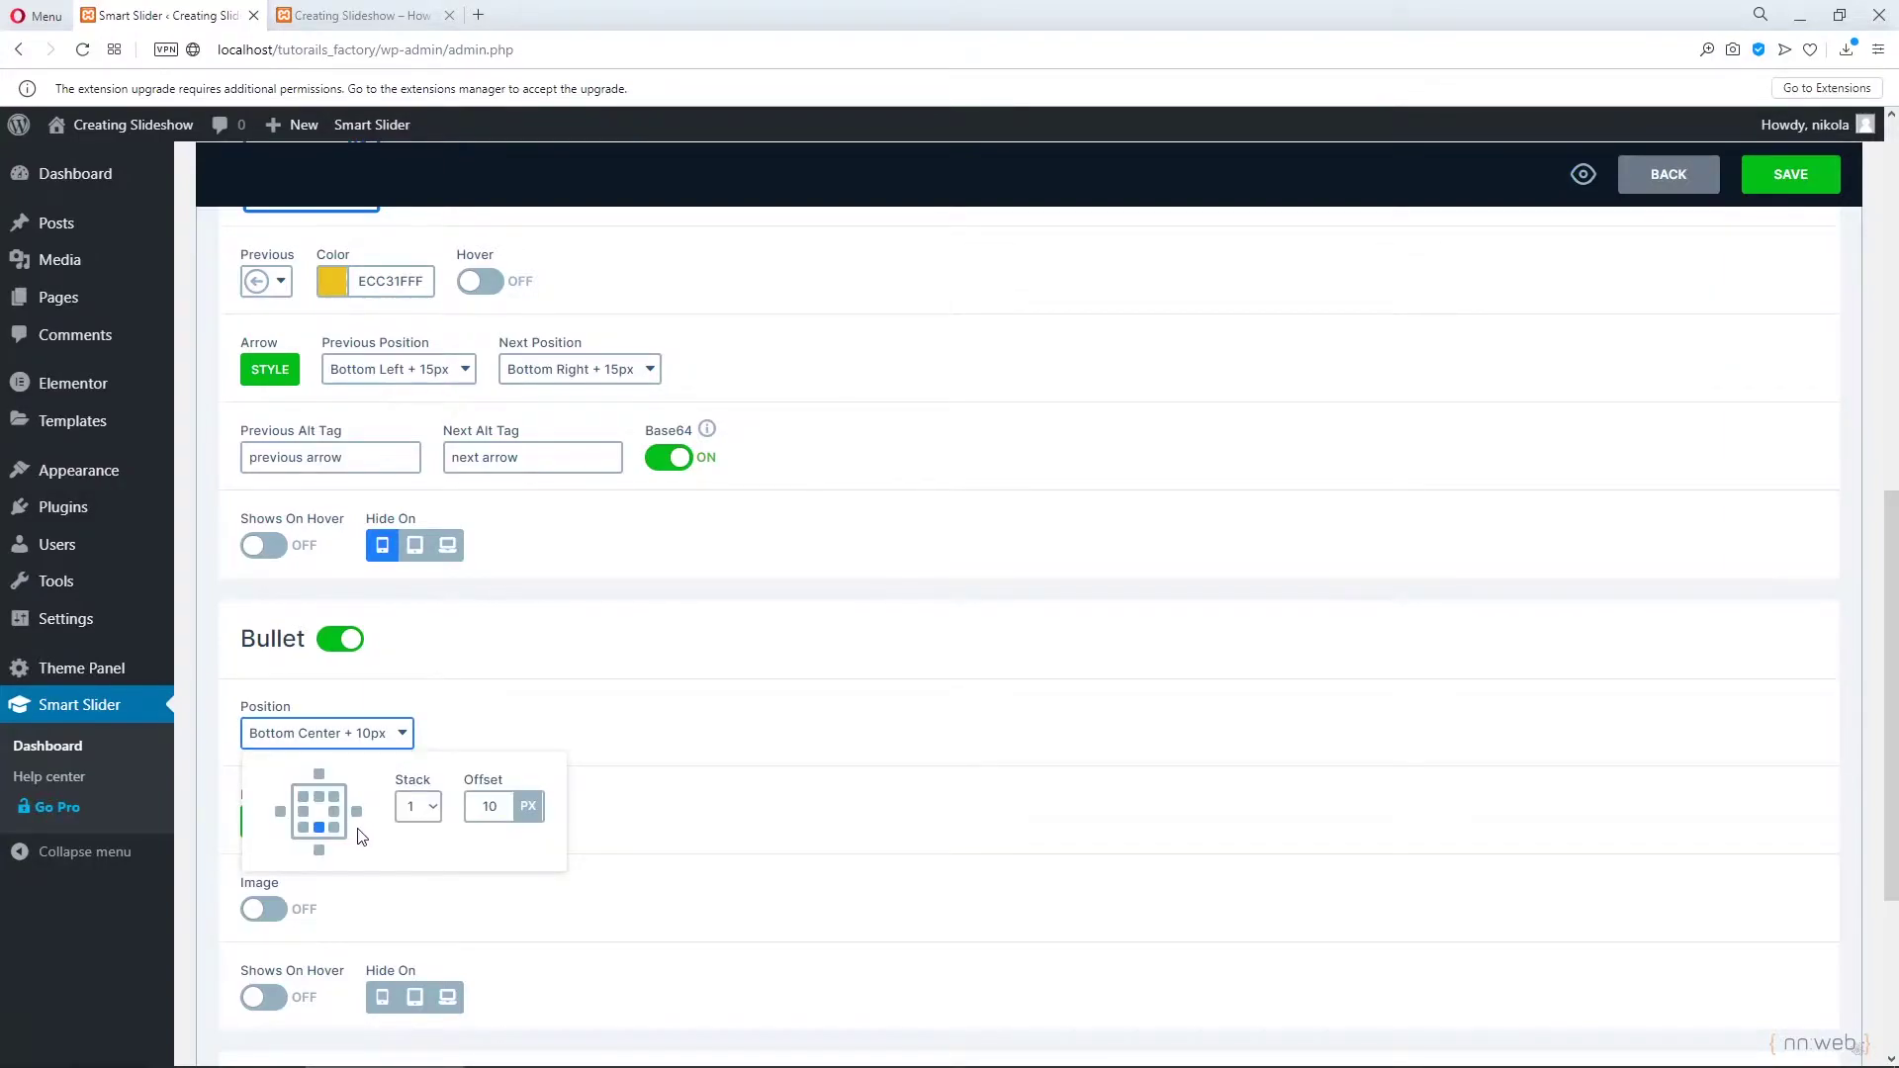
left_click(333, 811)
left_click(390, 737)
left_click(391, 737)
left_click(1444, 491)
Set the active bullet dot's background colour to white FFFFFFFF and apply the dot style.
scroll(690, 675, "down", 2)
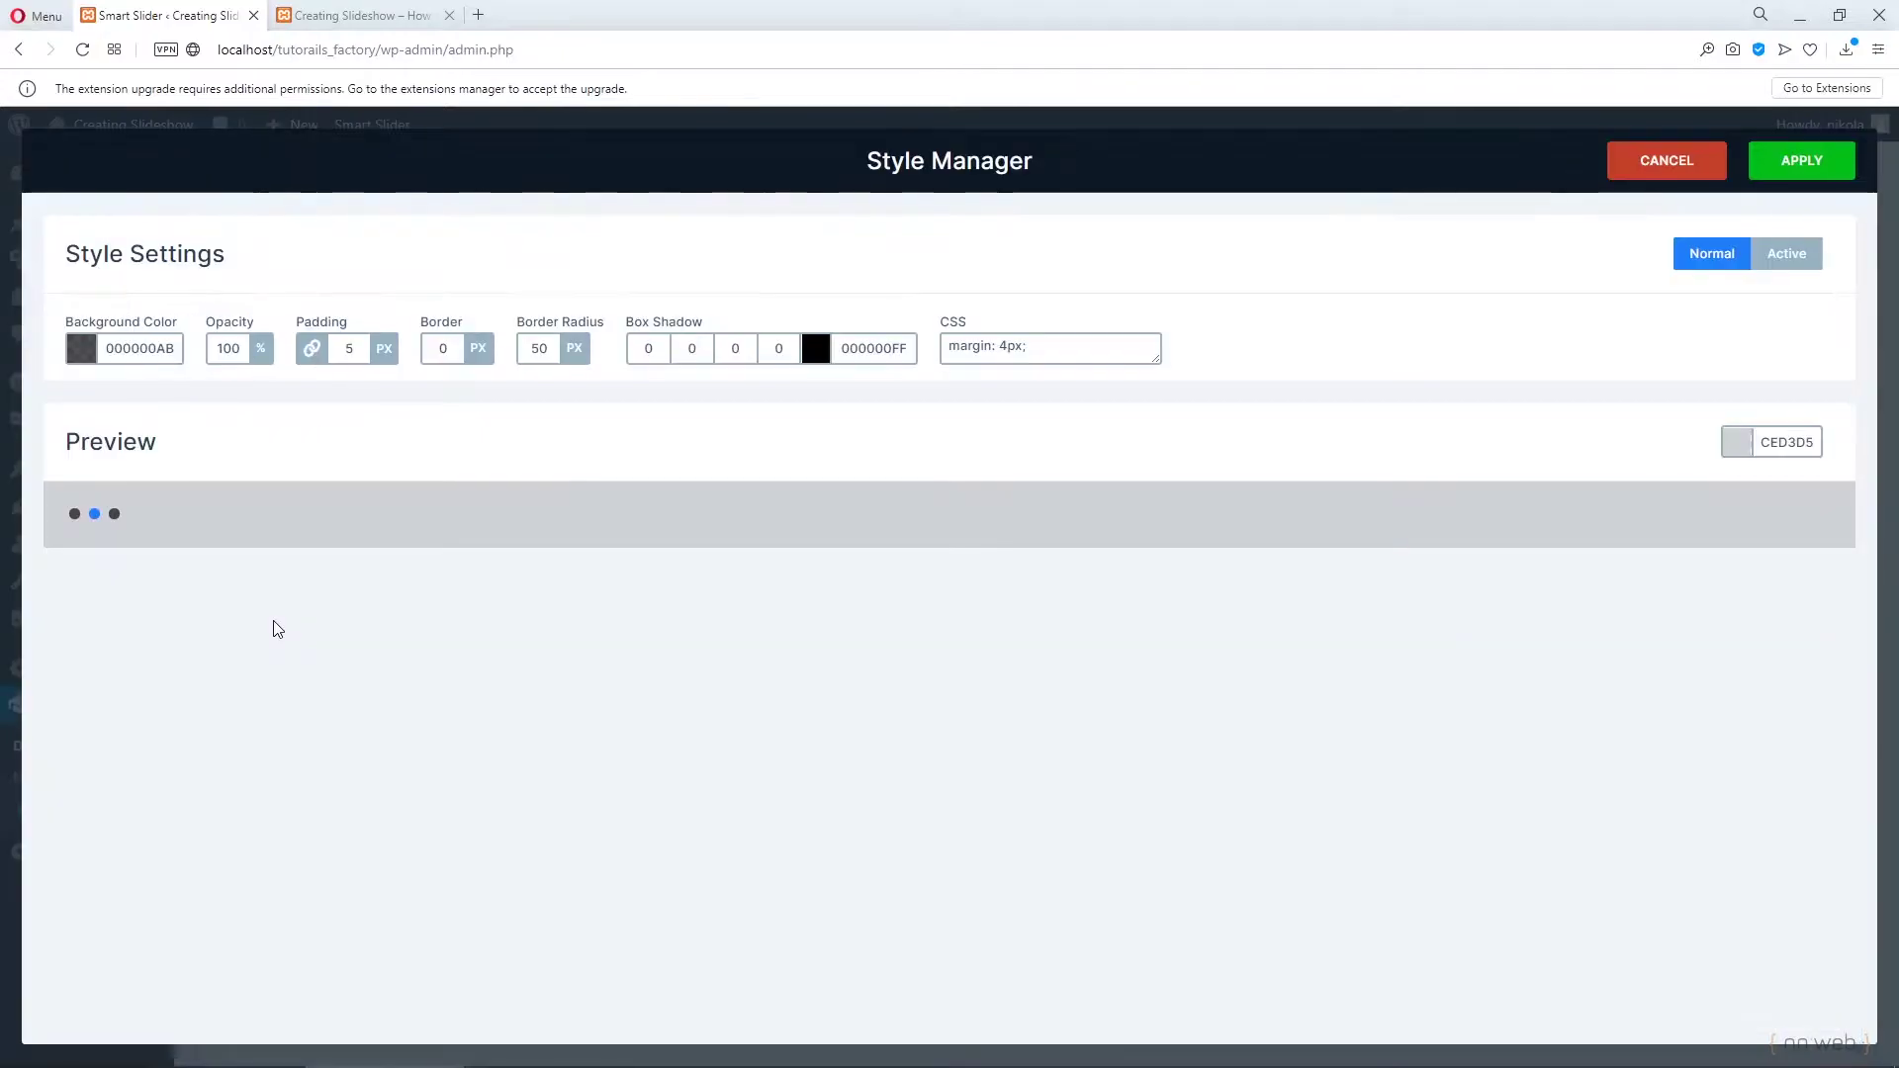
left_click(273, 625)
left_click(1785, 255)
right_click(1783, 245)
left_click(1516, 299)
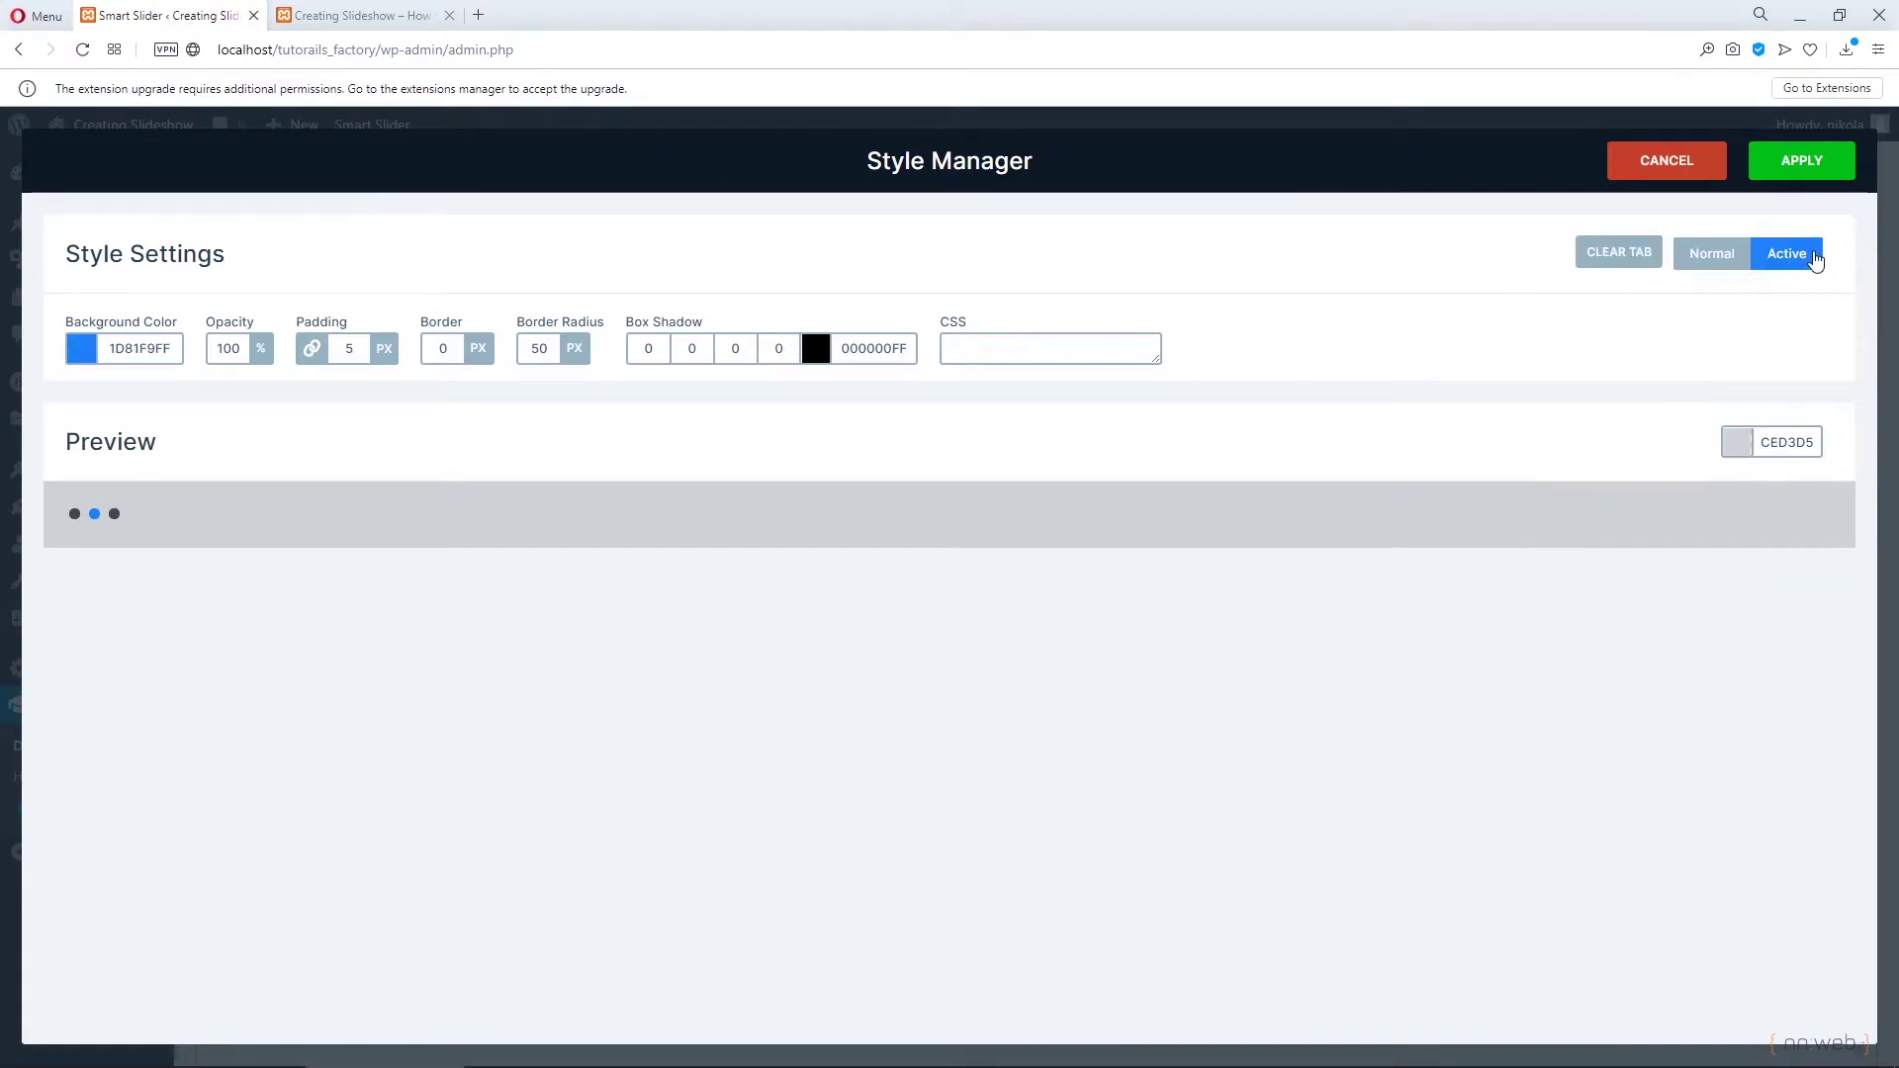
left_click(83, 367)
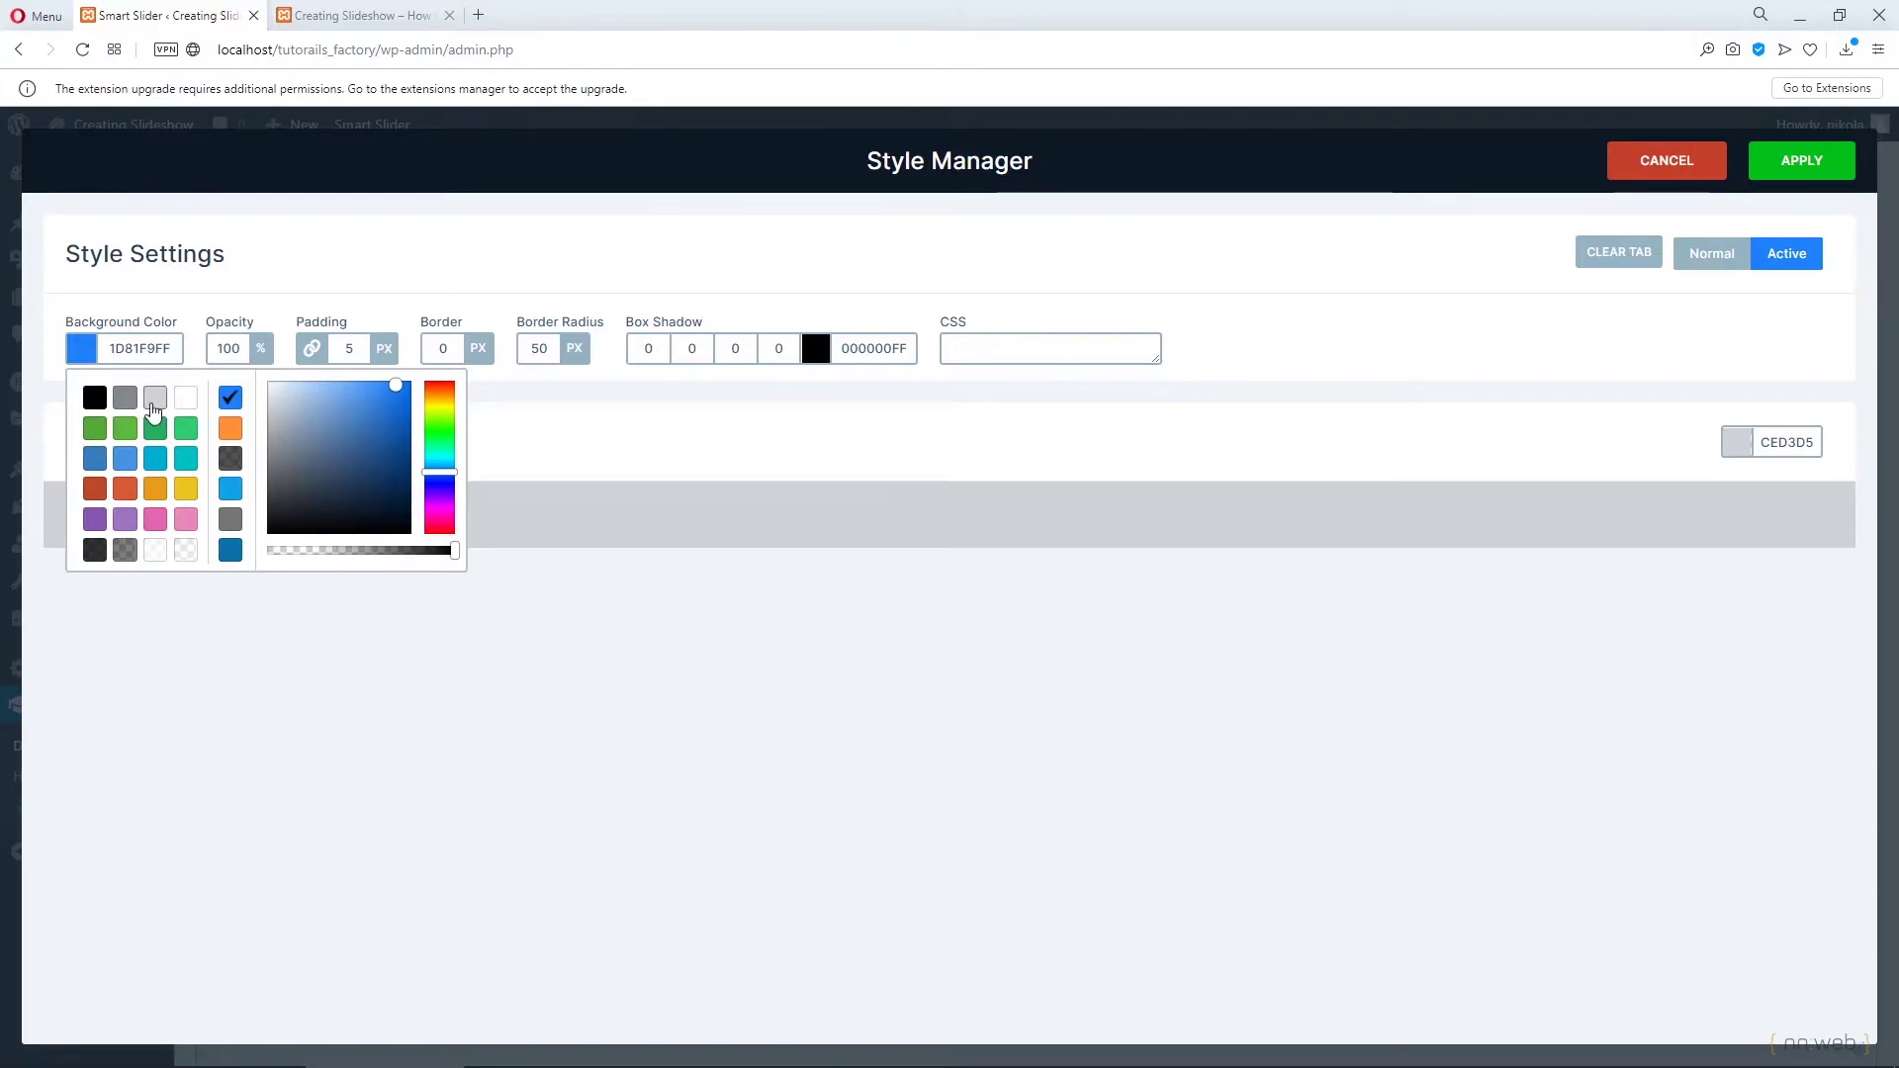
left_click(185, 399)
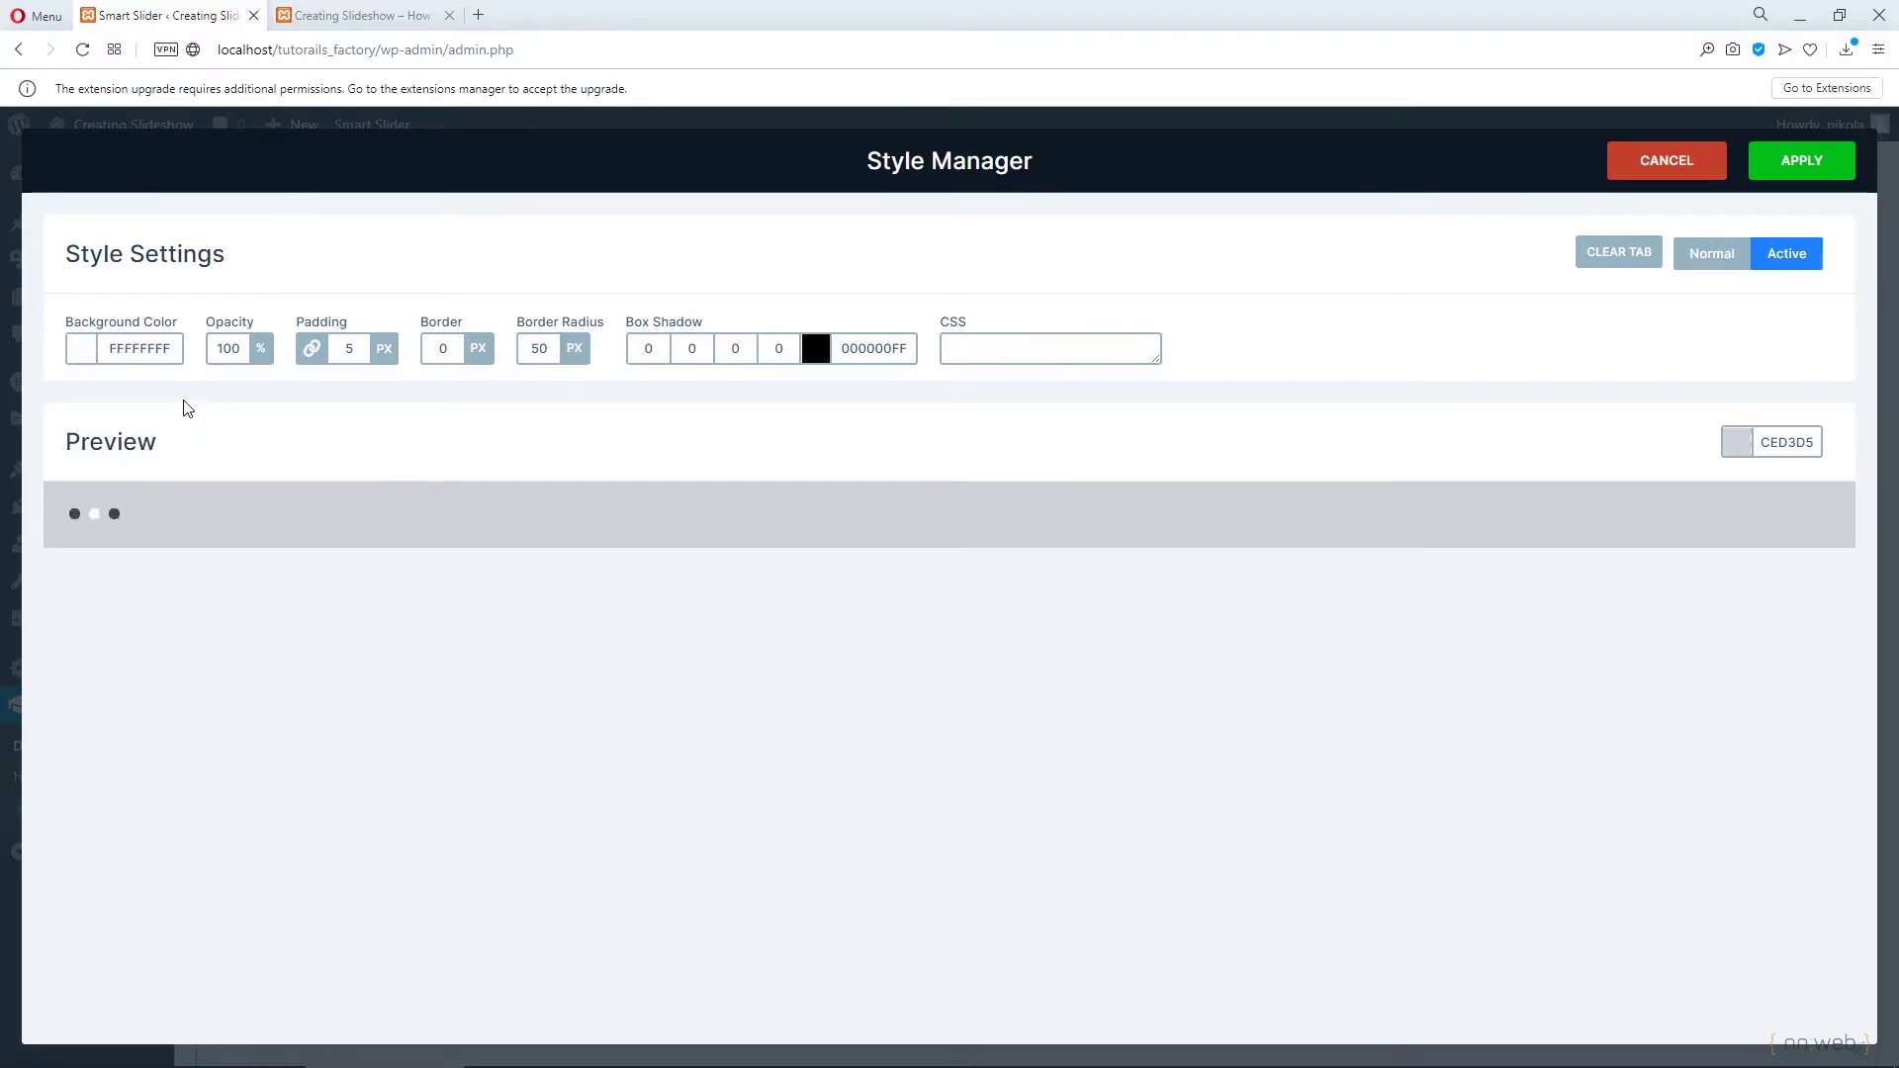
left_click(1809, 170)
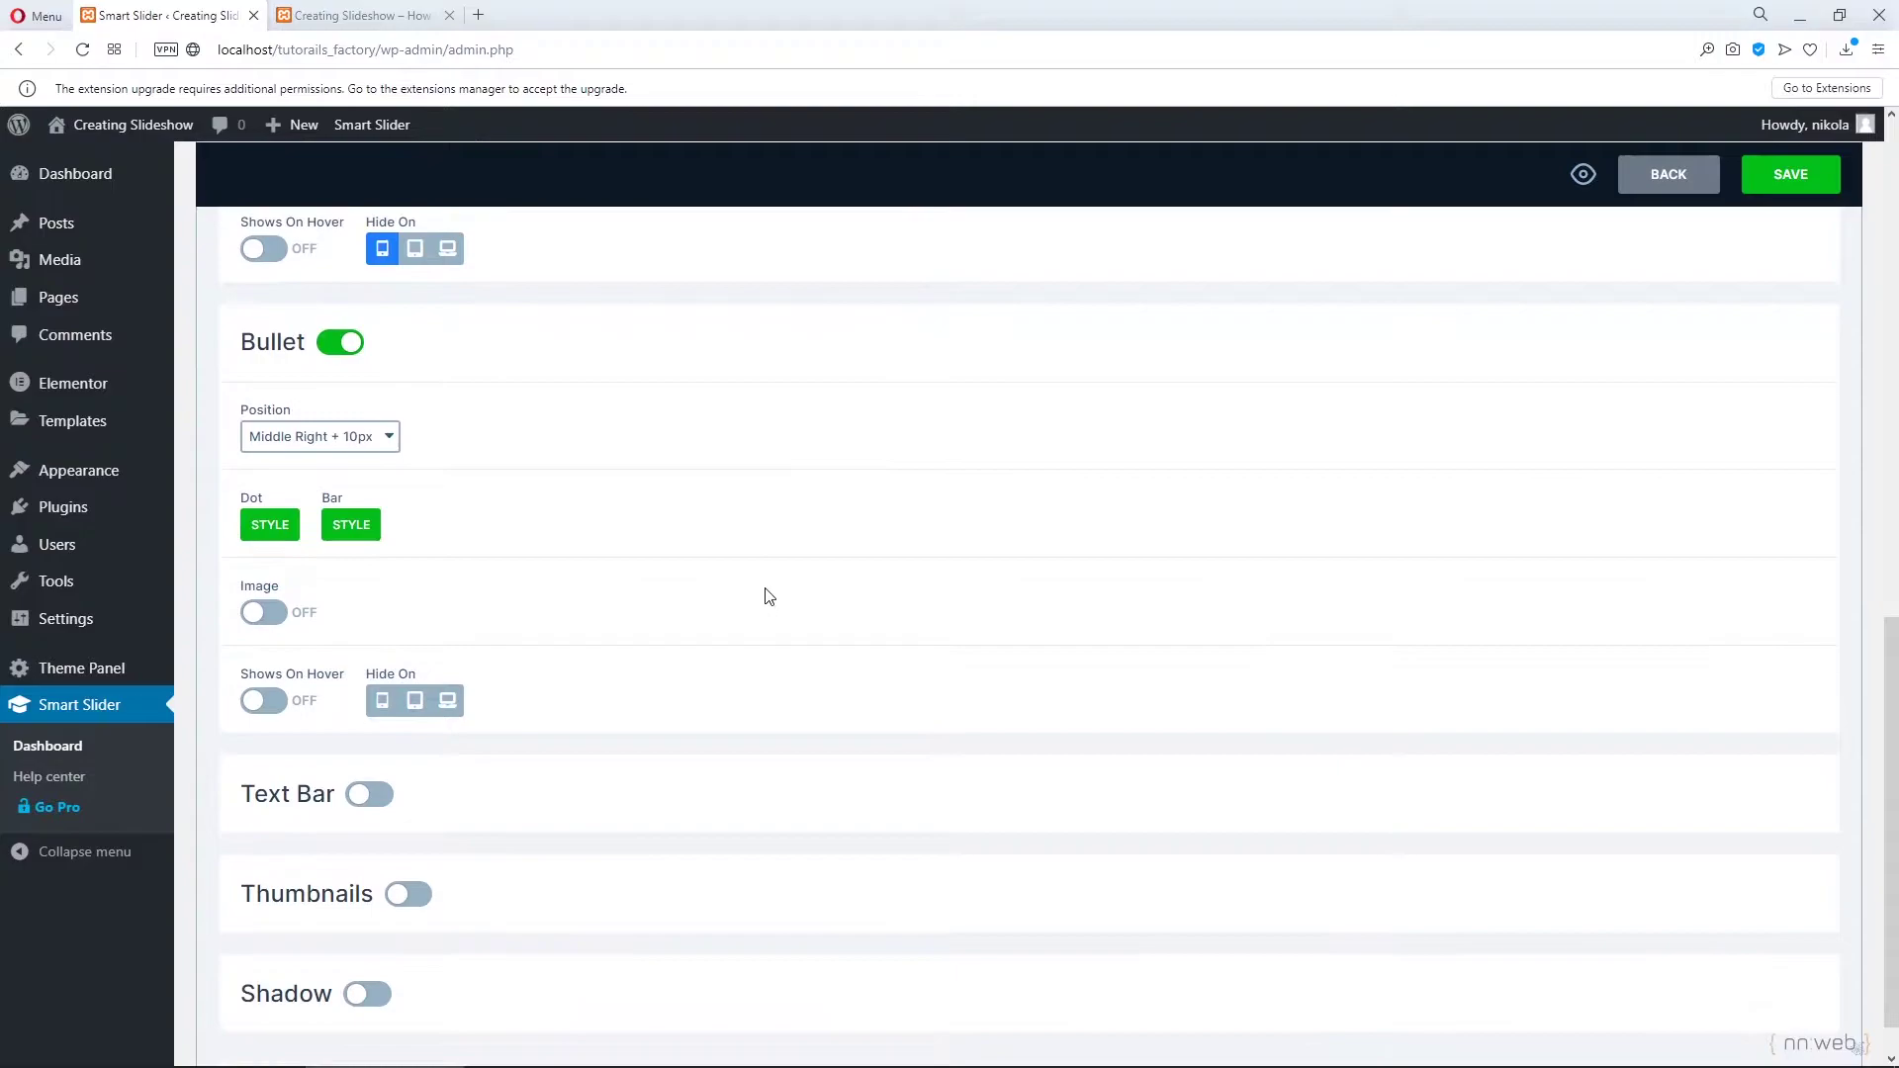
Try image bullets, turn them back off, and save the slider.
left_click(269, 615)
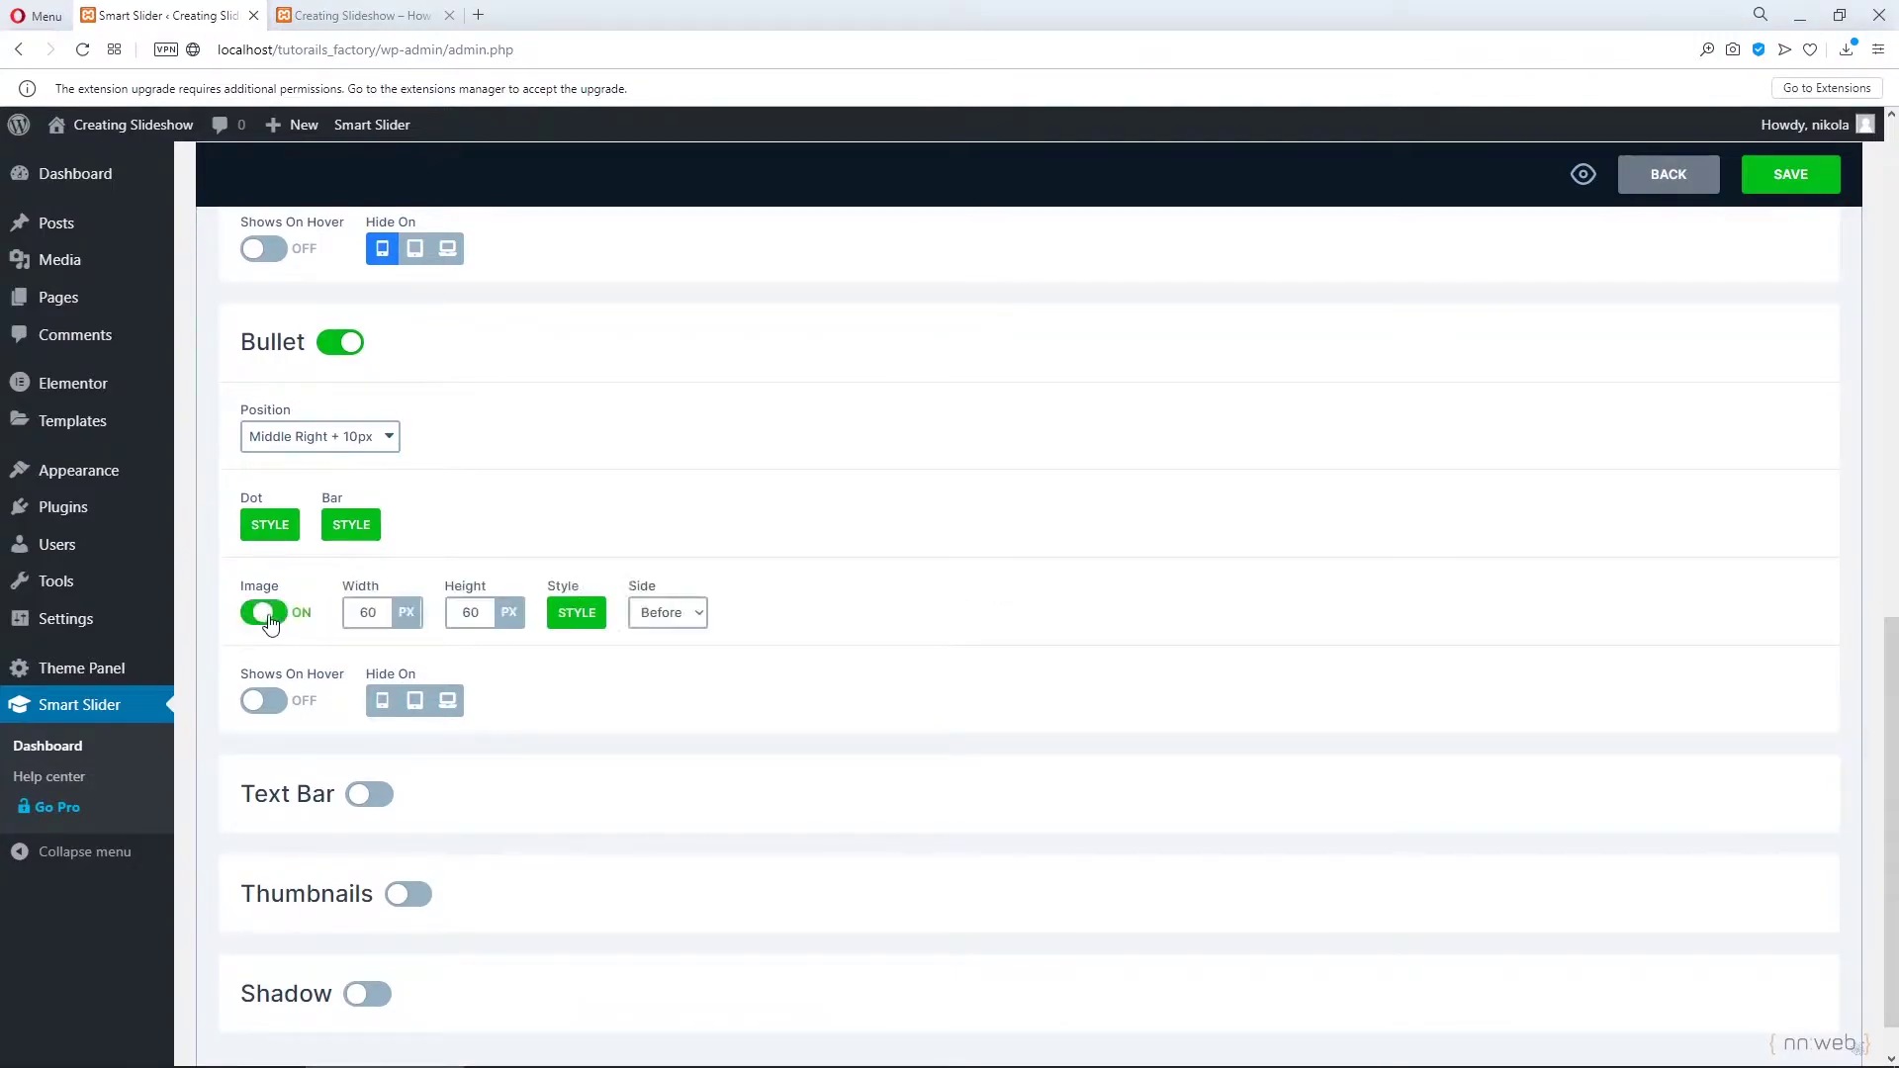
left_click(269, 617)
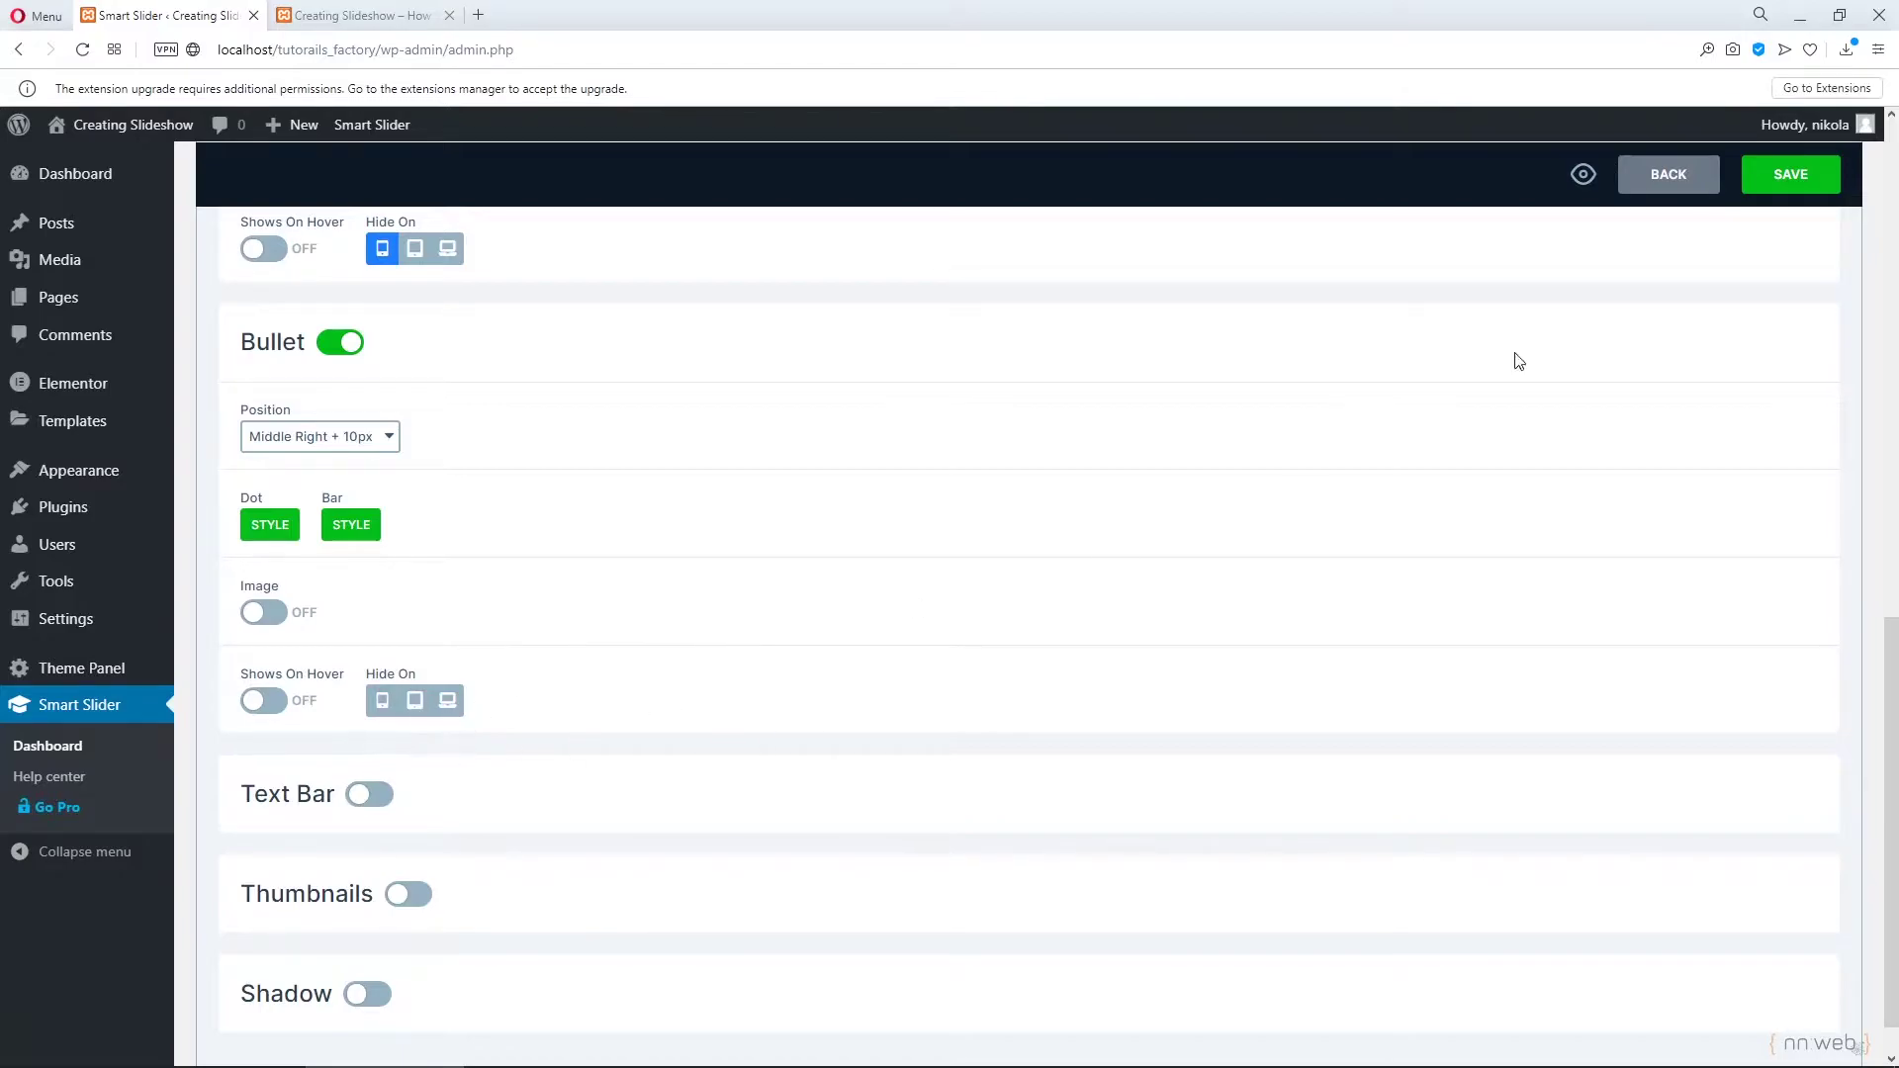
left_click(1759, 182)
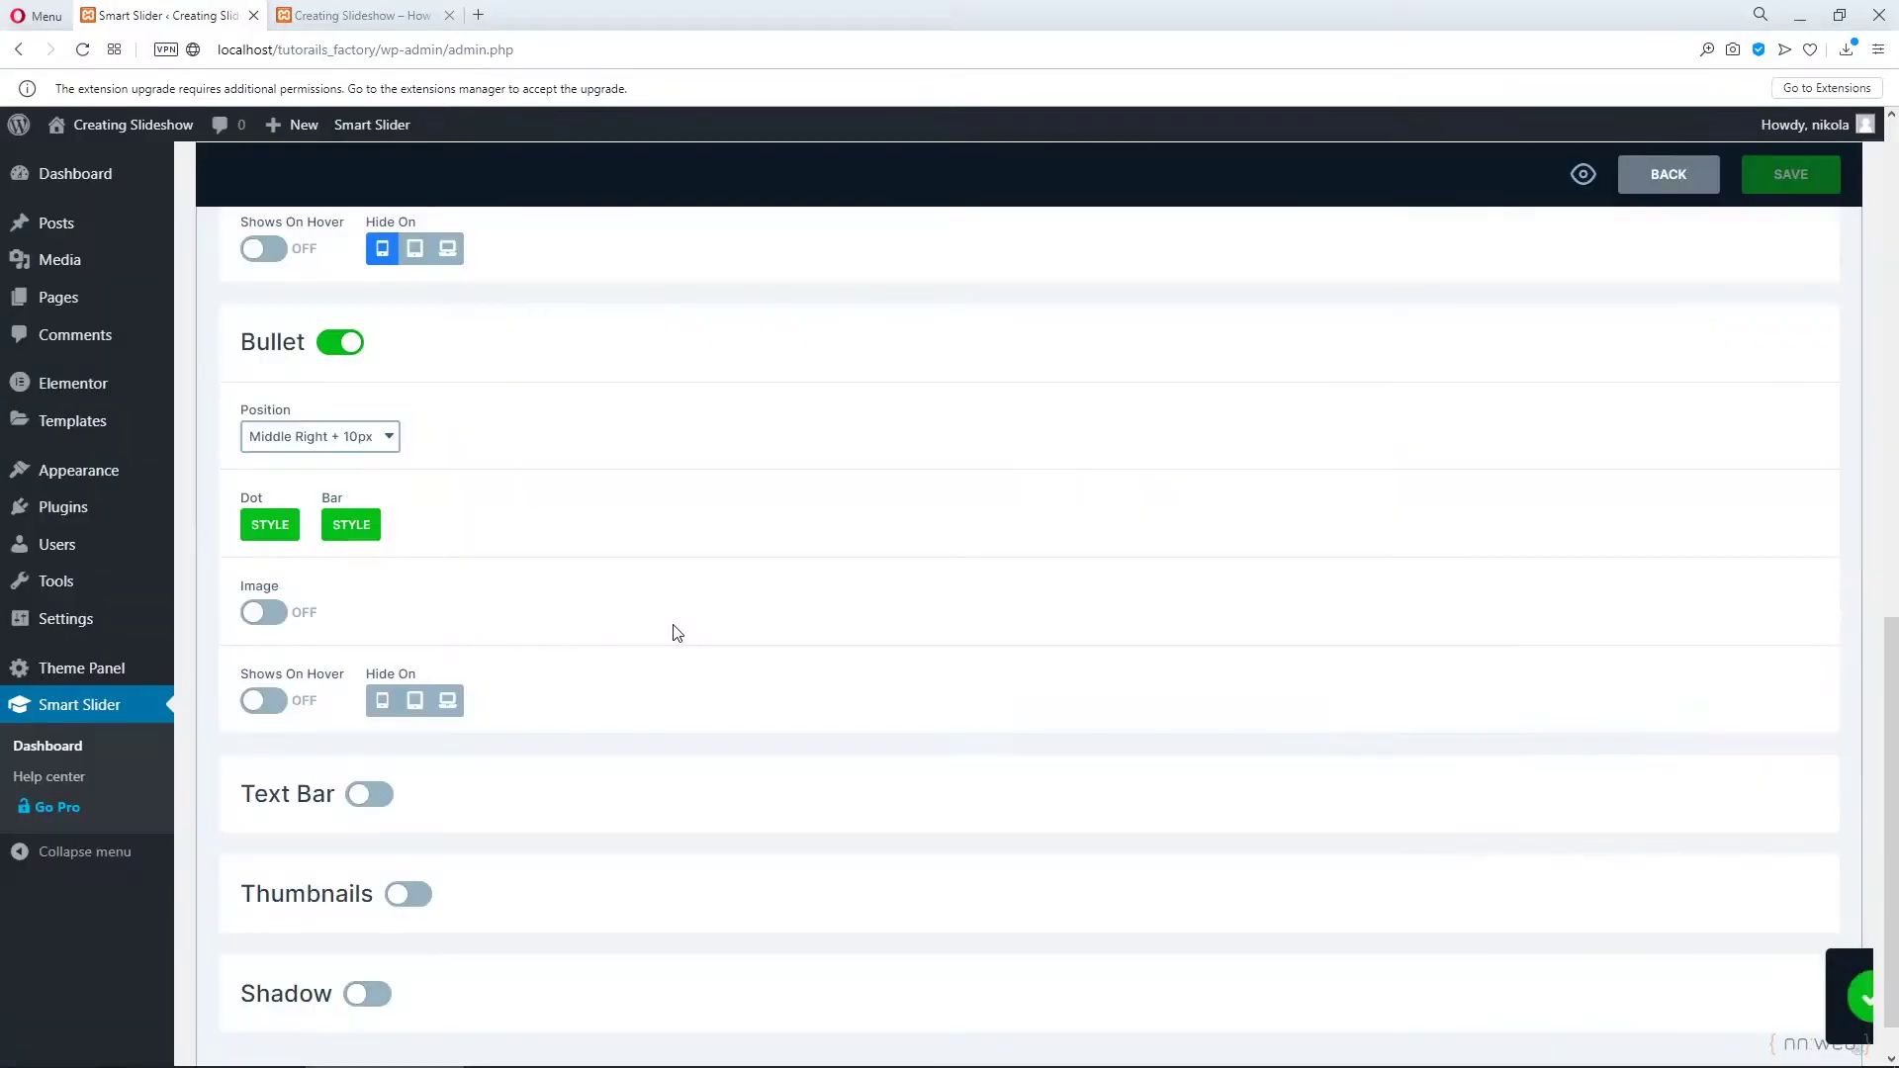
Reload the live slideshow and use the right-edge bullets to reach the Antarctica and rainforest slides.
left_click(356, 14)
left_click(82, 49)
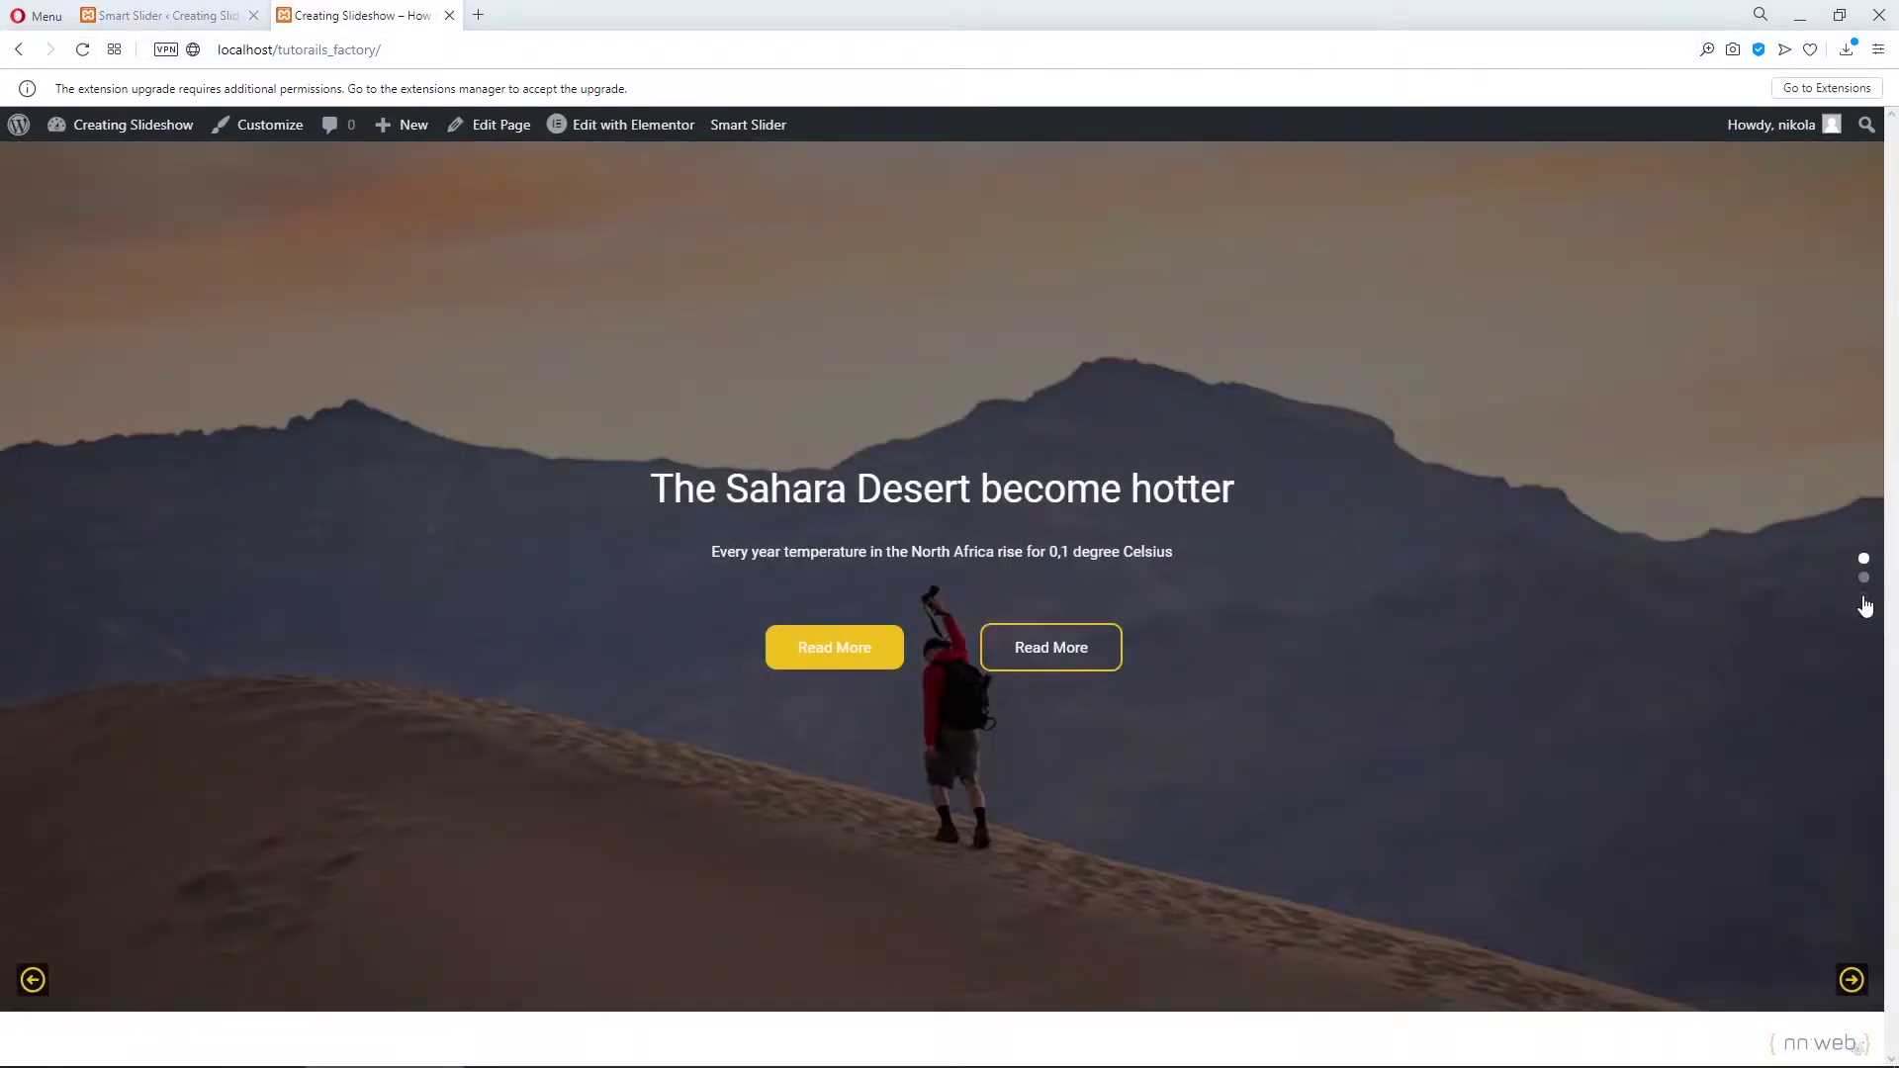
left_click(1864, 578)
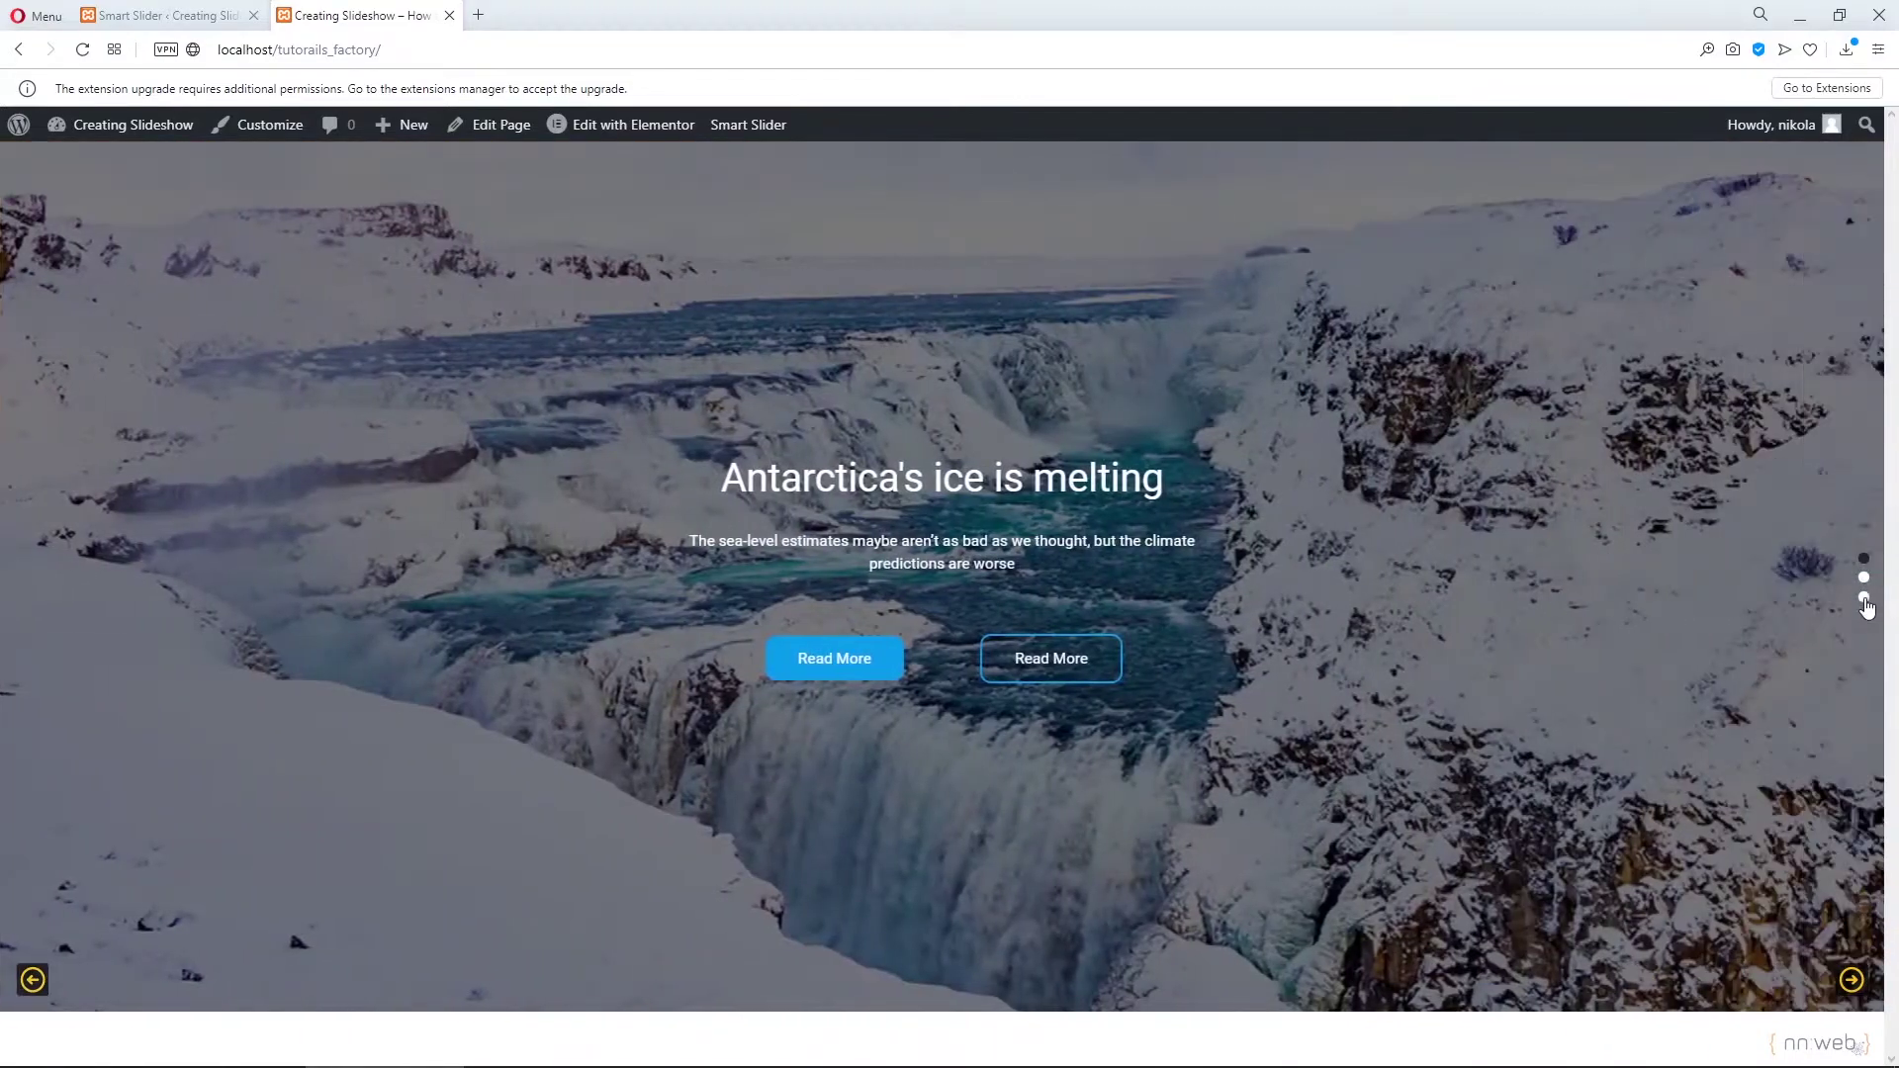
left_click(1865, 596)
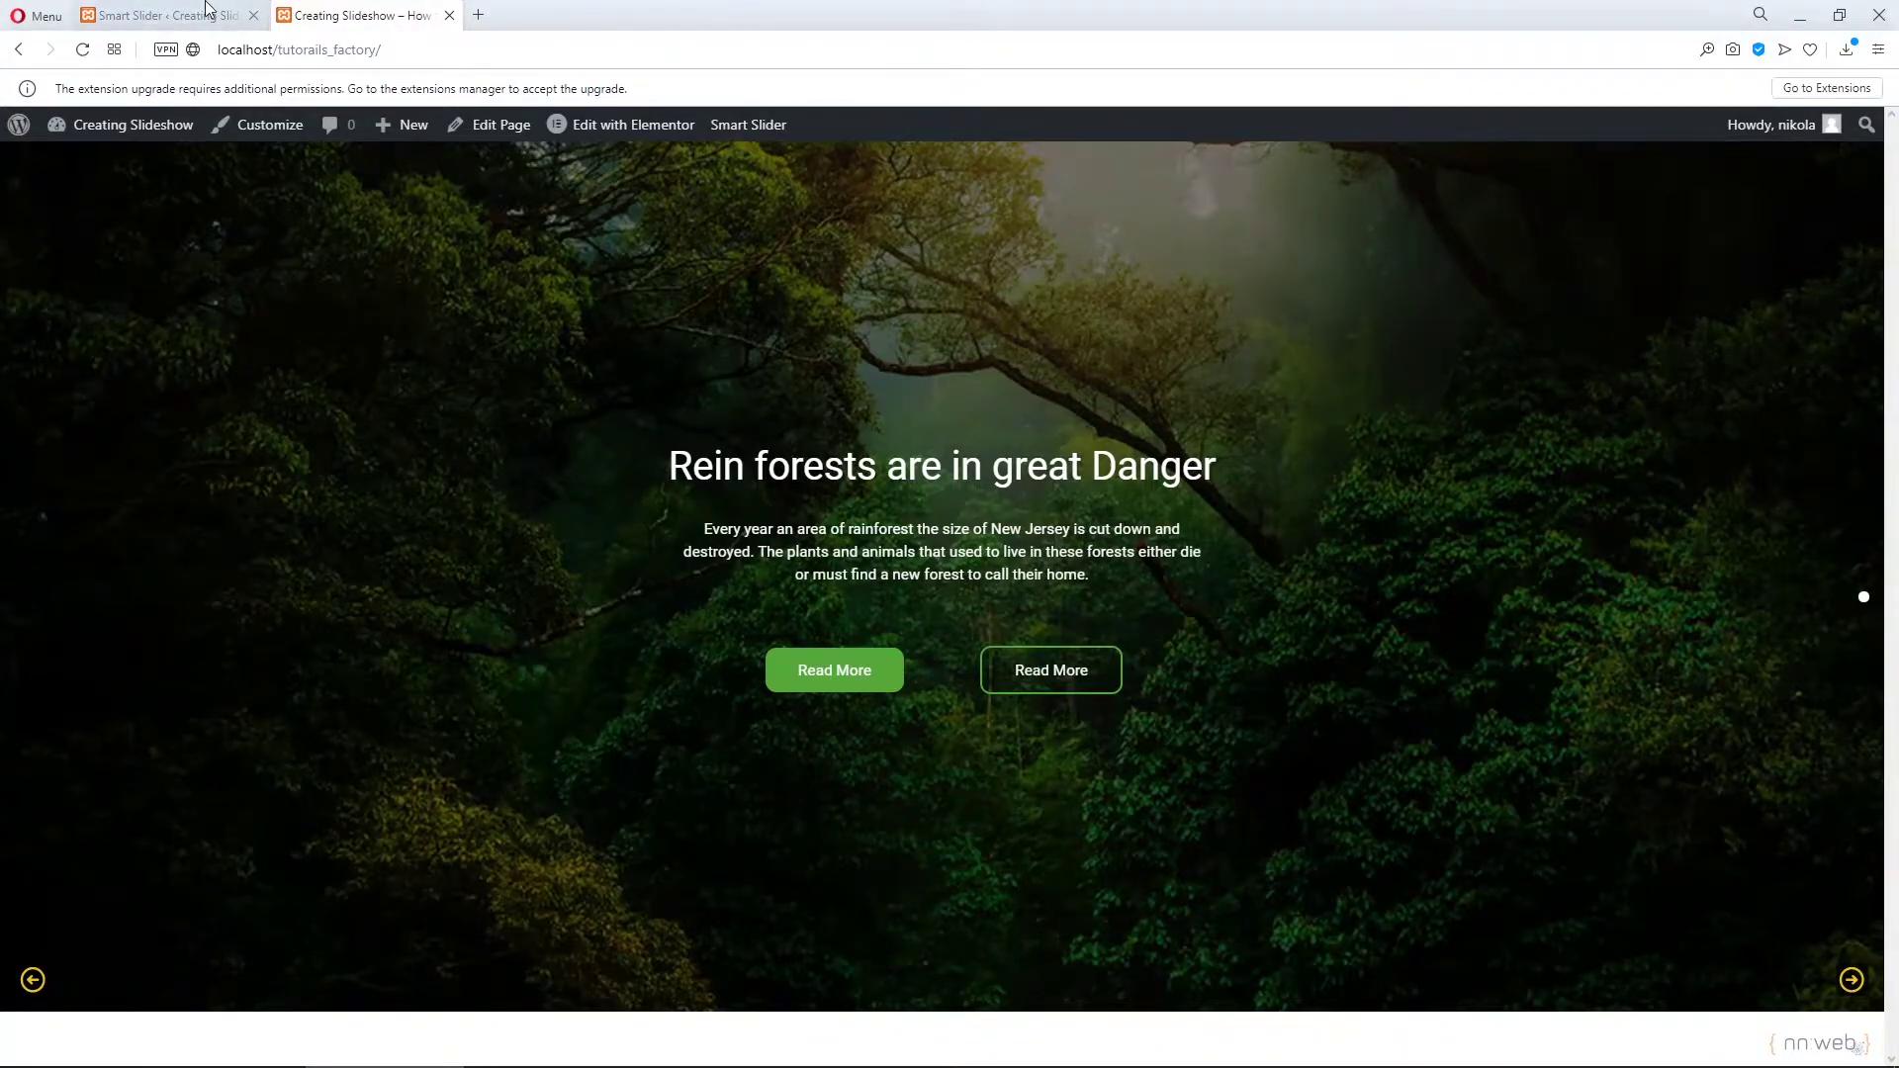
left_click(168, 15)
Move the bullets to Outer Bottom, save, and test them on the live slideshow.
left_click(366, 440)
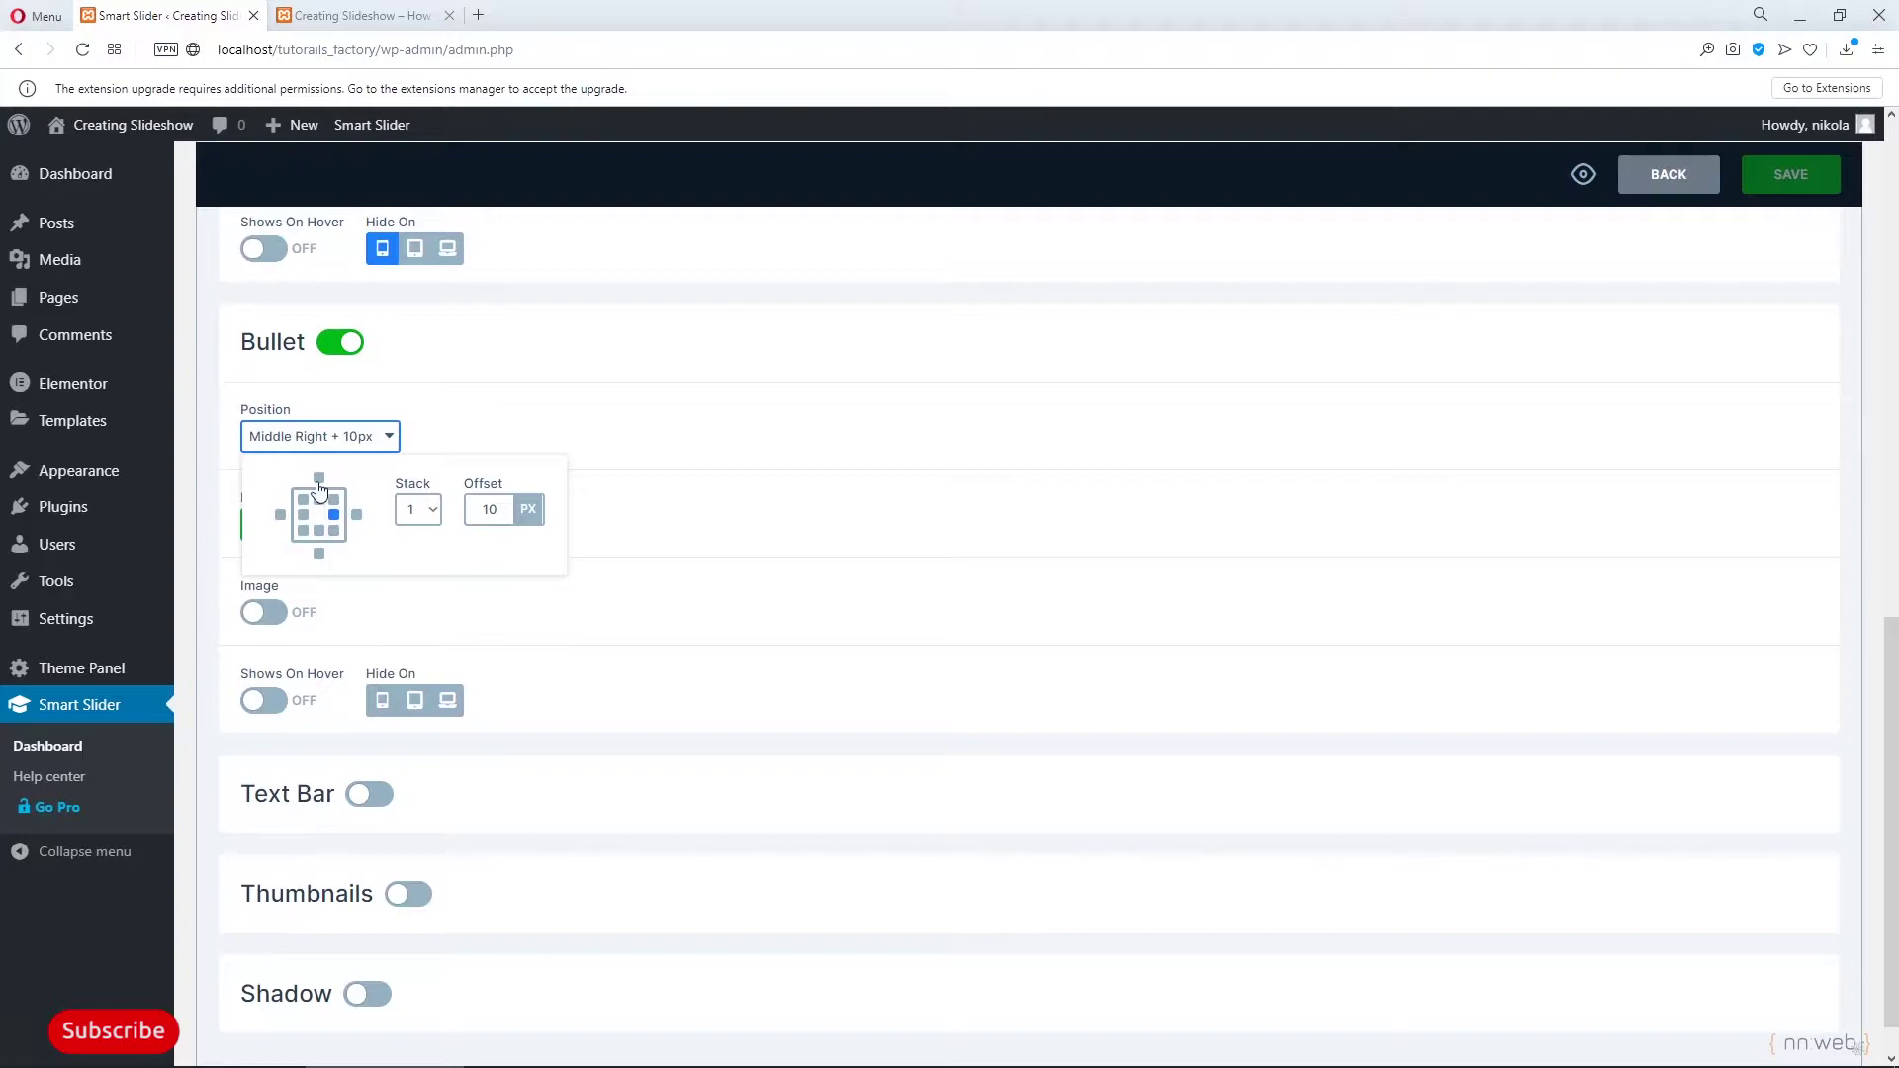
left_click(320, 555)
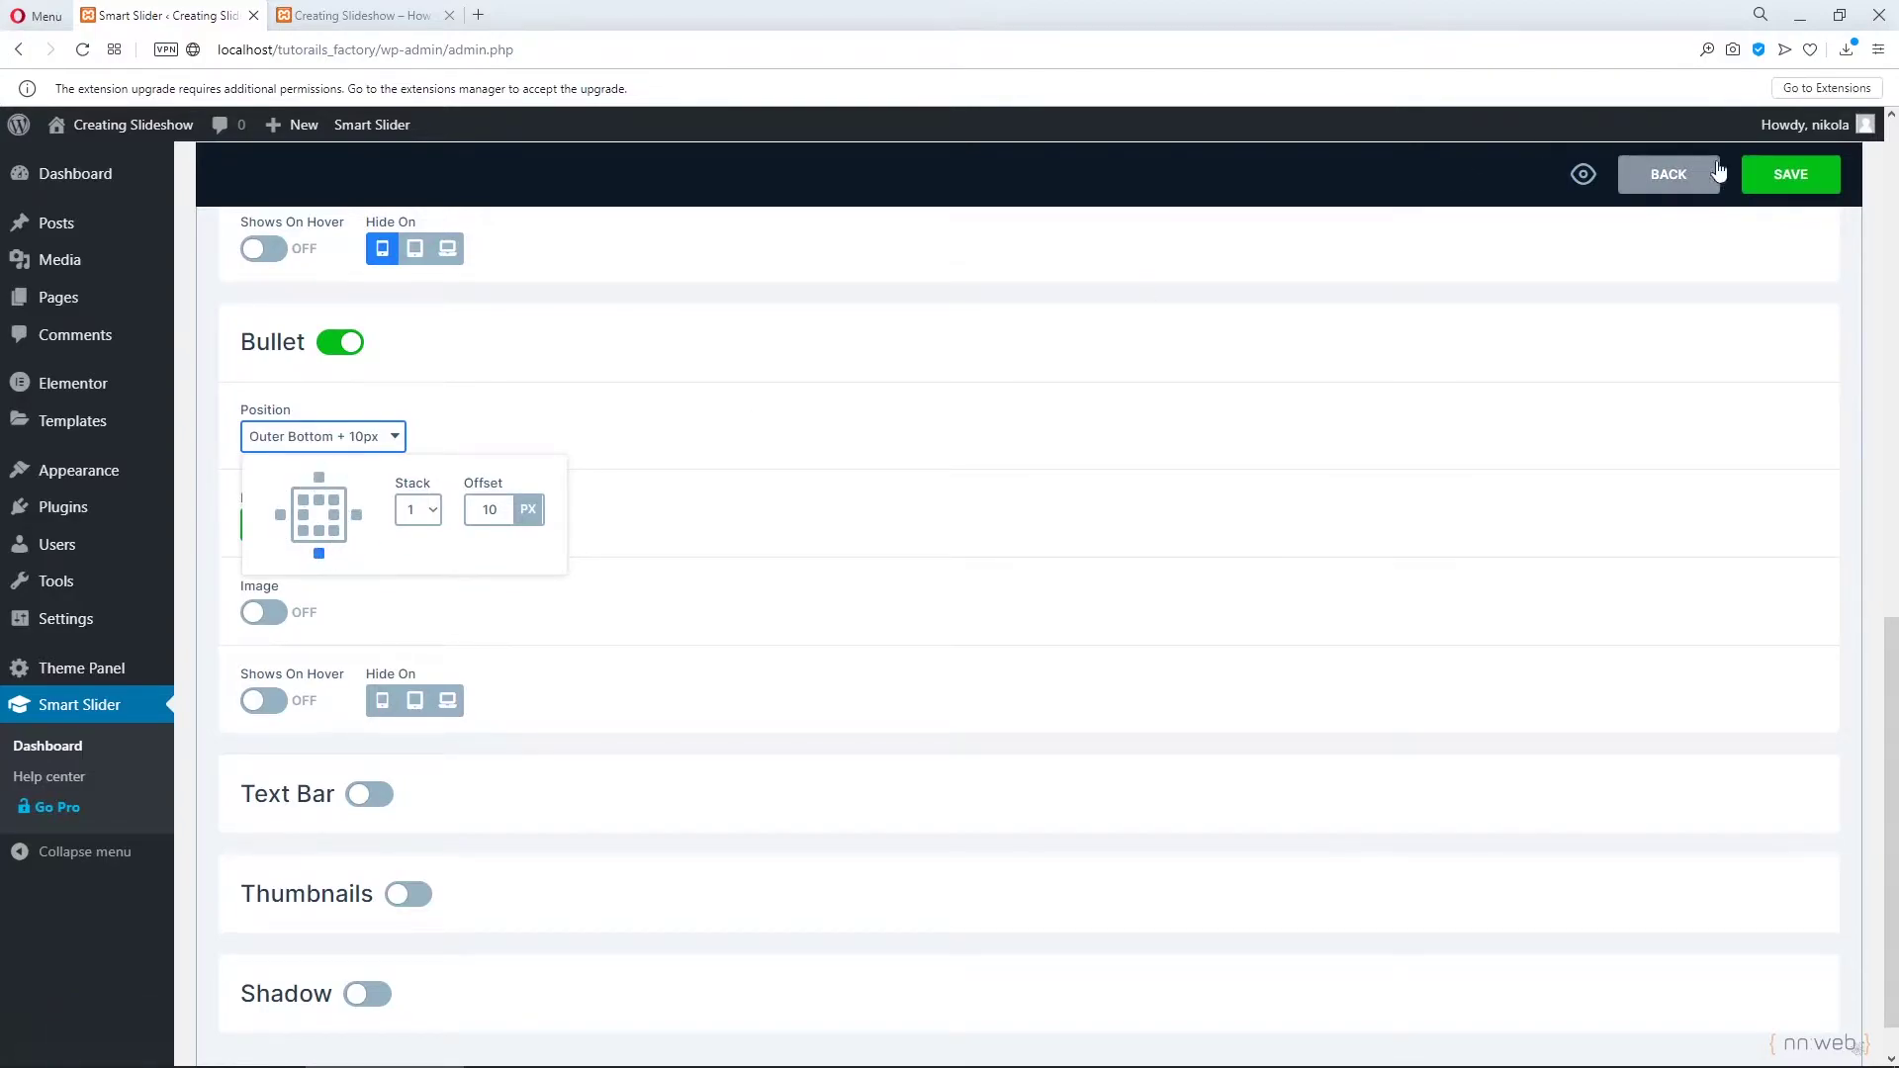
left_click(1770, 176)
left_click(414, 20)
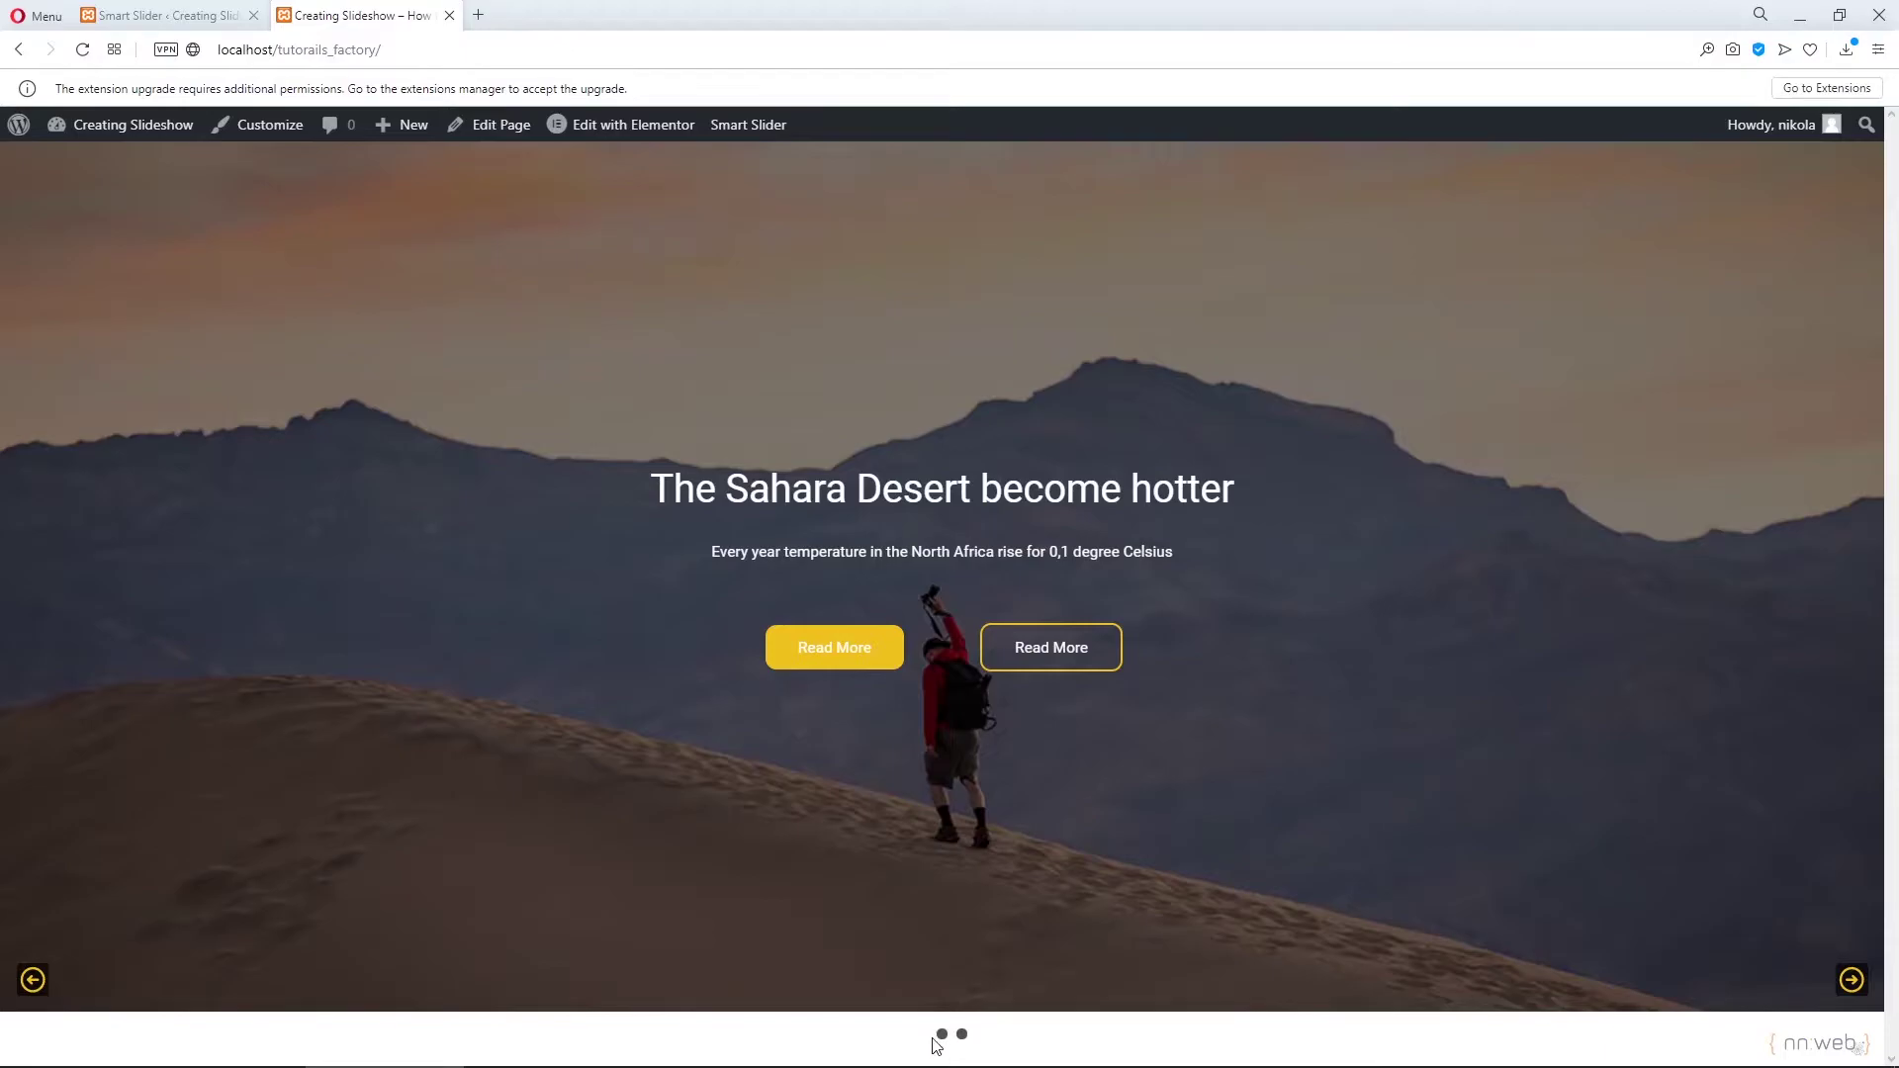
left_click(941, 1035)
left_click(962, 1034)
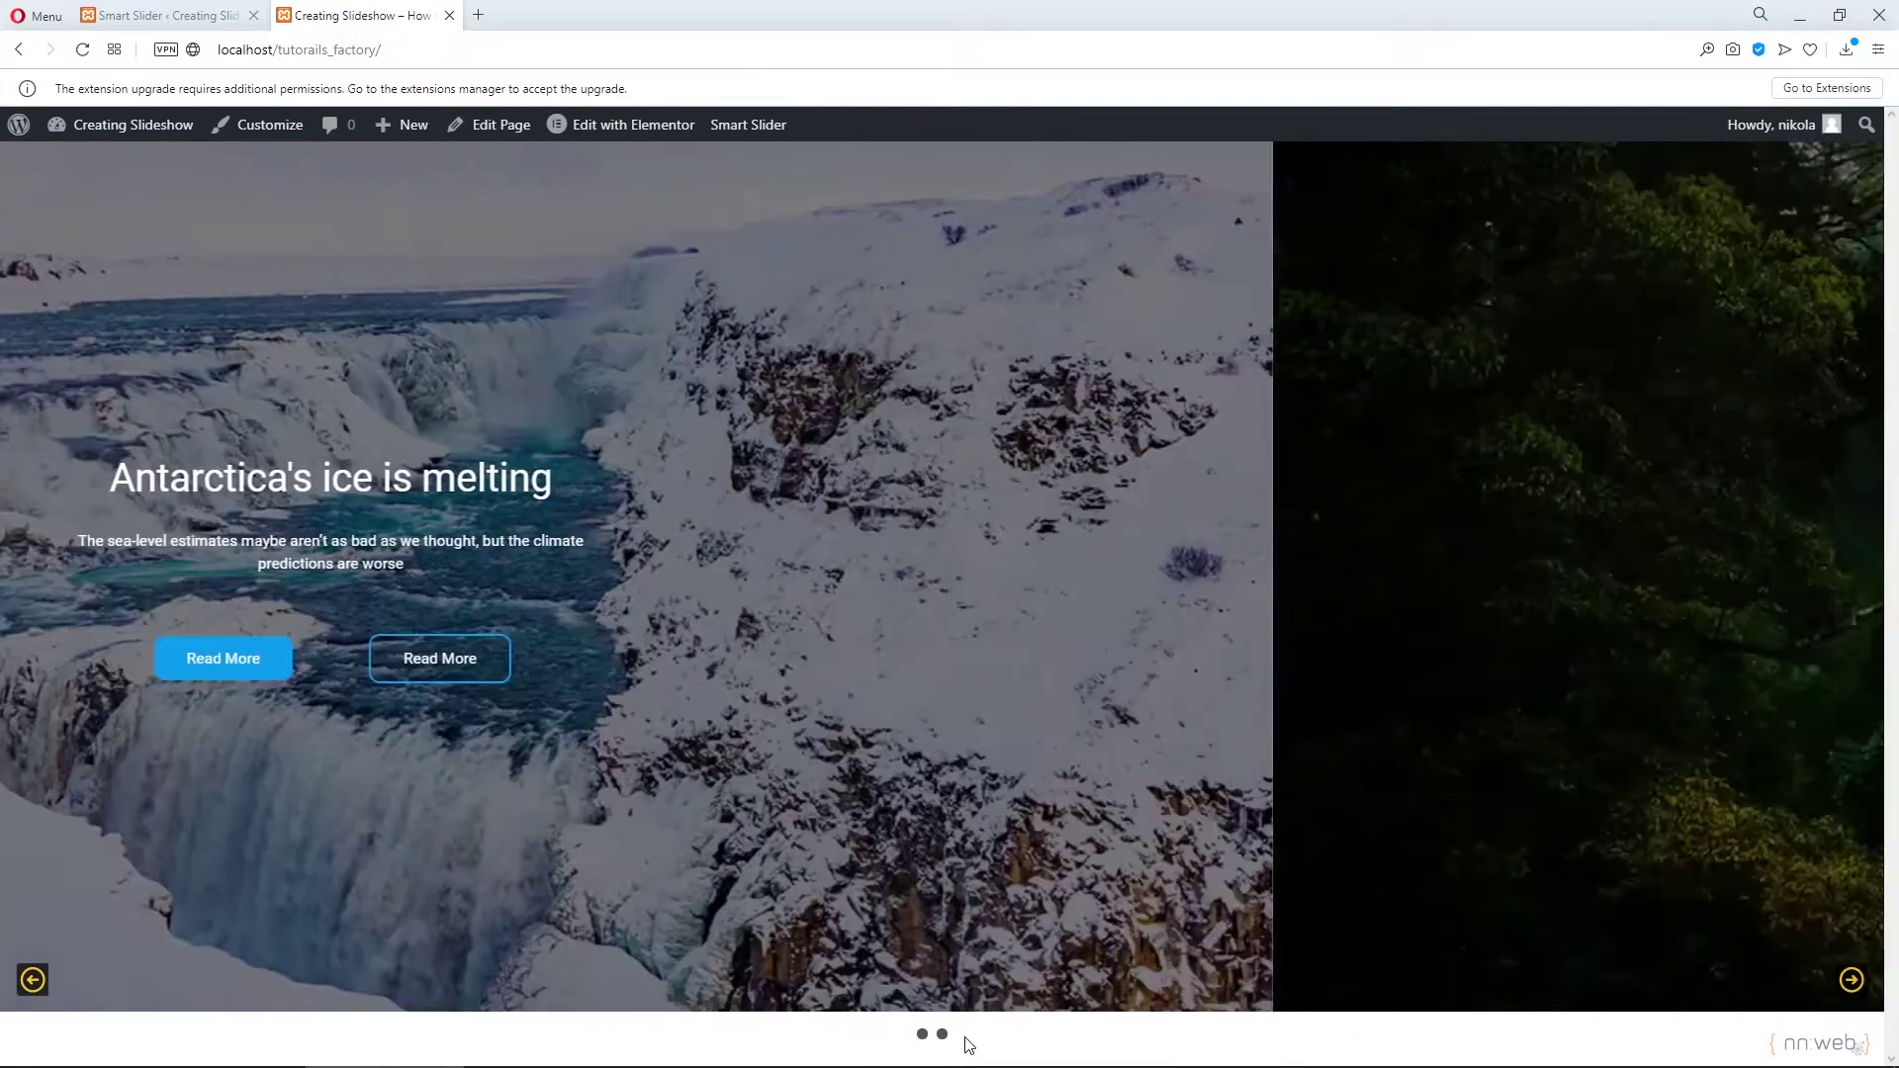
left_click(174, 18)
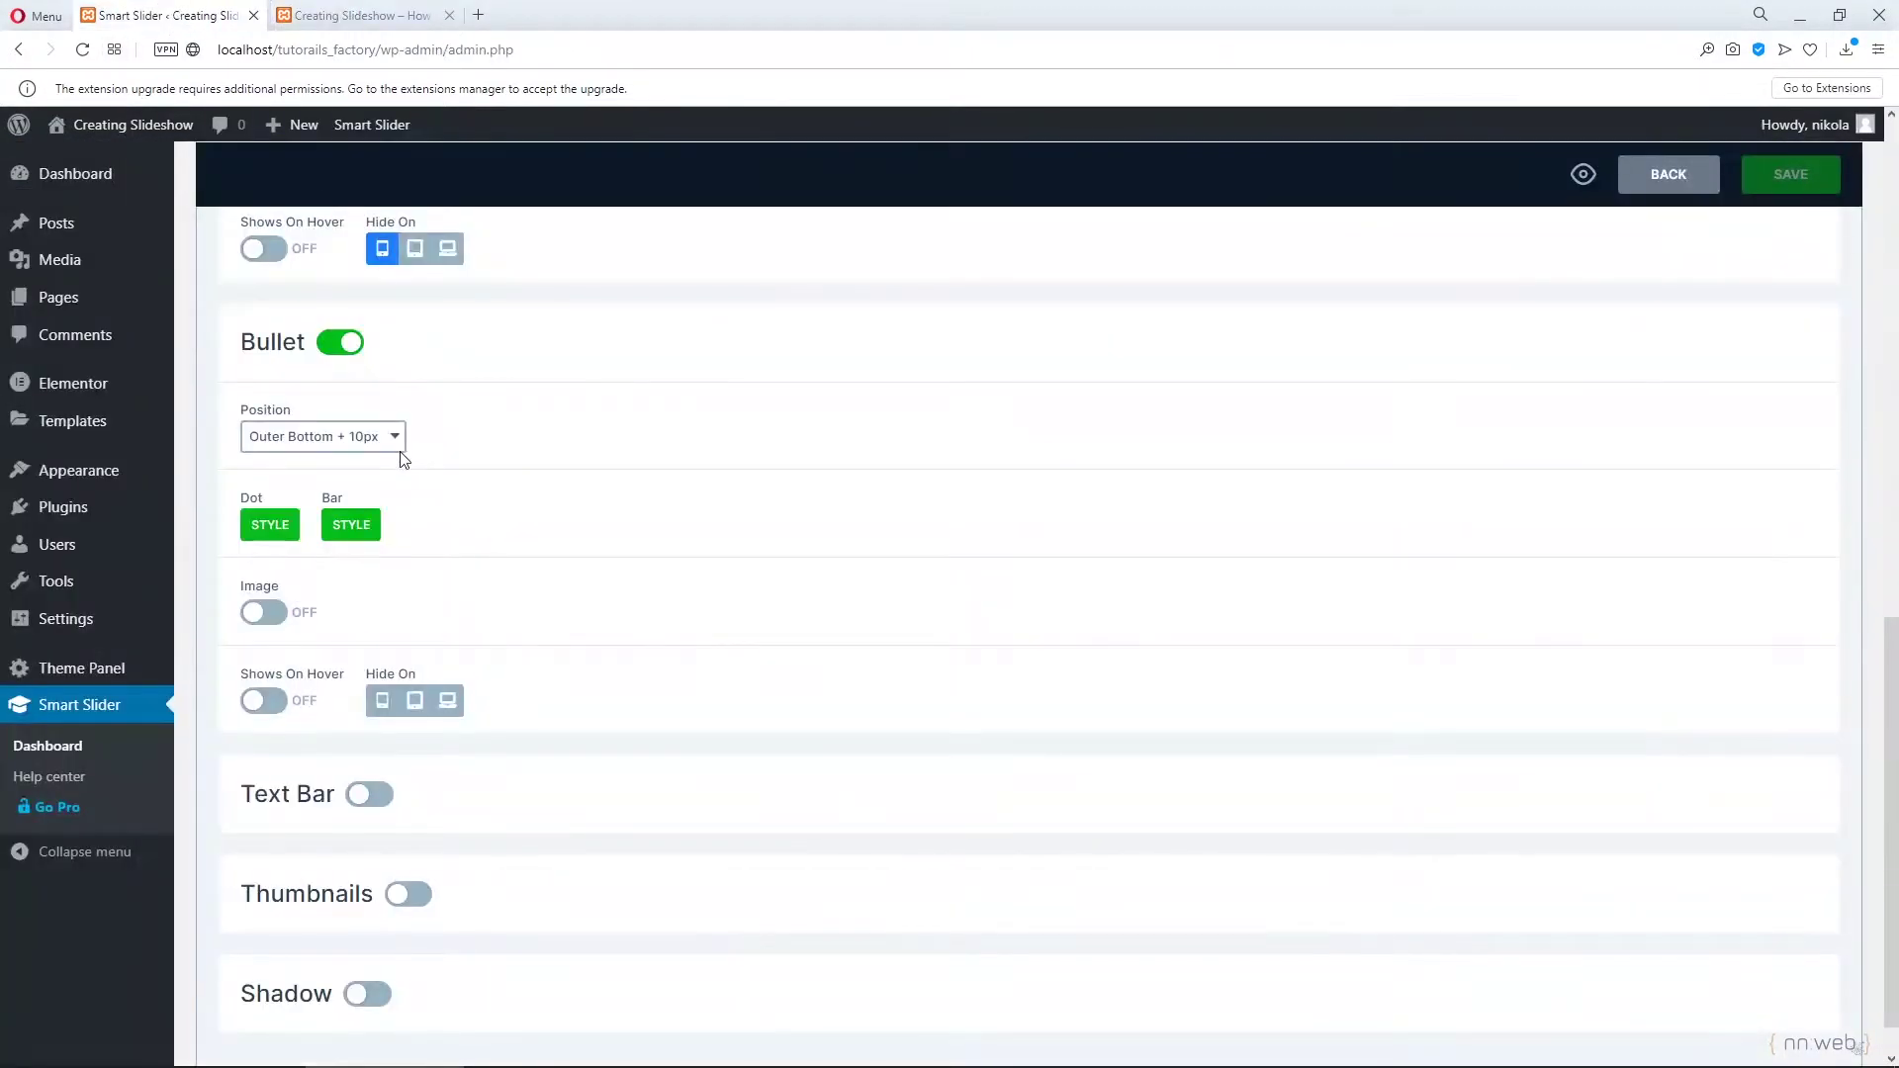
Change the bullets to Bottom Center + 10px, save, and confirm them on the reloaded live page.
left_click(394, 438)
left_click(320, 532)
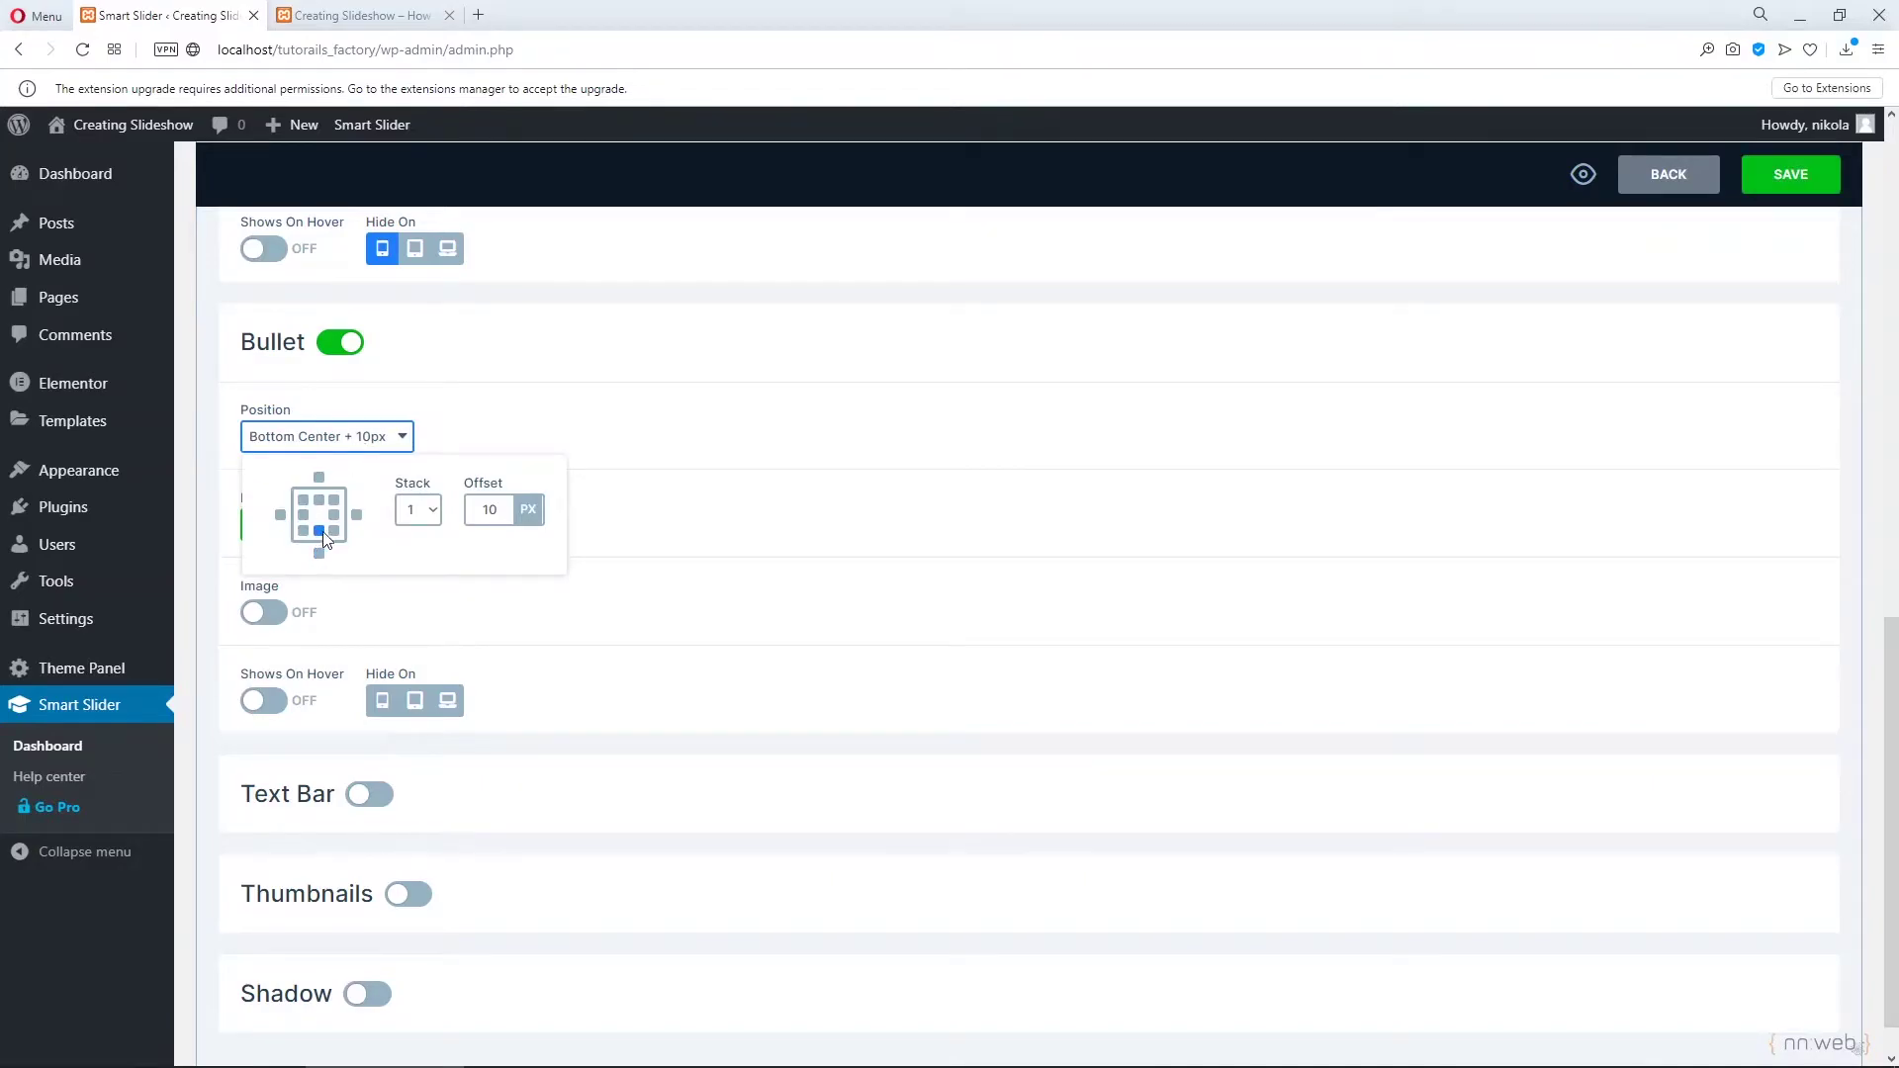
left_click(1790, 191)
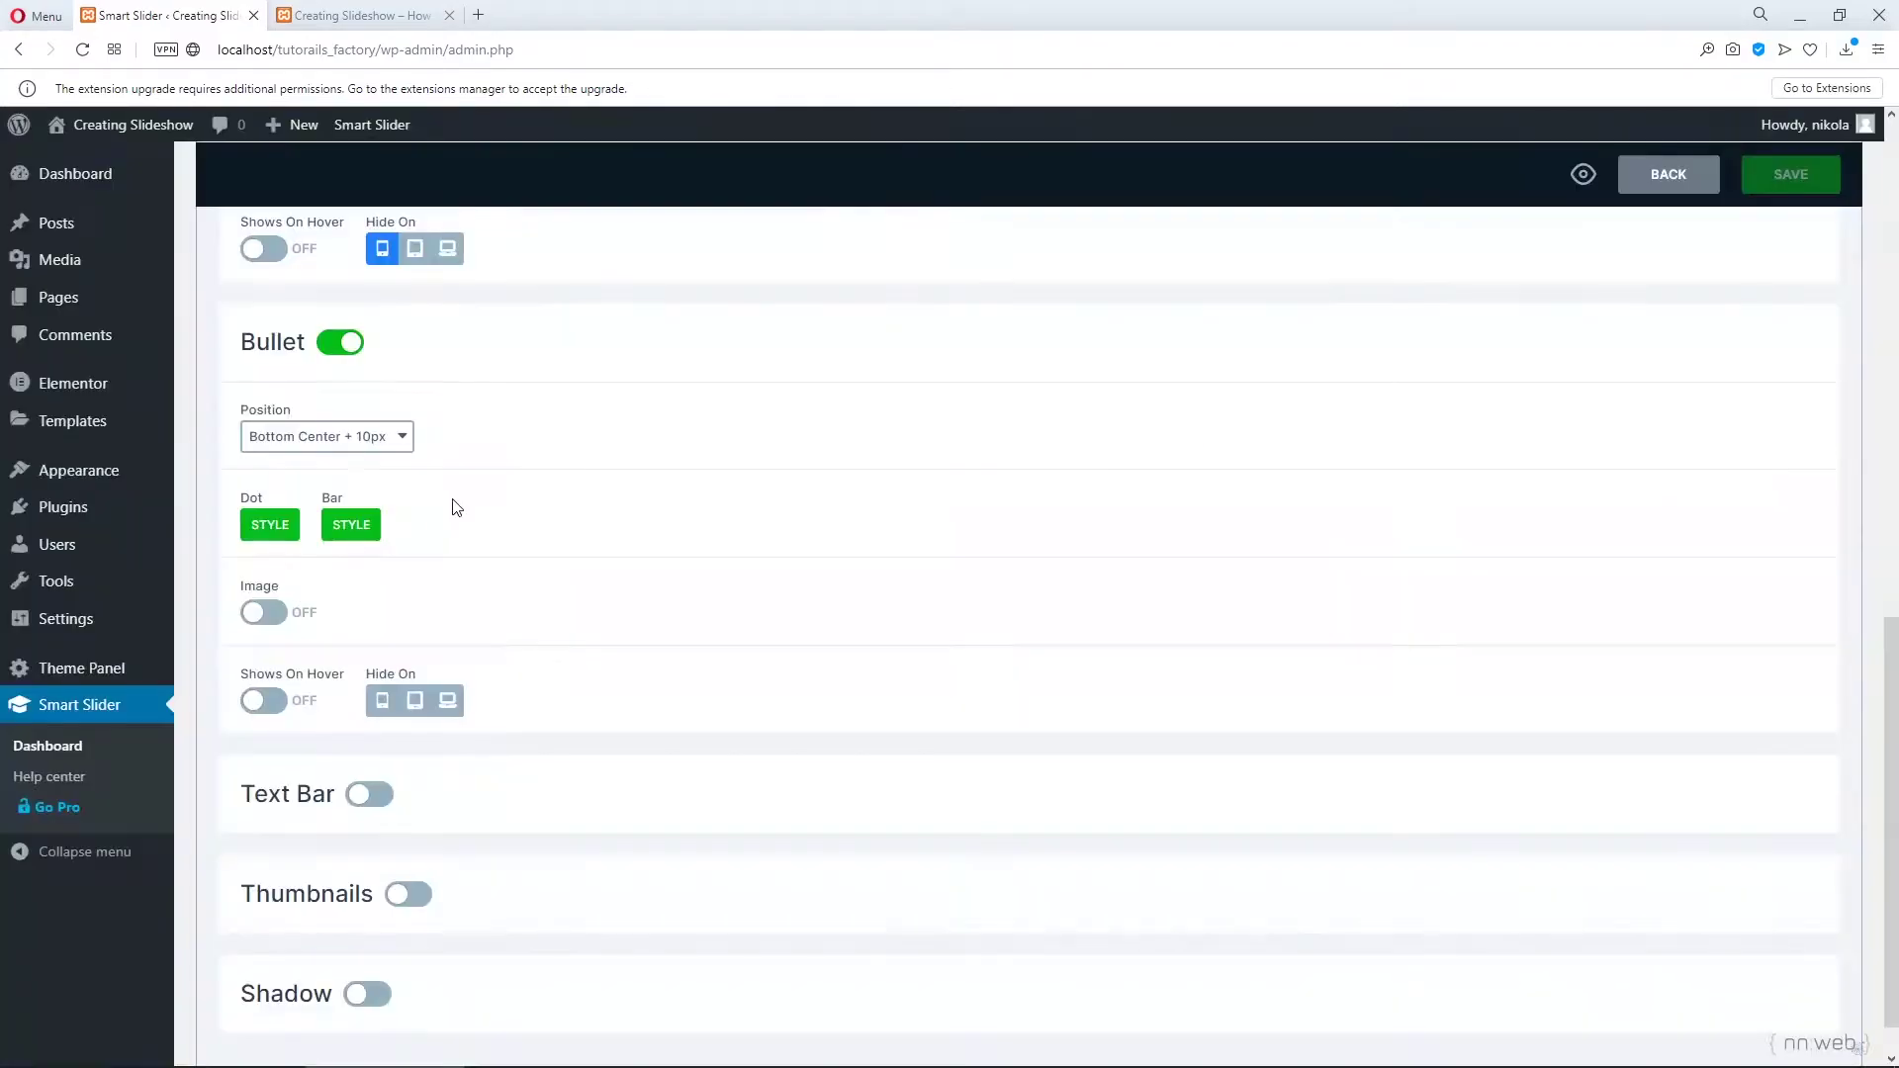
left_click(356, 14)
left_click(82, 49)
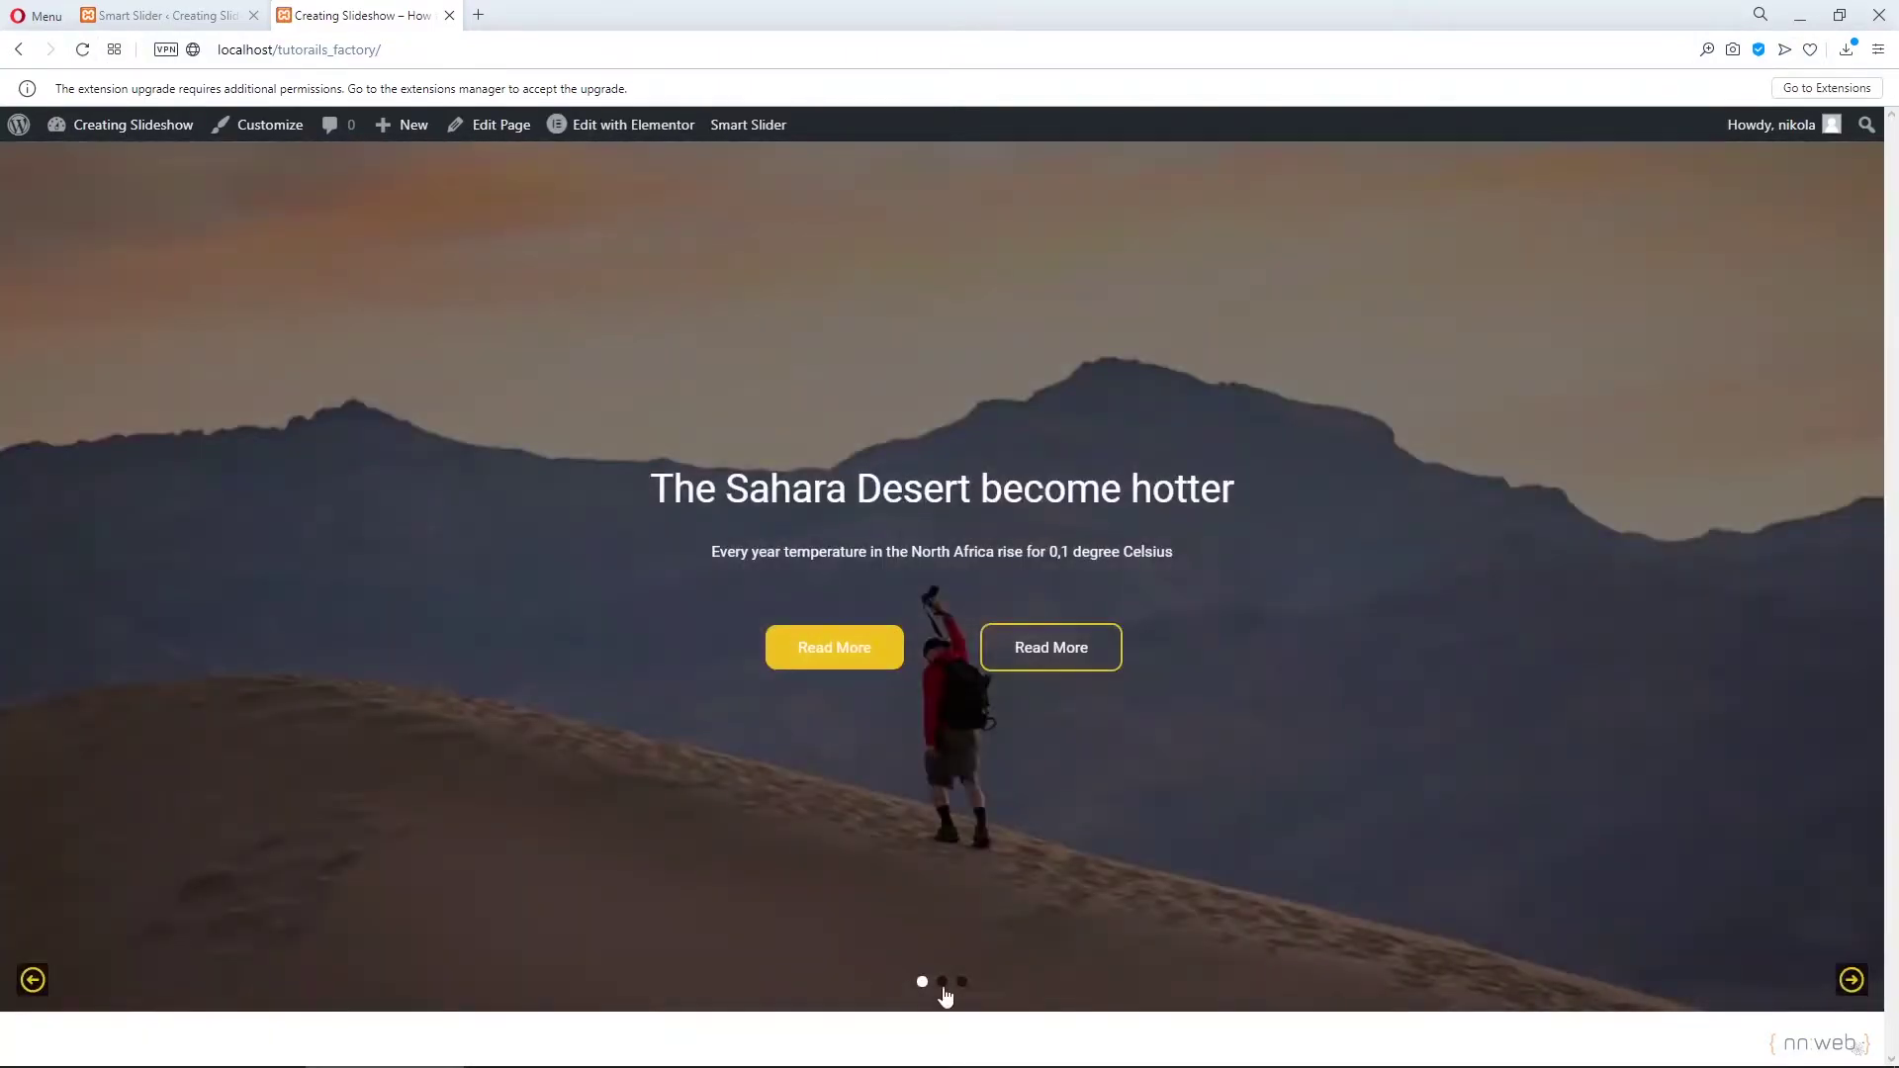
left_click(940, 982)
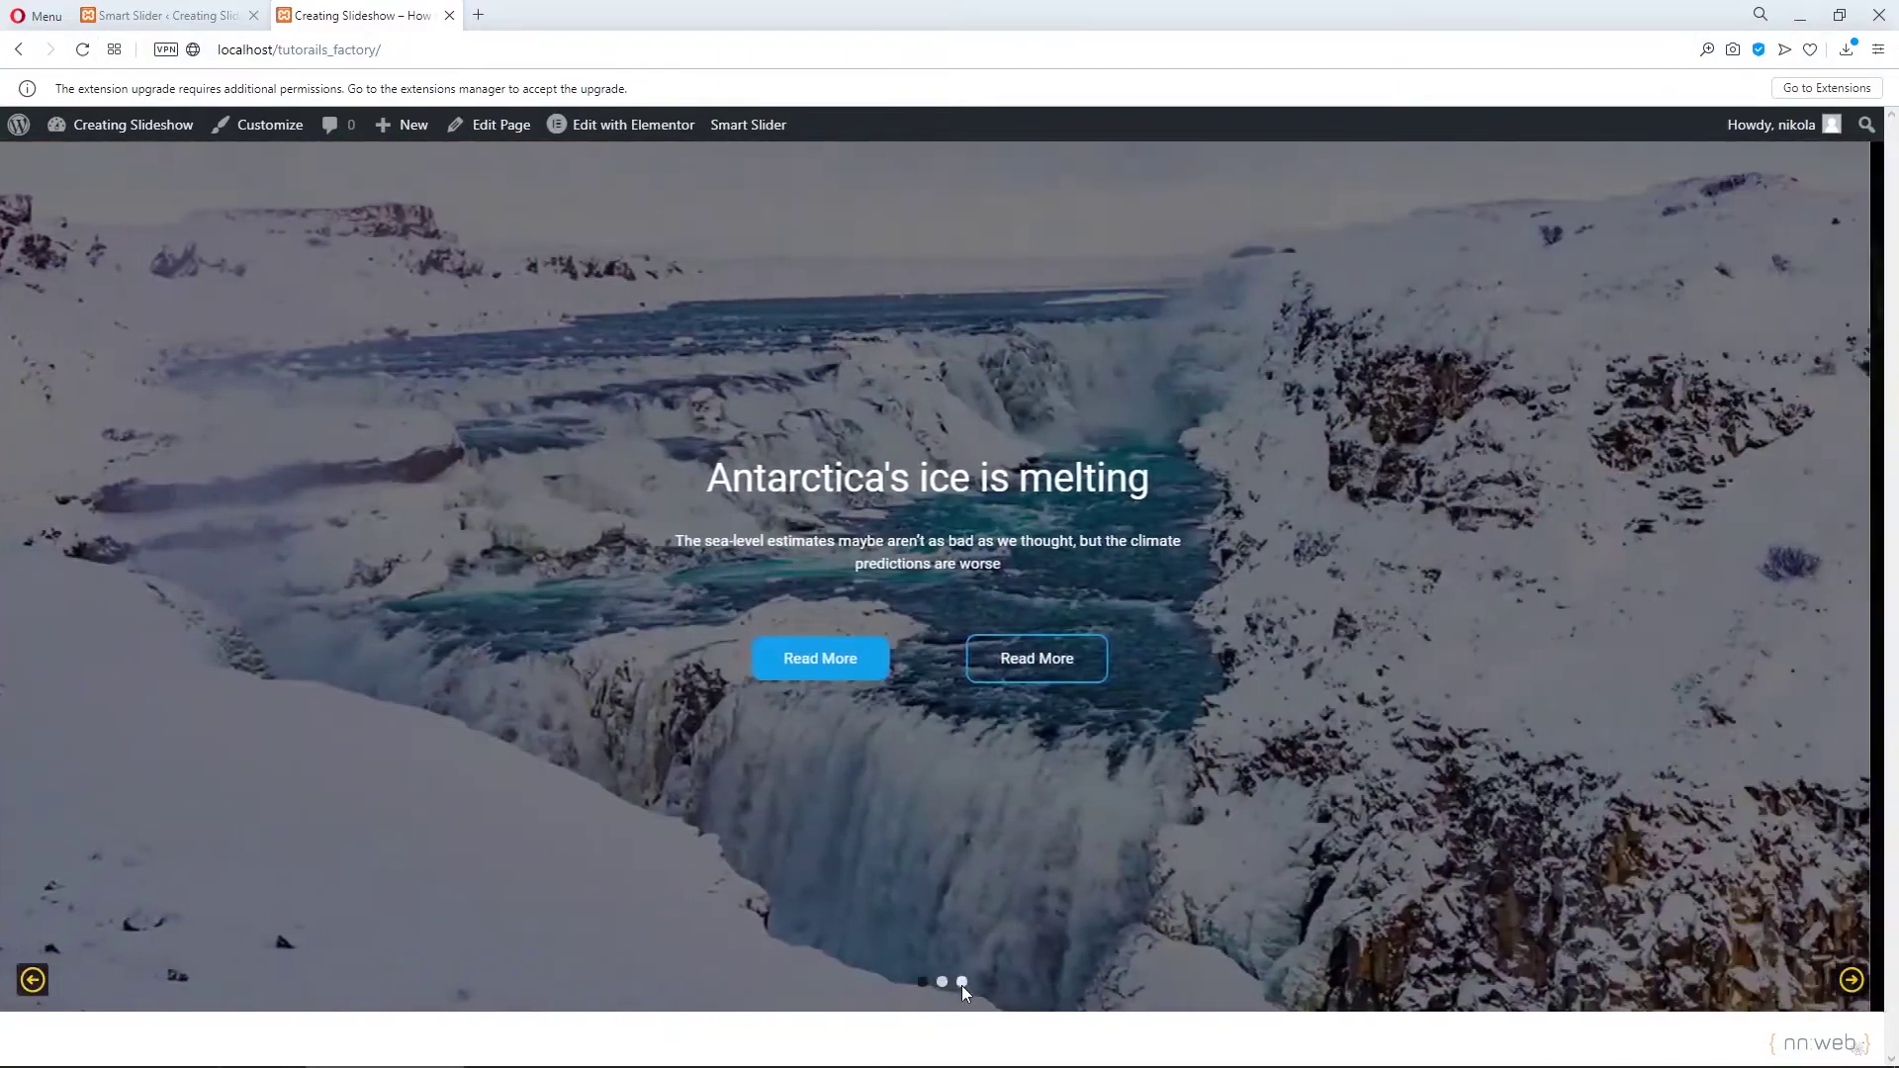
left_click(961, 984)
left_click(191, 10)
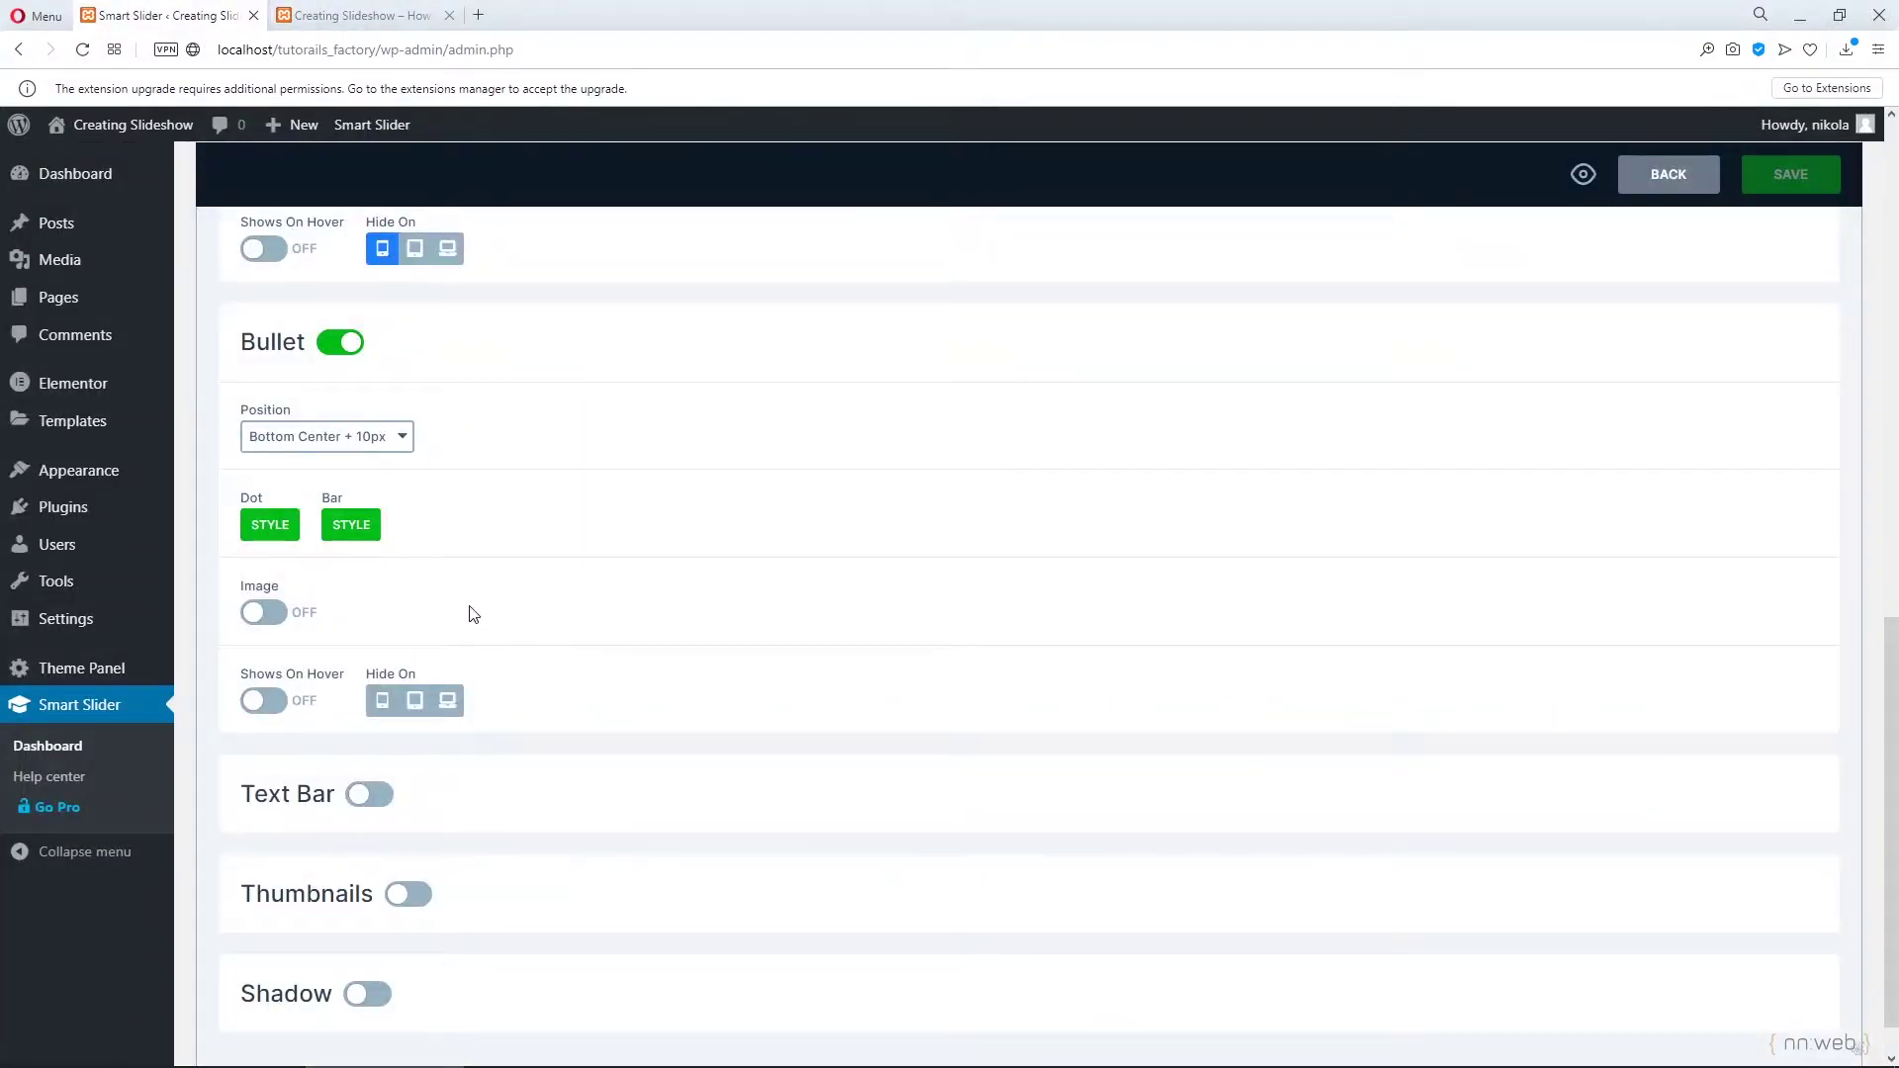
scroll(473, 614, "down", 1)
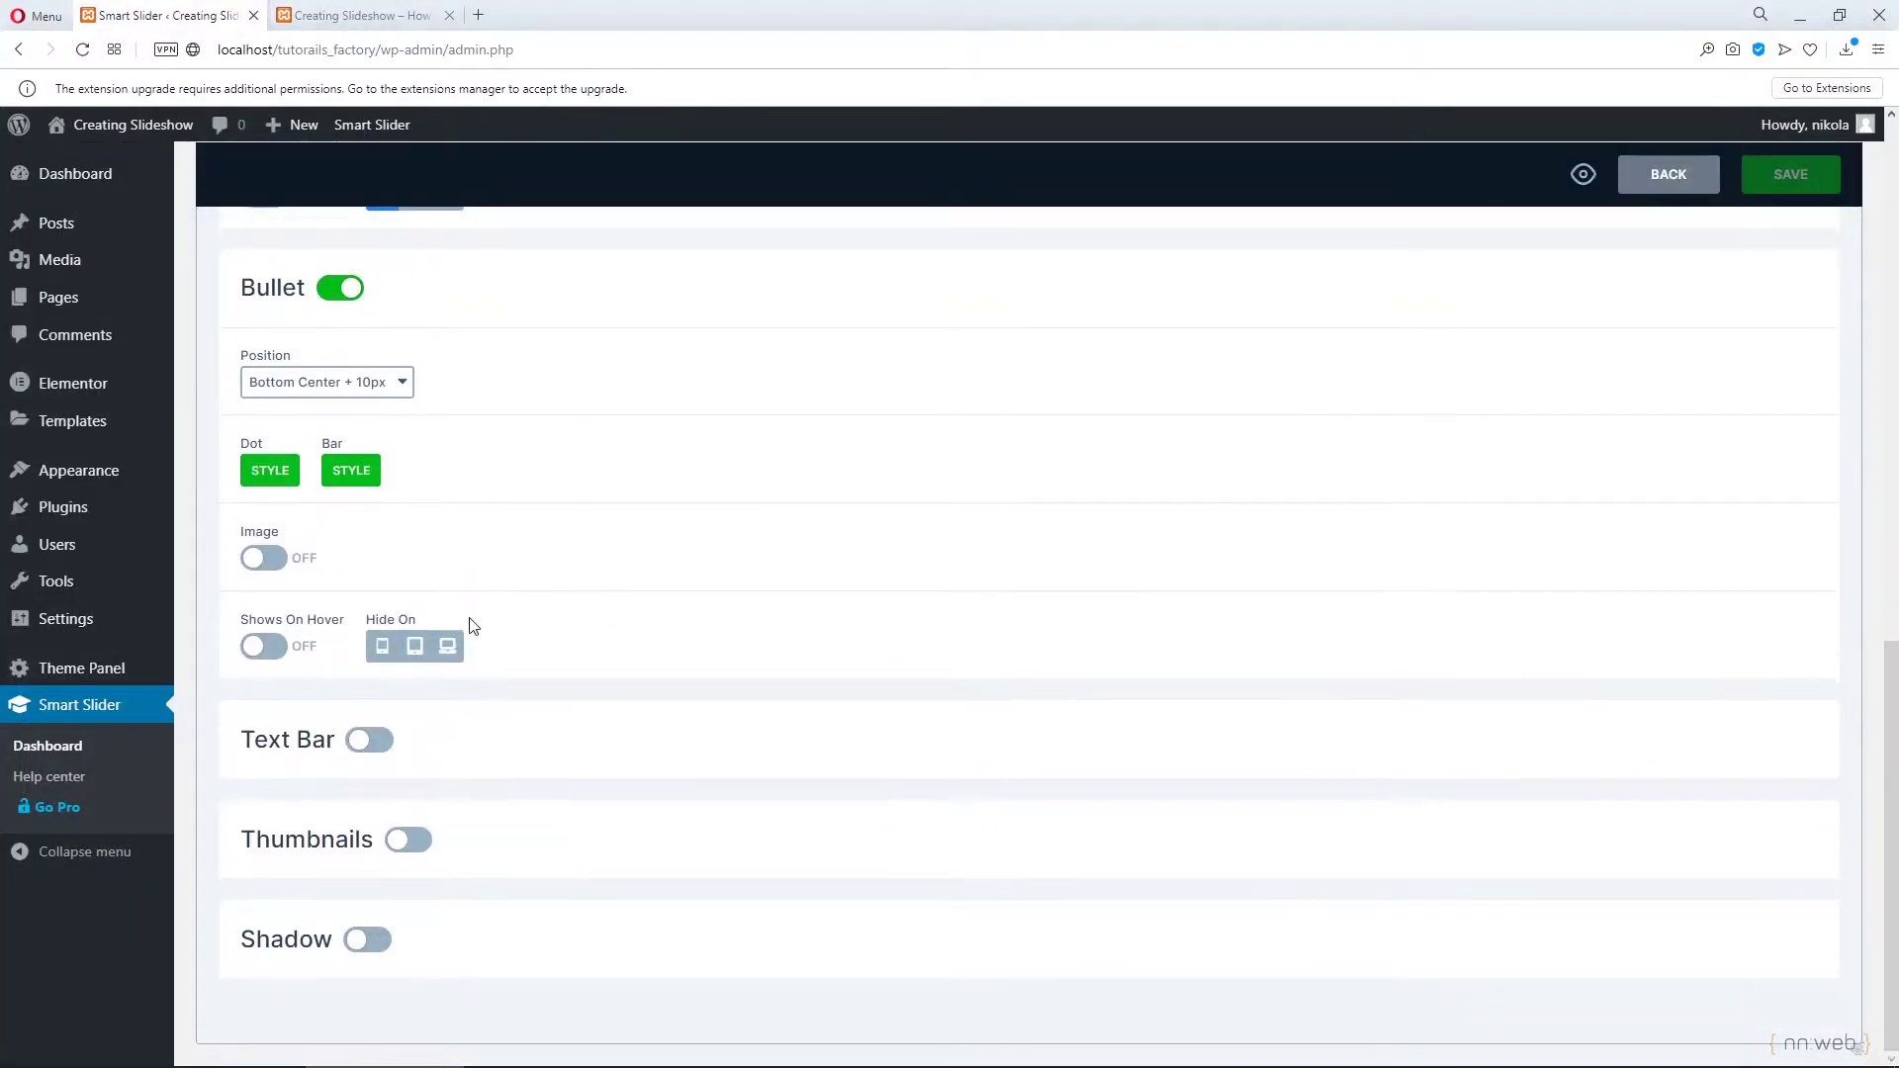
left_click(369, 741)
scroll(376, 746, "down", 1)
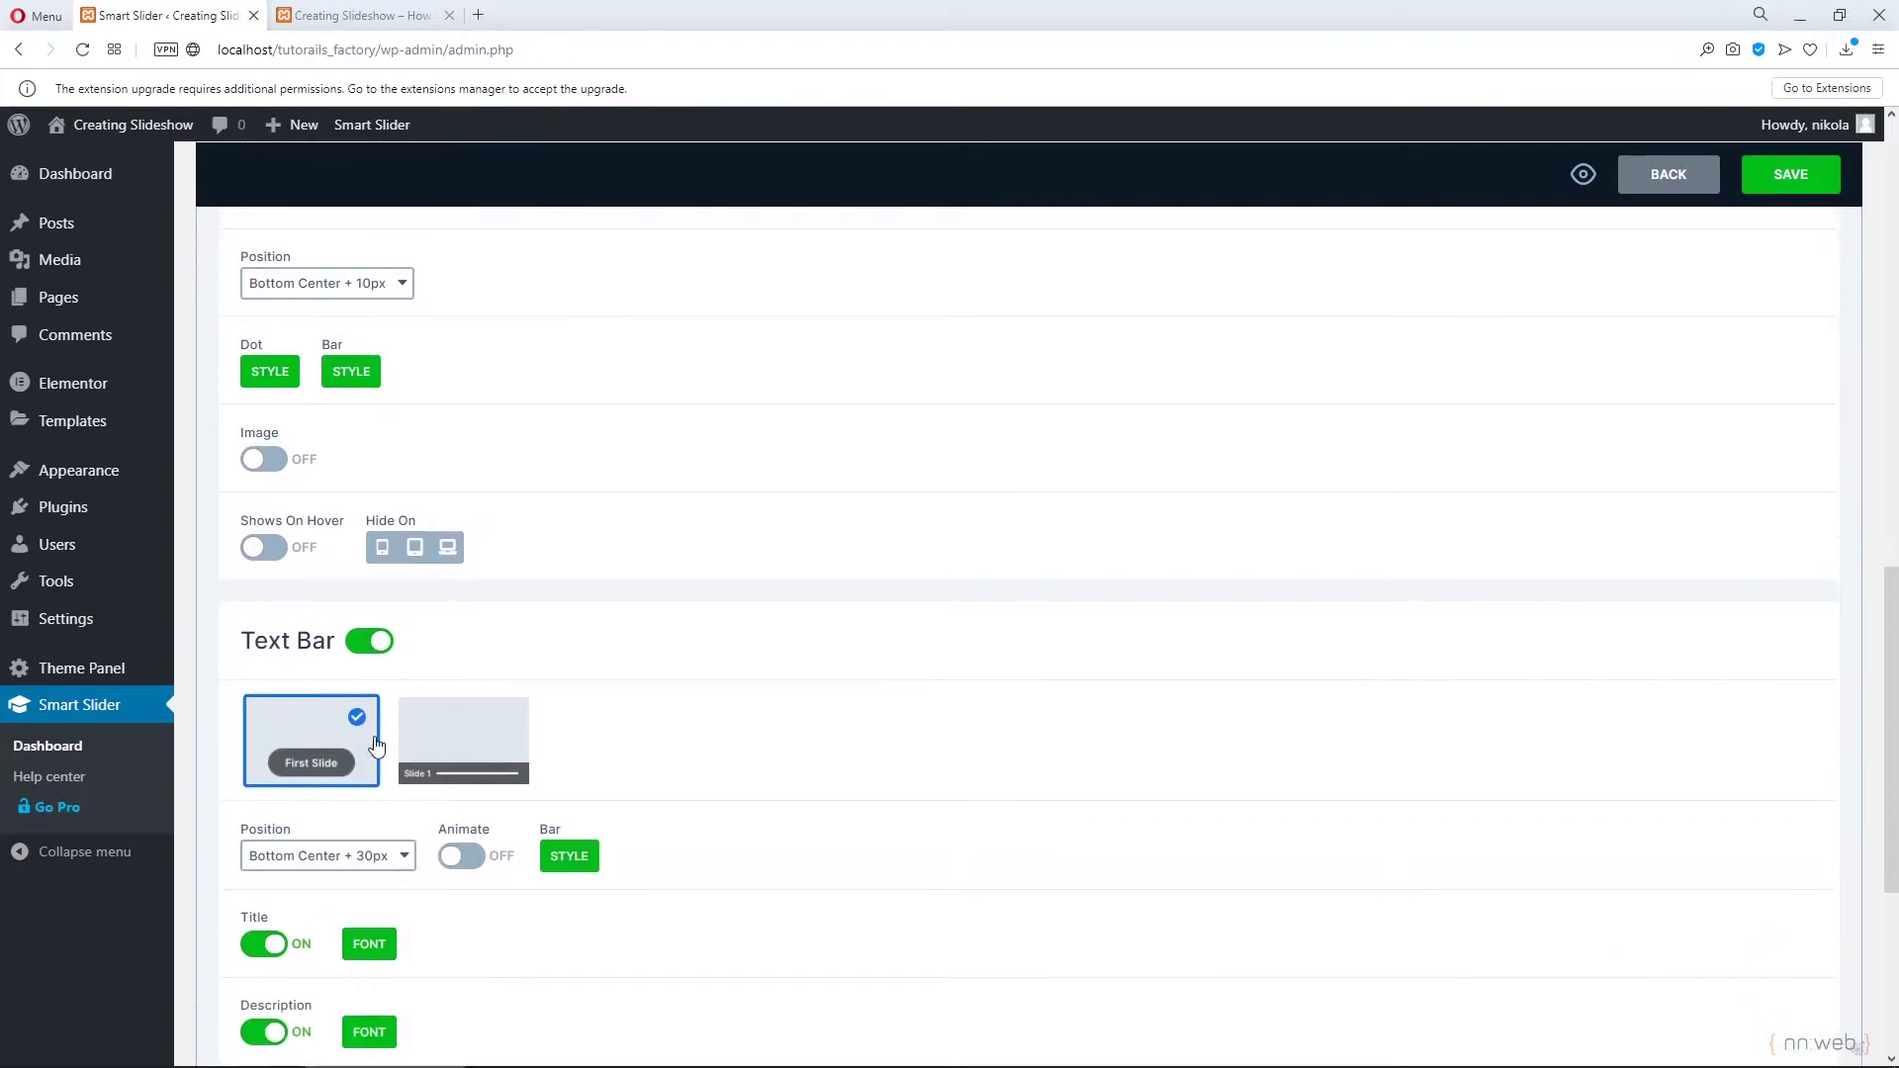
scroll(371, 650, "down", 2)
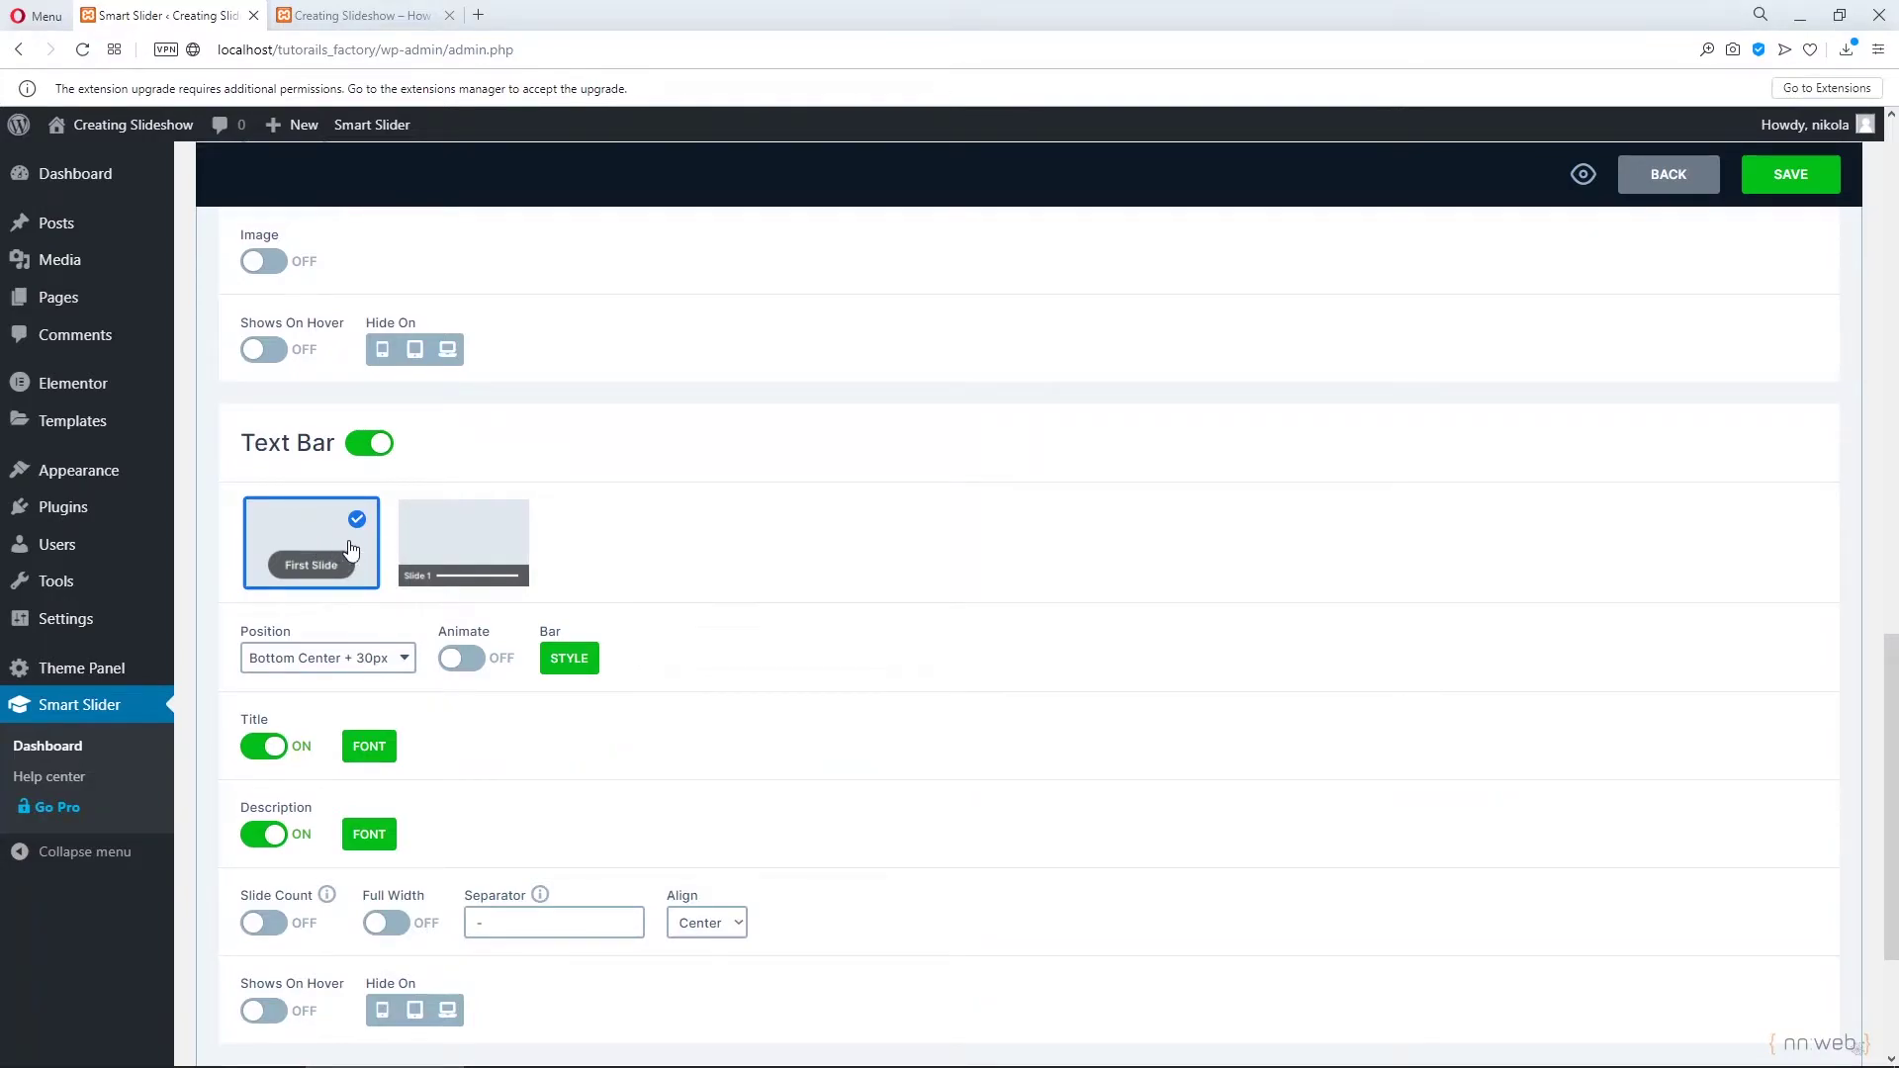
left_click(399, 659)
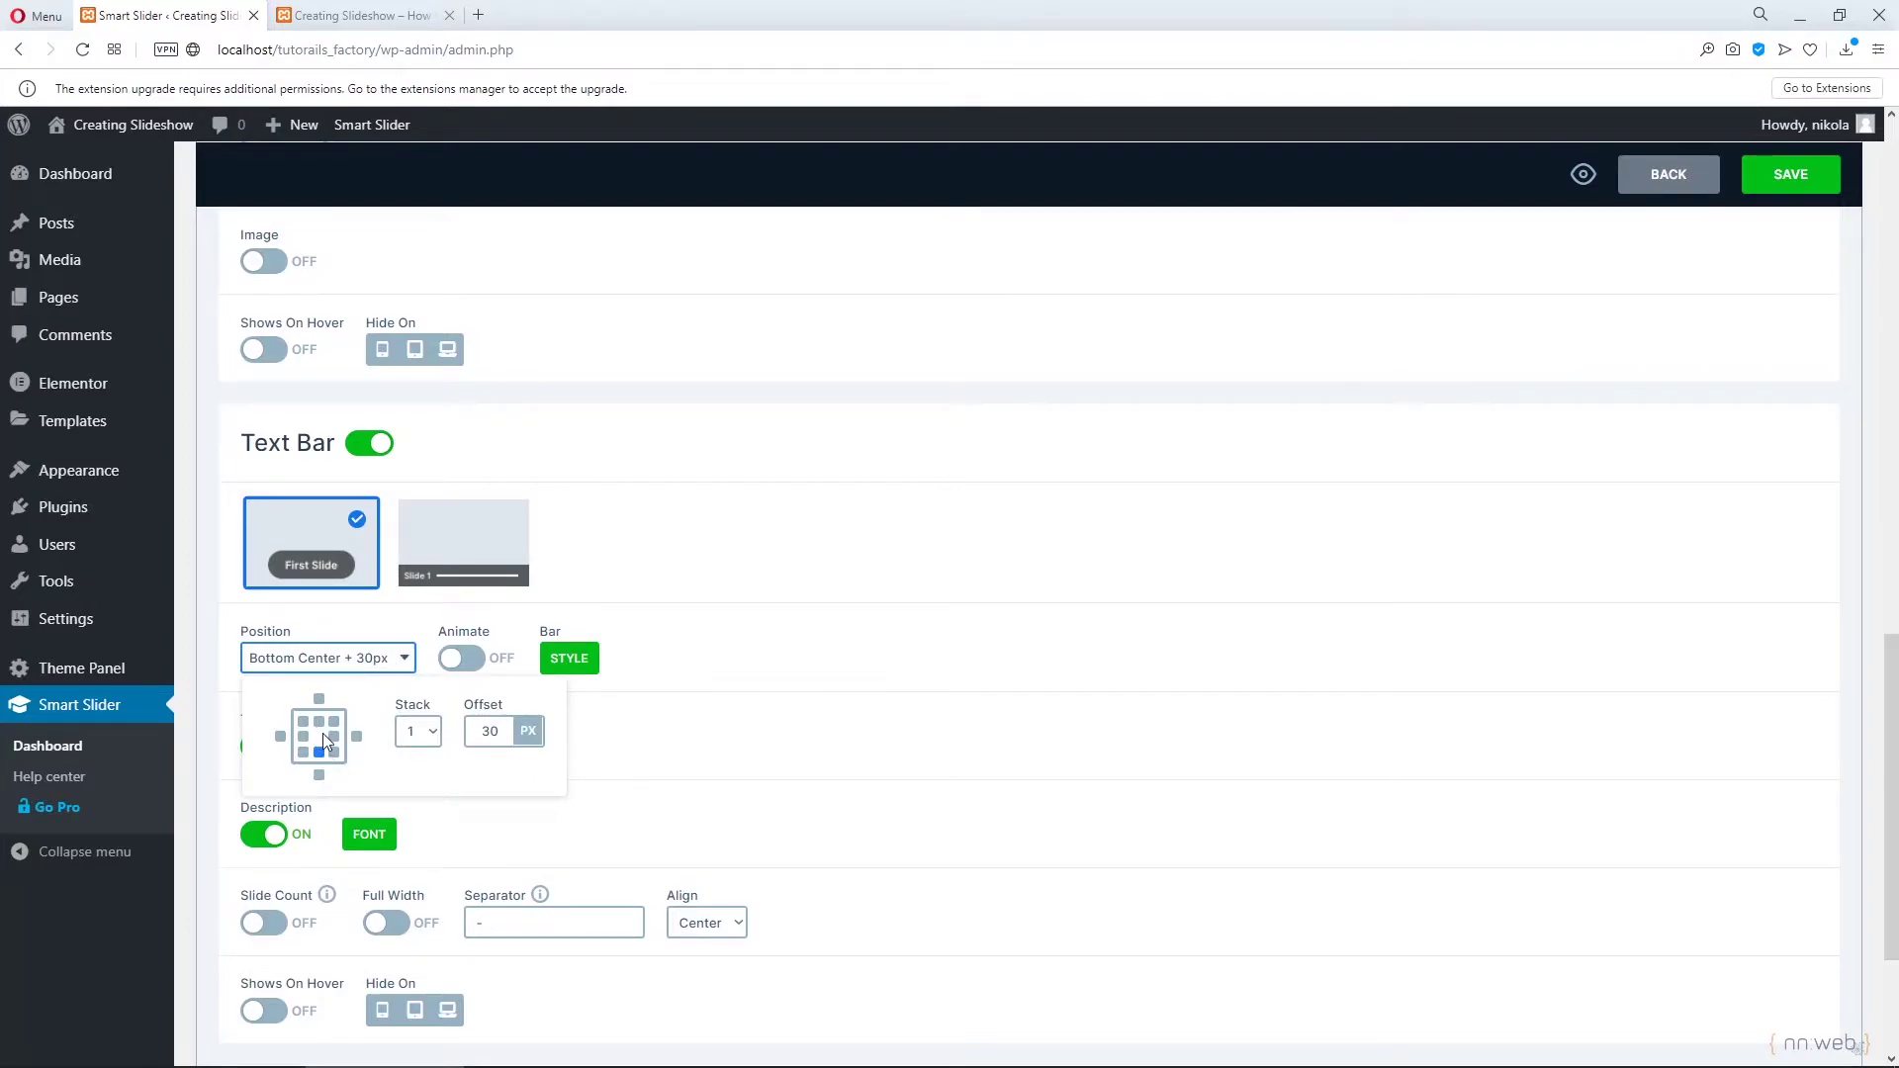
left_click(400, 660)
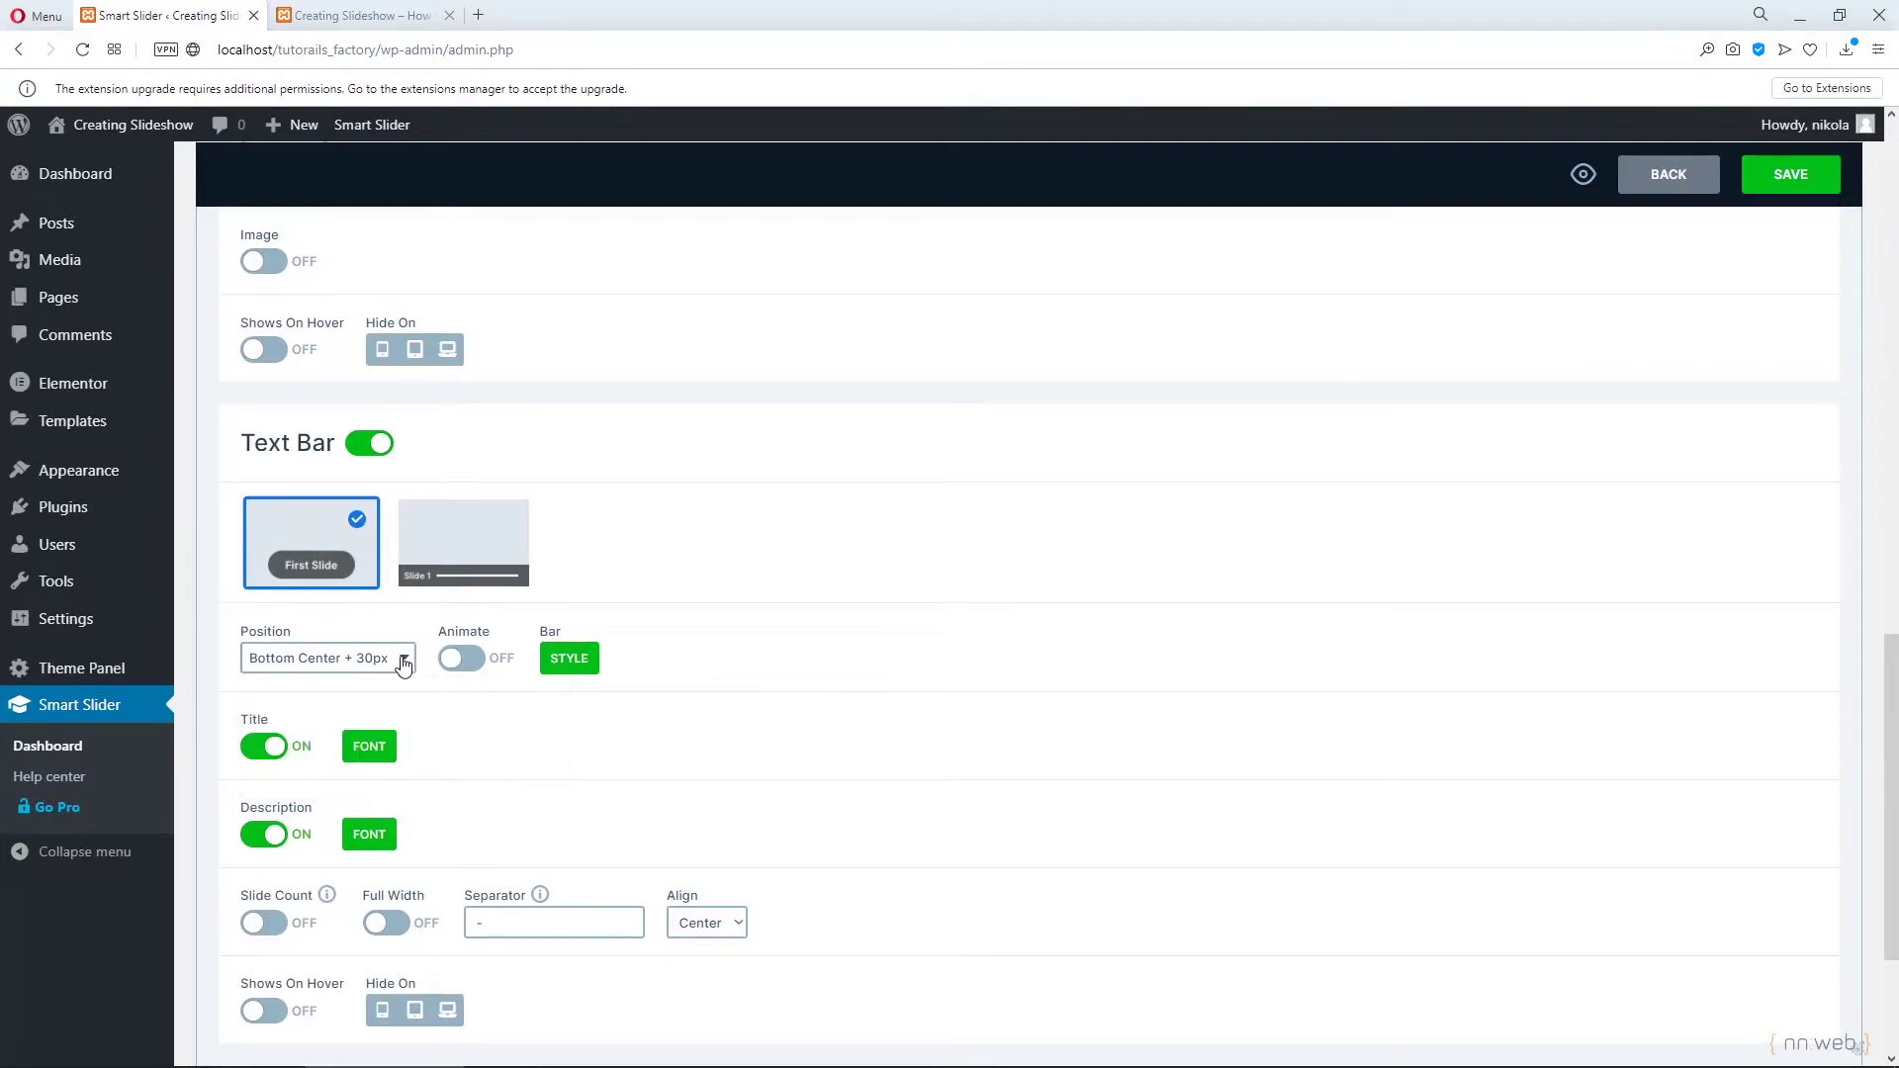
left_click(461, 664)
left_click(460, 664)
left_click(571, 659)
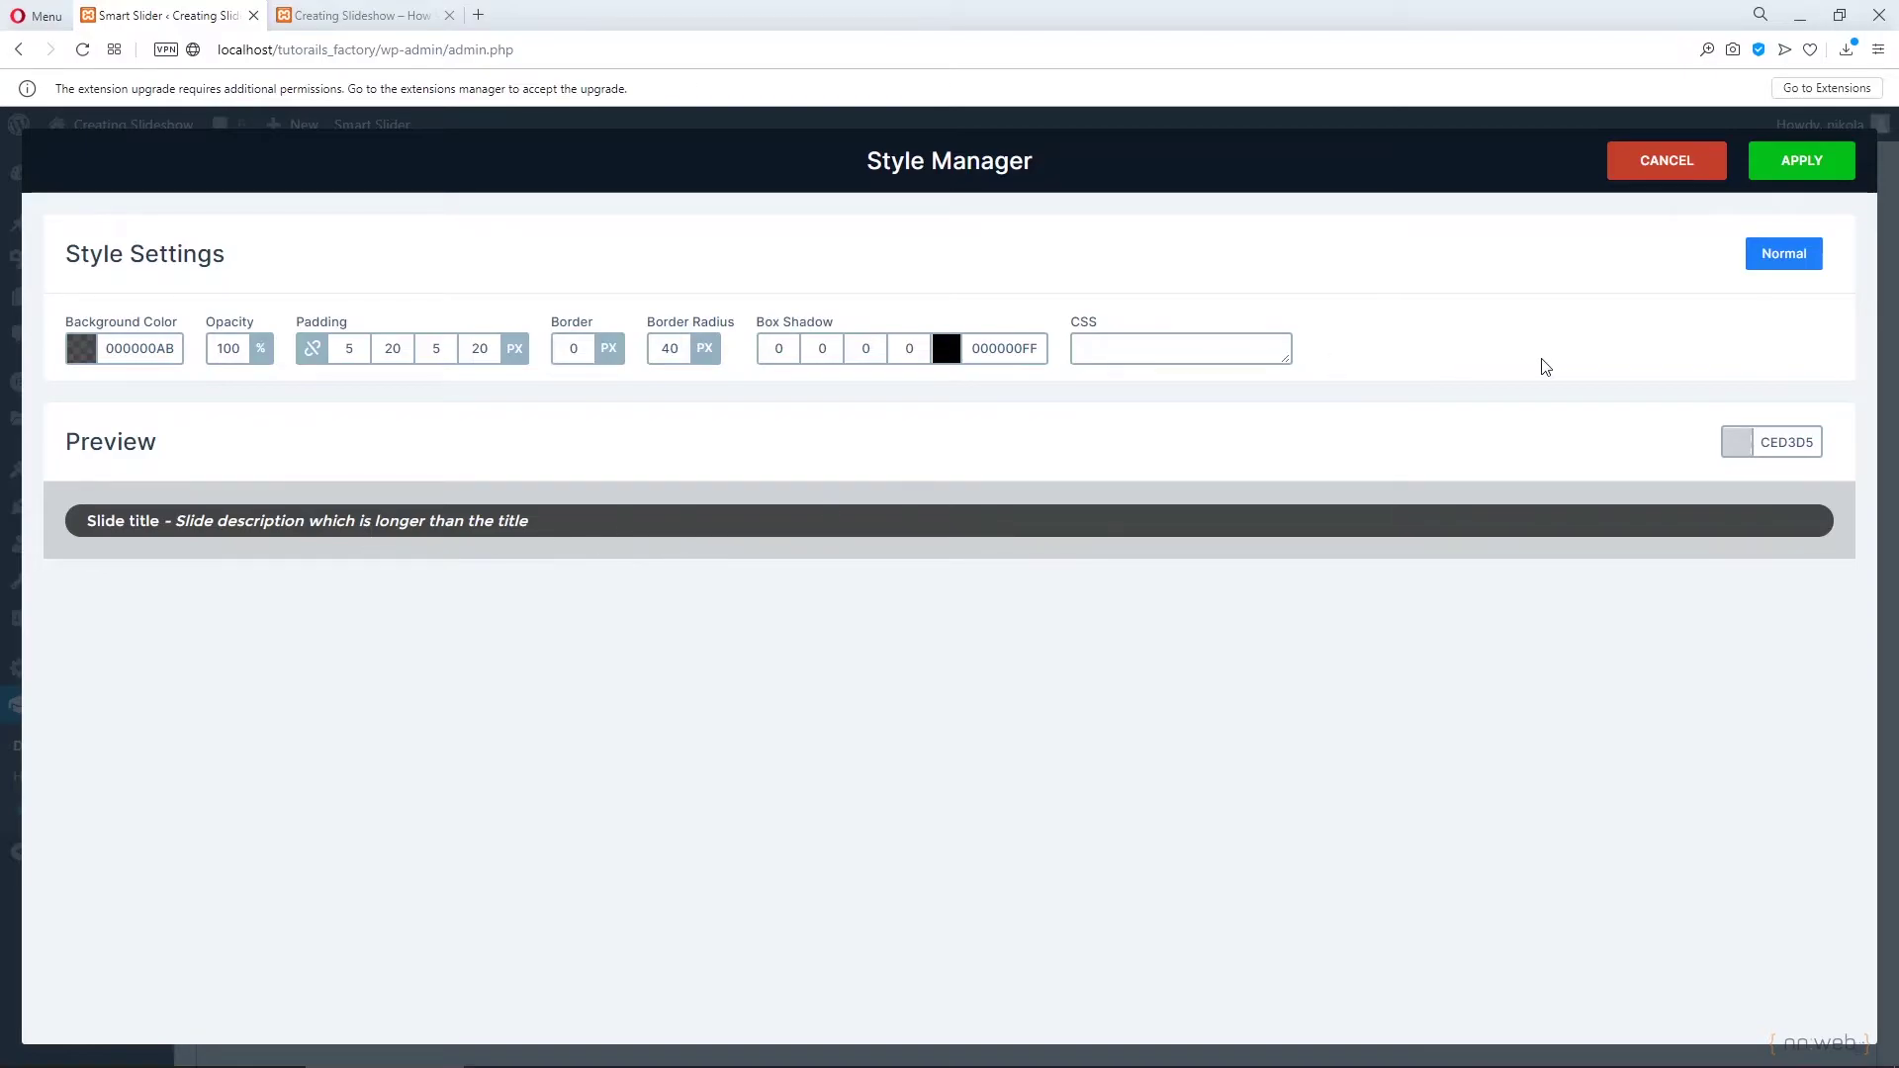
left_click(1709, 174)
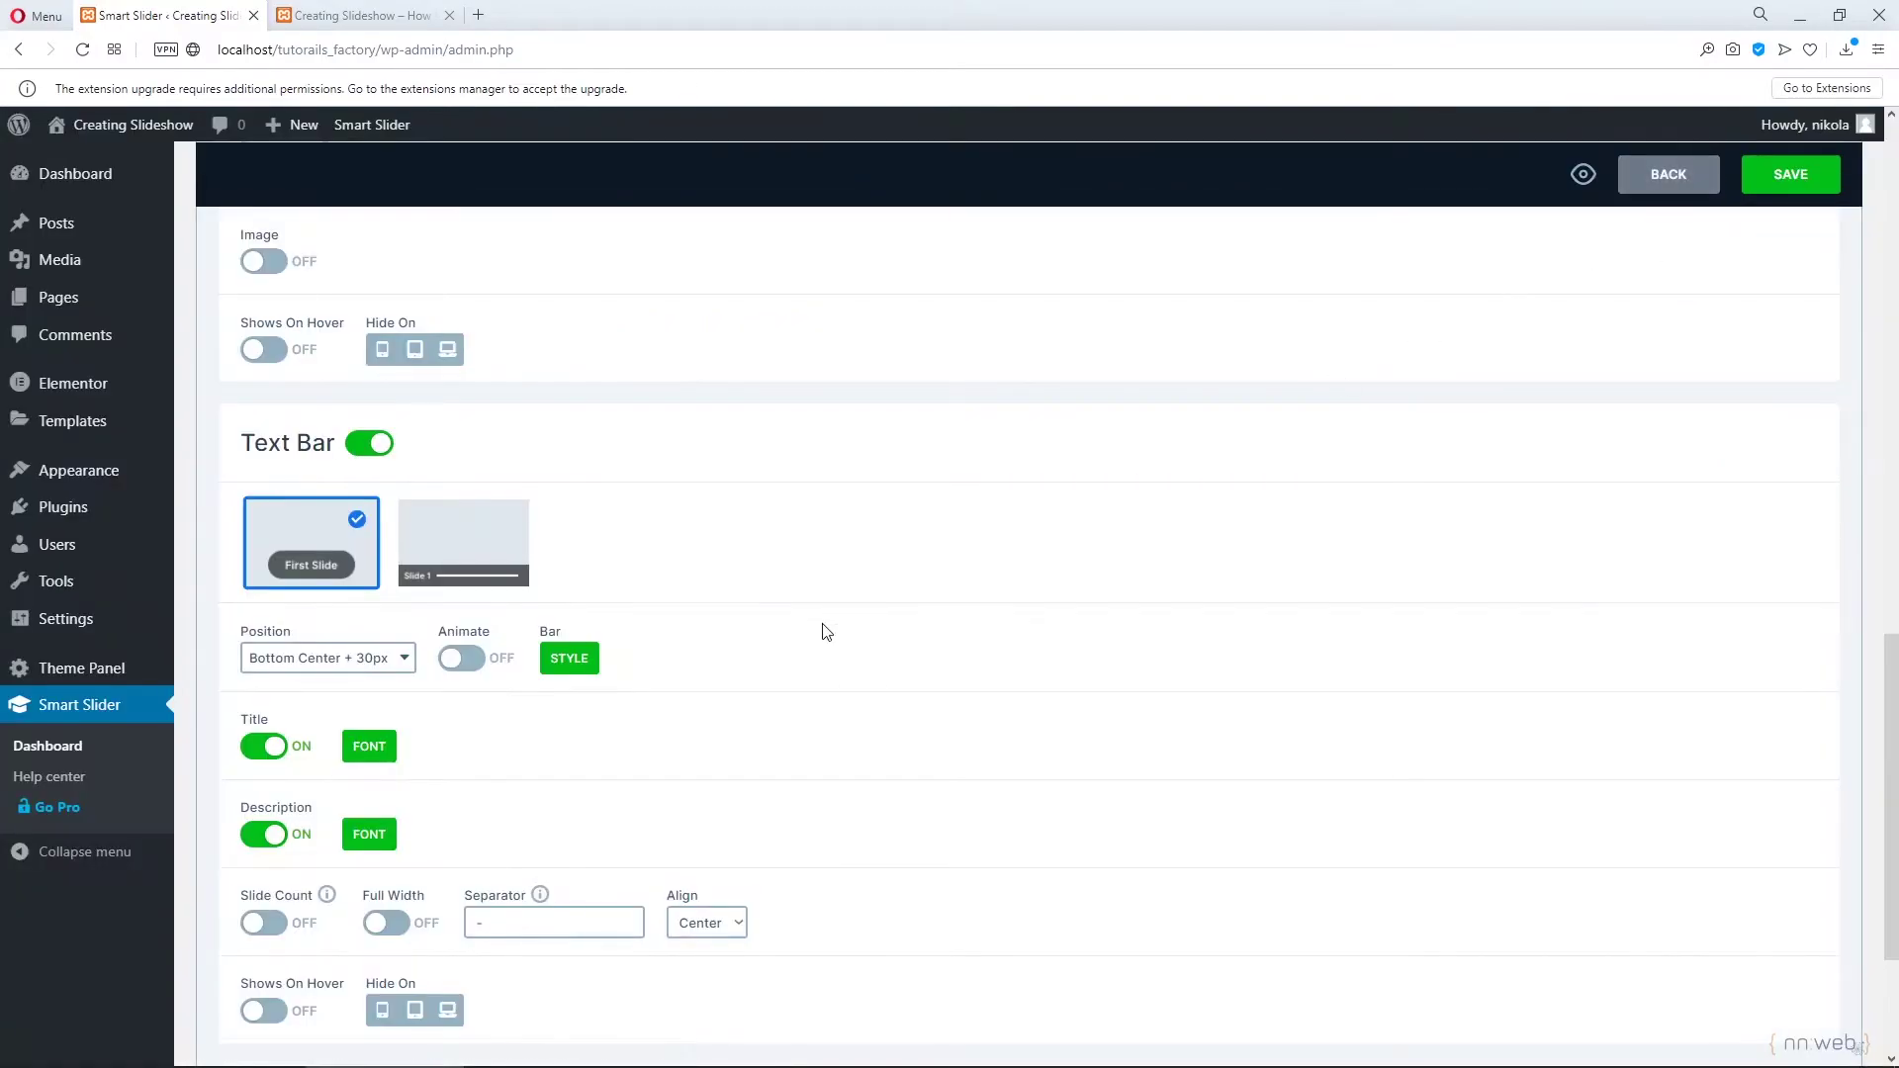
scroll(823, 633, "up", 2)
scroll(826, 638, "down", 2)
scroll(623, 815, "up", 18)
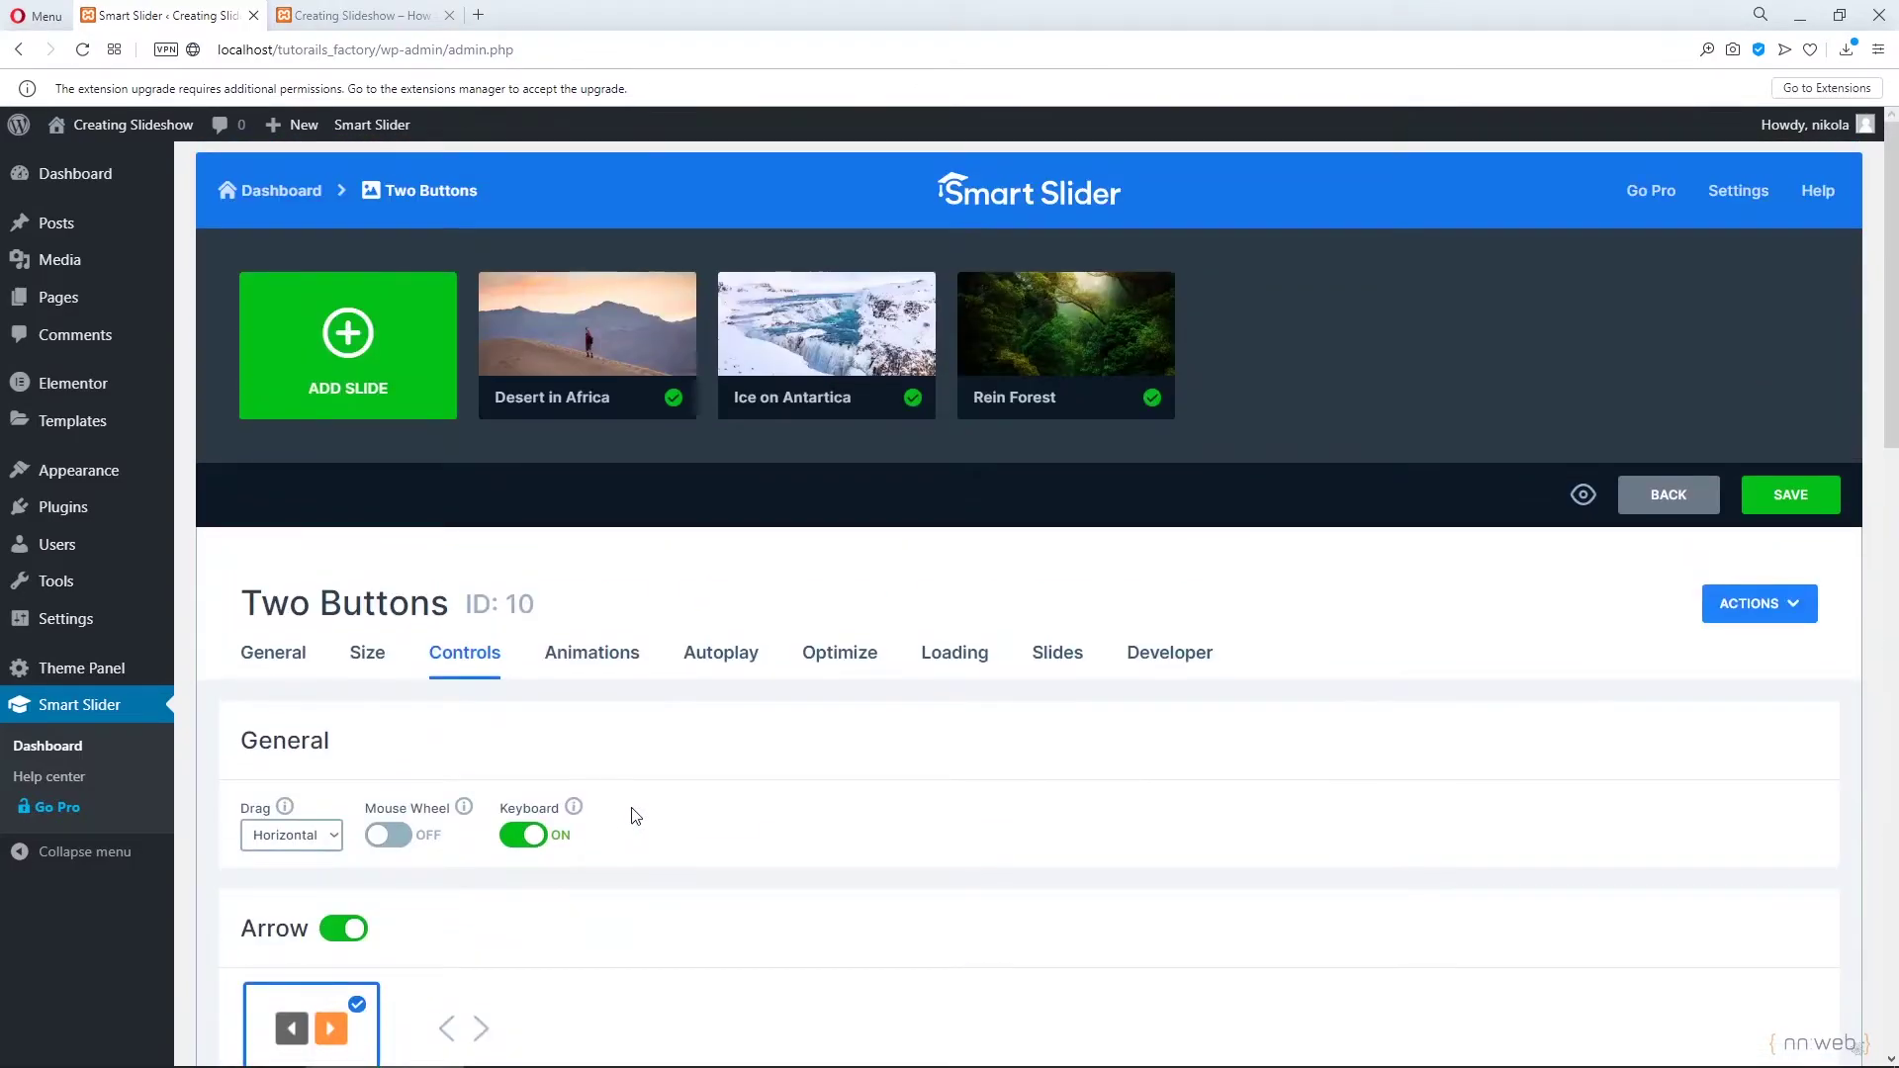
Save, then check the Desert in Africa slide's title and description content before going back.
mouse_move(614, 342)
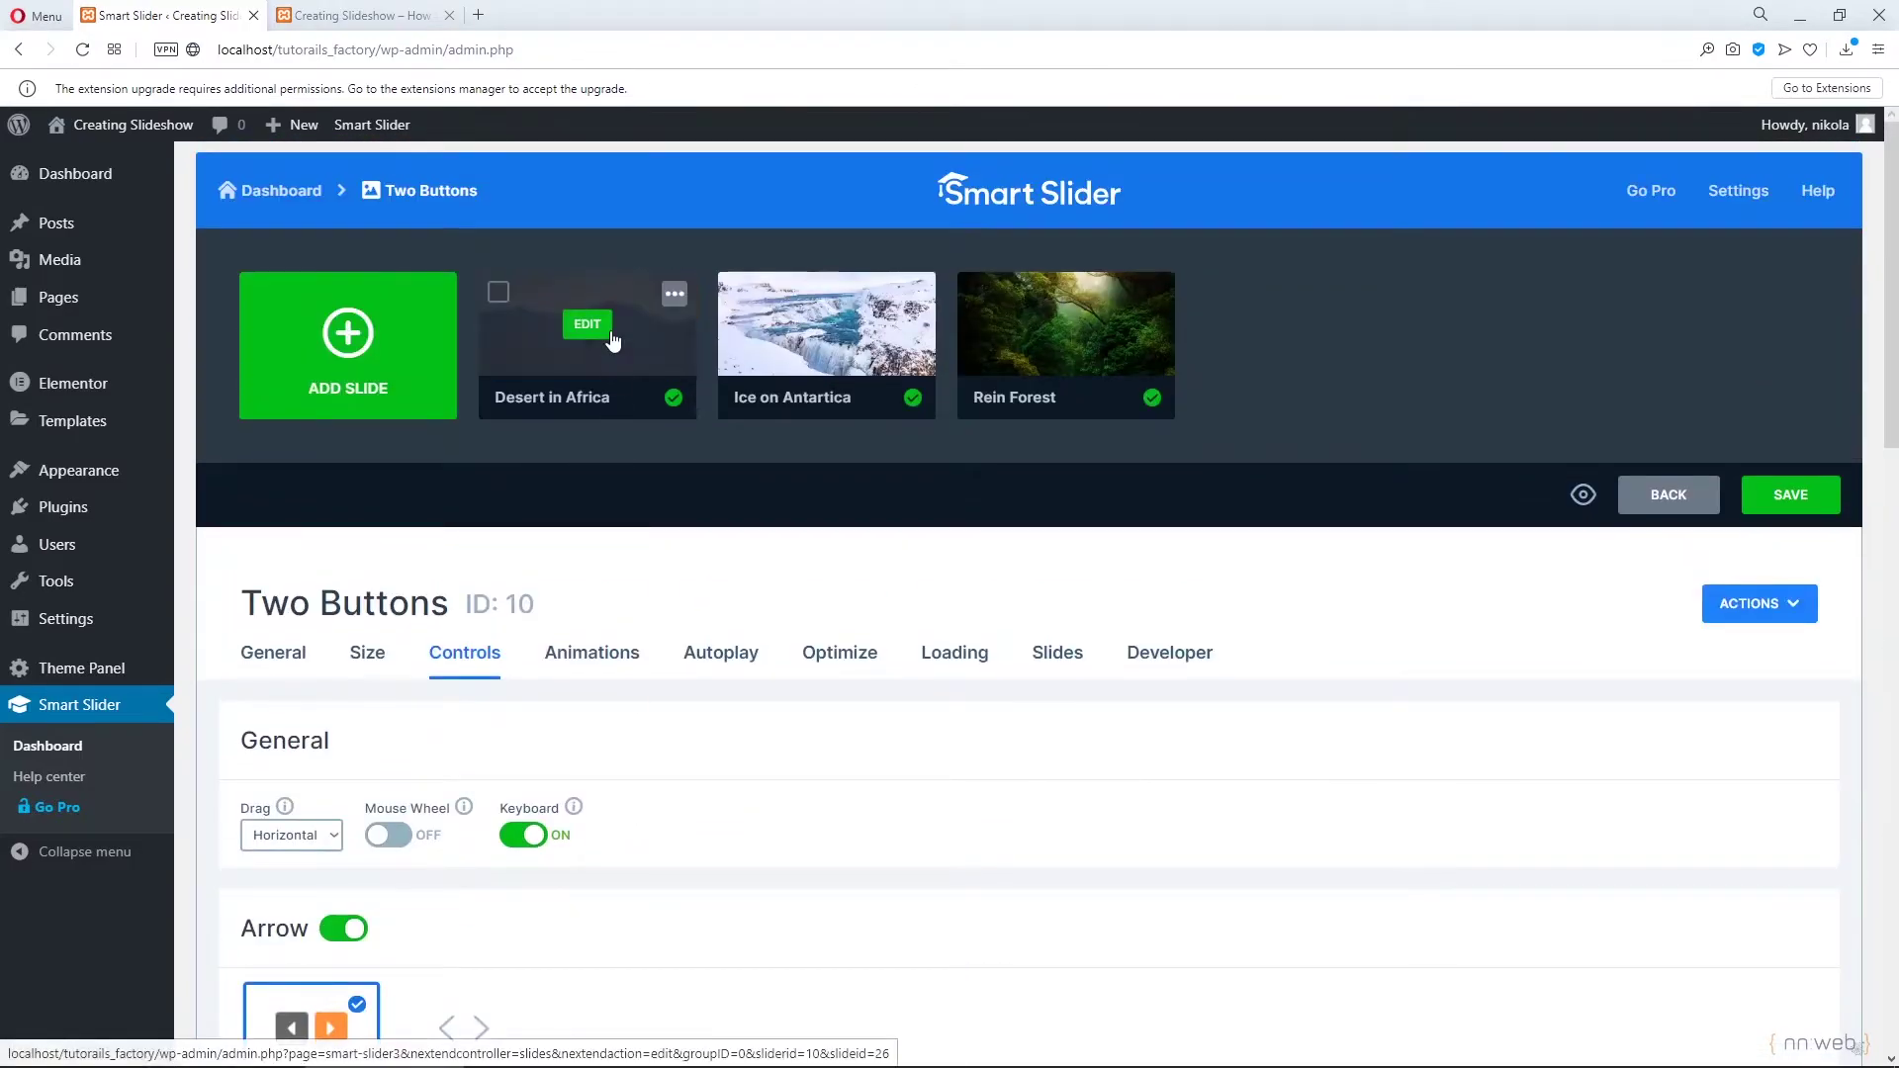
left_click(1775, 502)
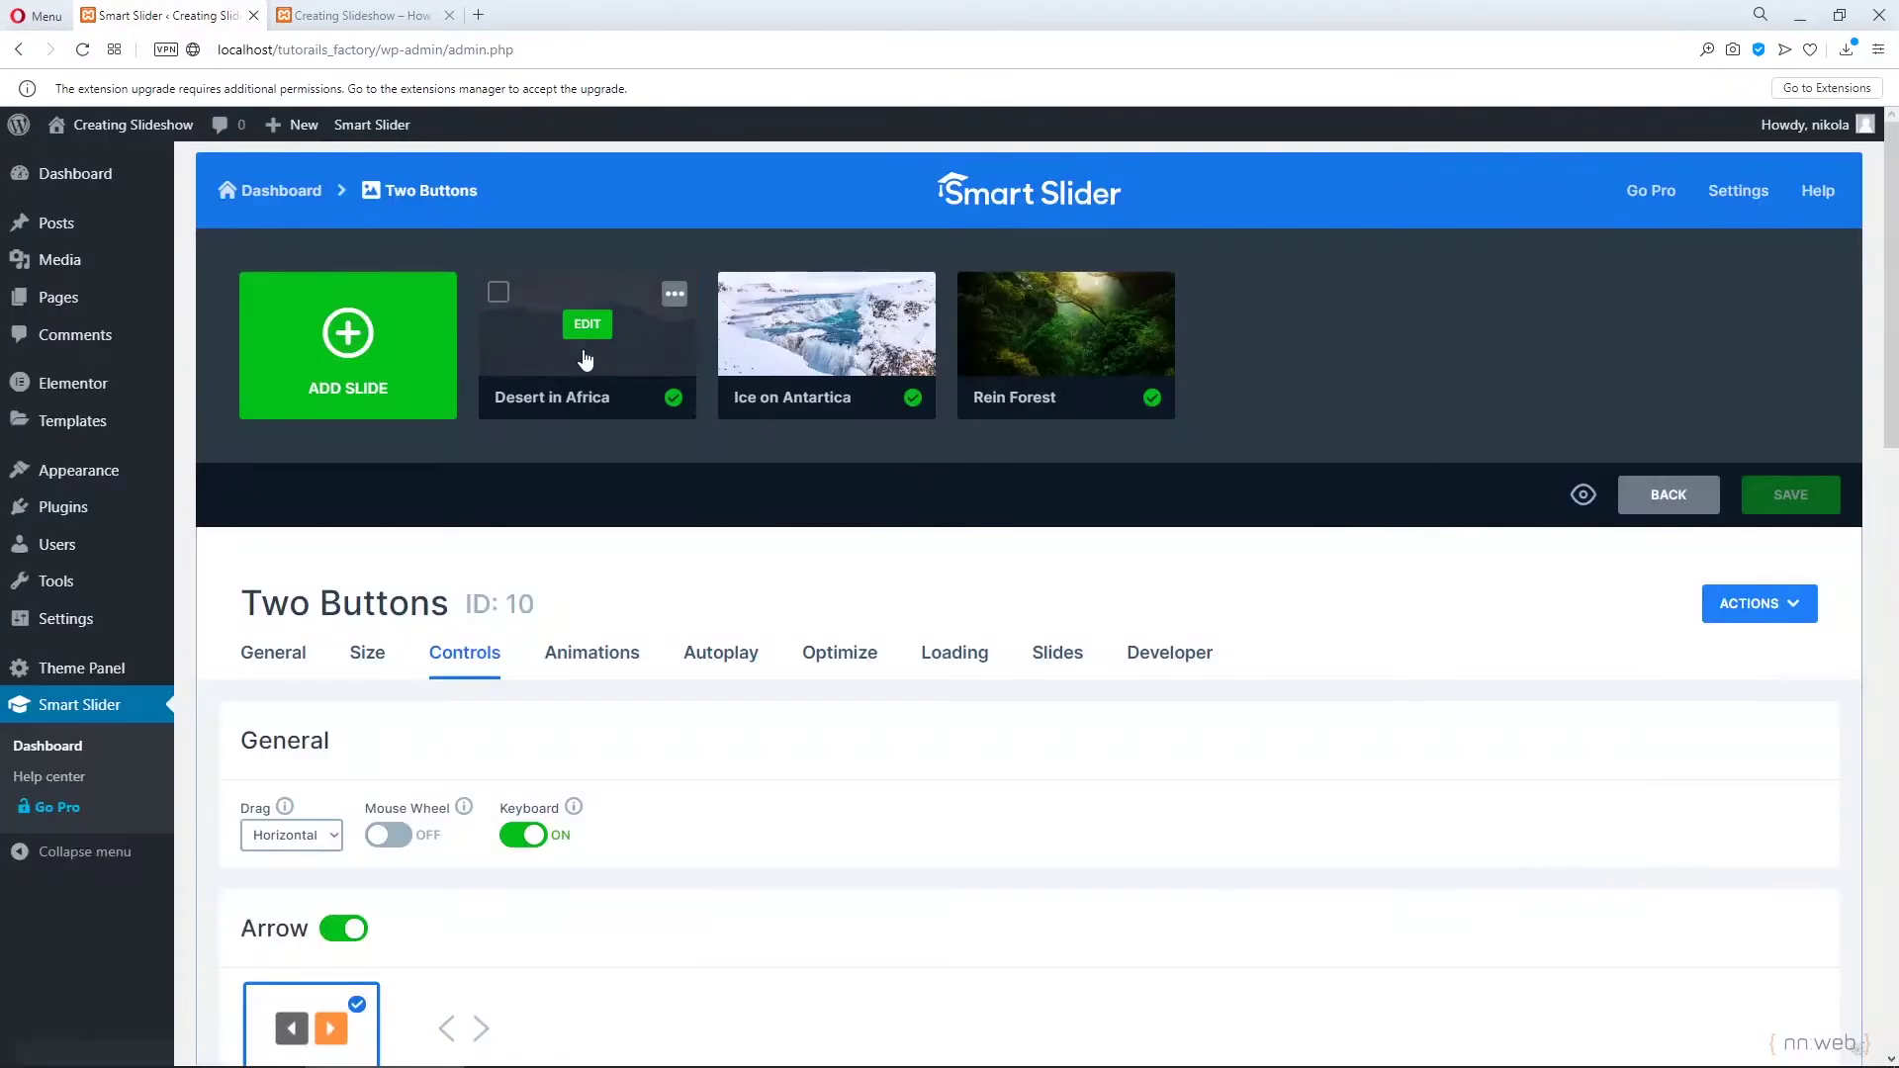
left_click(599, 333)
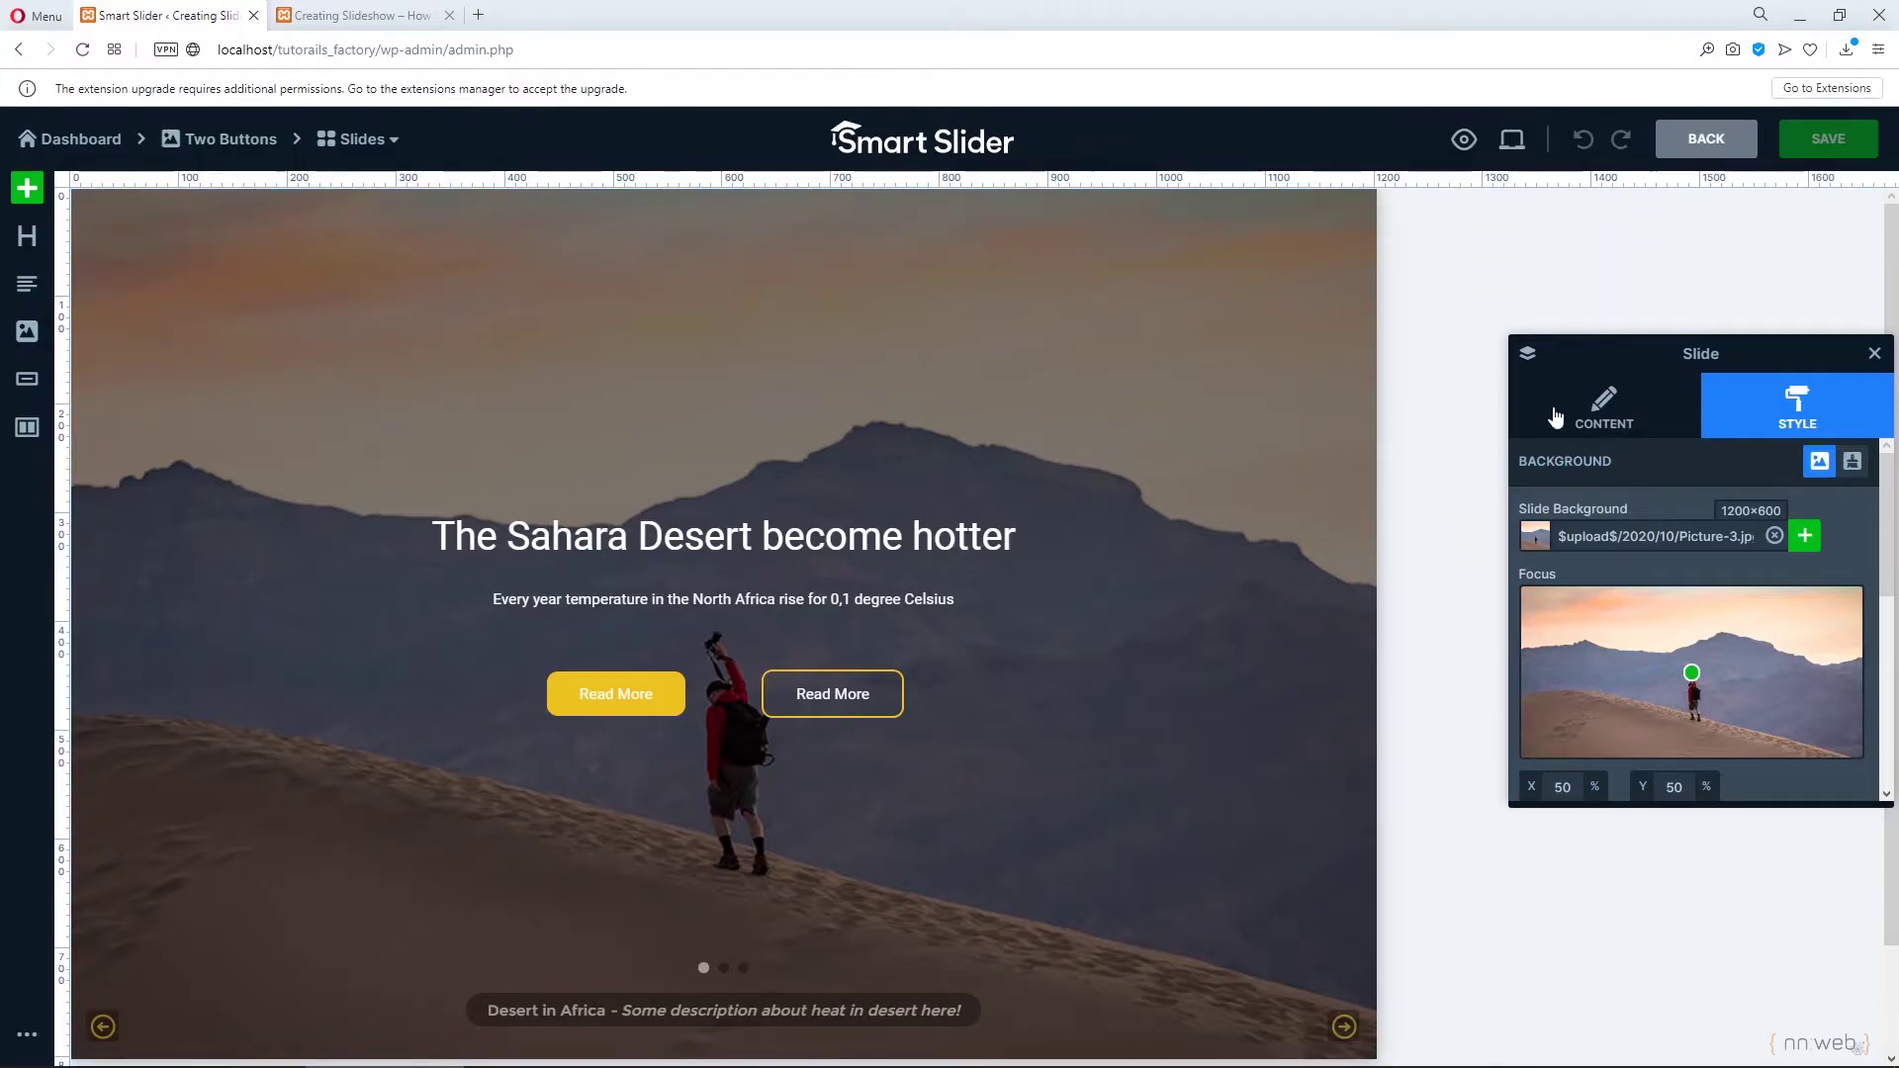
left_click(1587, 424)
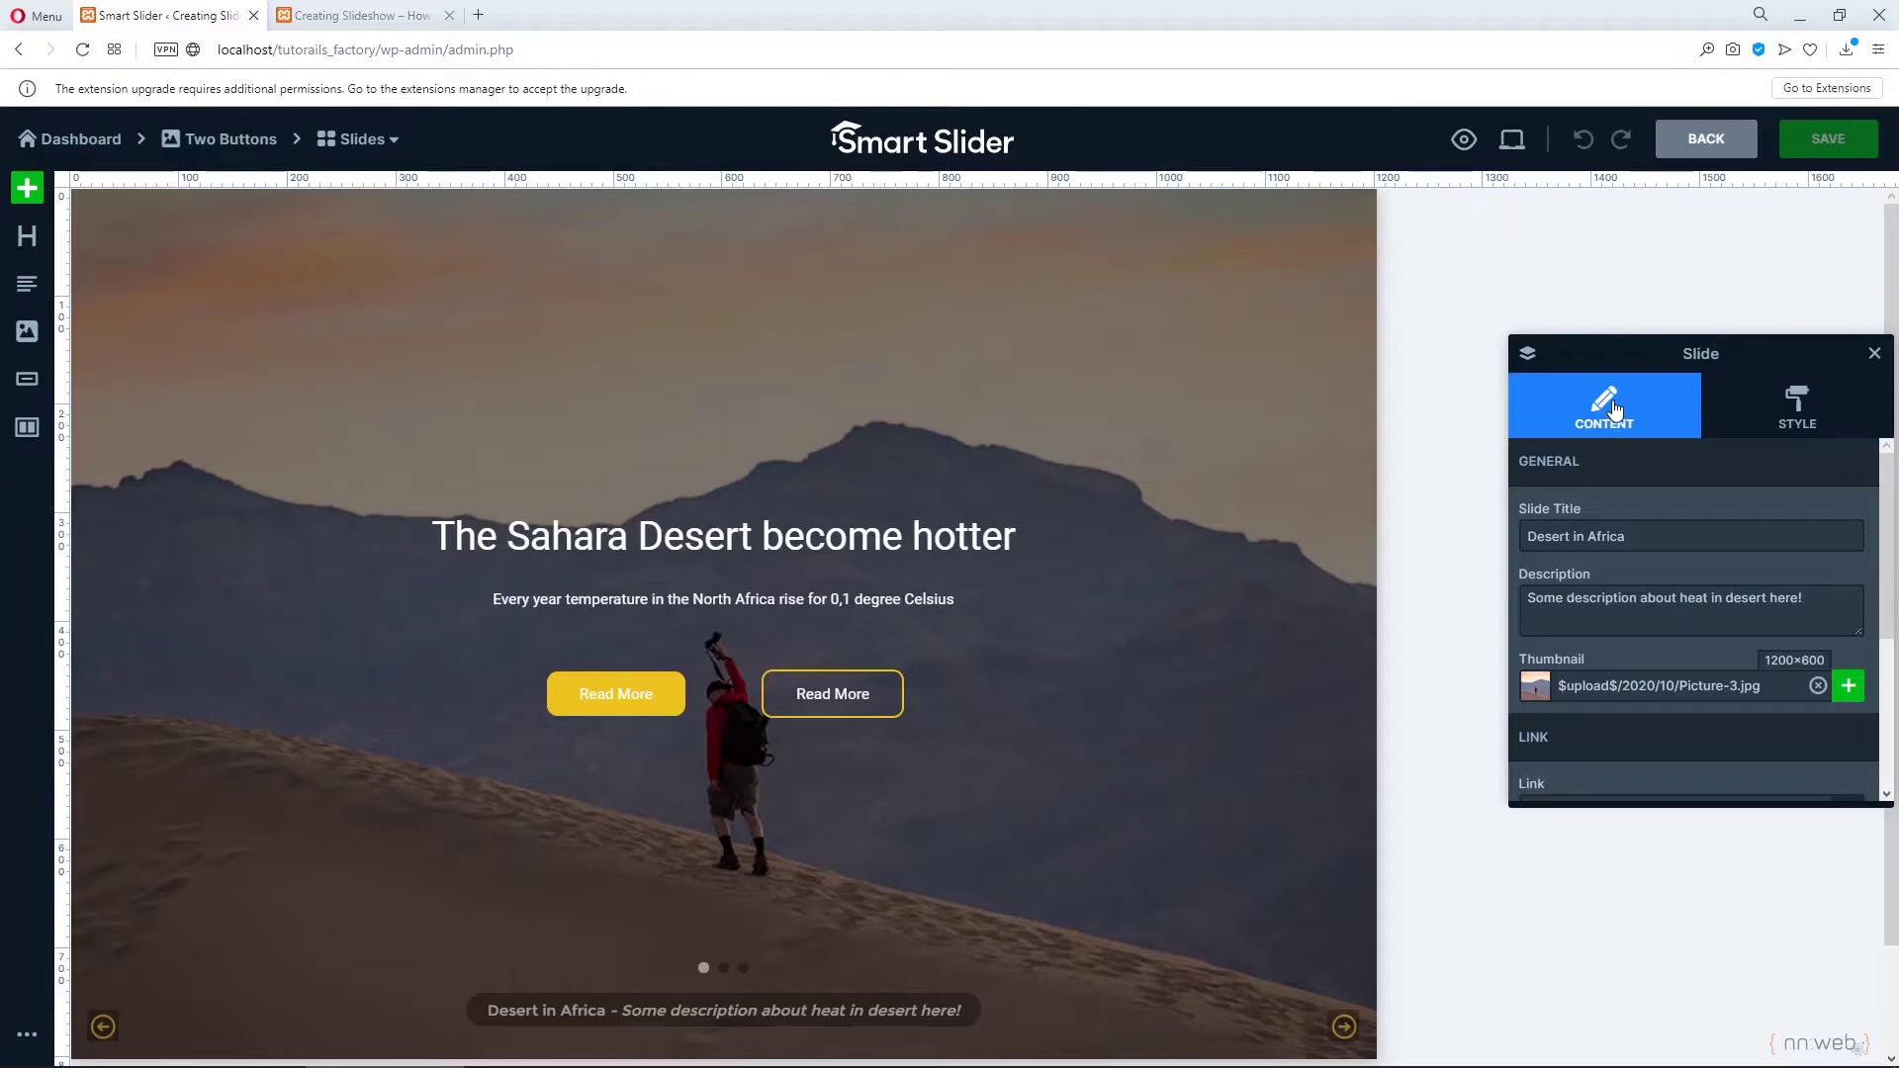
left_click(1649, 537)
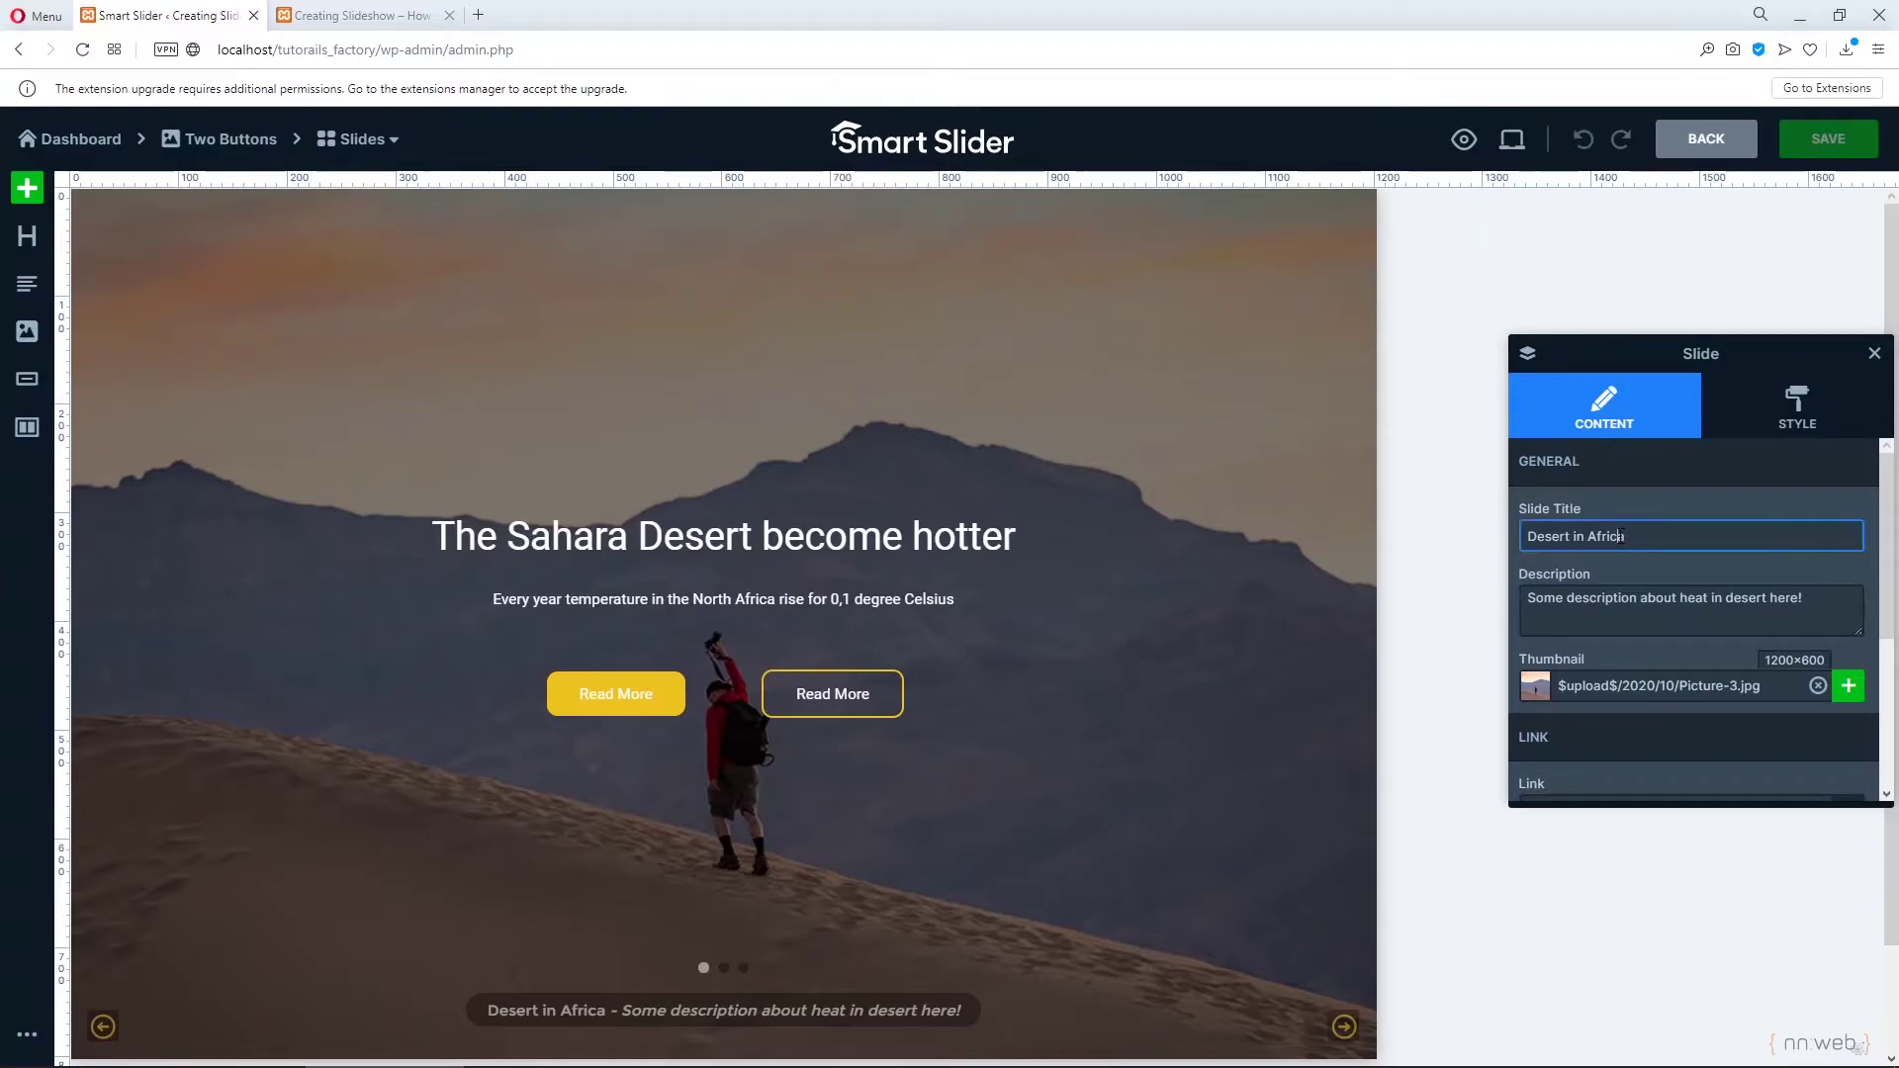
left_click(1631, 593)
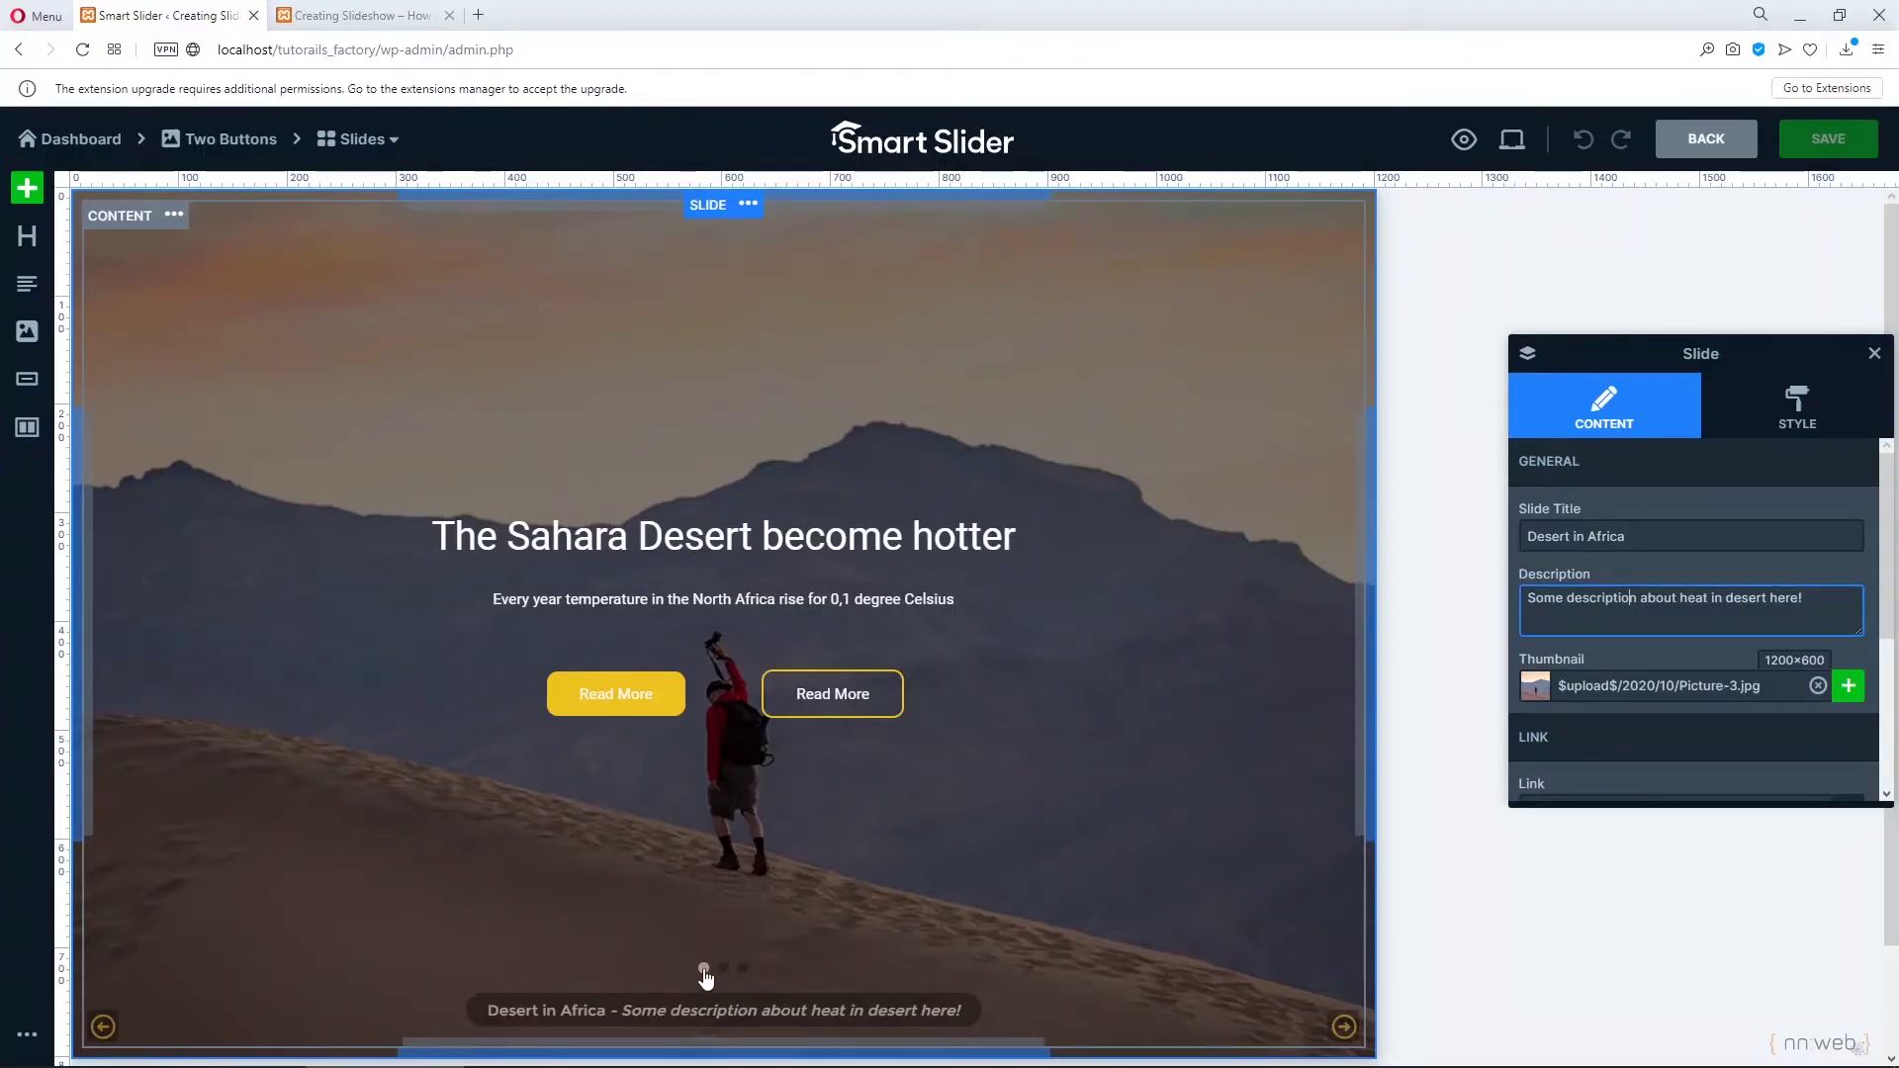
left_click(1688, 136)
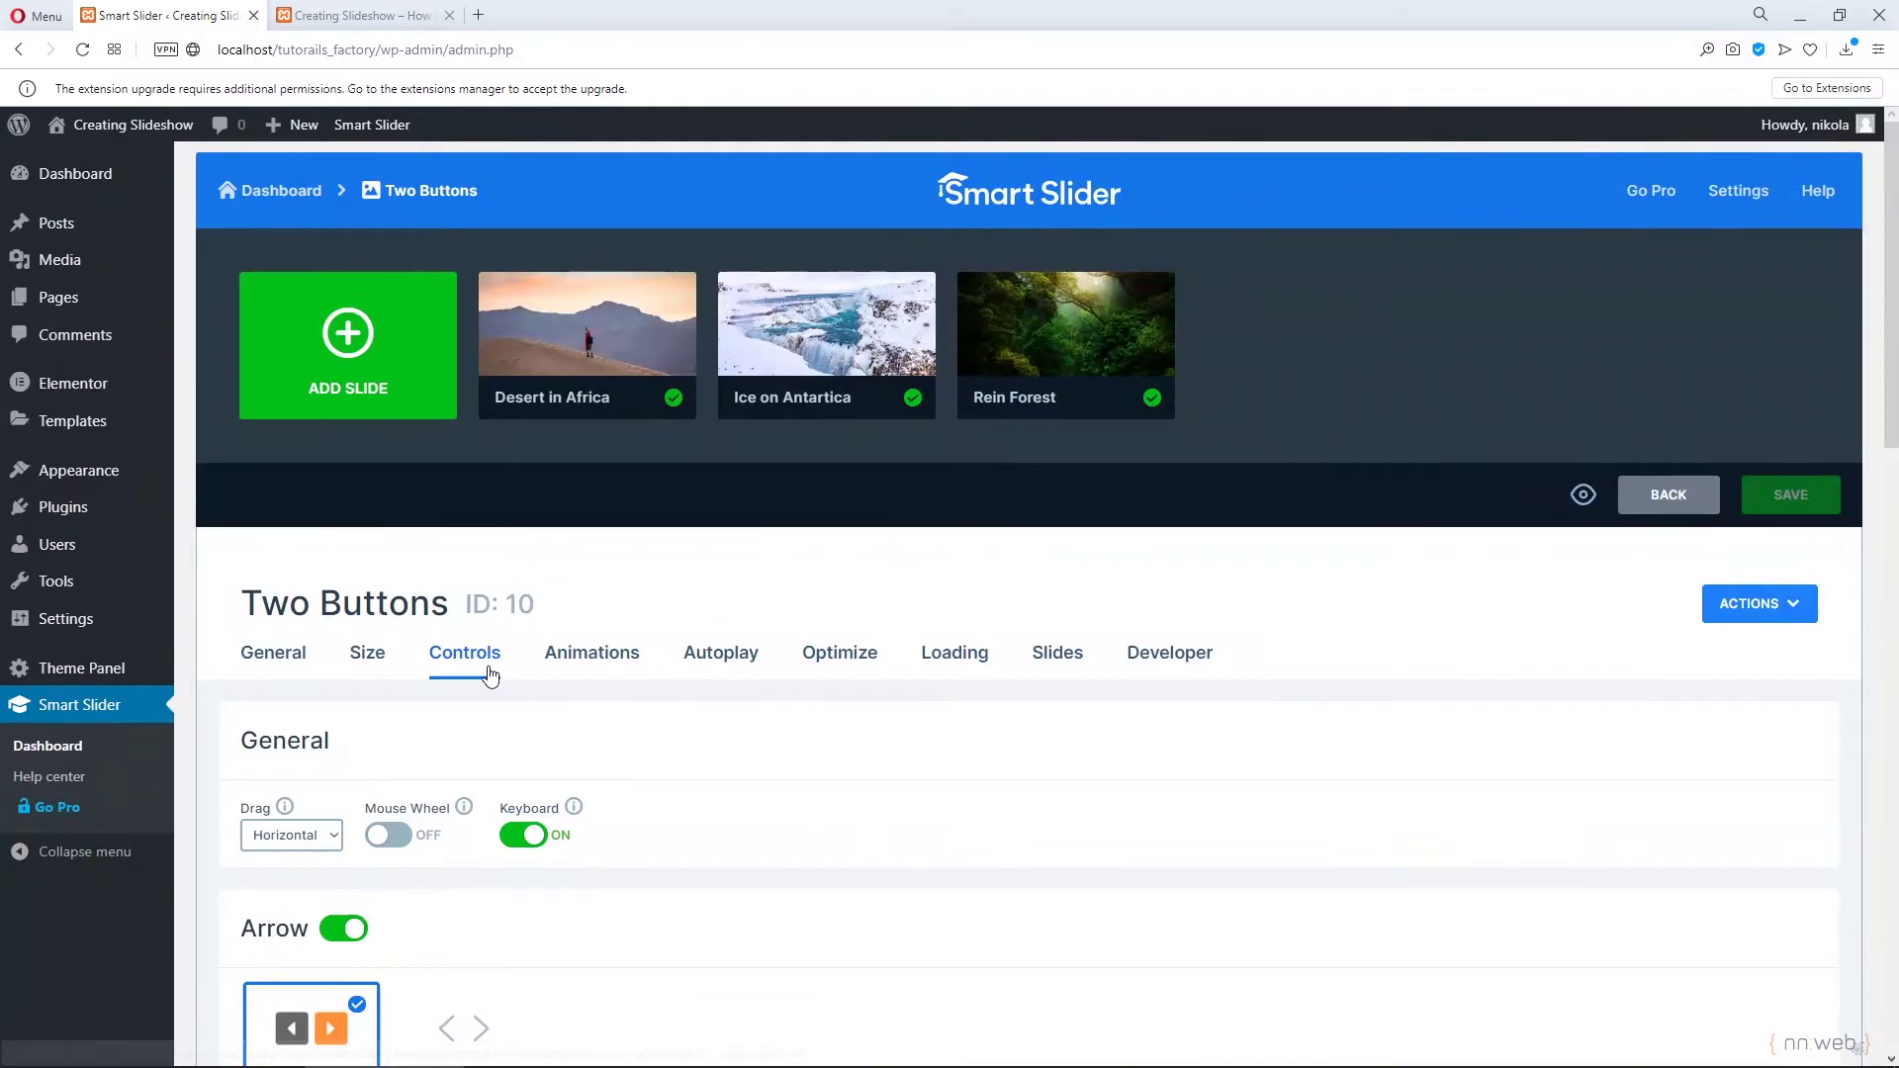
scroll(488, 668, "down", 5)
scroll(488, 668, "up", 5)
left_click(358, 14)
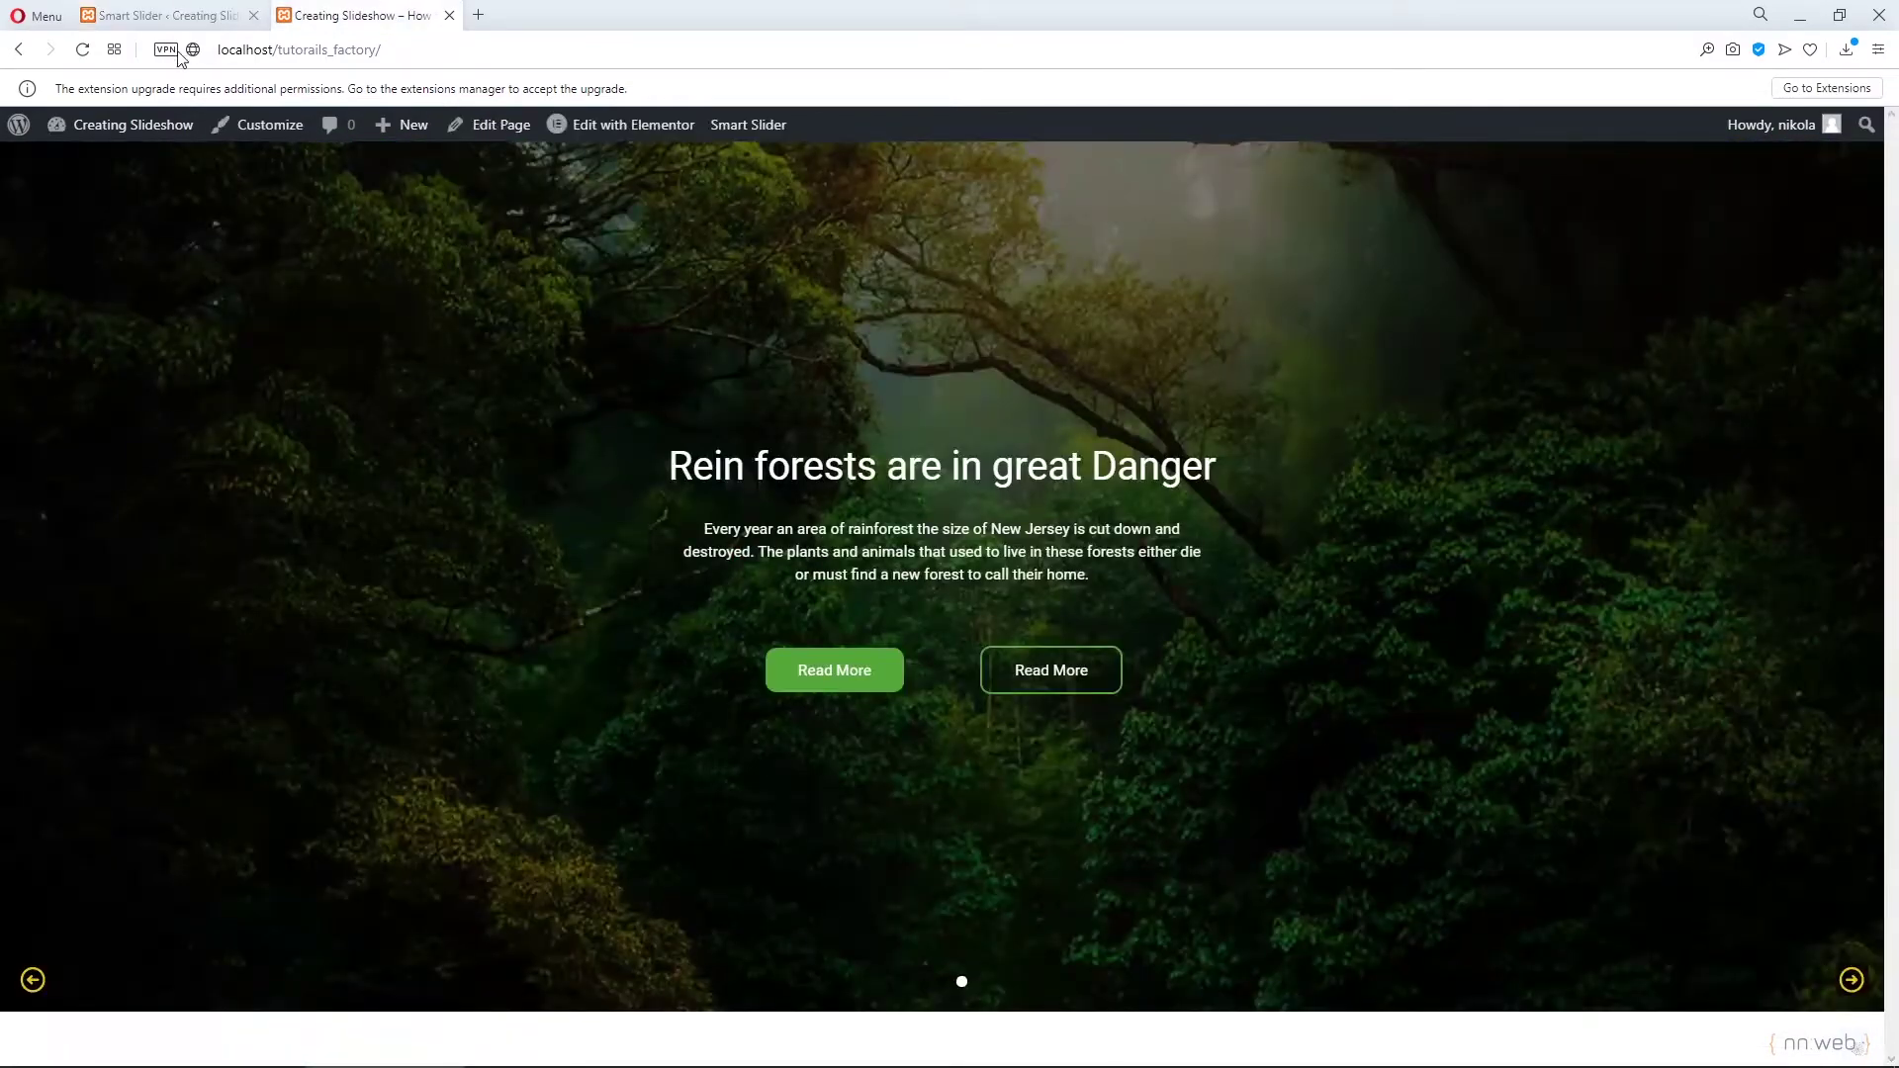
left_click(82, 49)
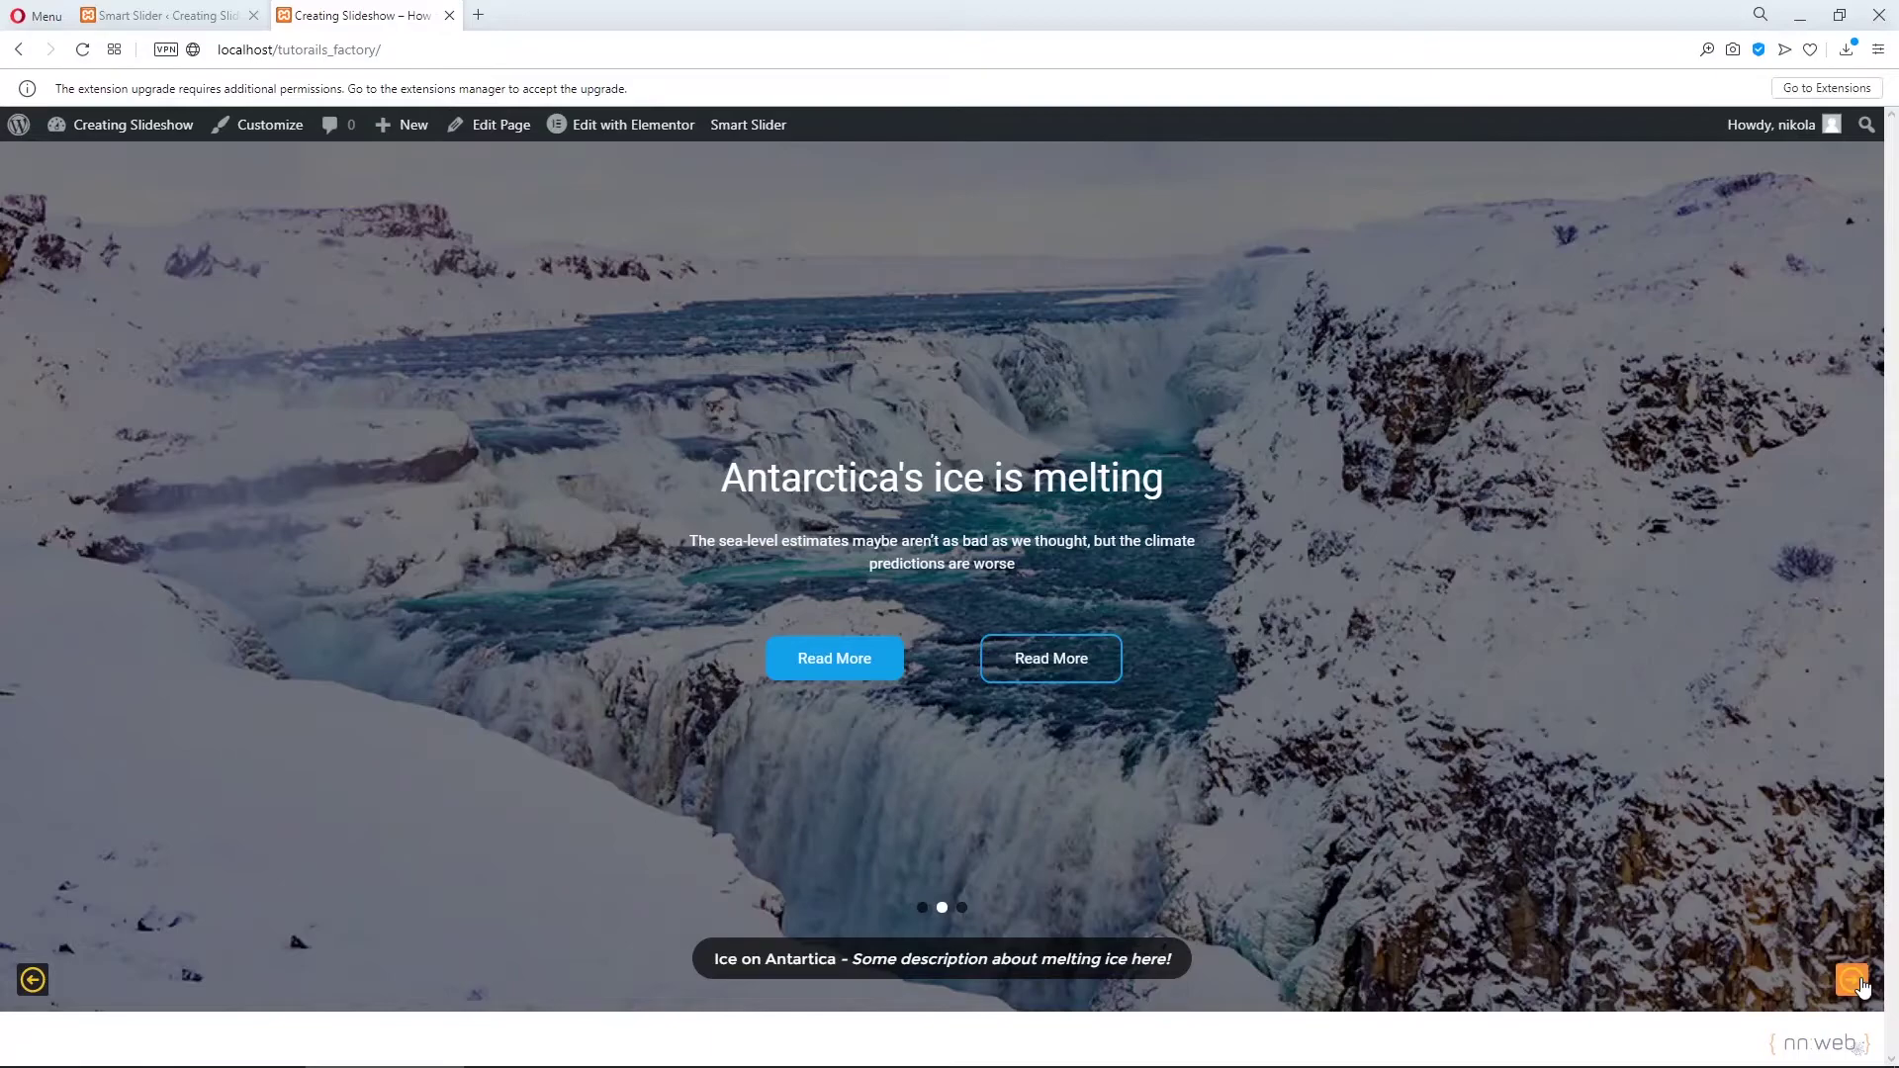
left_click(1851, 980)
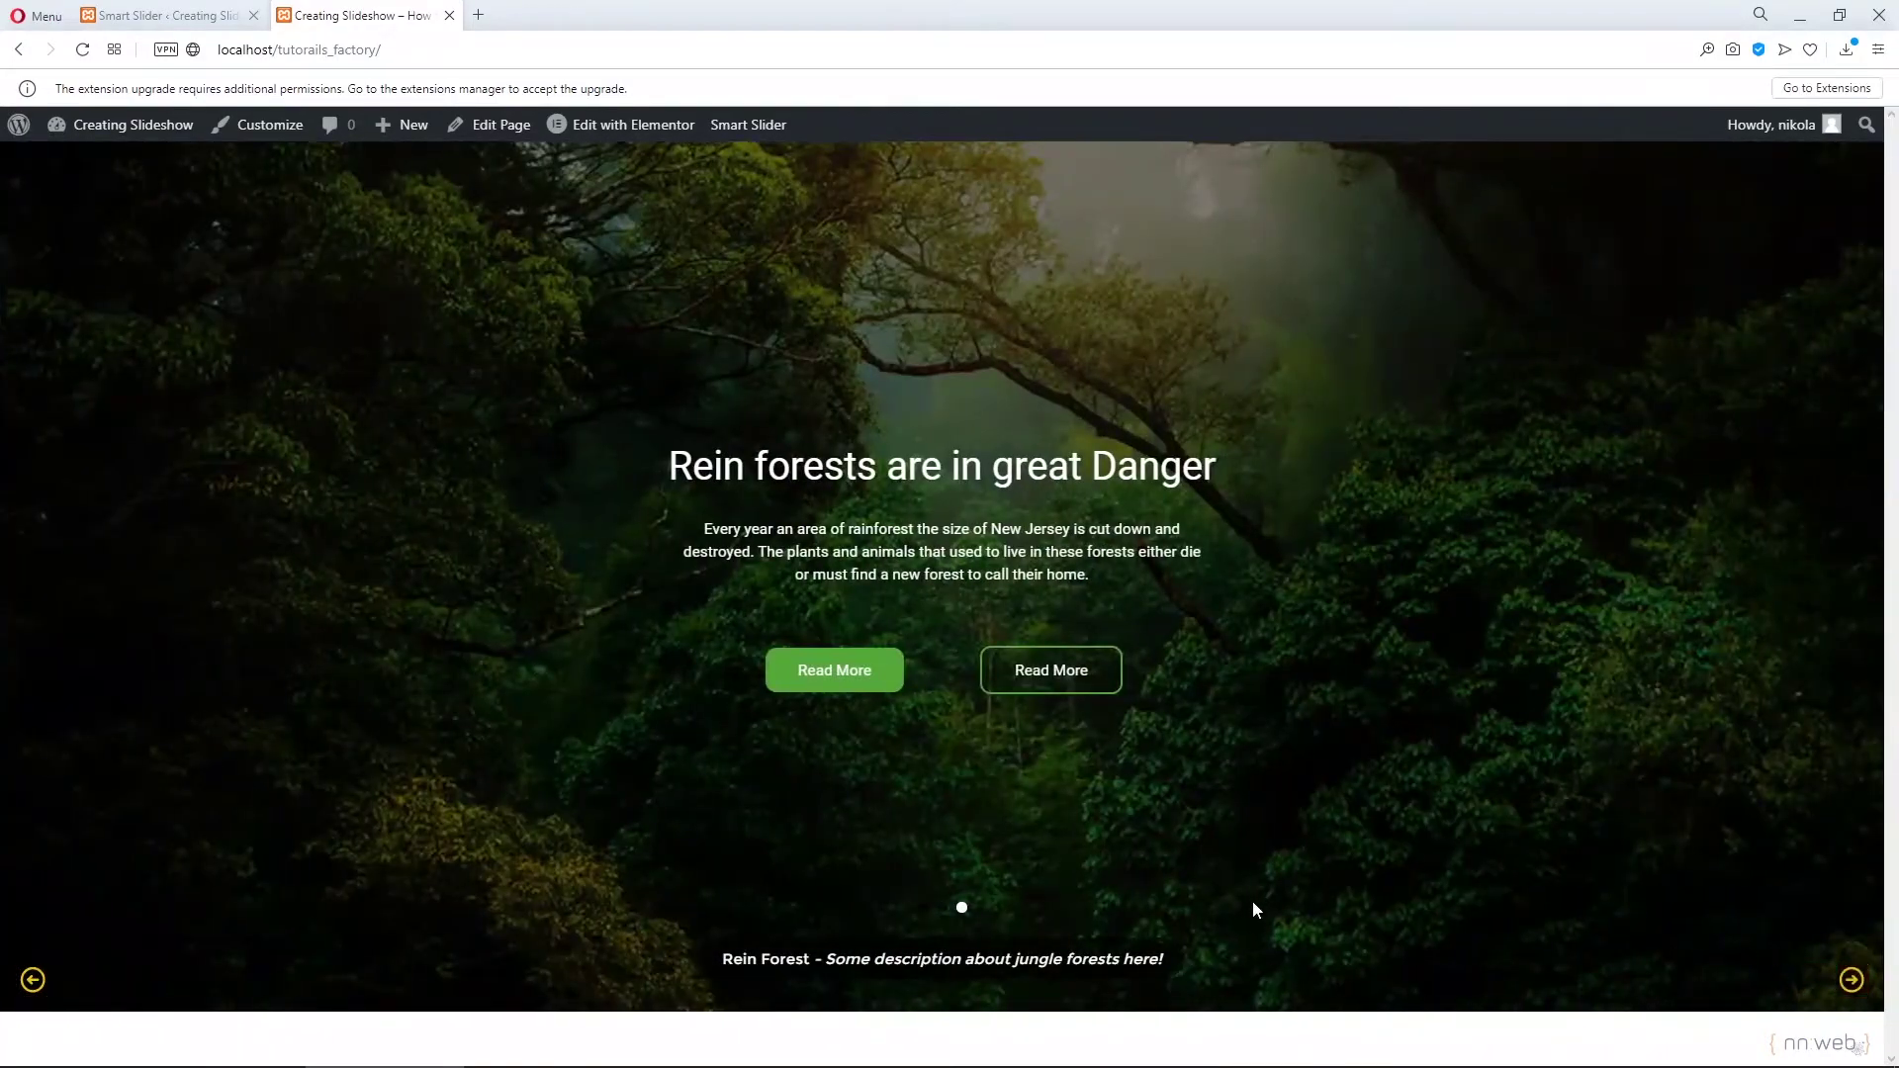
left_click(164, 15)
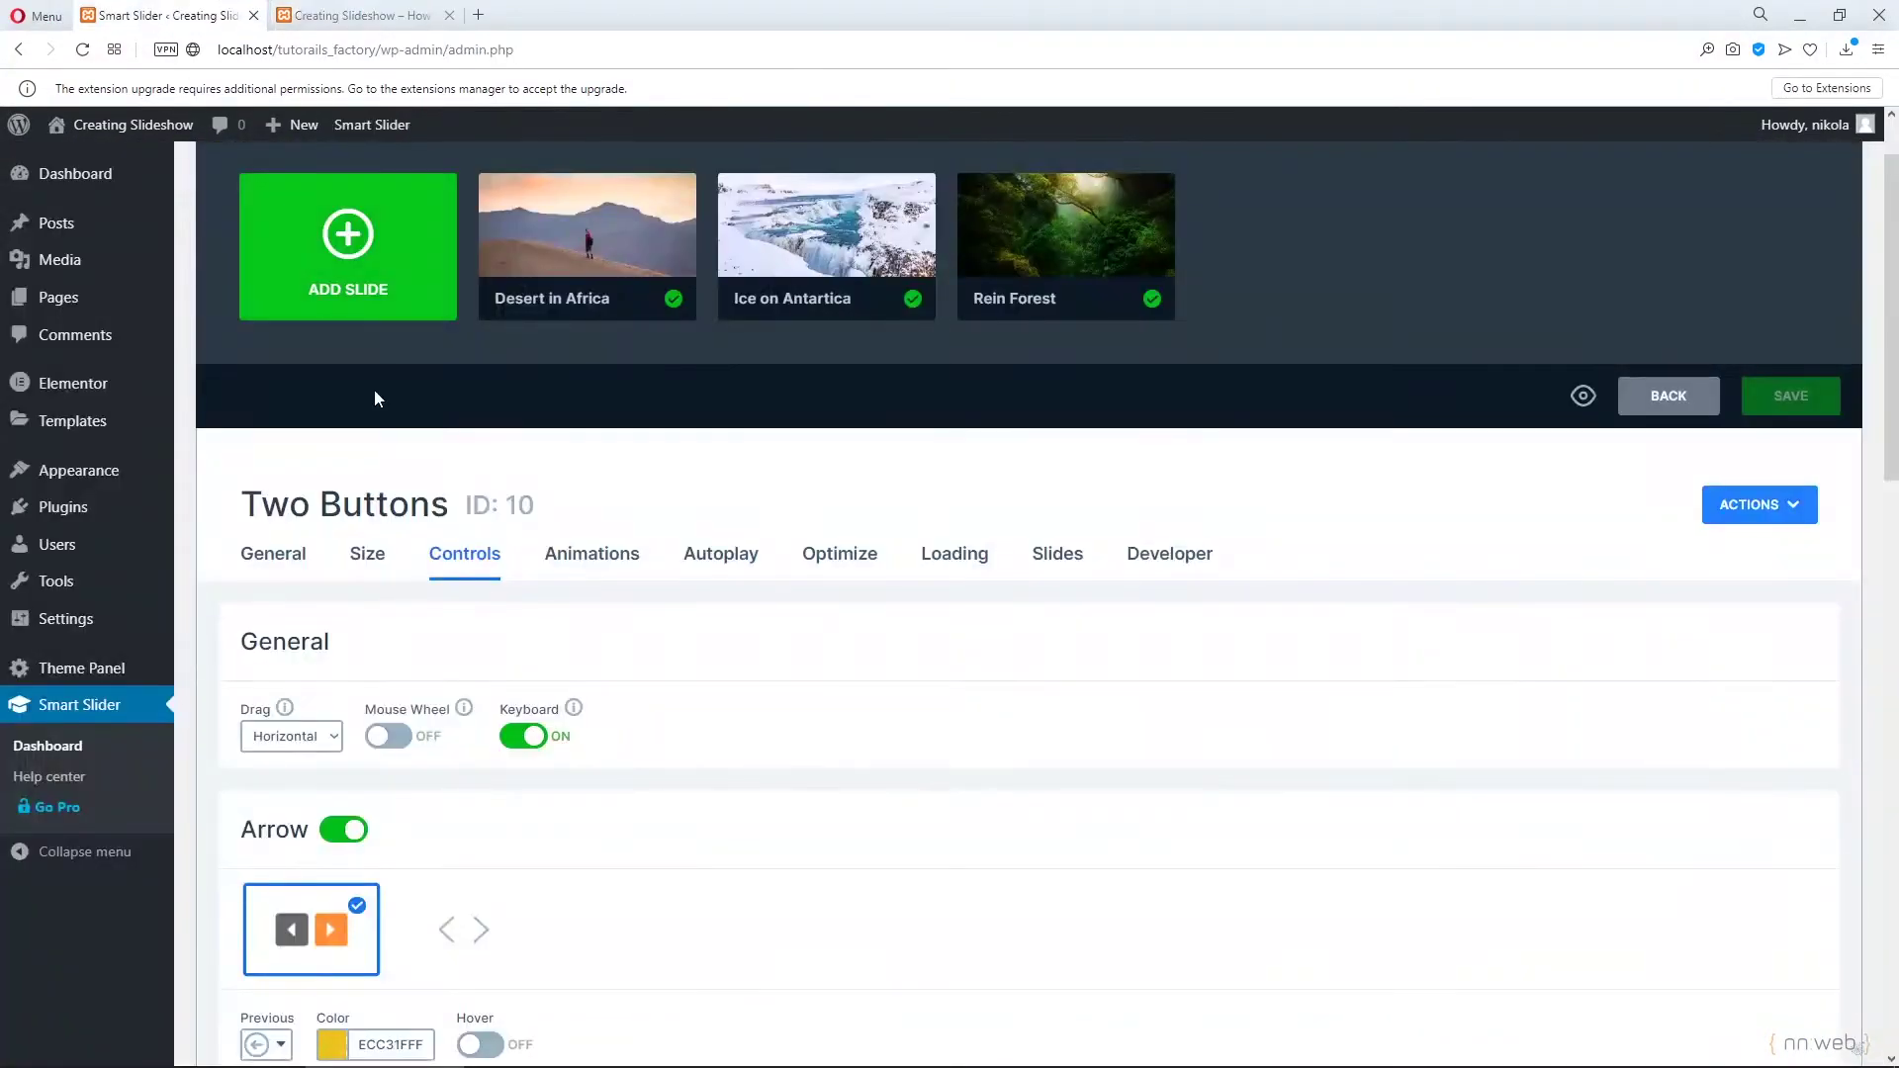
scroll(488, 734, "down", 10)
Turn on the Thumbnails strip and switch off the Text Bar.
scroll(487, 734, "down", 8)
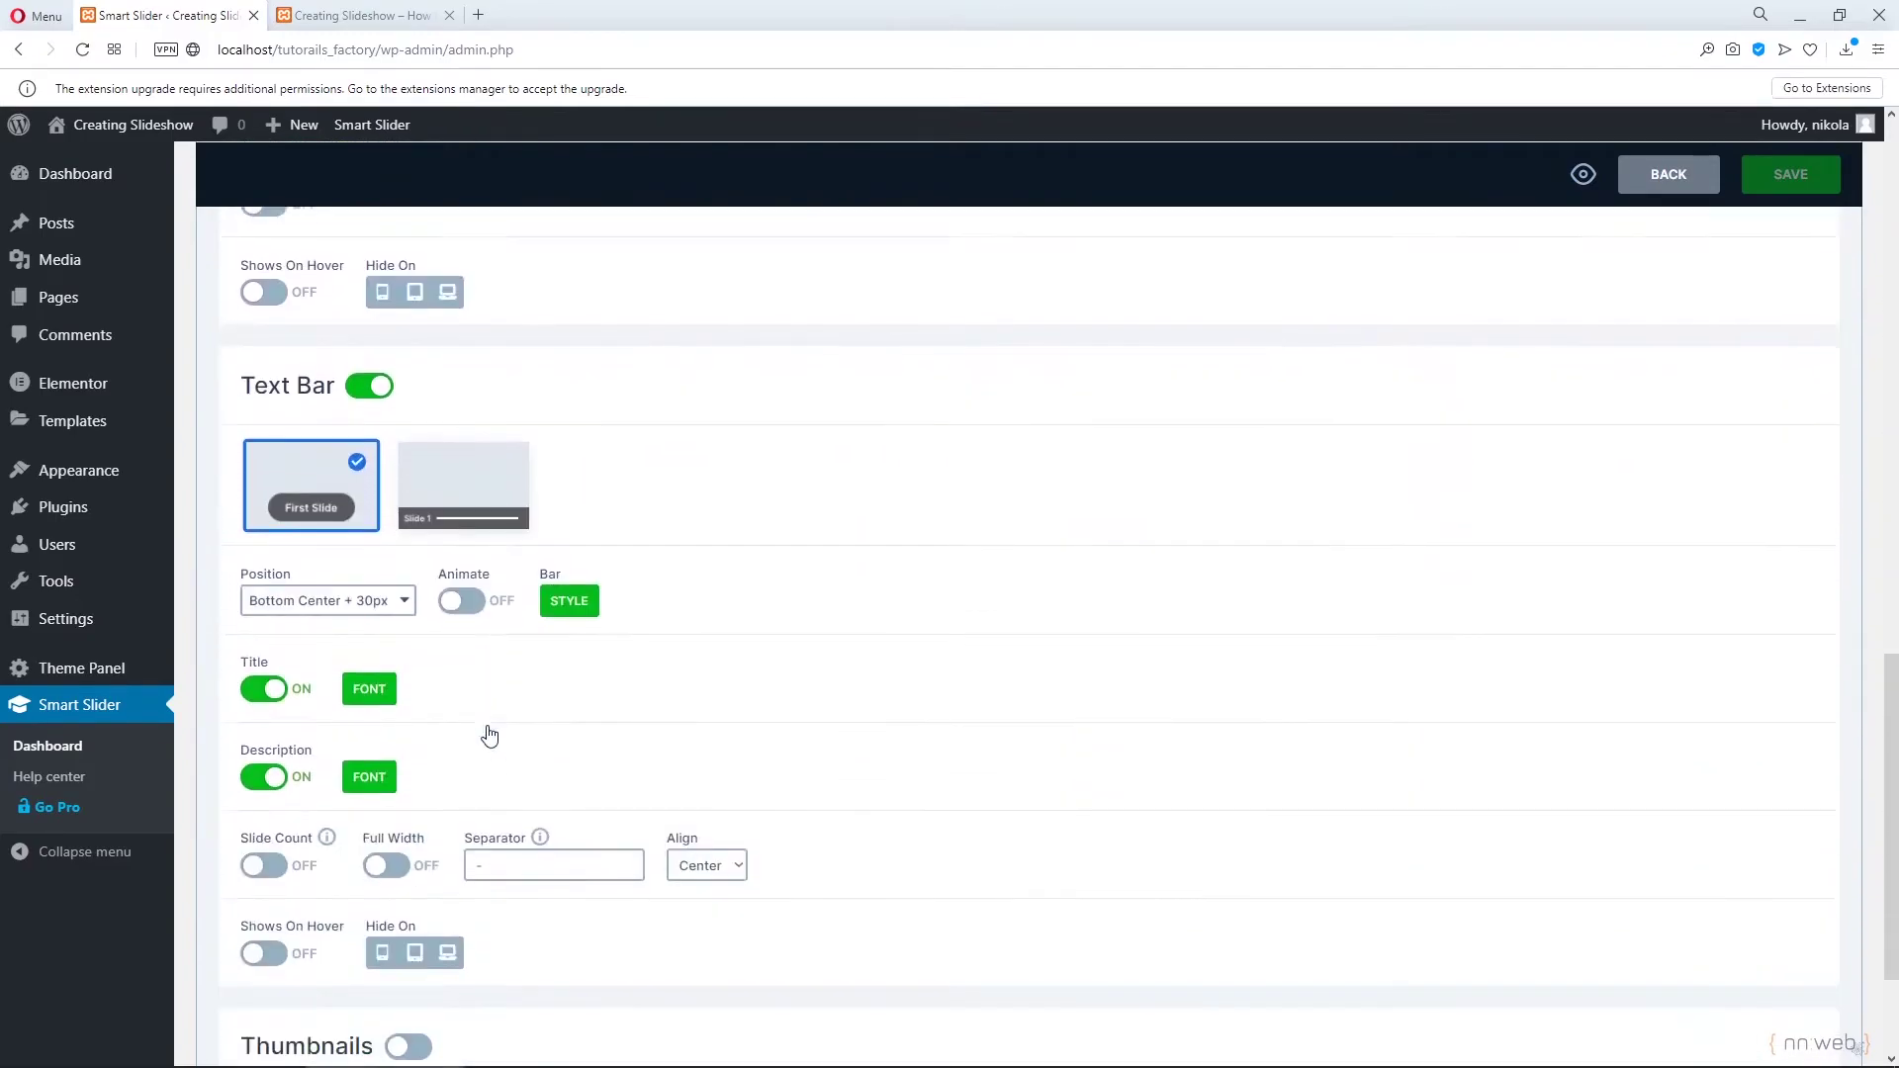
left_click(407, 839)
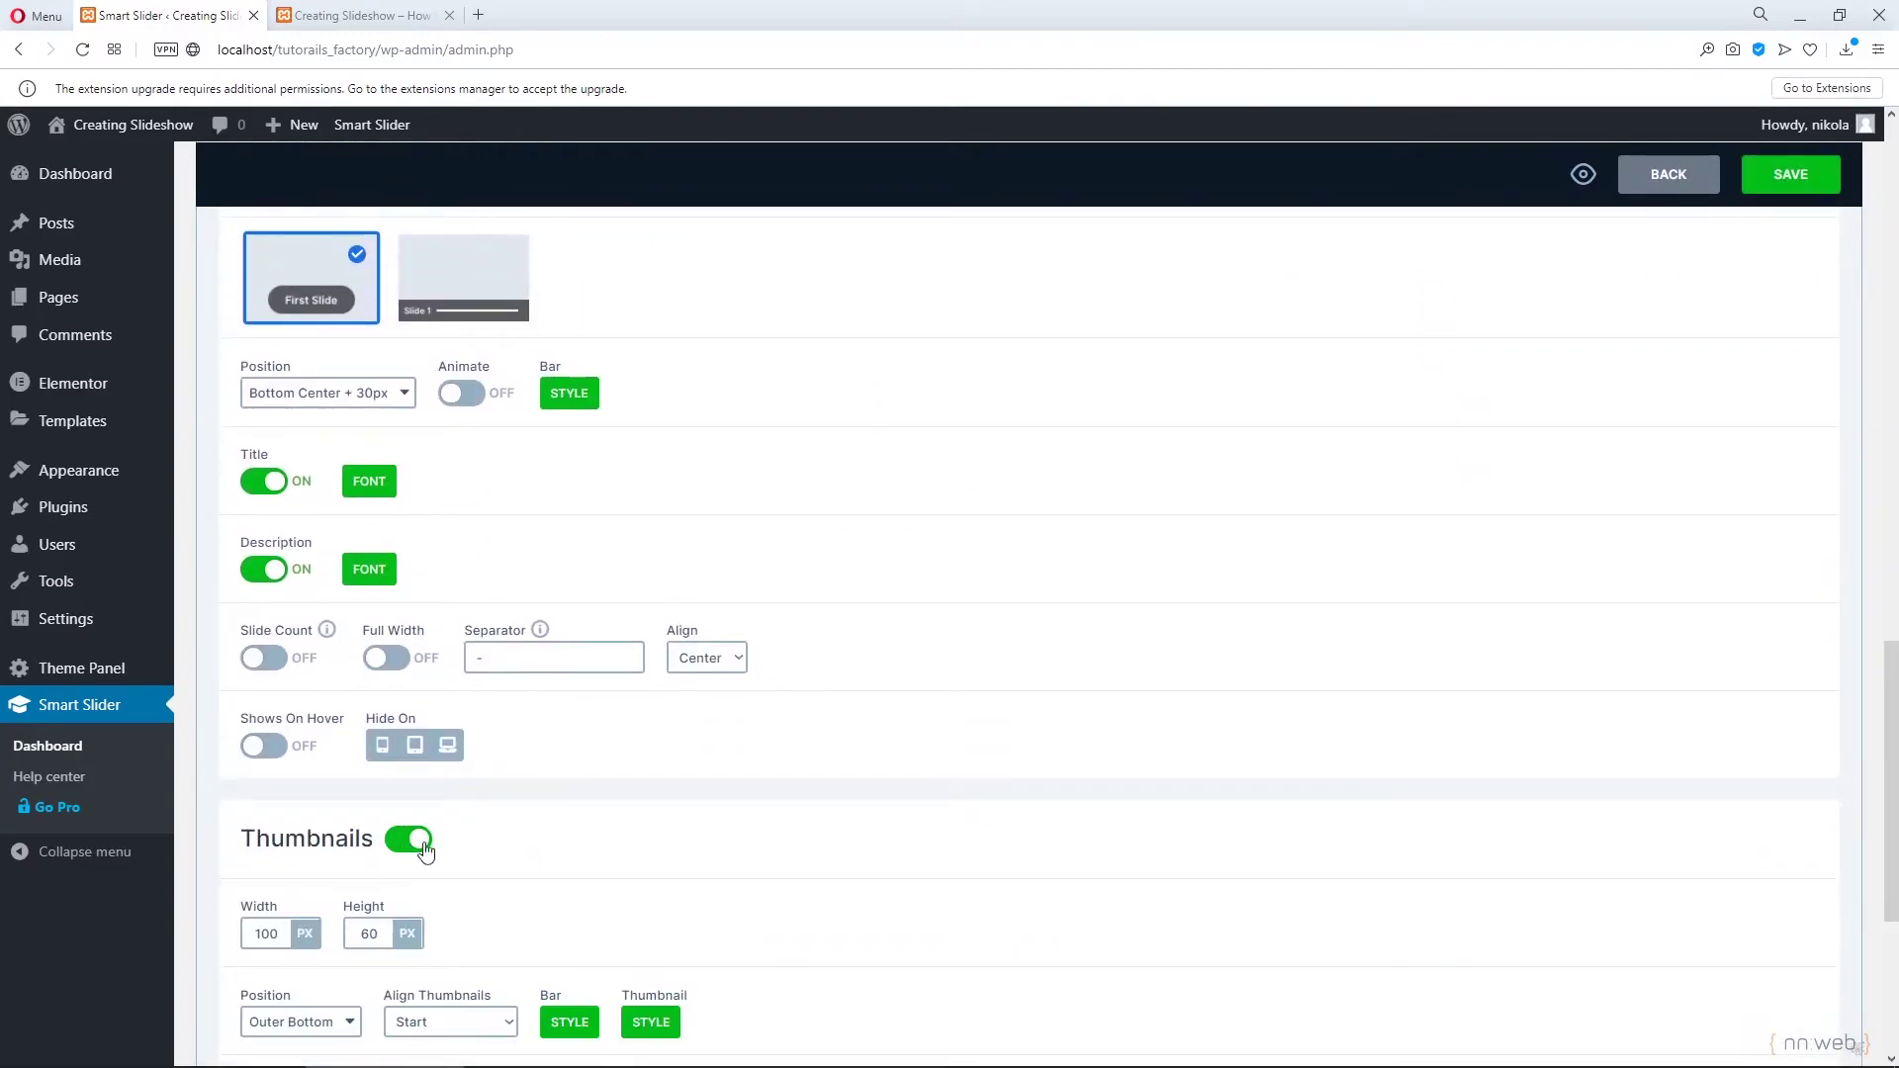
scroll(465, 821, "down", 3)
scroll(435, 780, "up", 2)
scroll(431, 780, "up", 3)
left_click(363, 385)
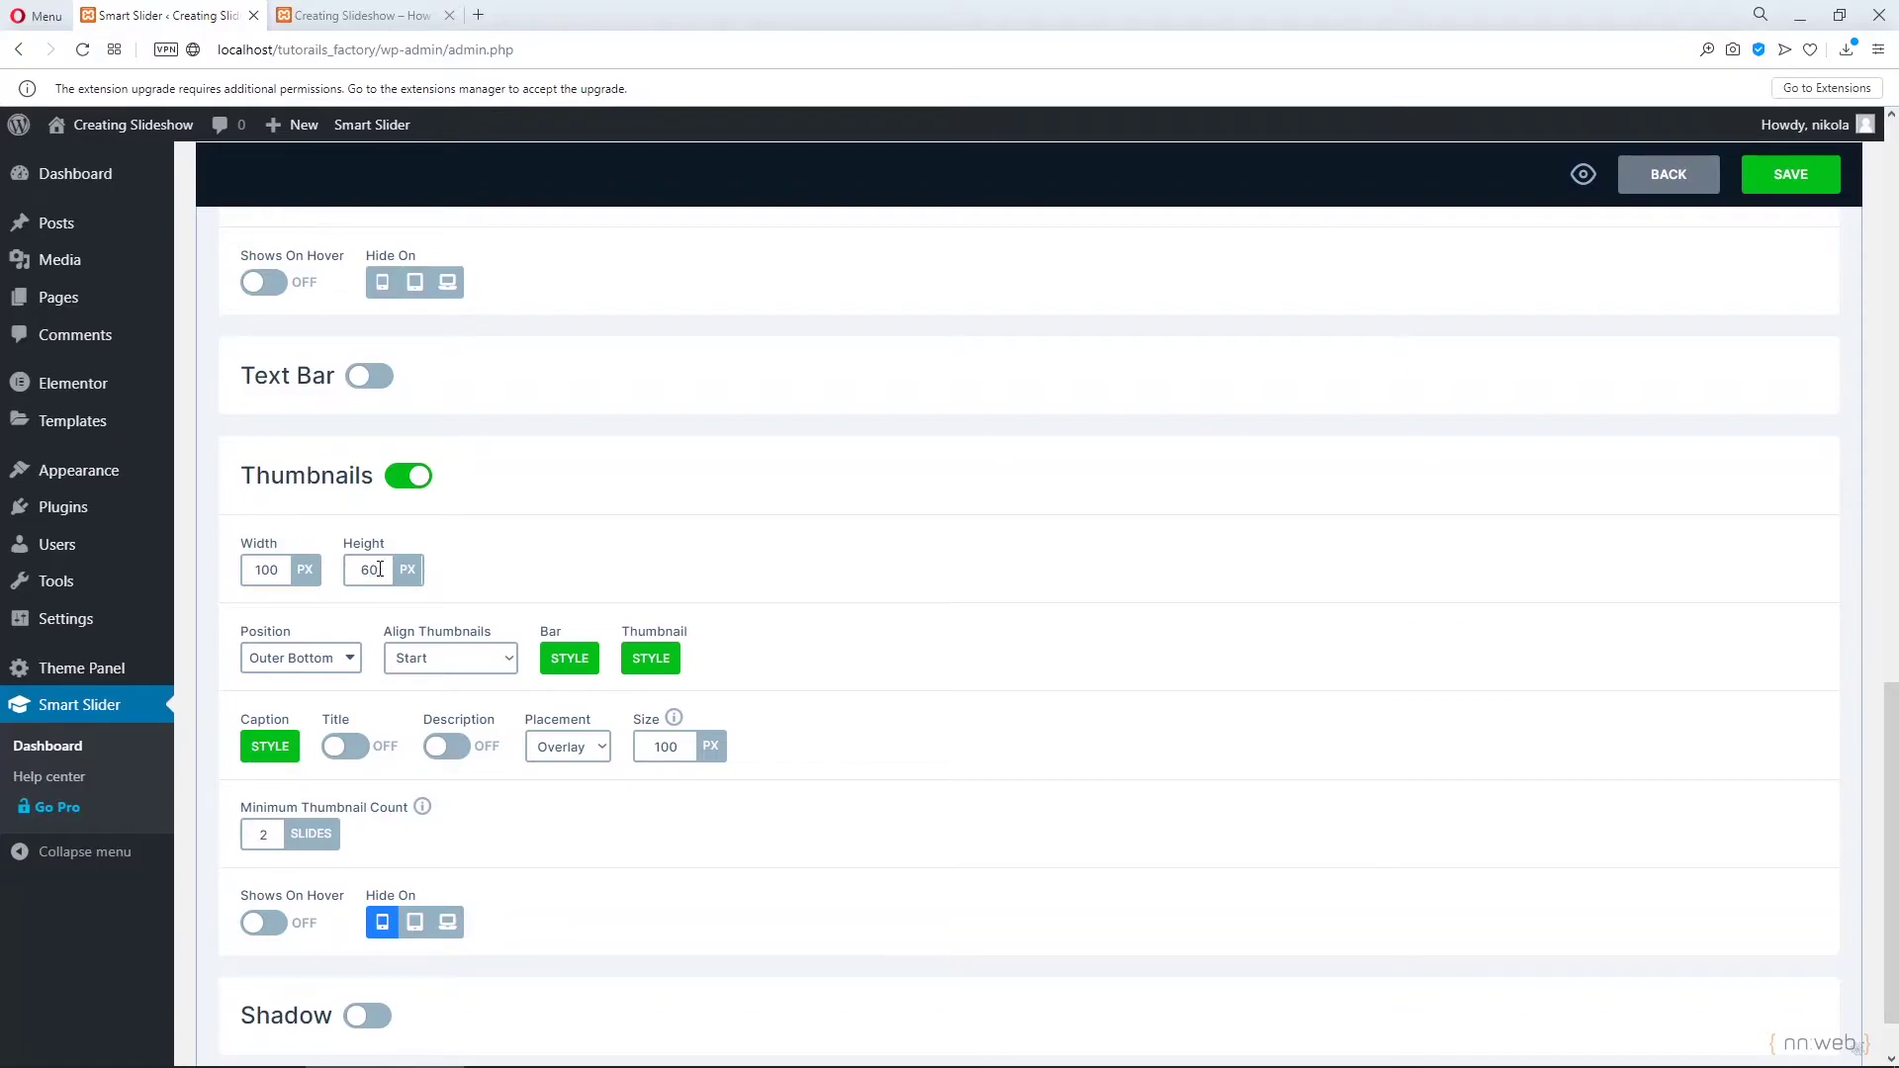
Place the 100 × 60 px thumbnails Outer Left with Start alignment, leaving bar and thumbnail styles unchanged.
left_click(351, 659)
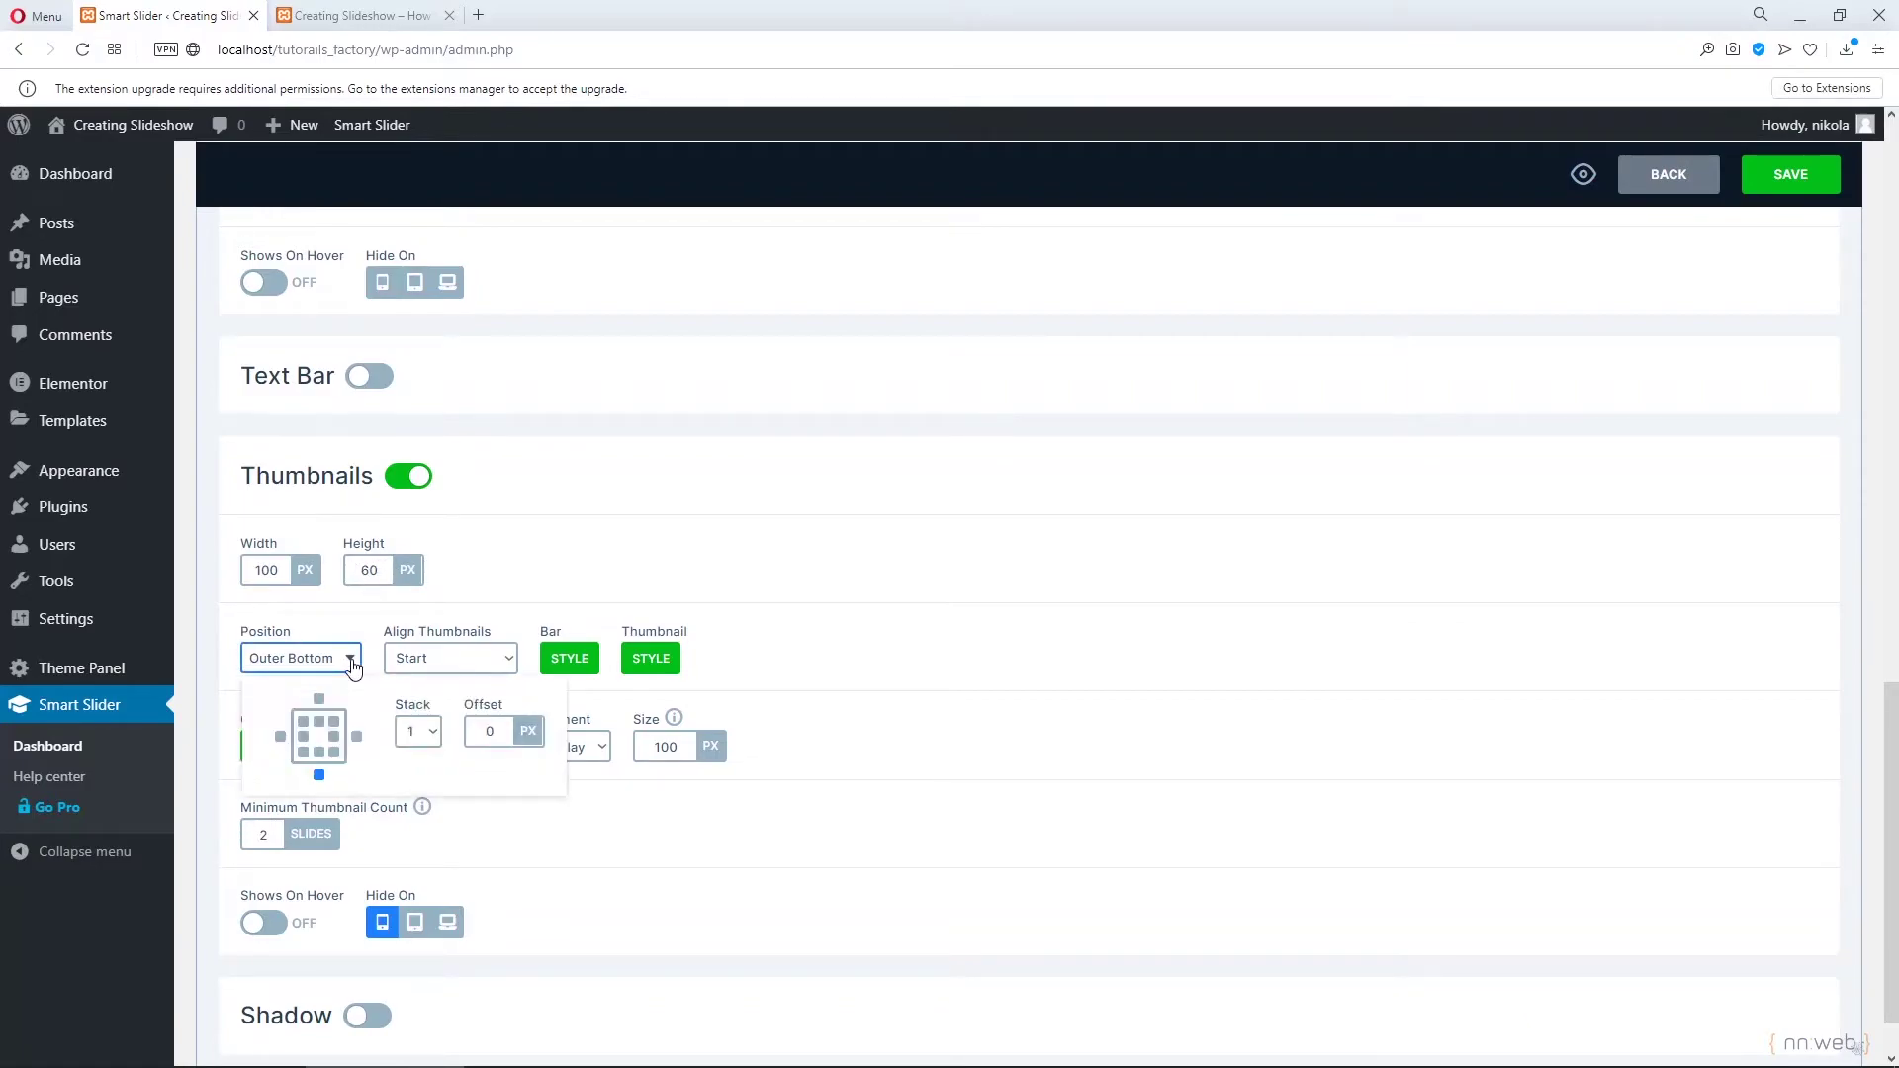
left_click(279, 737)
left_click(584, 530)
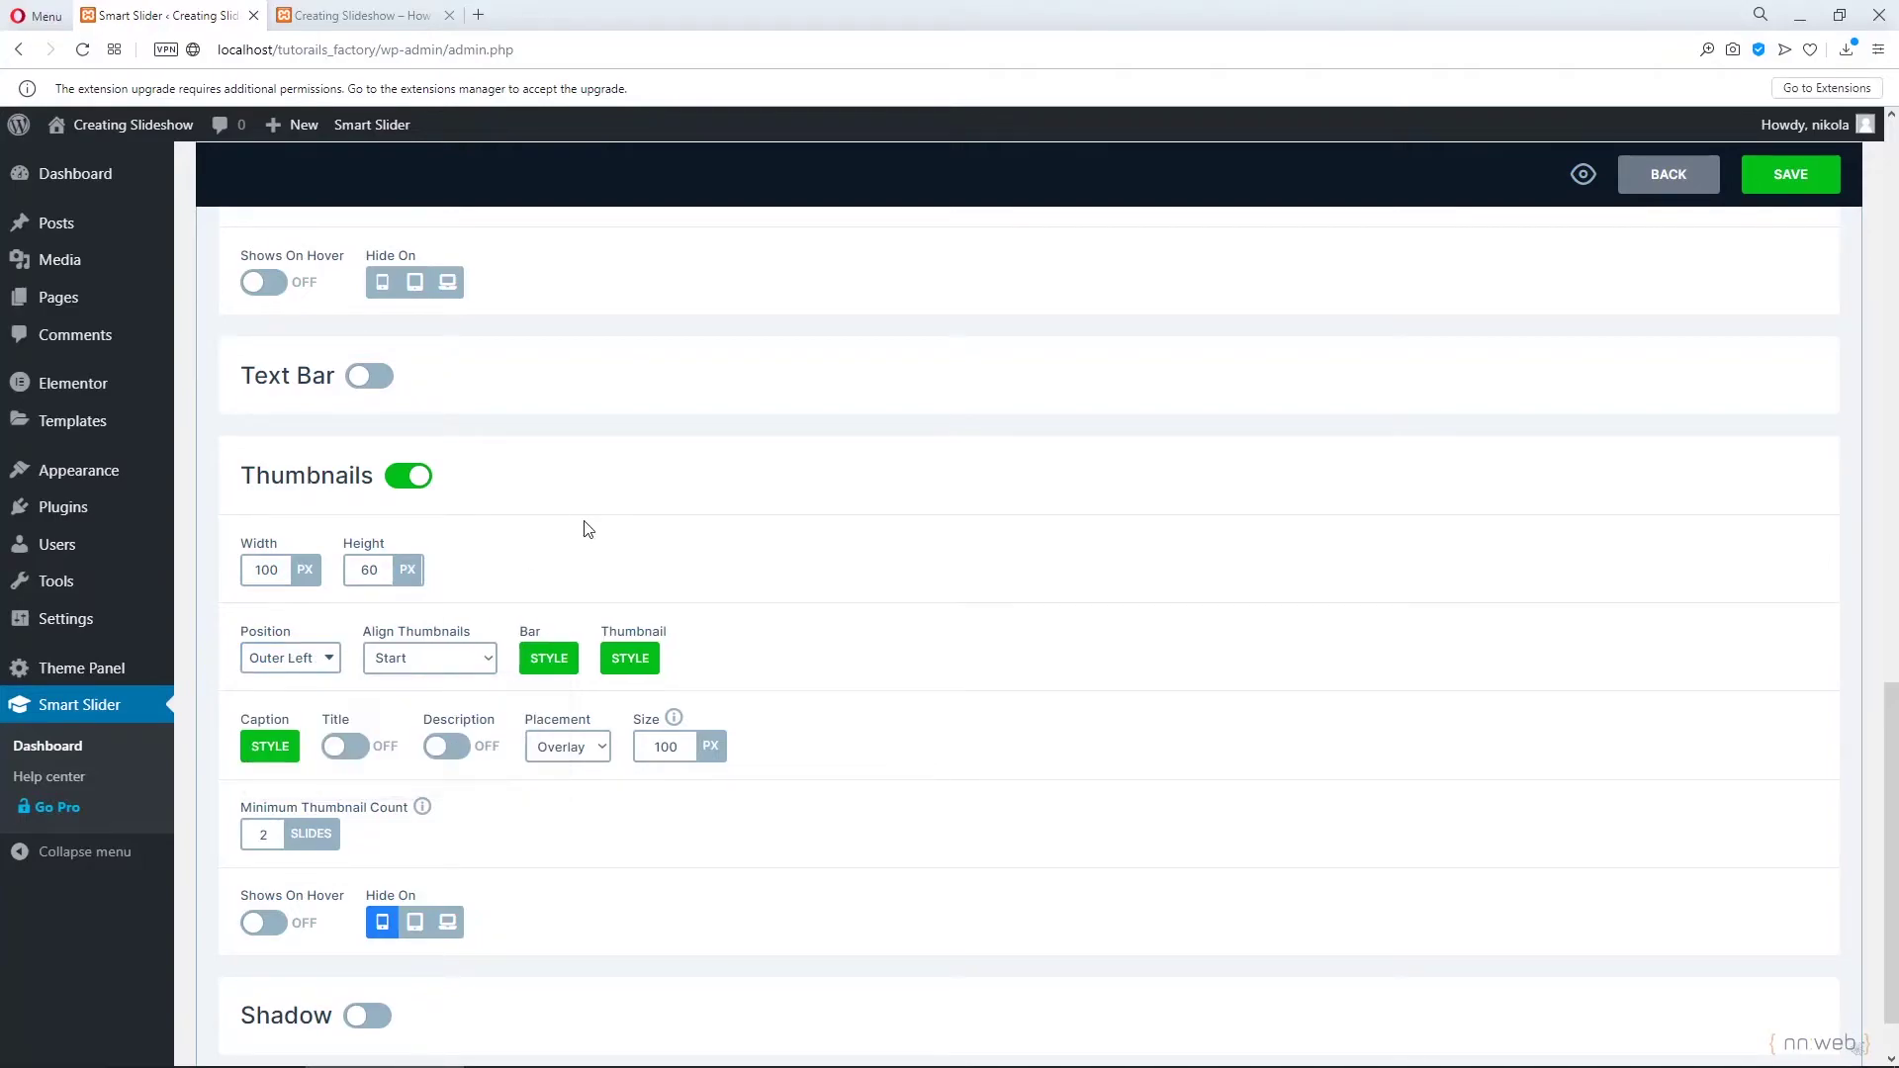
left_click(484, 662)
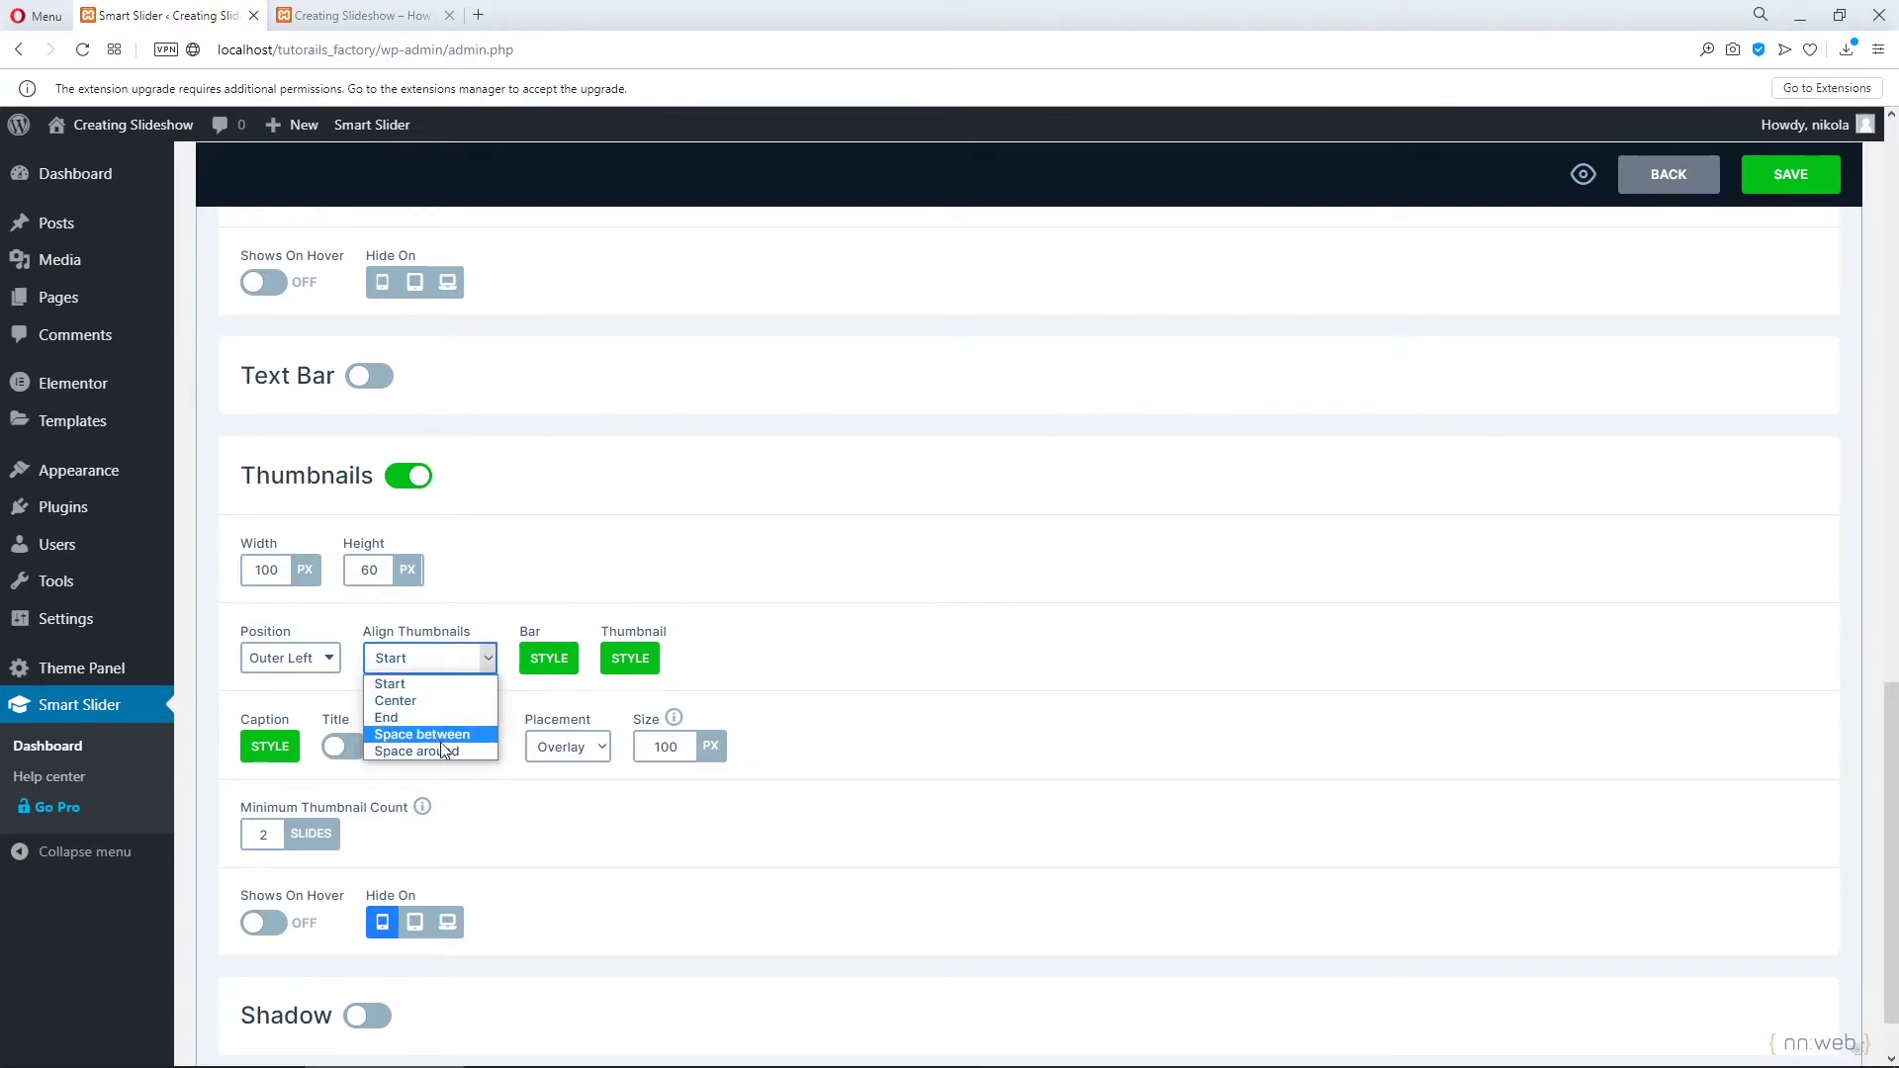
left_click(391, 684)
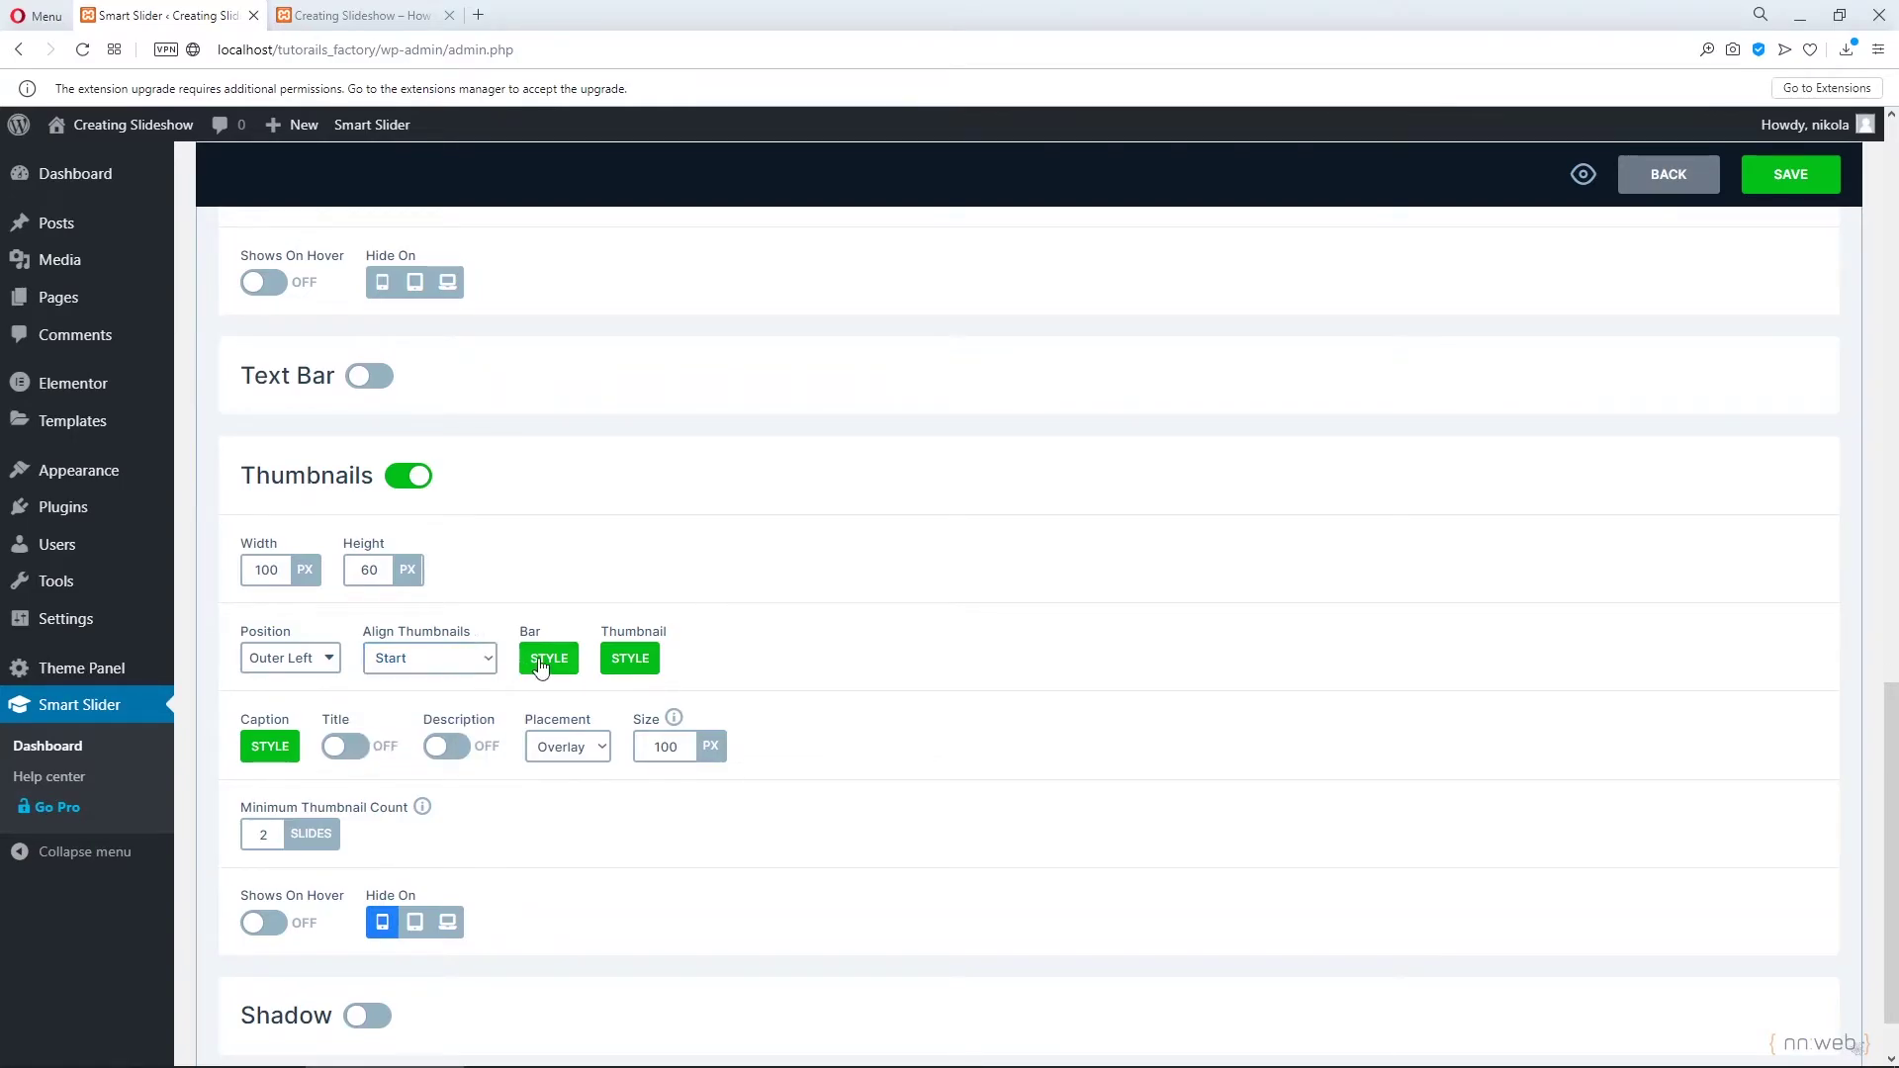
left_click(541, 666)
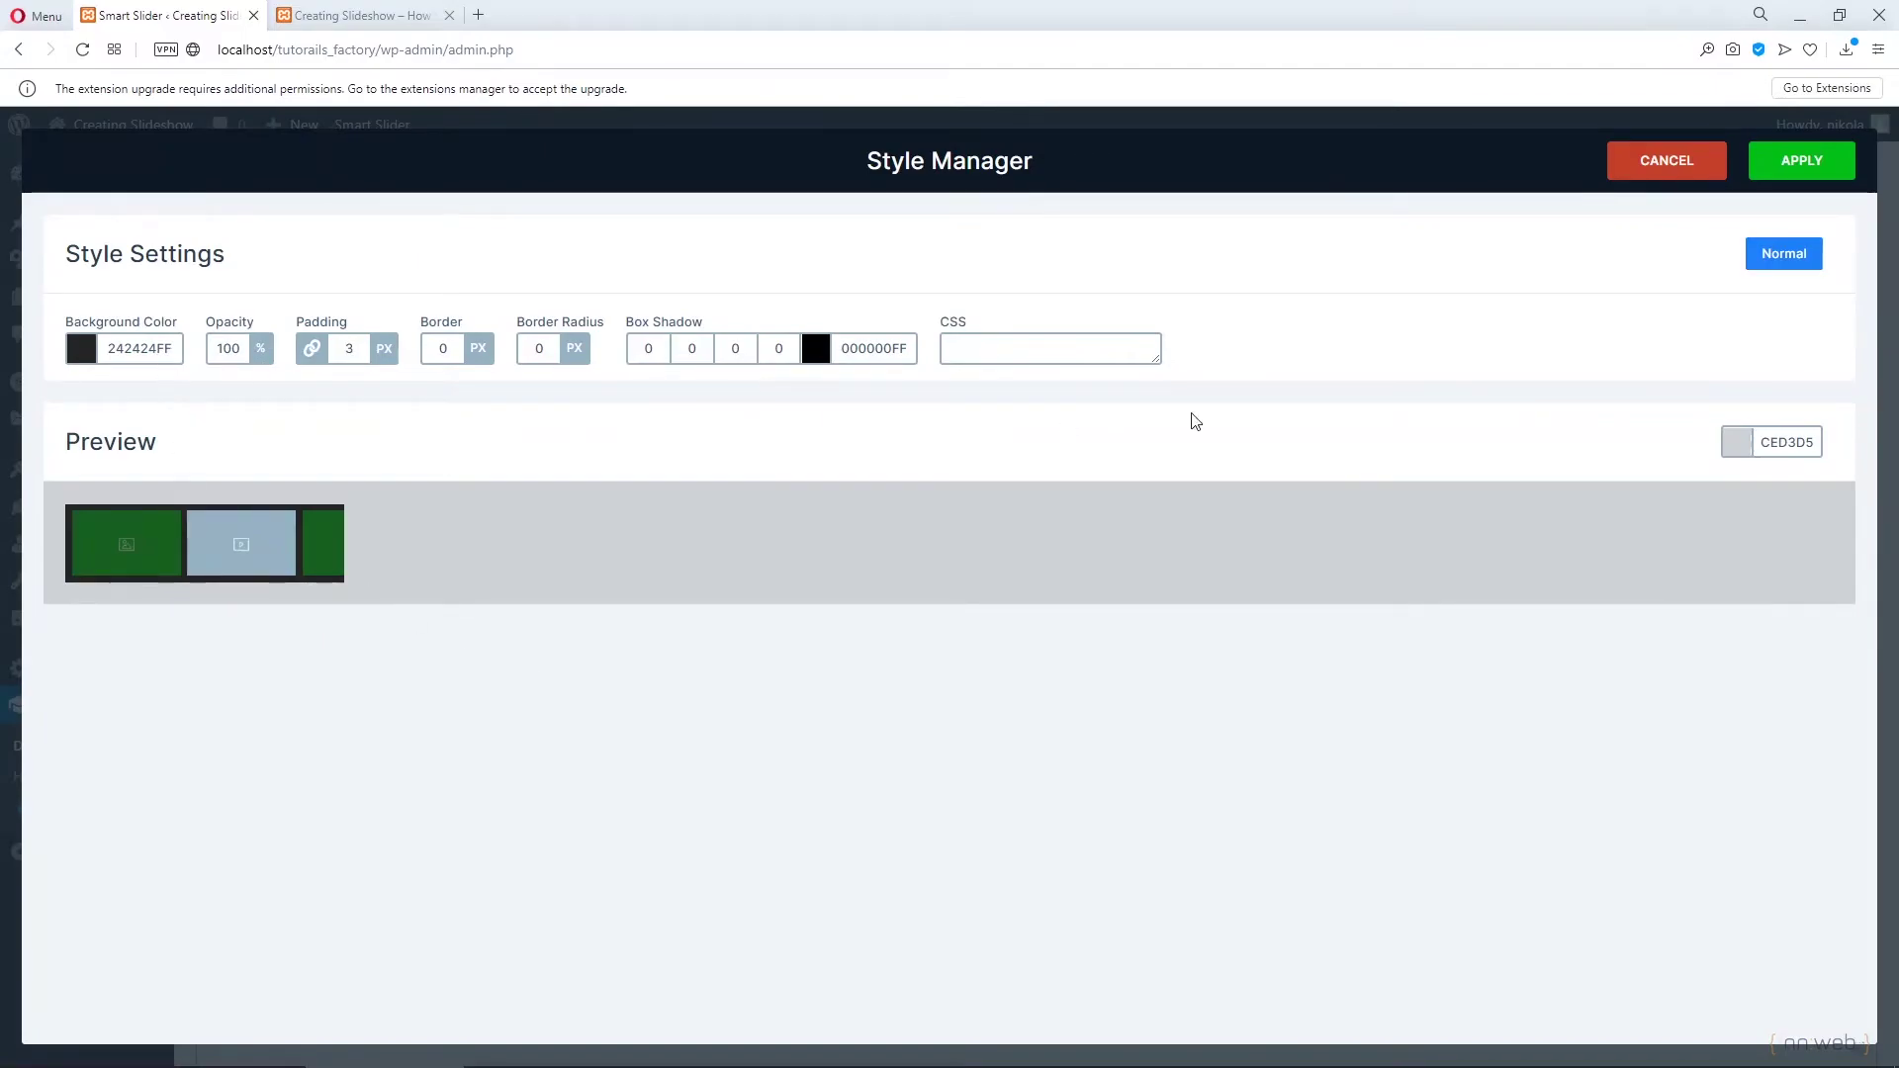
left_click(1681, 166)
left_click(649, 667)
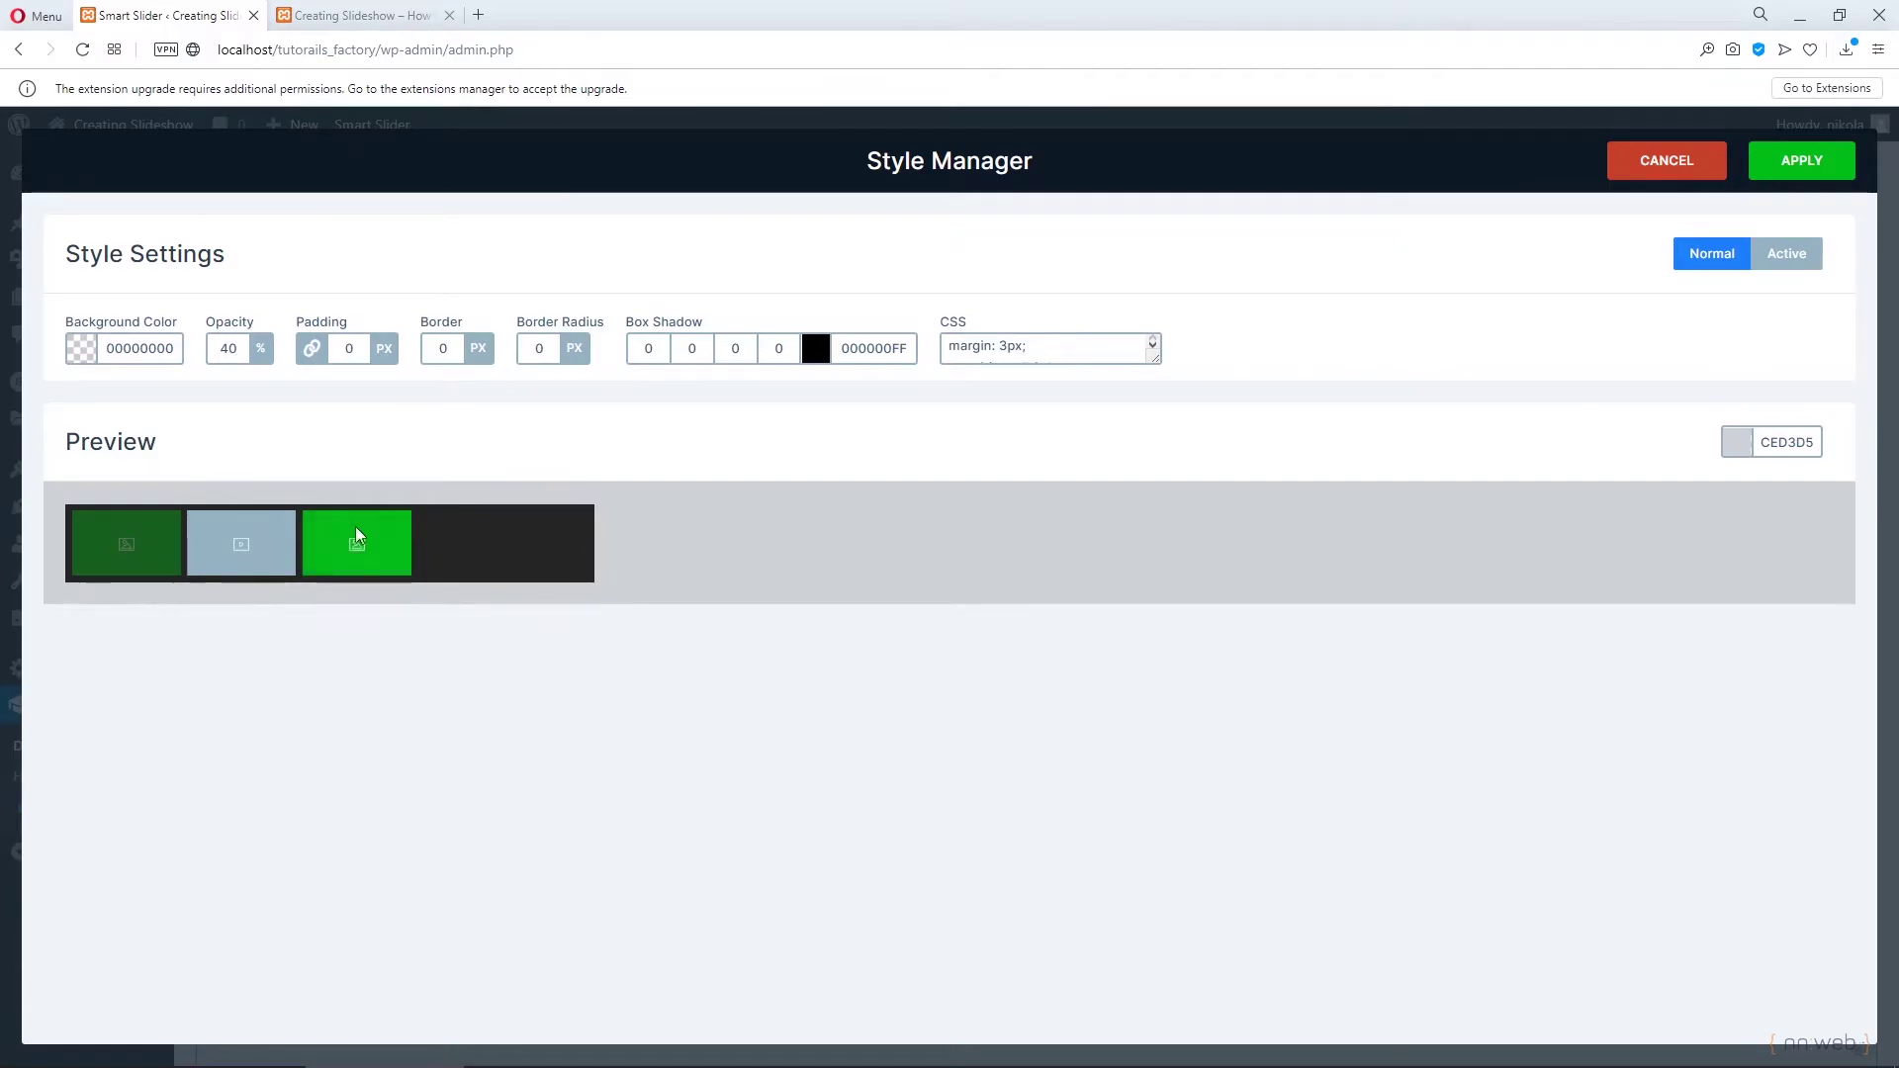
left_click(1664, 172)
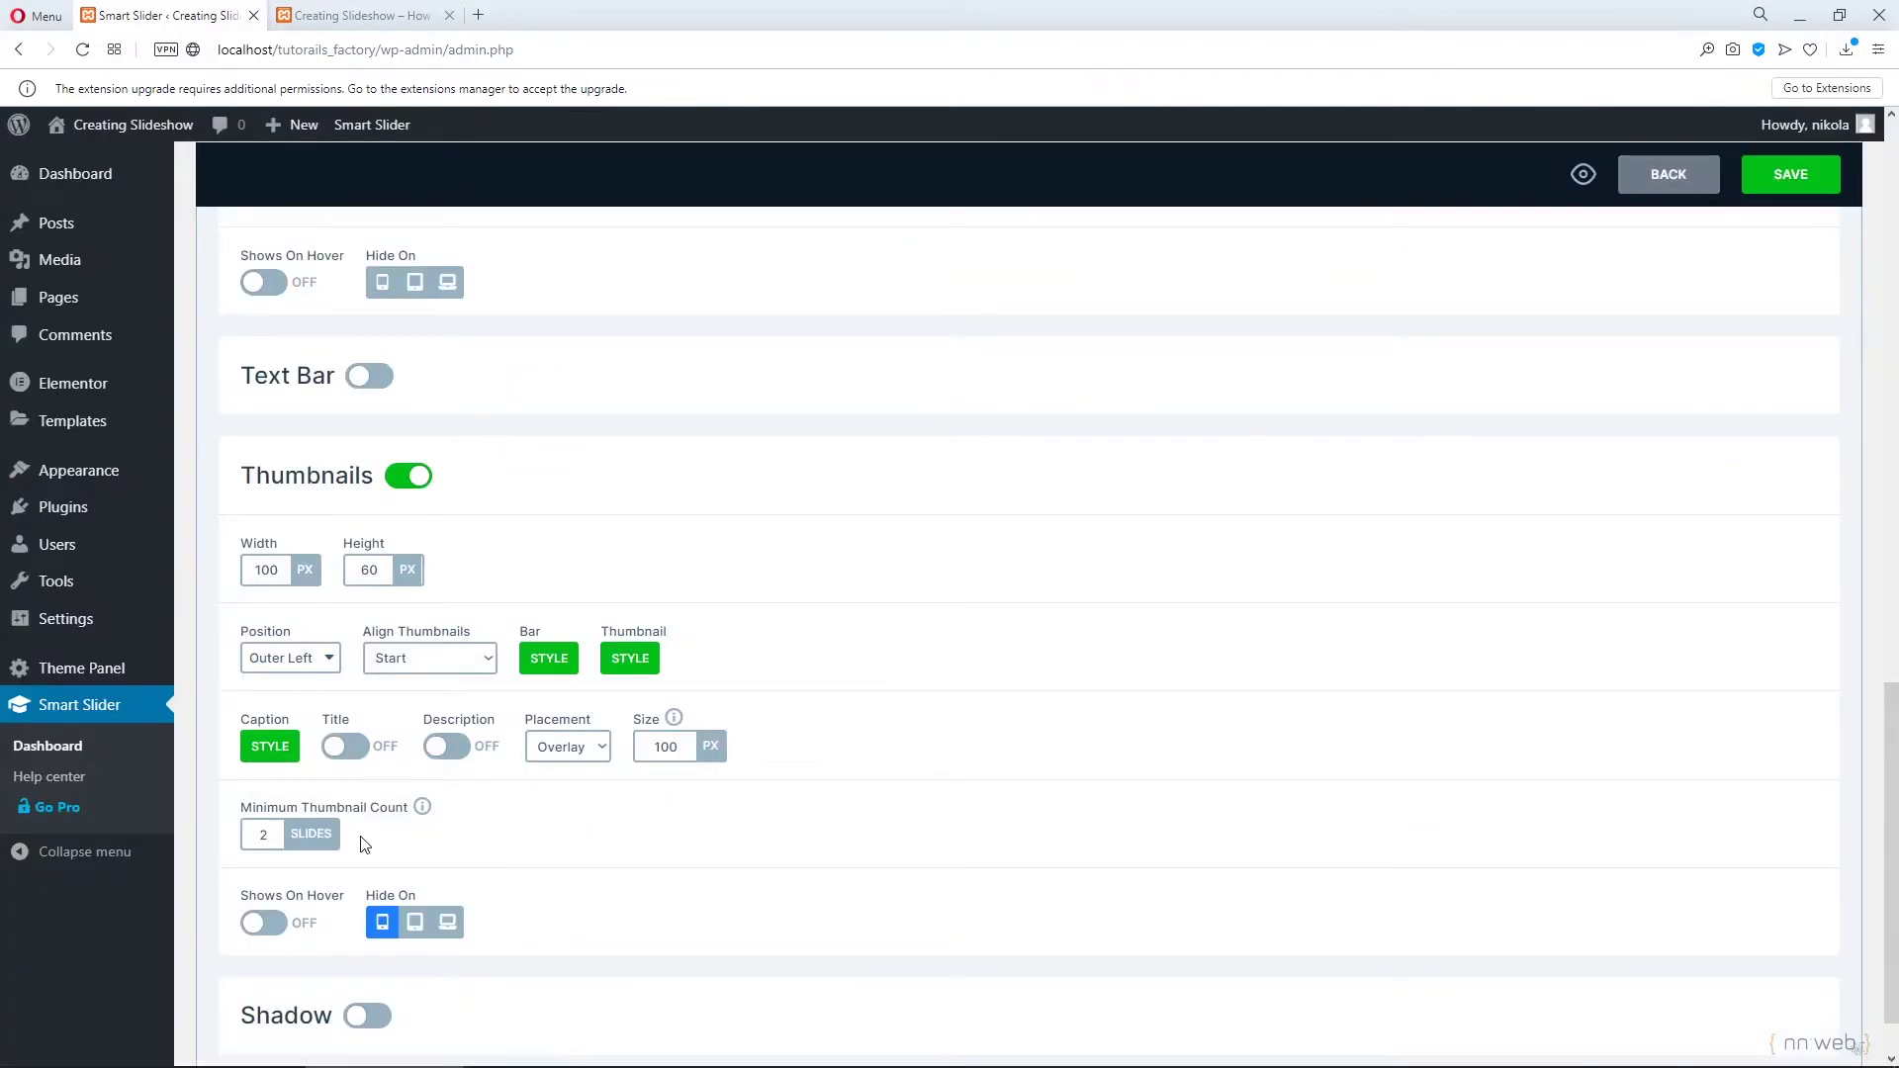
scroll(395, 823, "down", 1)
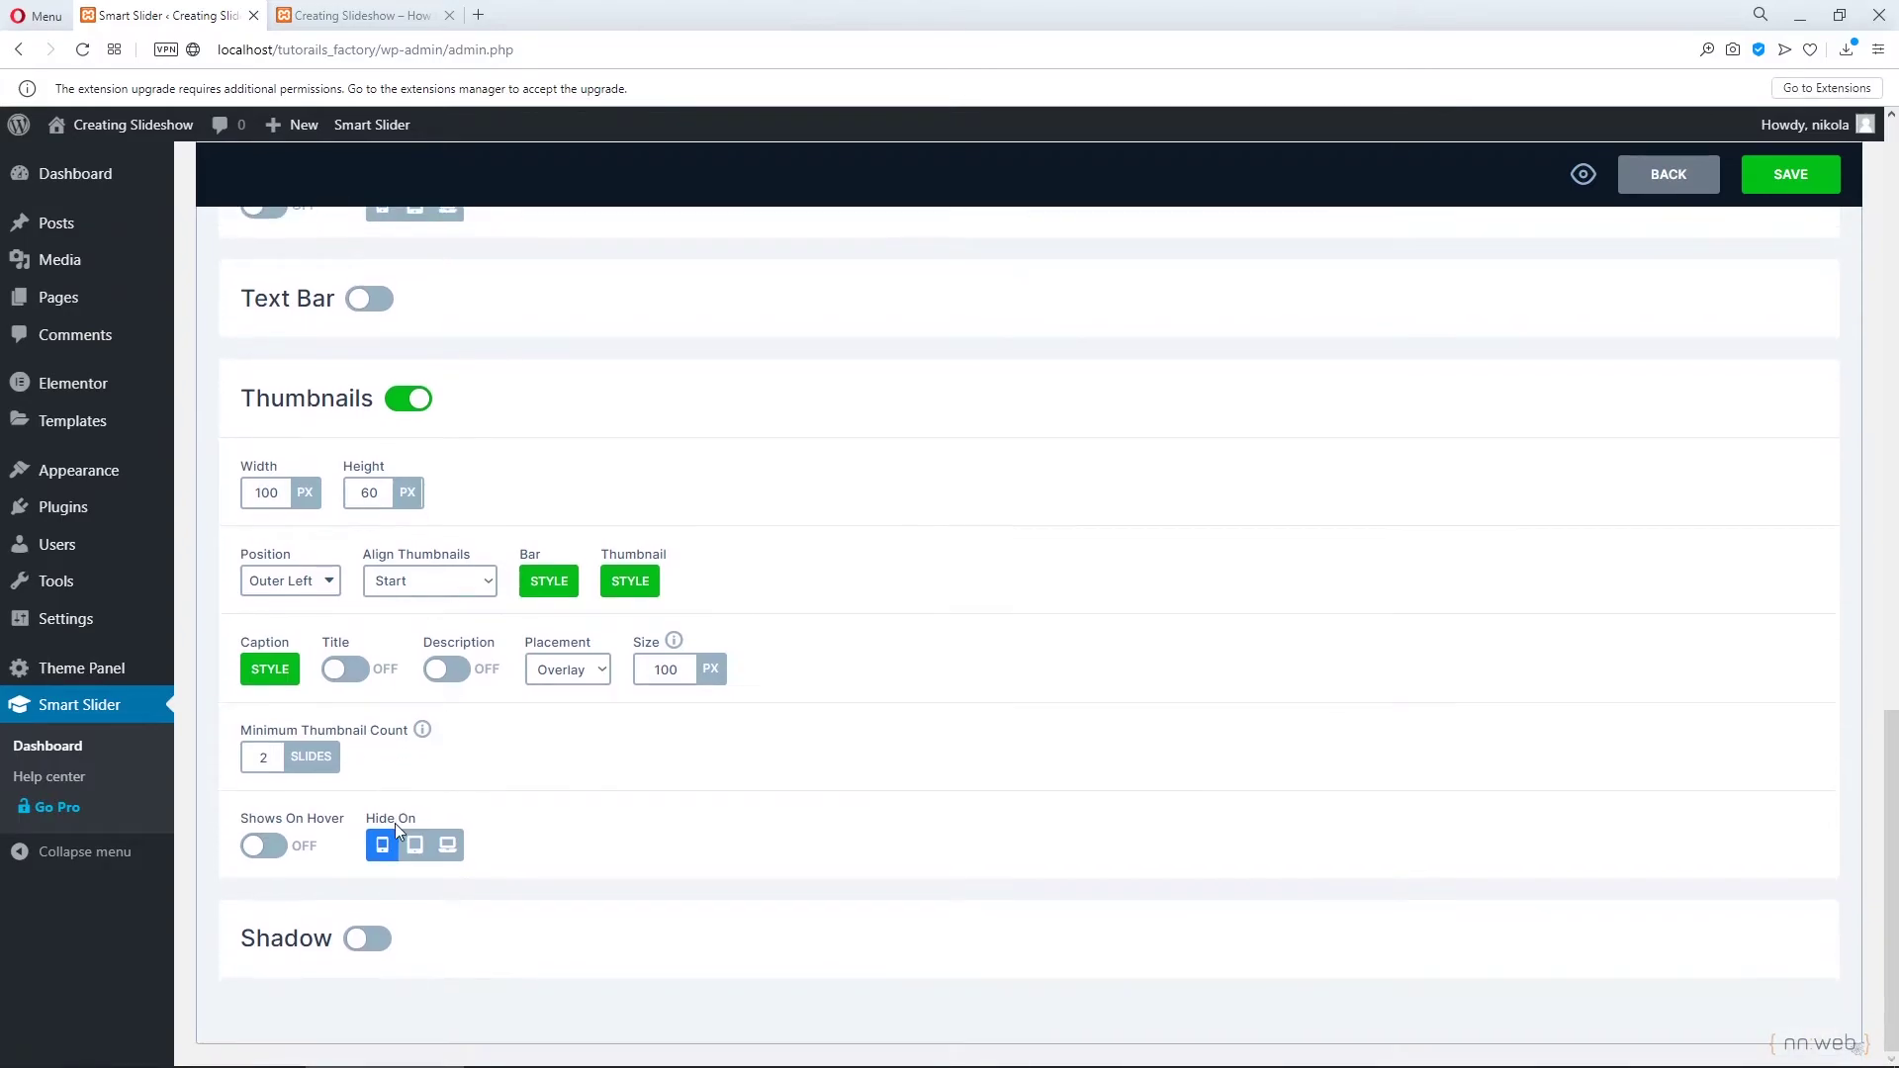
Save, then reload the live slideshow and test the Antarctica and rainforest thumbnails before returning to settings.
left_click(1777, 183)
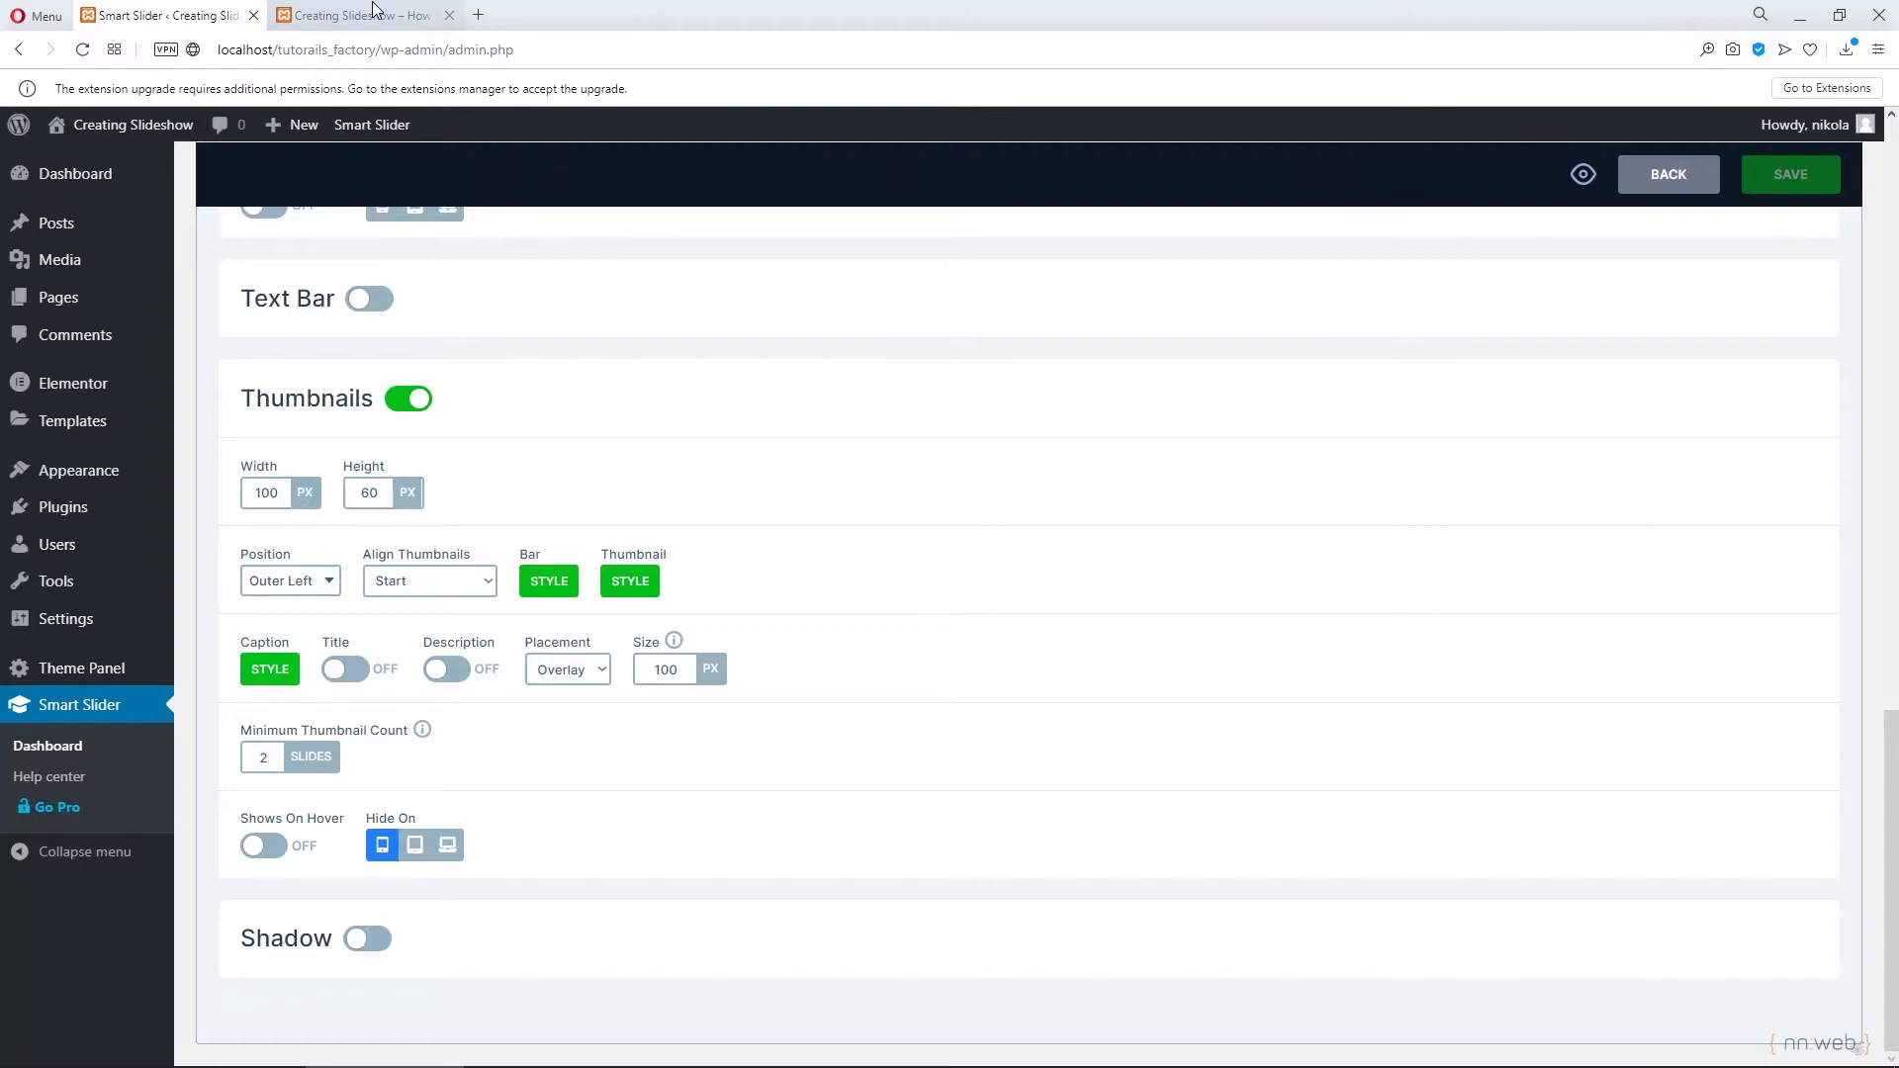
left_click(359, 14)
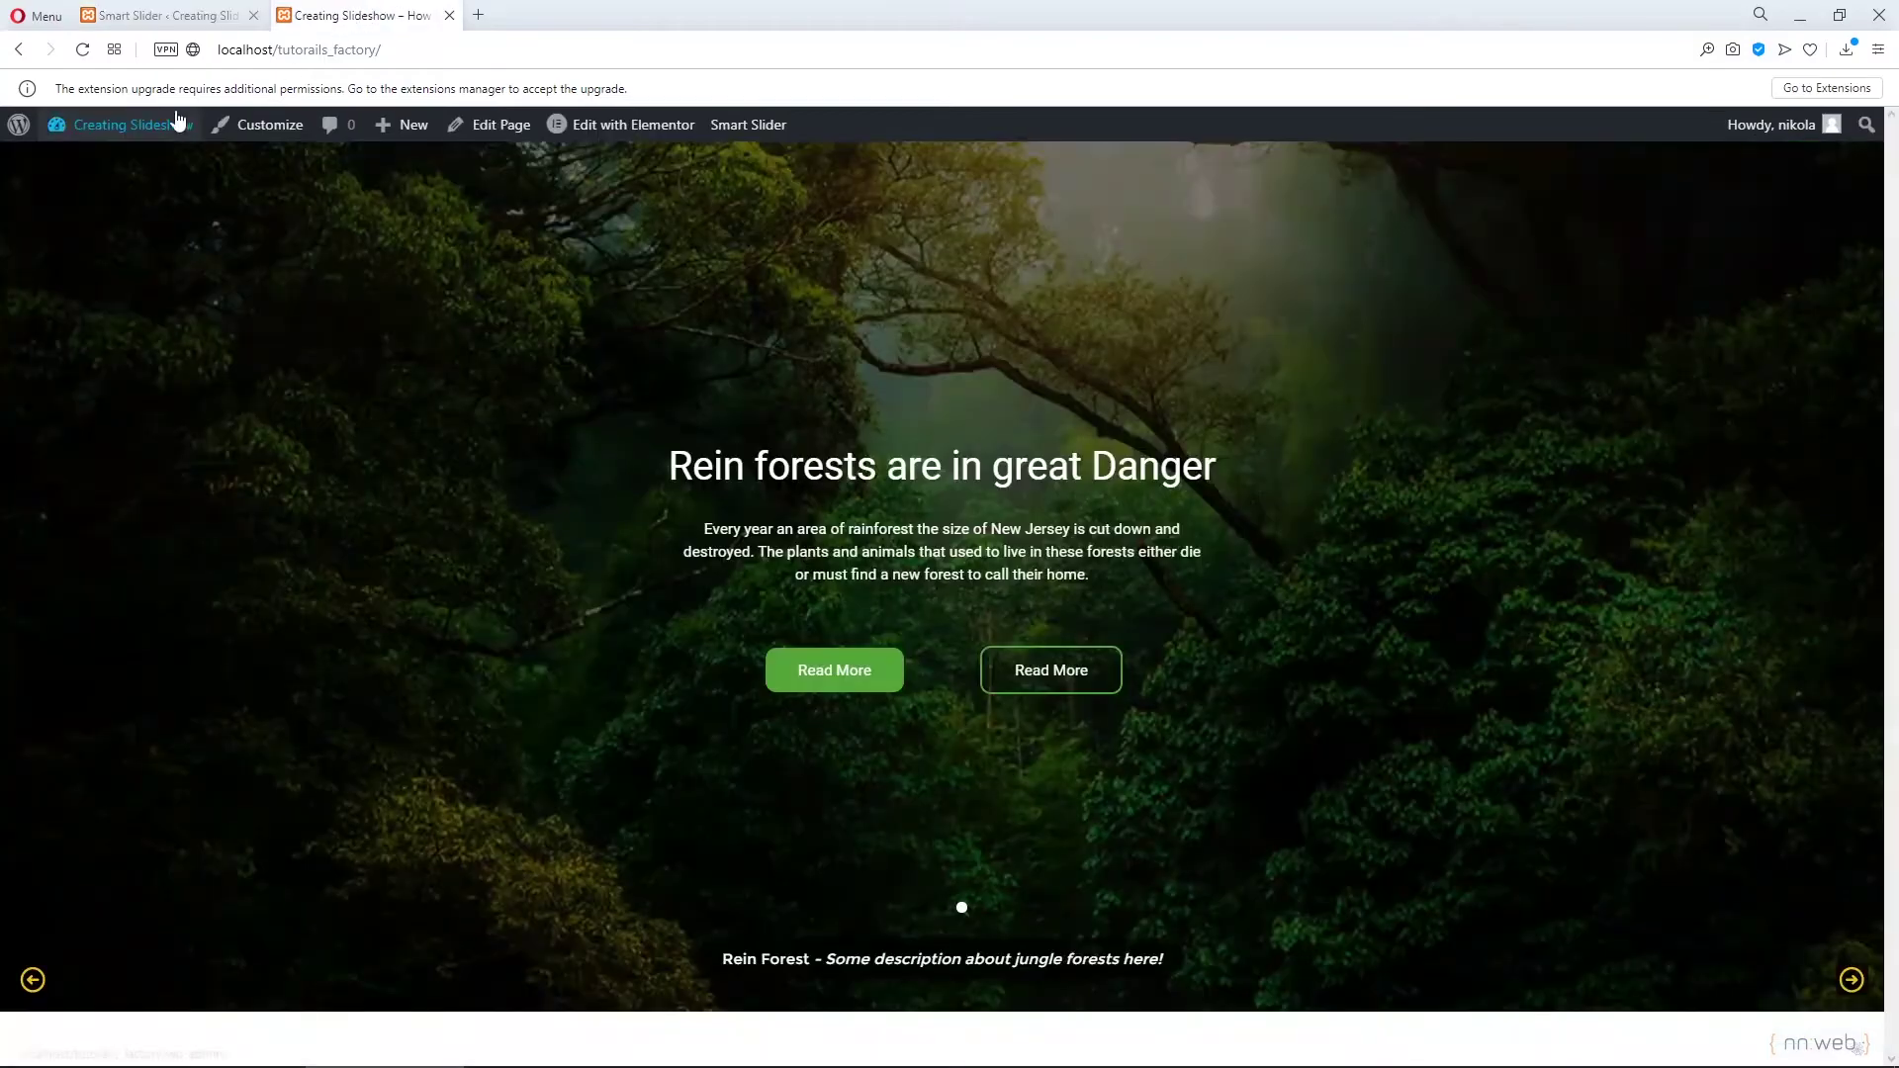
left_click(85, 52)
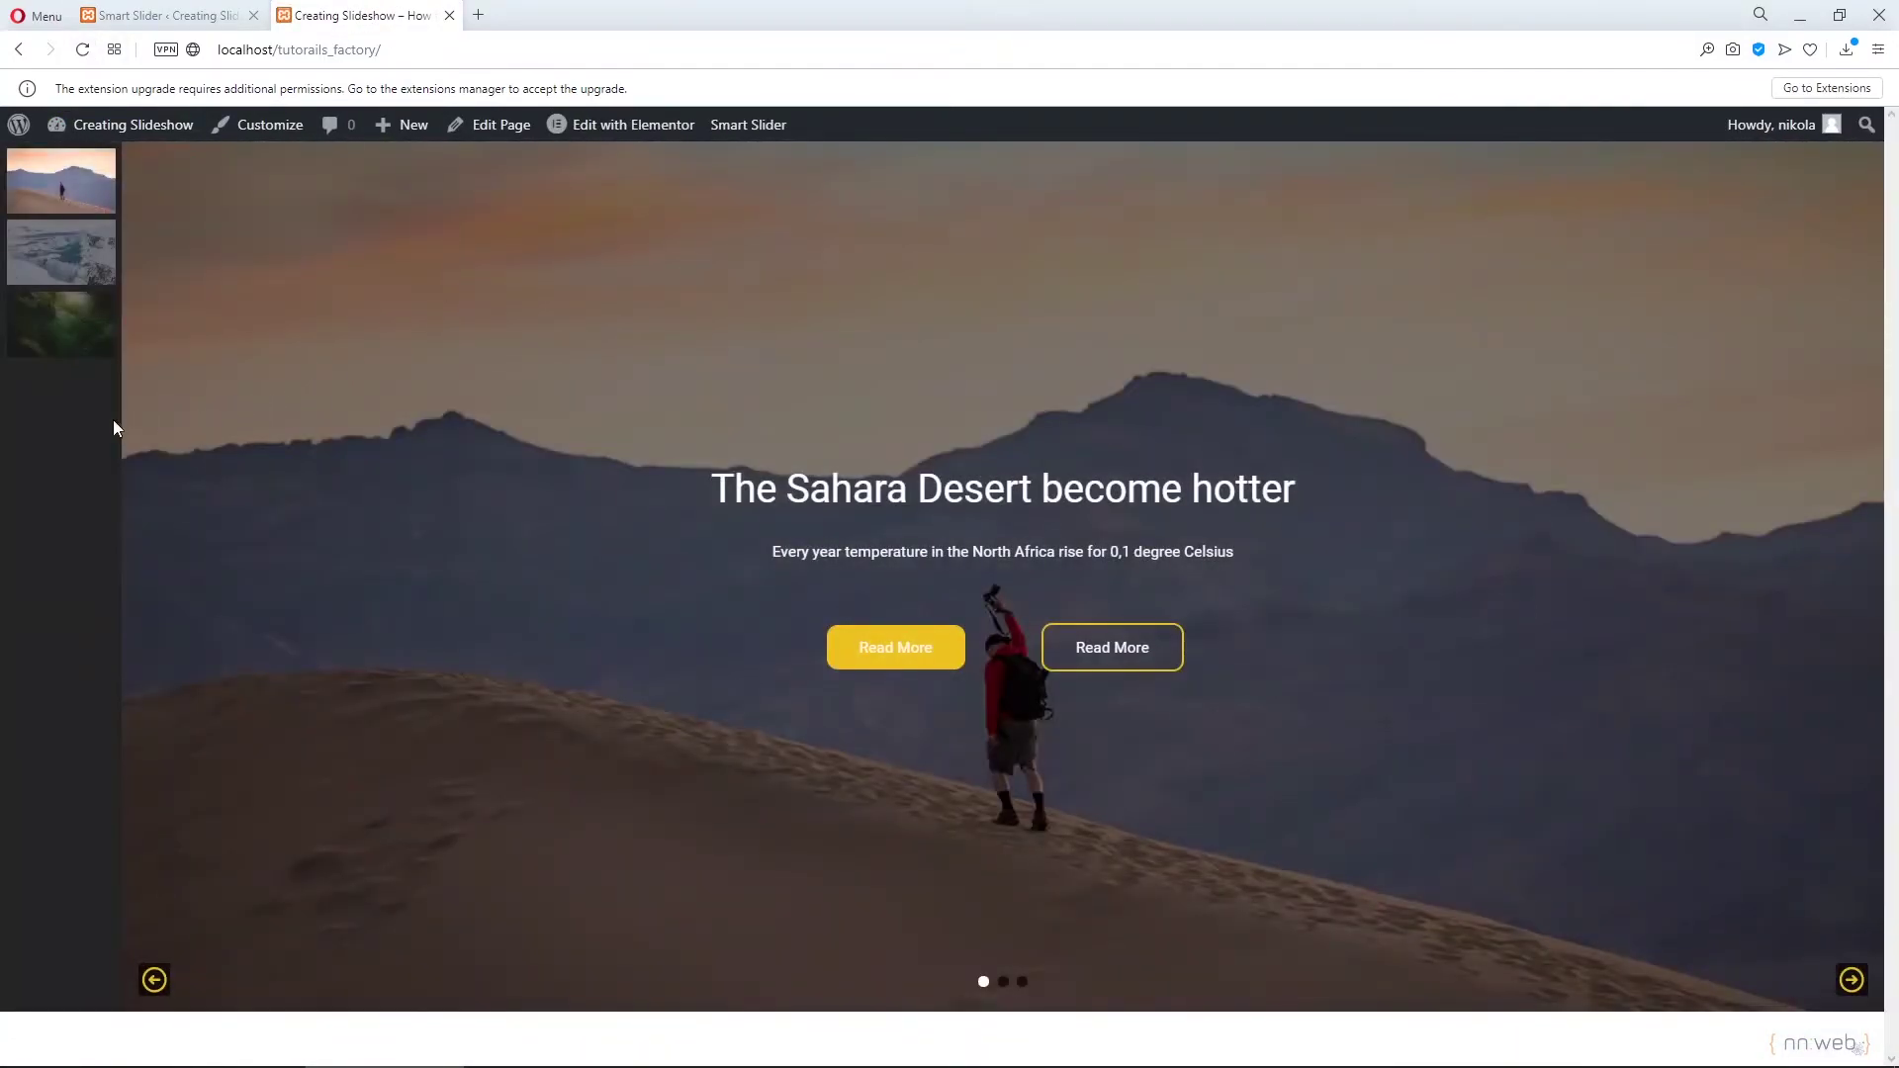
left_click(60, 259)
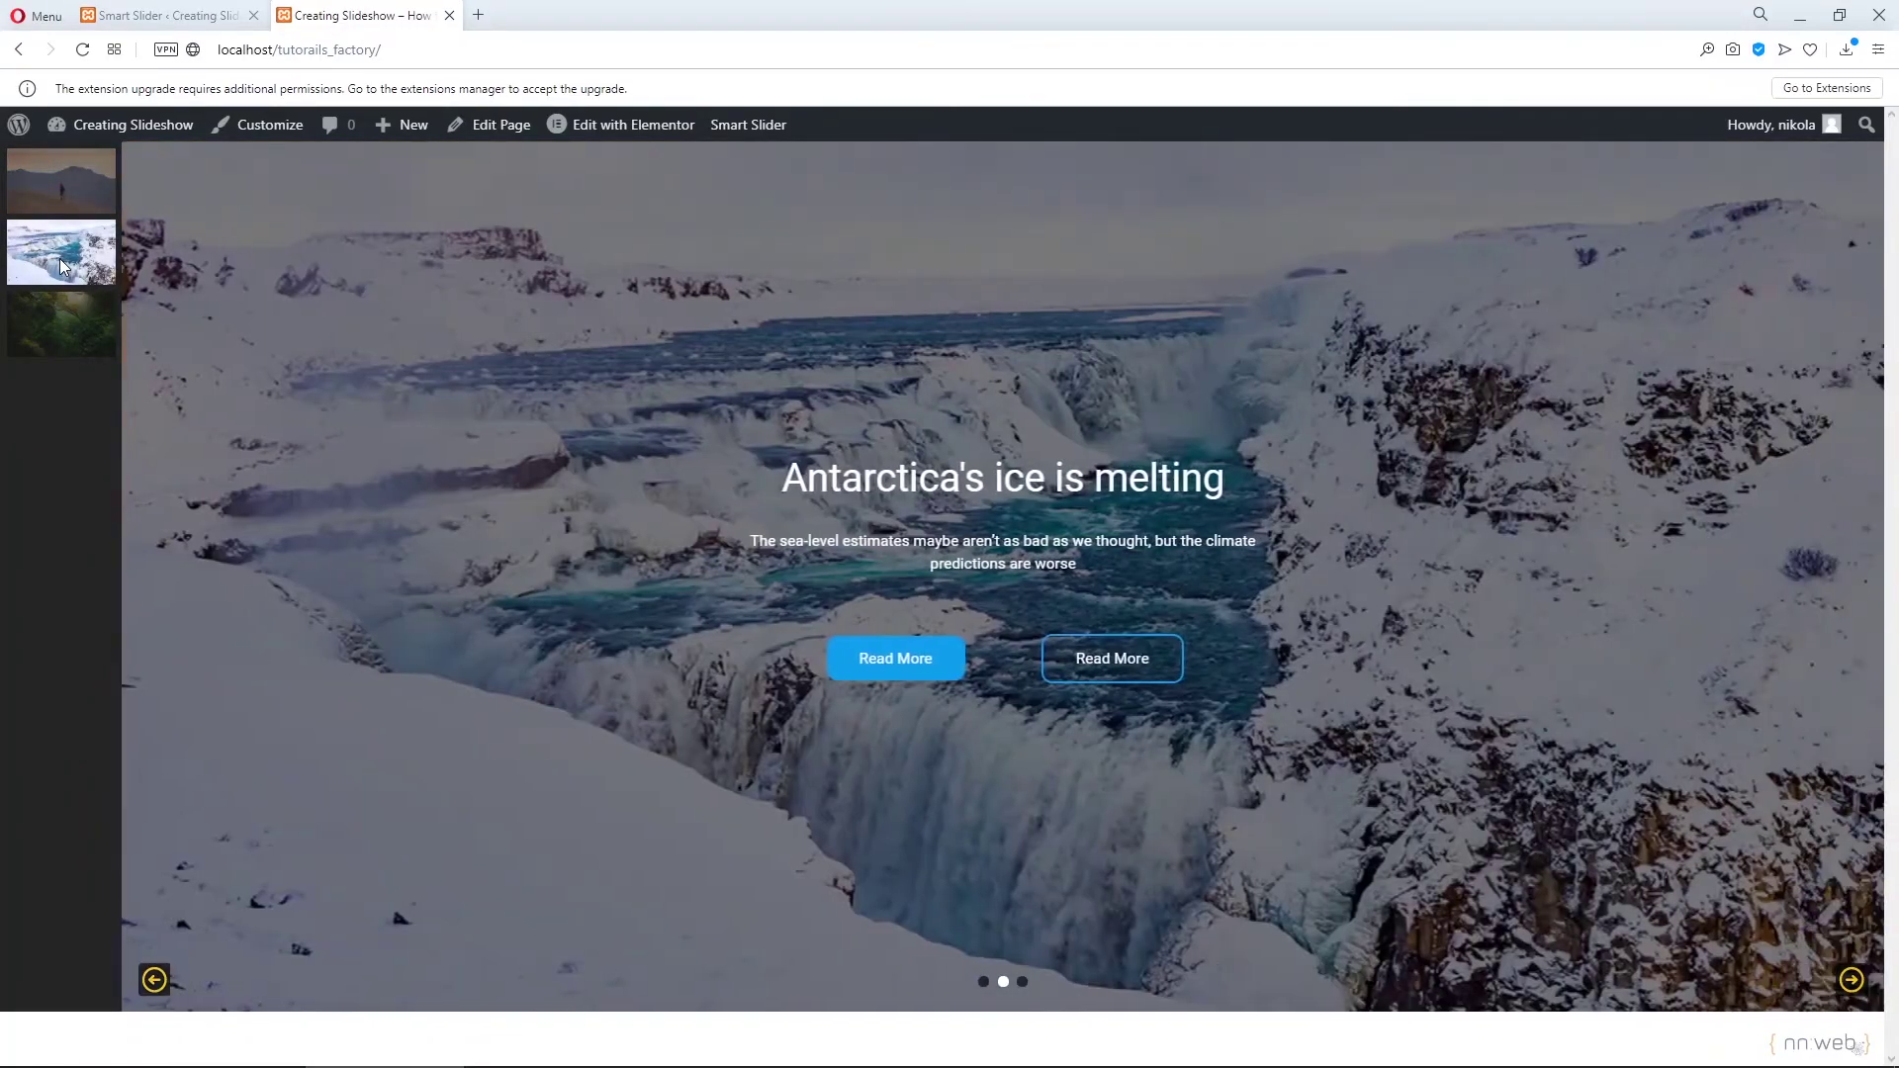
left_click(62, 307)
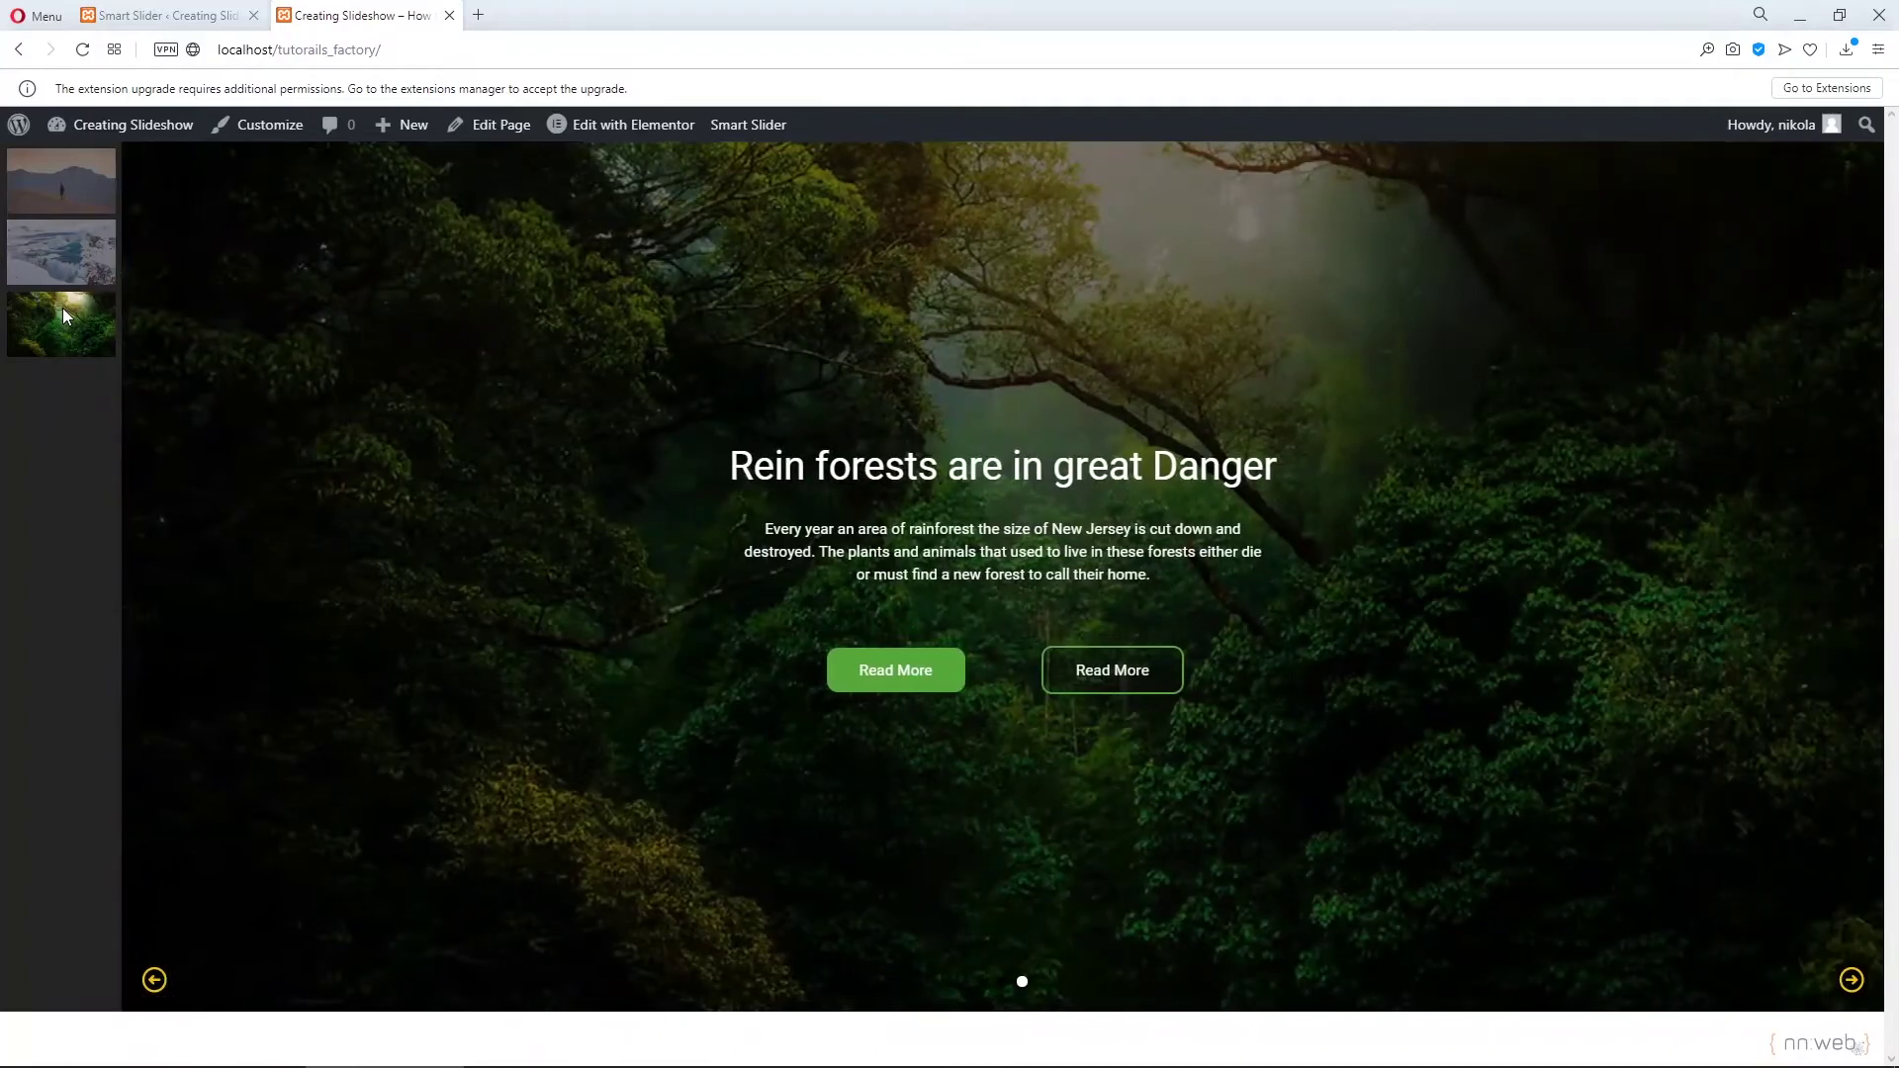
left_click(188, 15)
Move the thumbnail position to Middle Left inside the slides.
left_click(307, 587)
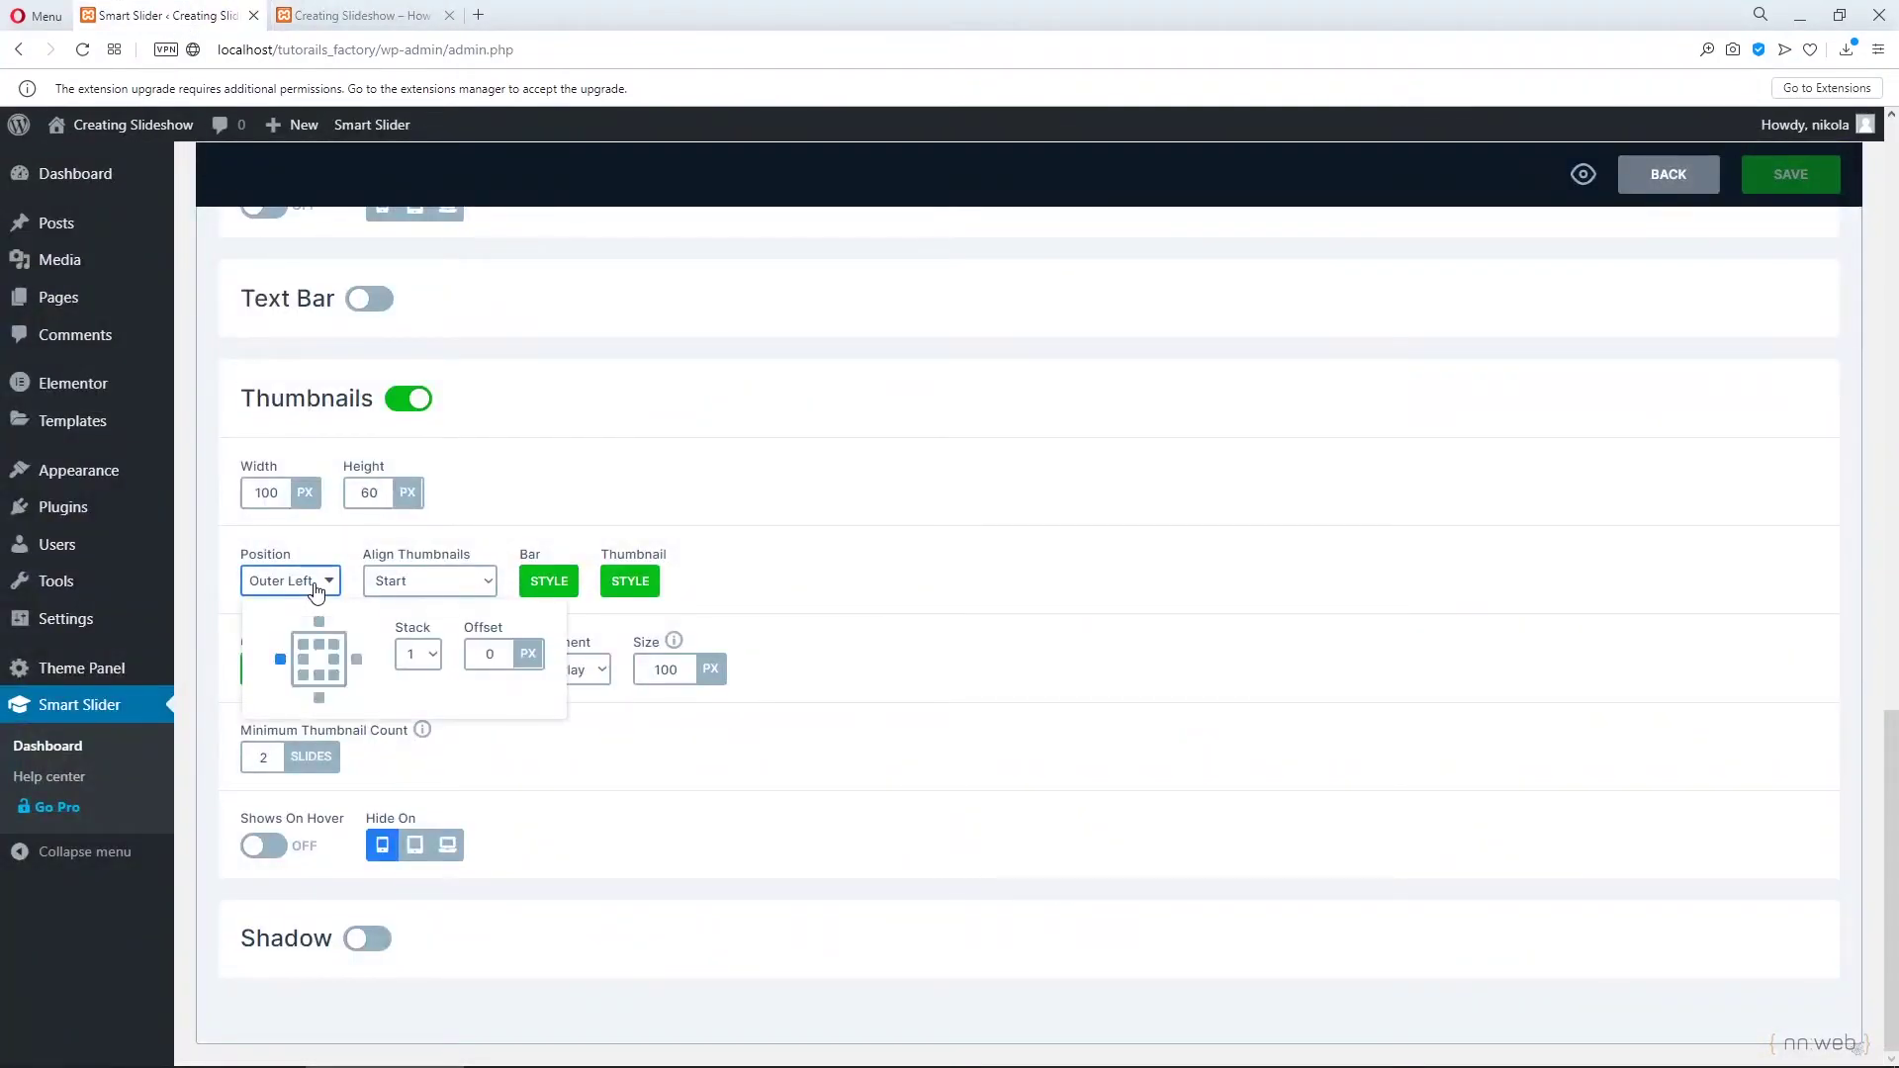
left_click(303, 660)
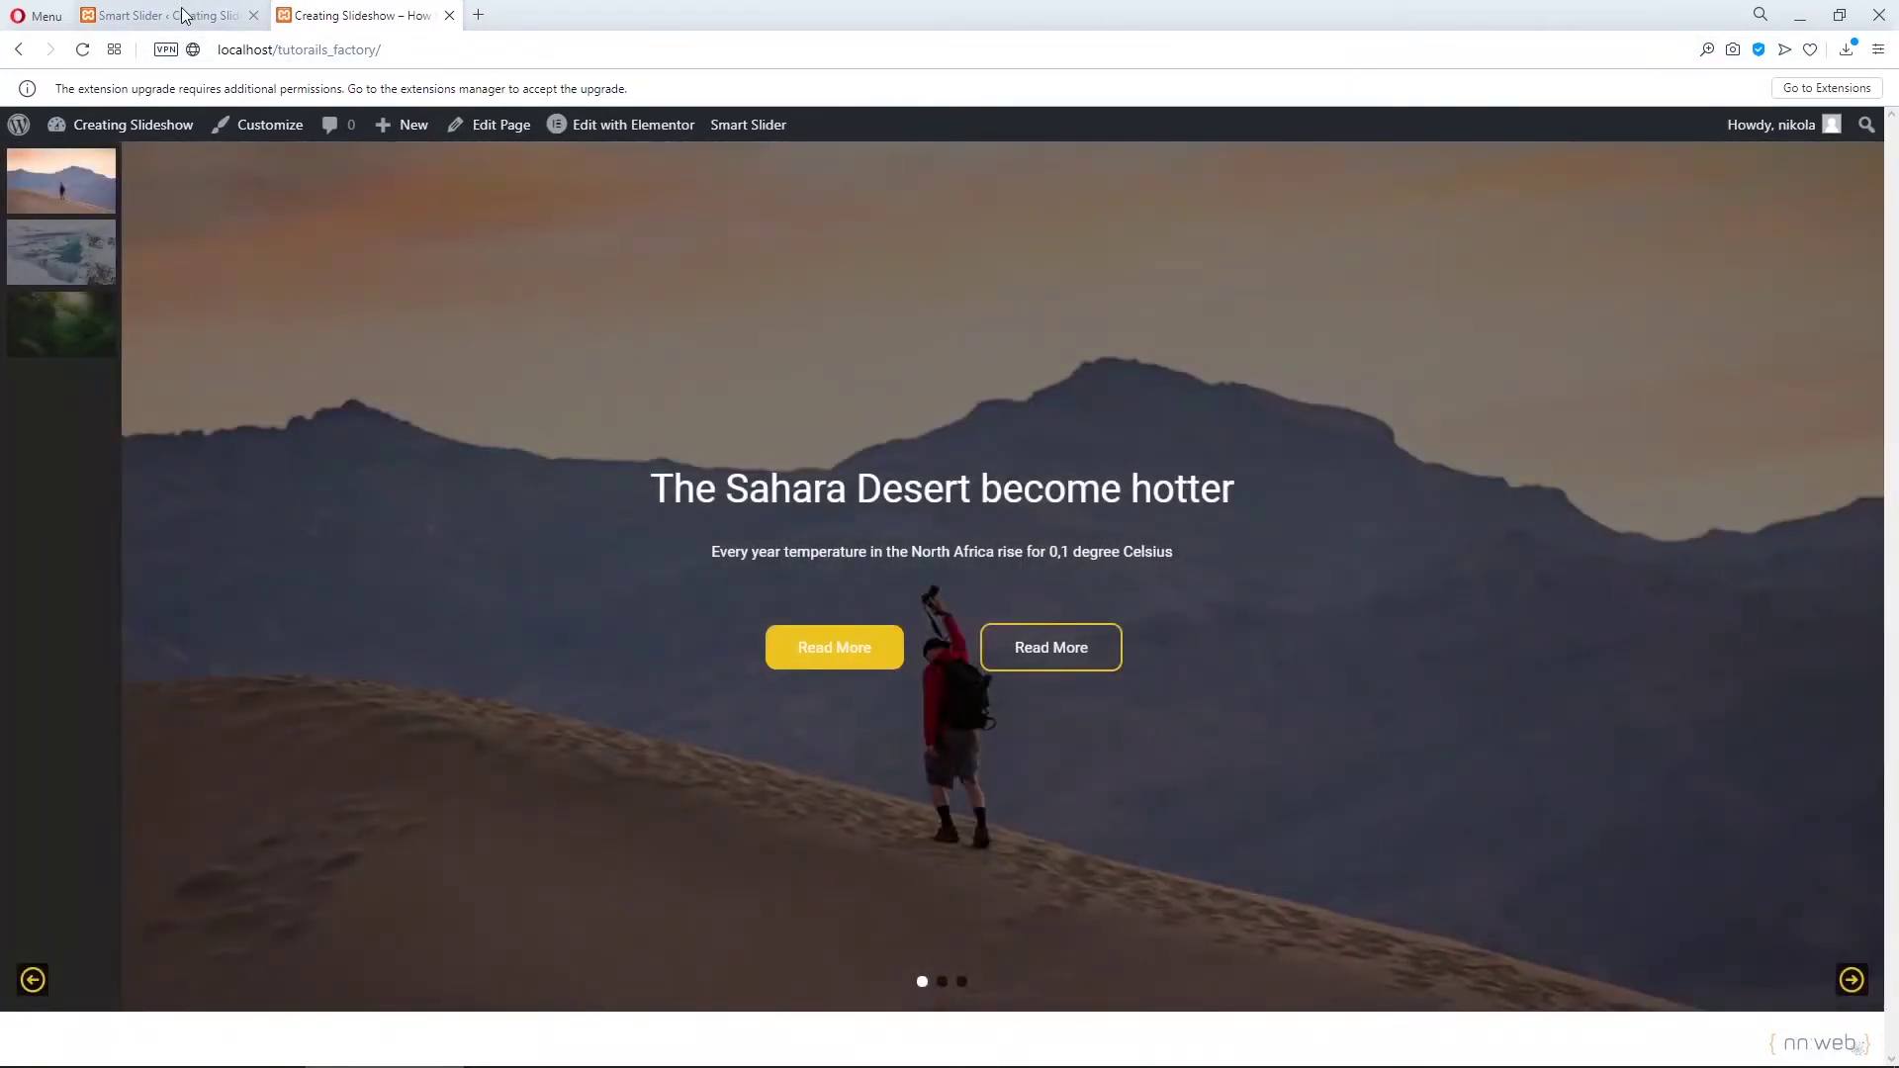
left_click(184, 10)
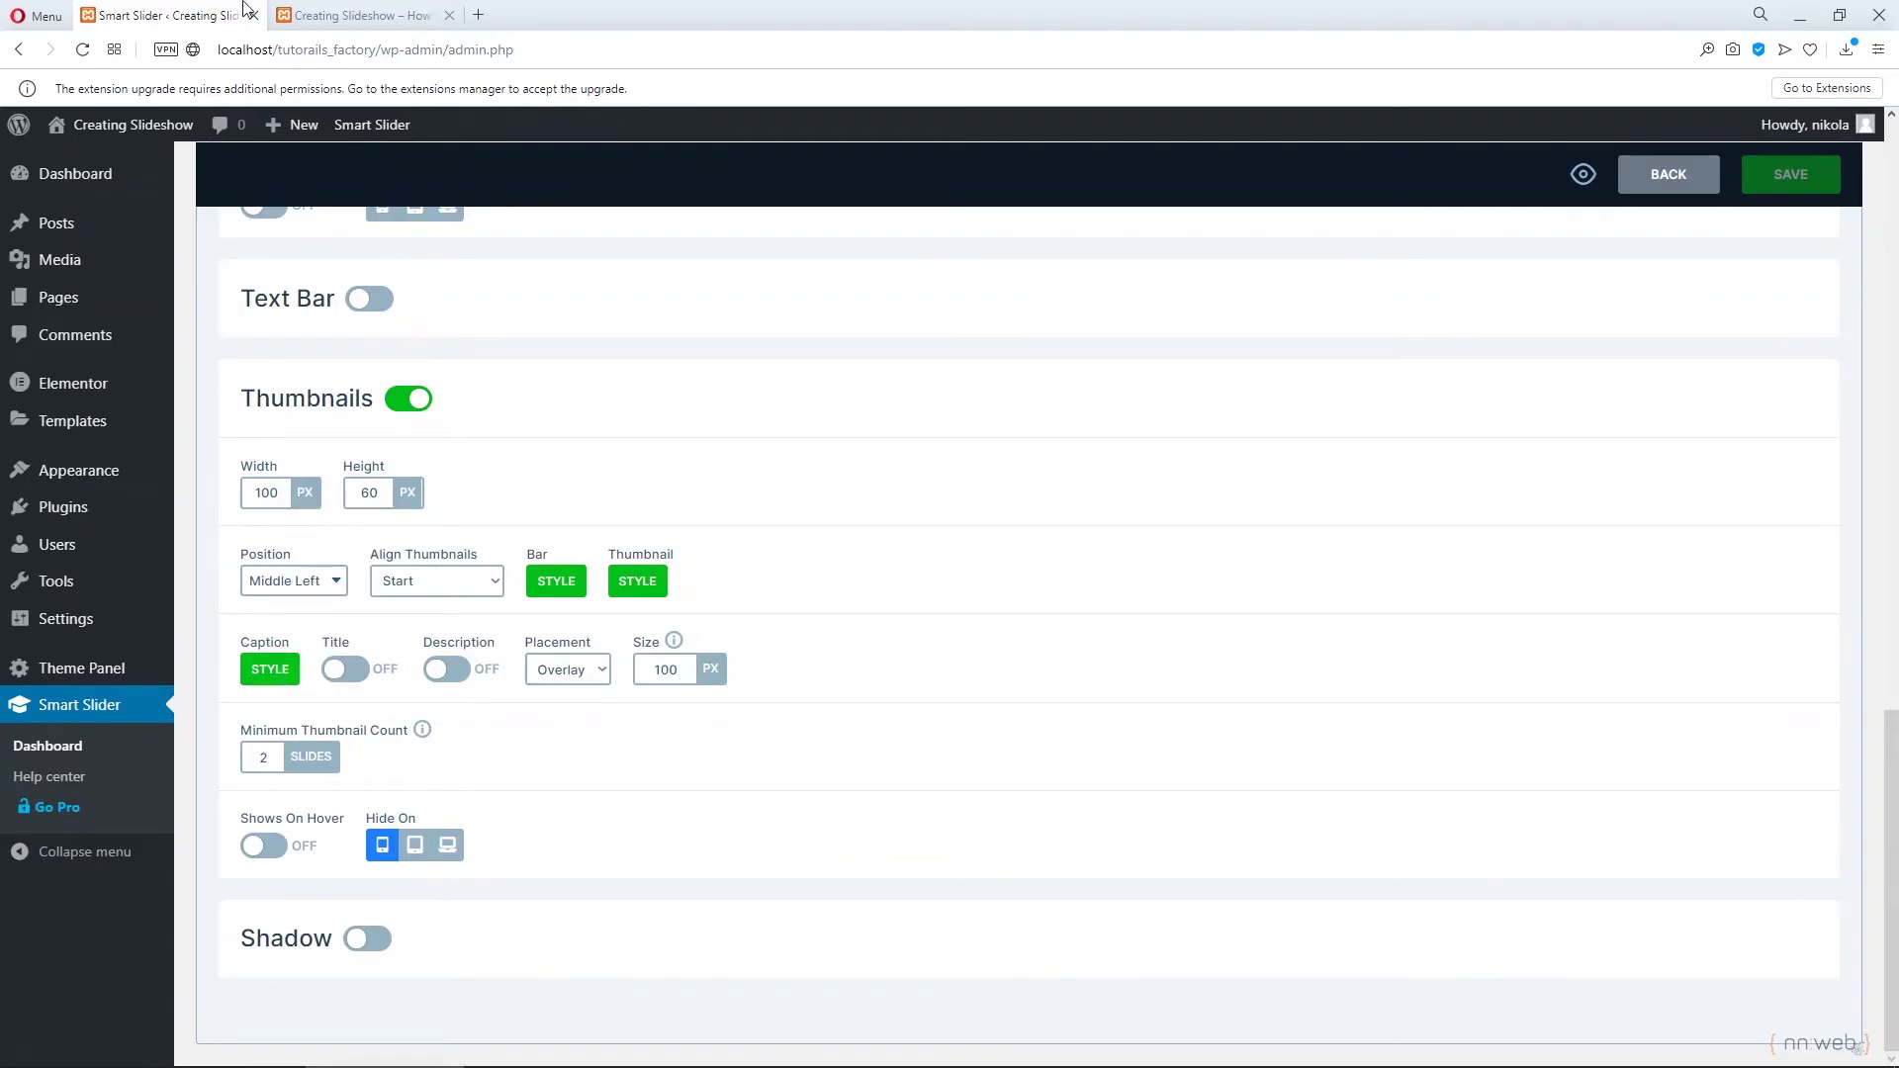
left_click(356, 15)
left_click(198, 10)
left_click(315, 588)
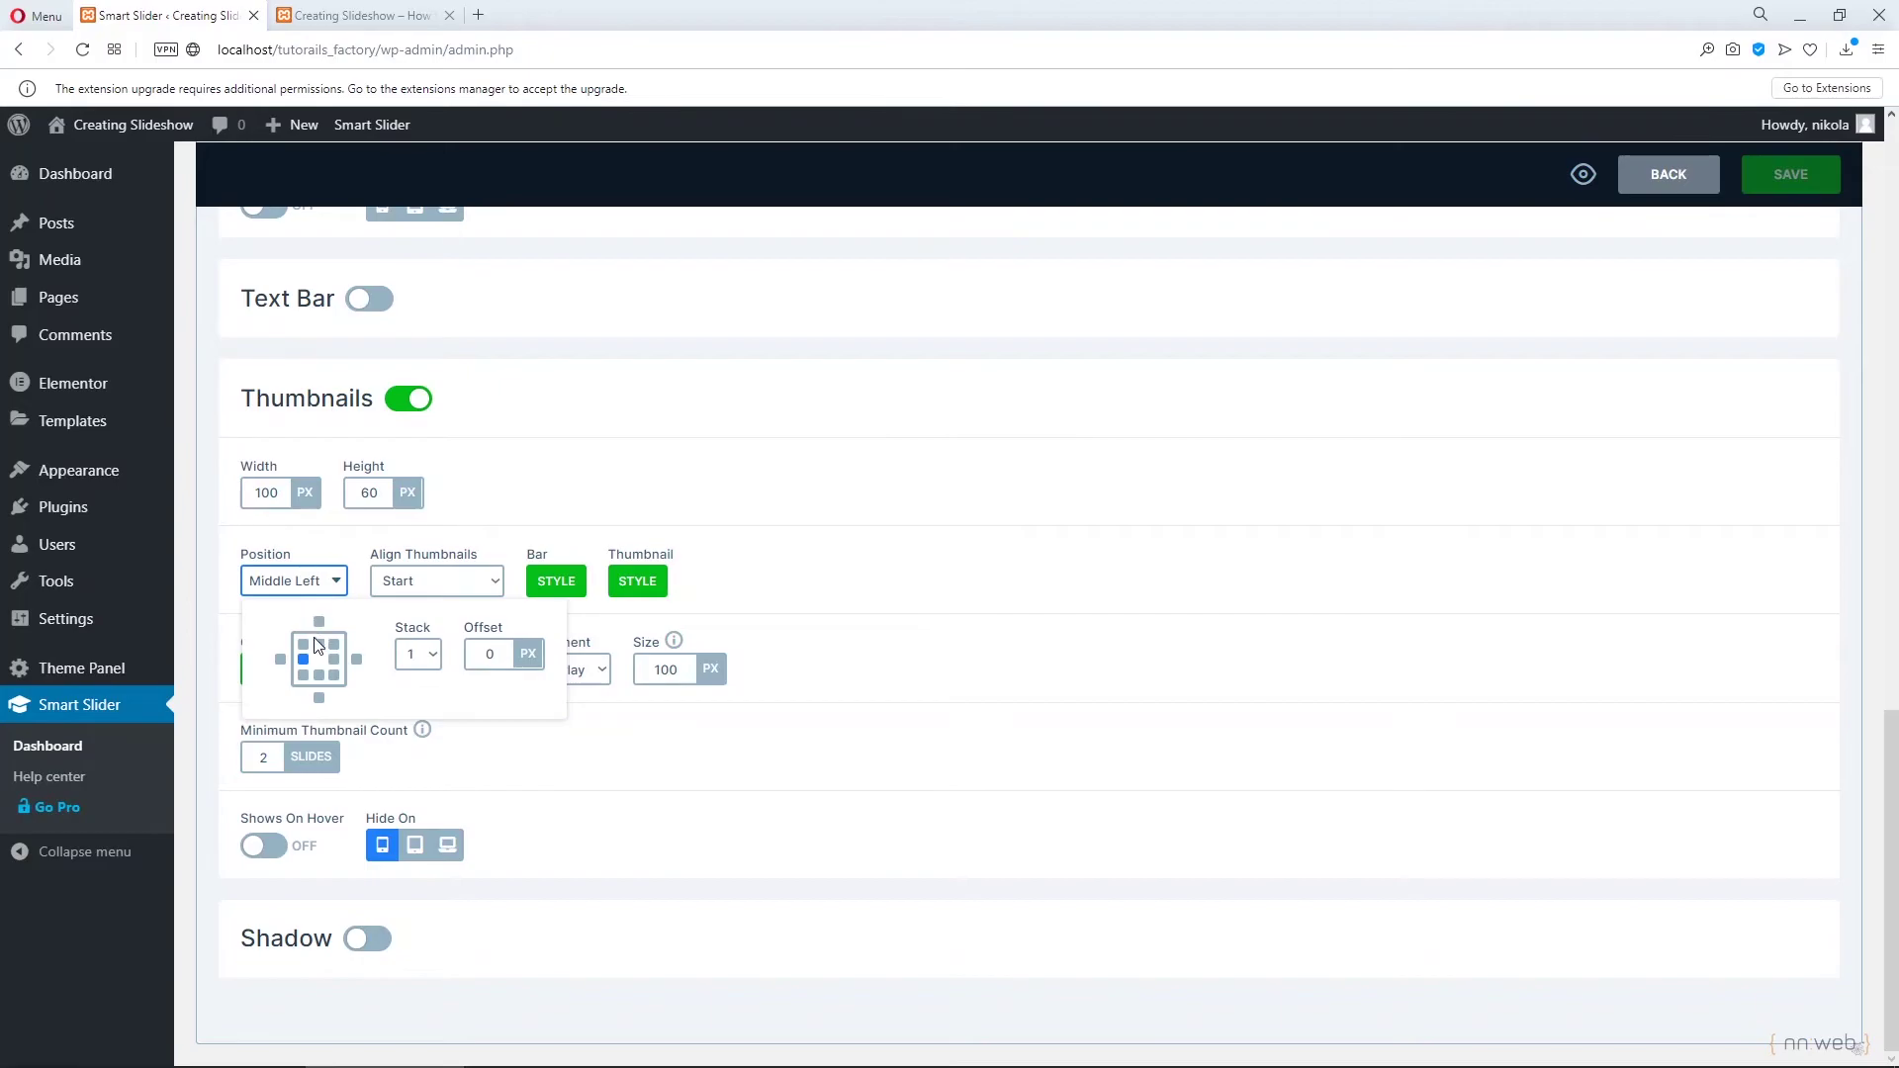
left_click(318, 589)
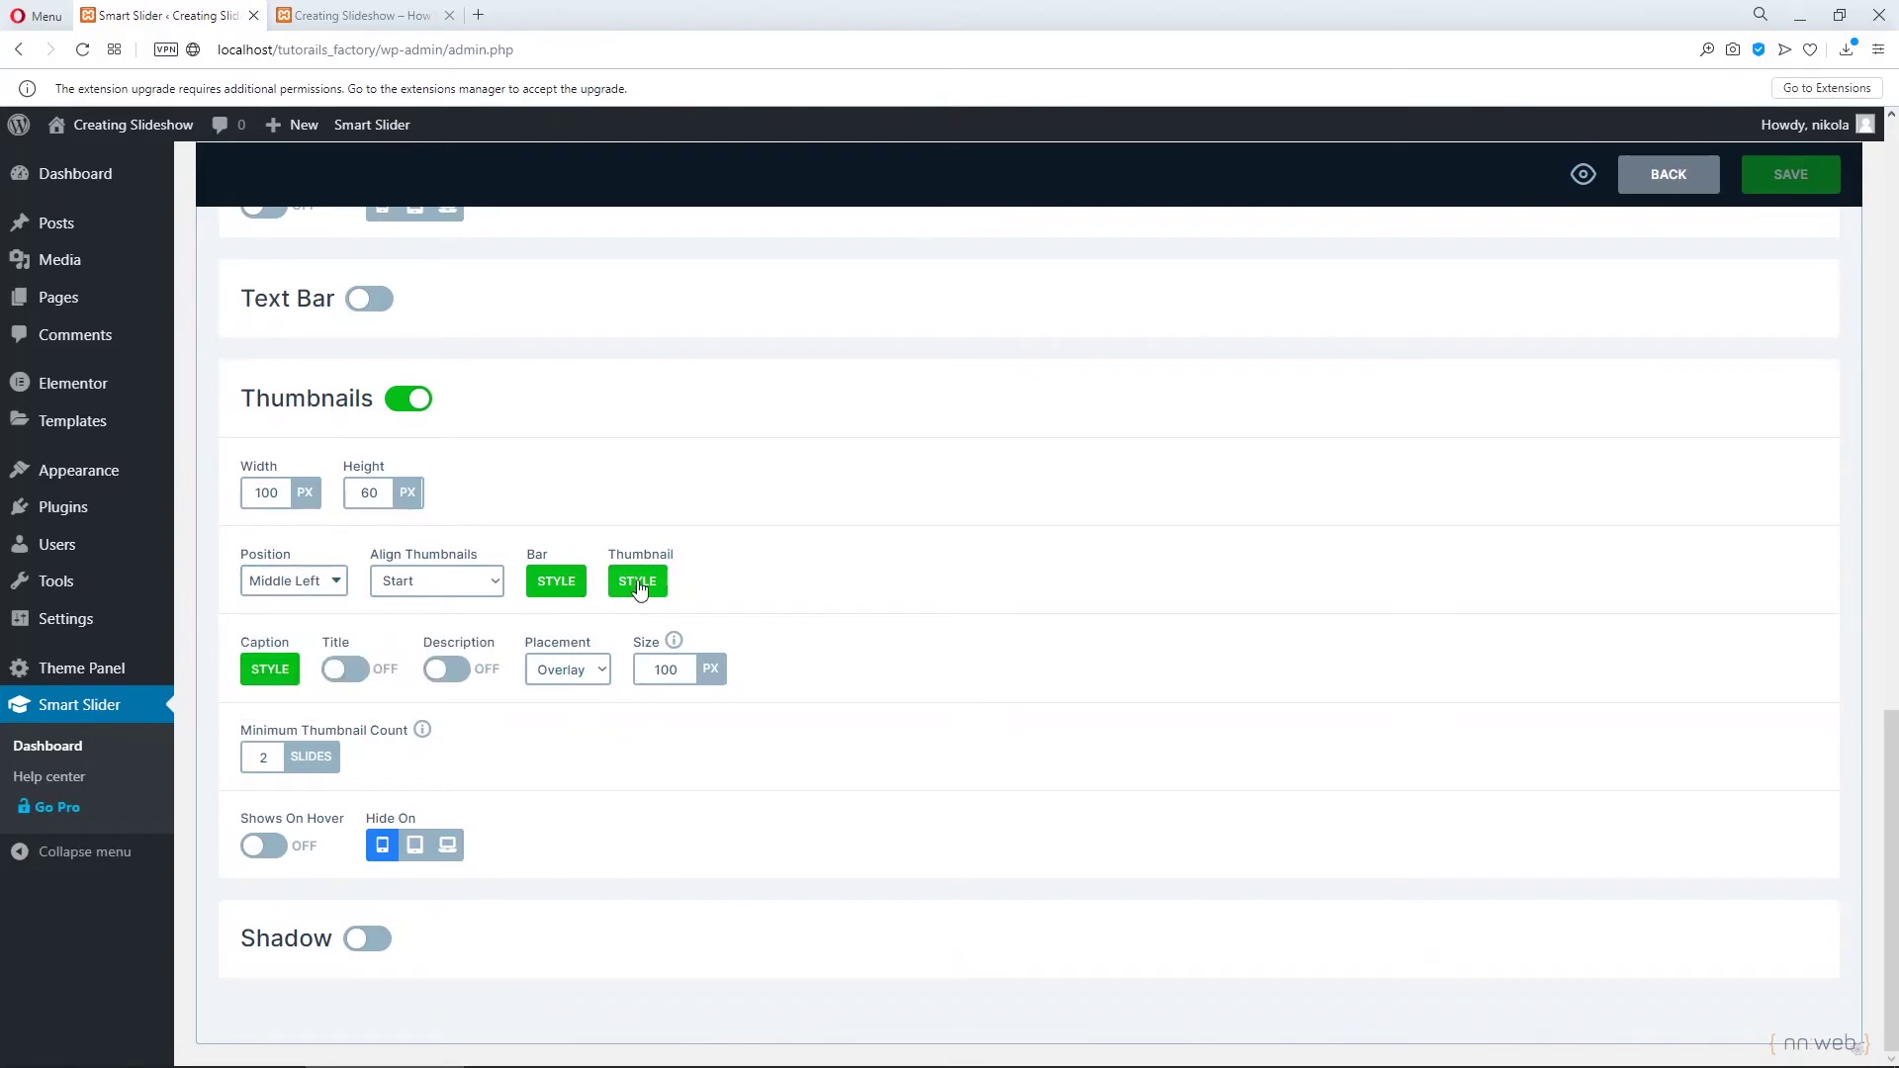
Give the thumbnail bar a transparent 00000000 background, apply it, and save the slider.
left_click(570, 585)
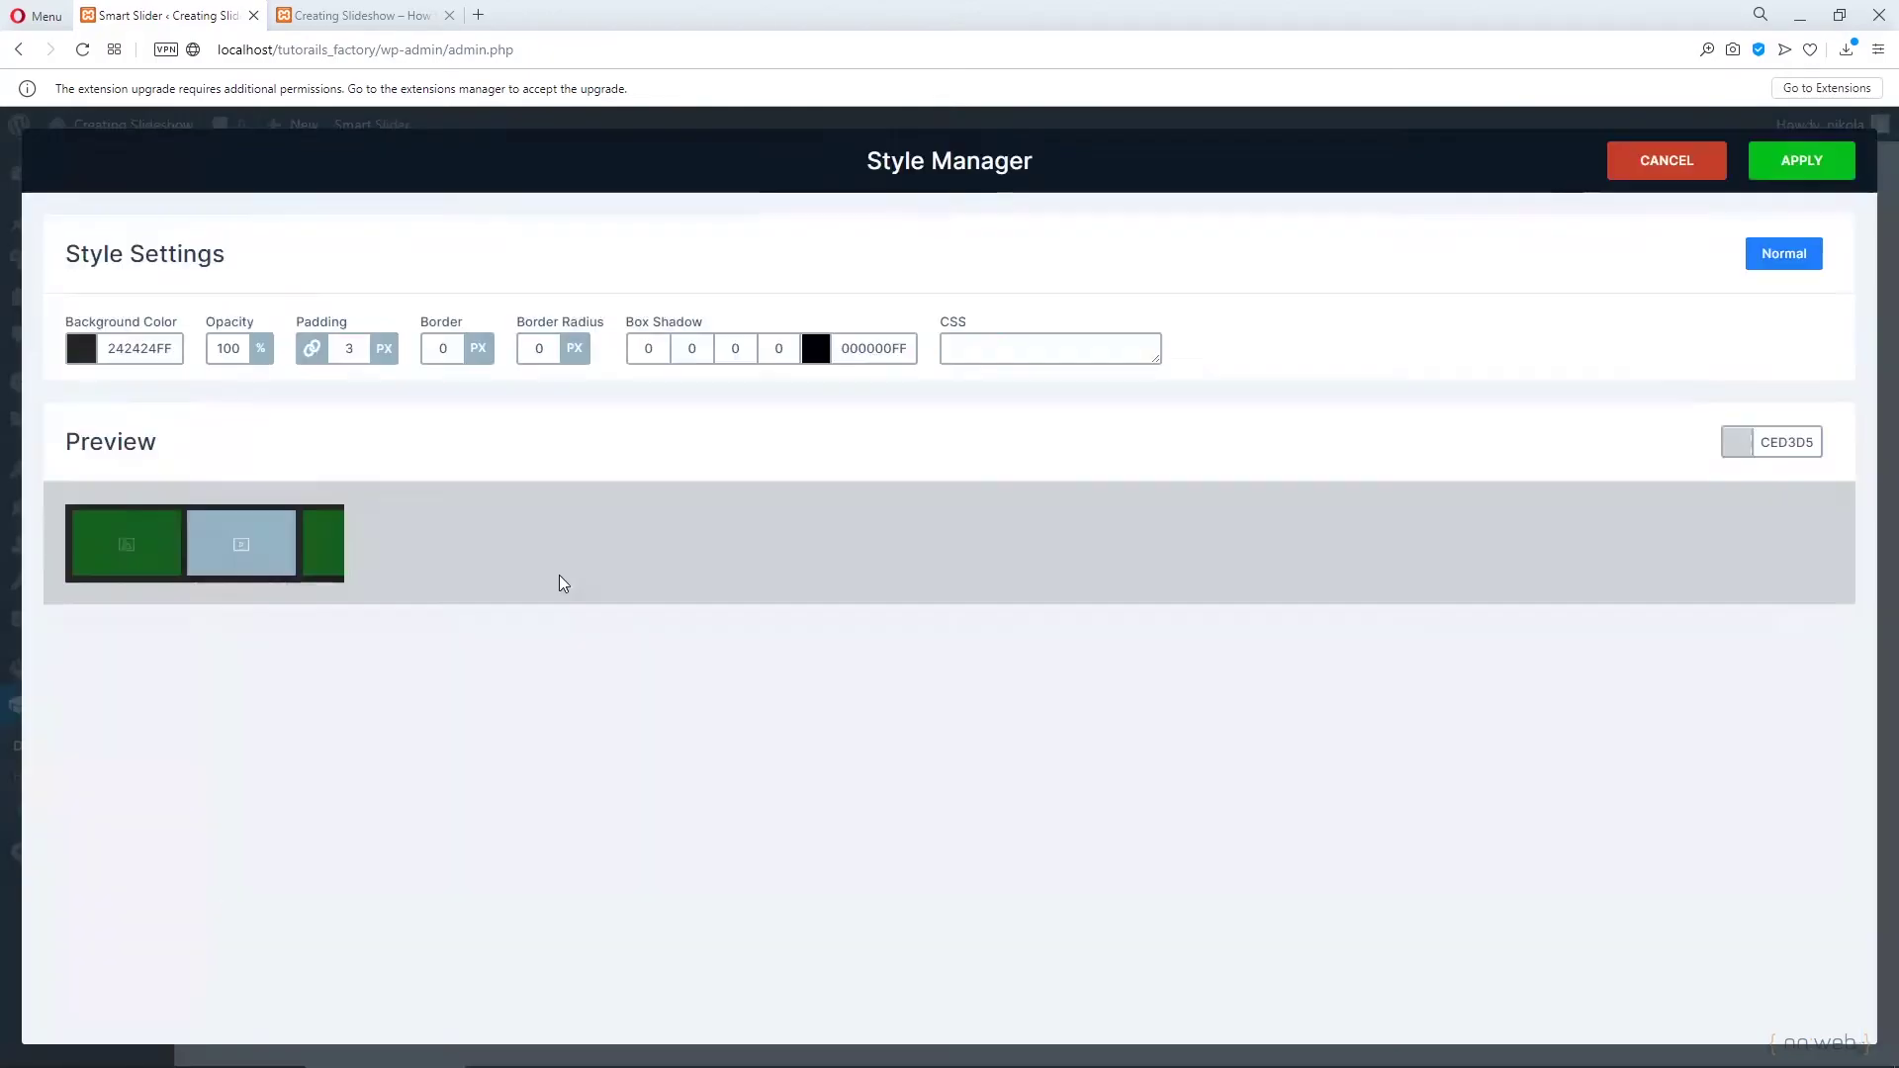
left_click(81, 348)
left_click(230, 399)
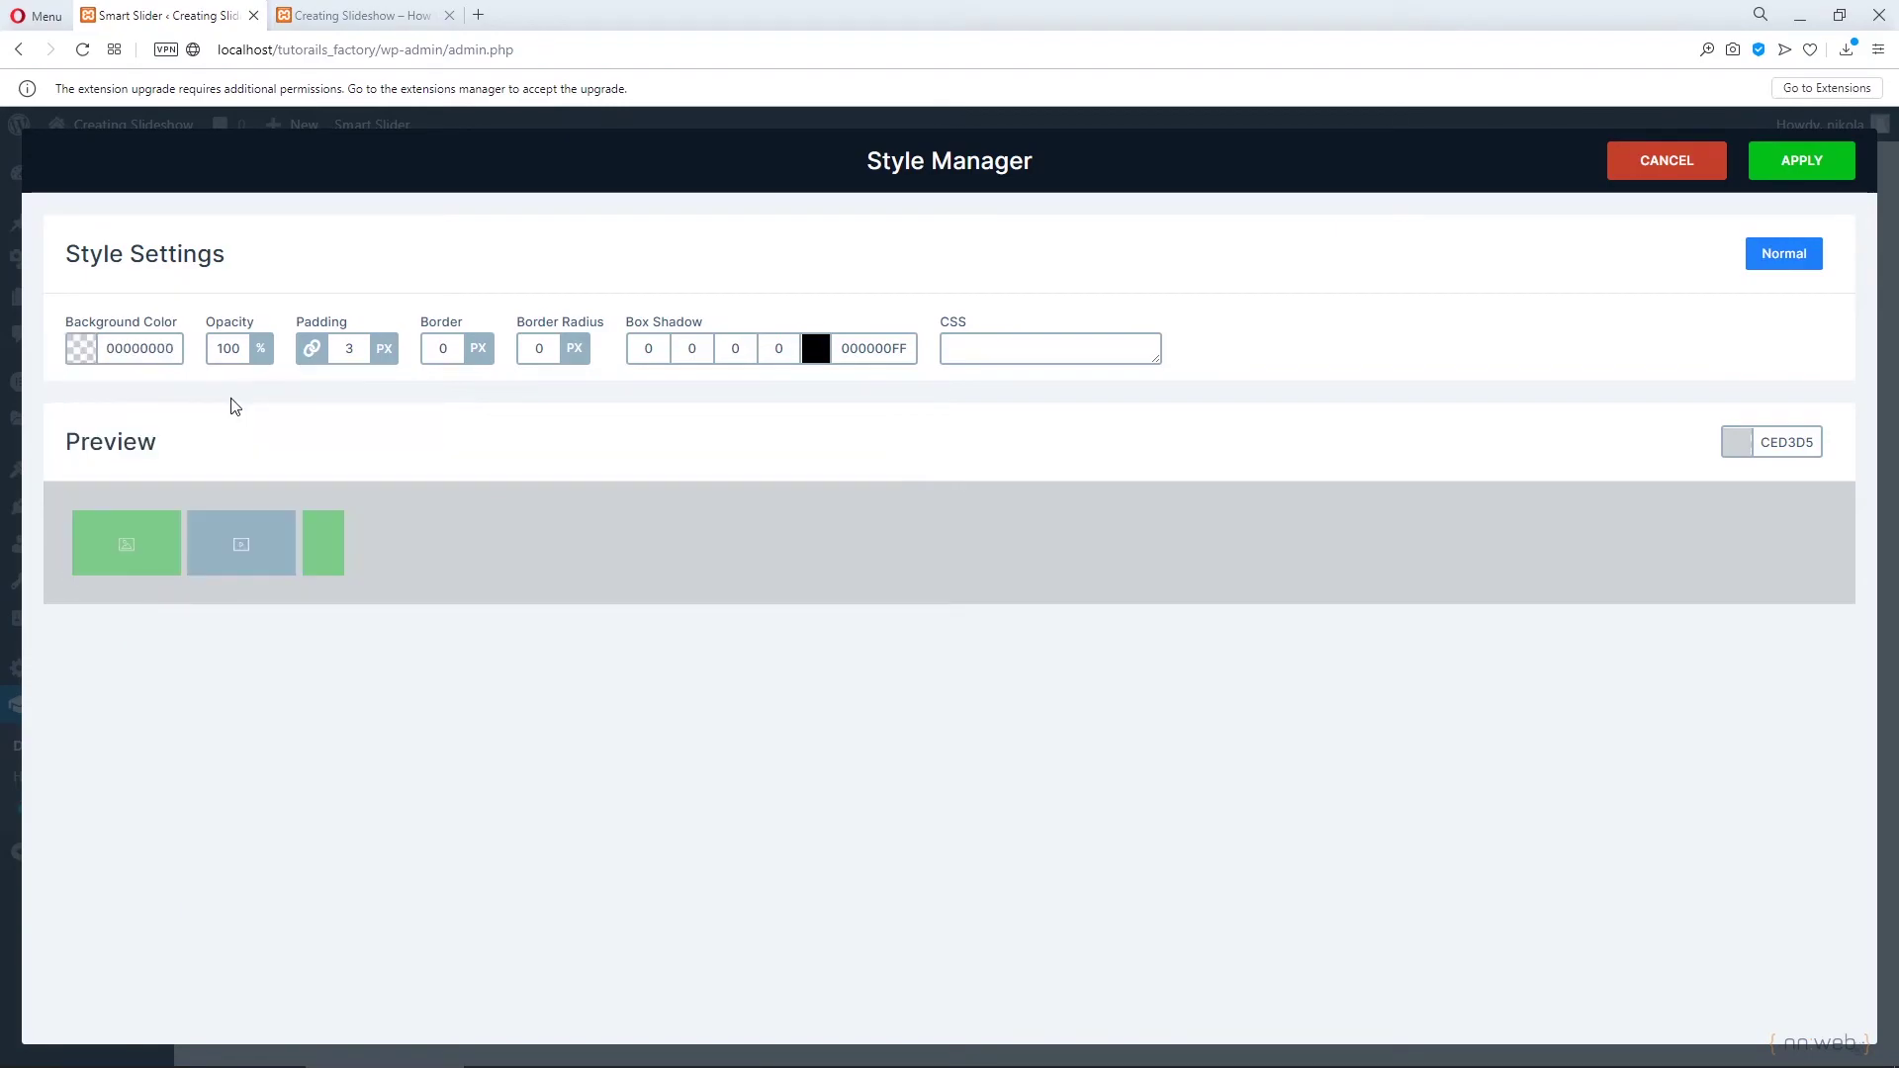
left_click(1780, 176)
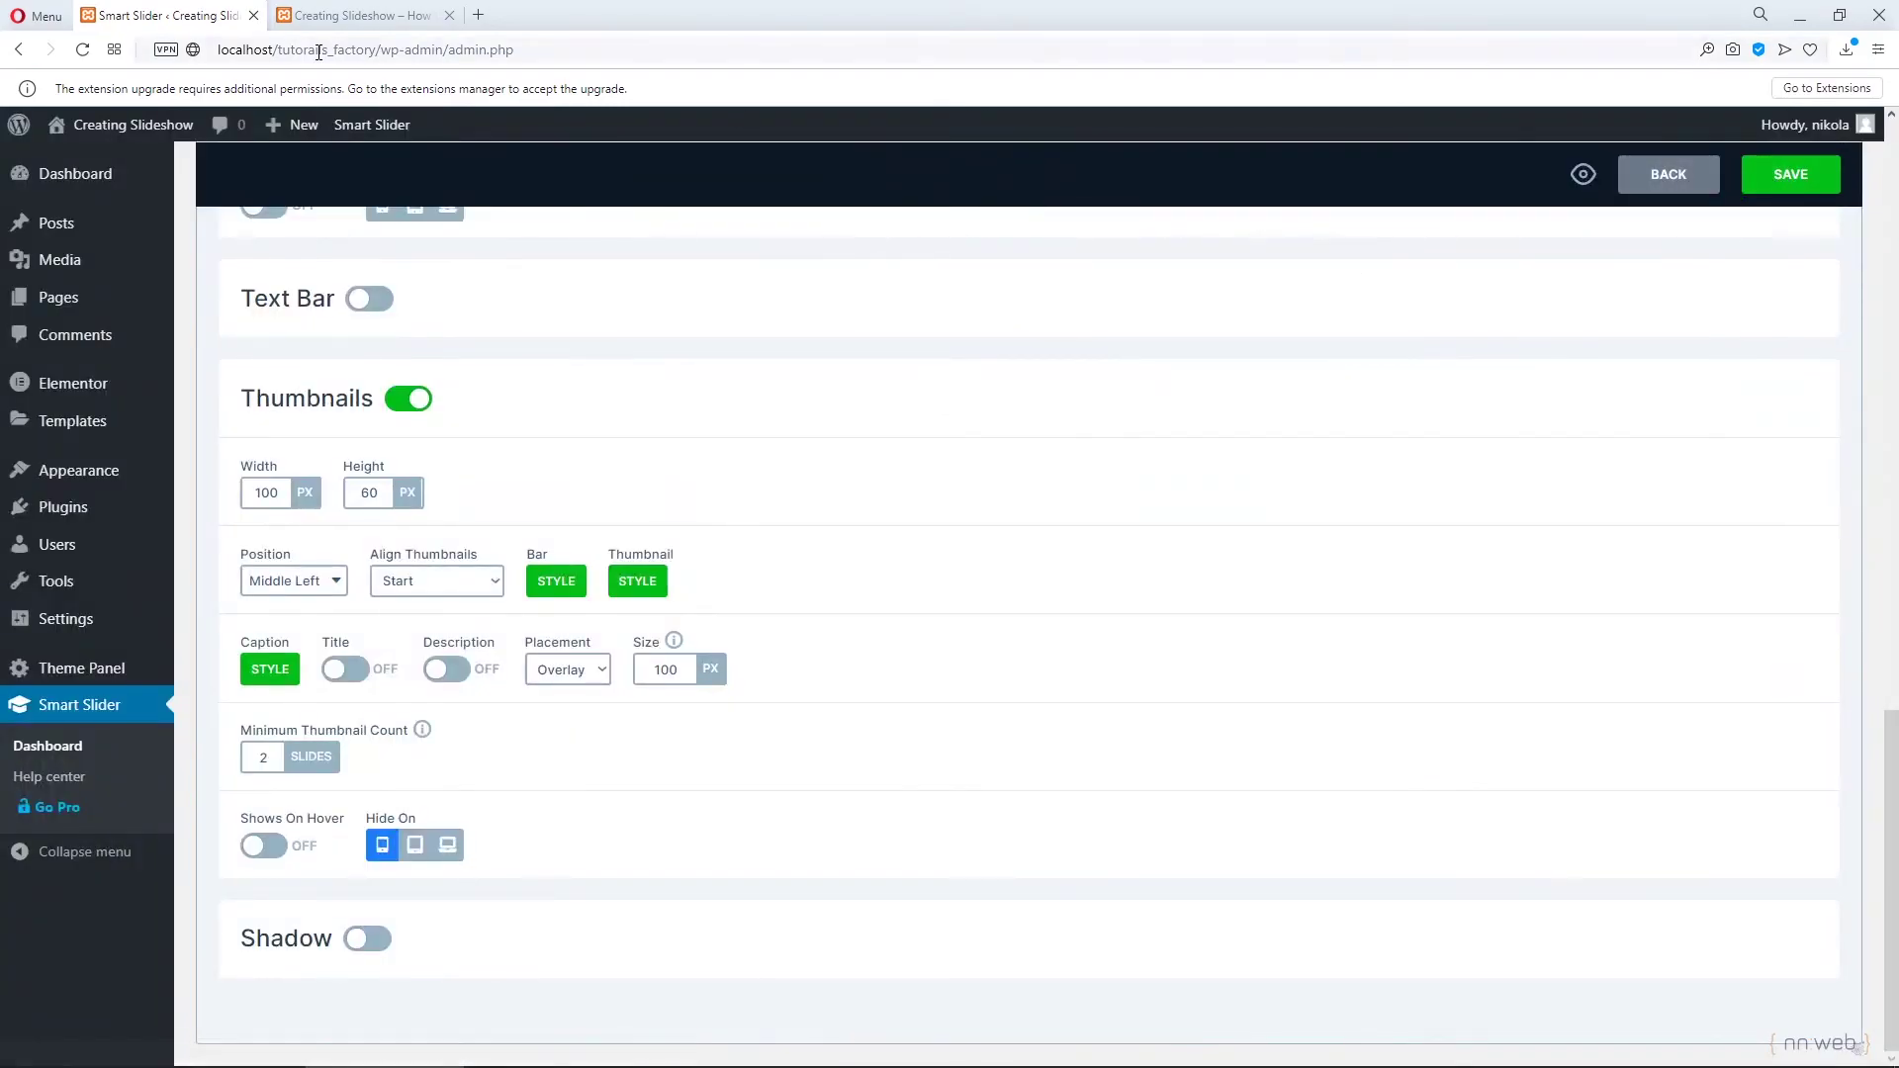
left_click(1783, 178)
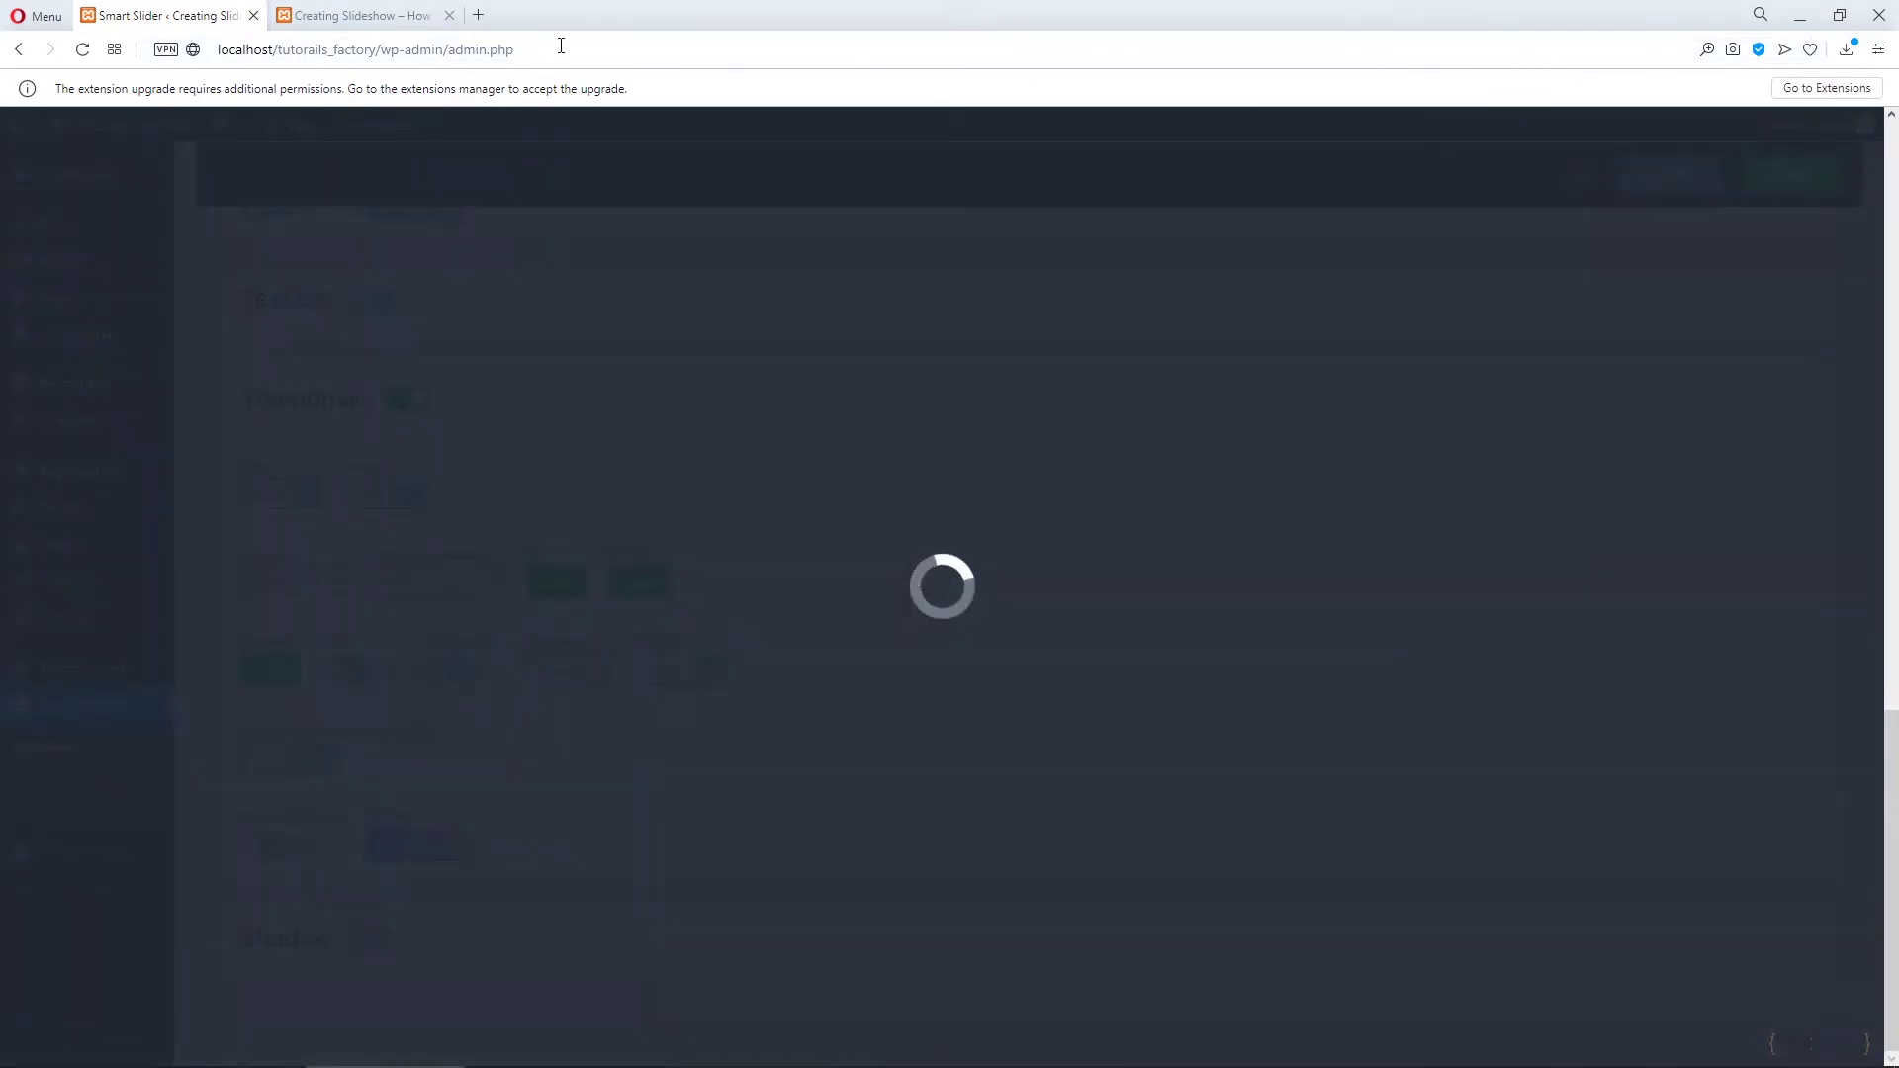
Reload the live slideshow, jump to the Antarctica slide via its thumbnail, and return to settings.
left_click(361, 15)
left_click(83, 51)
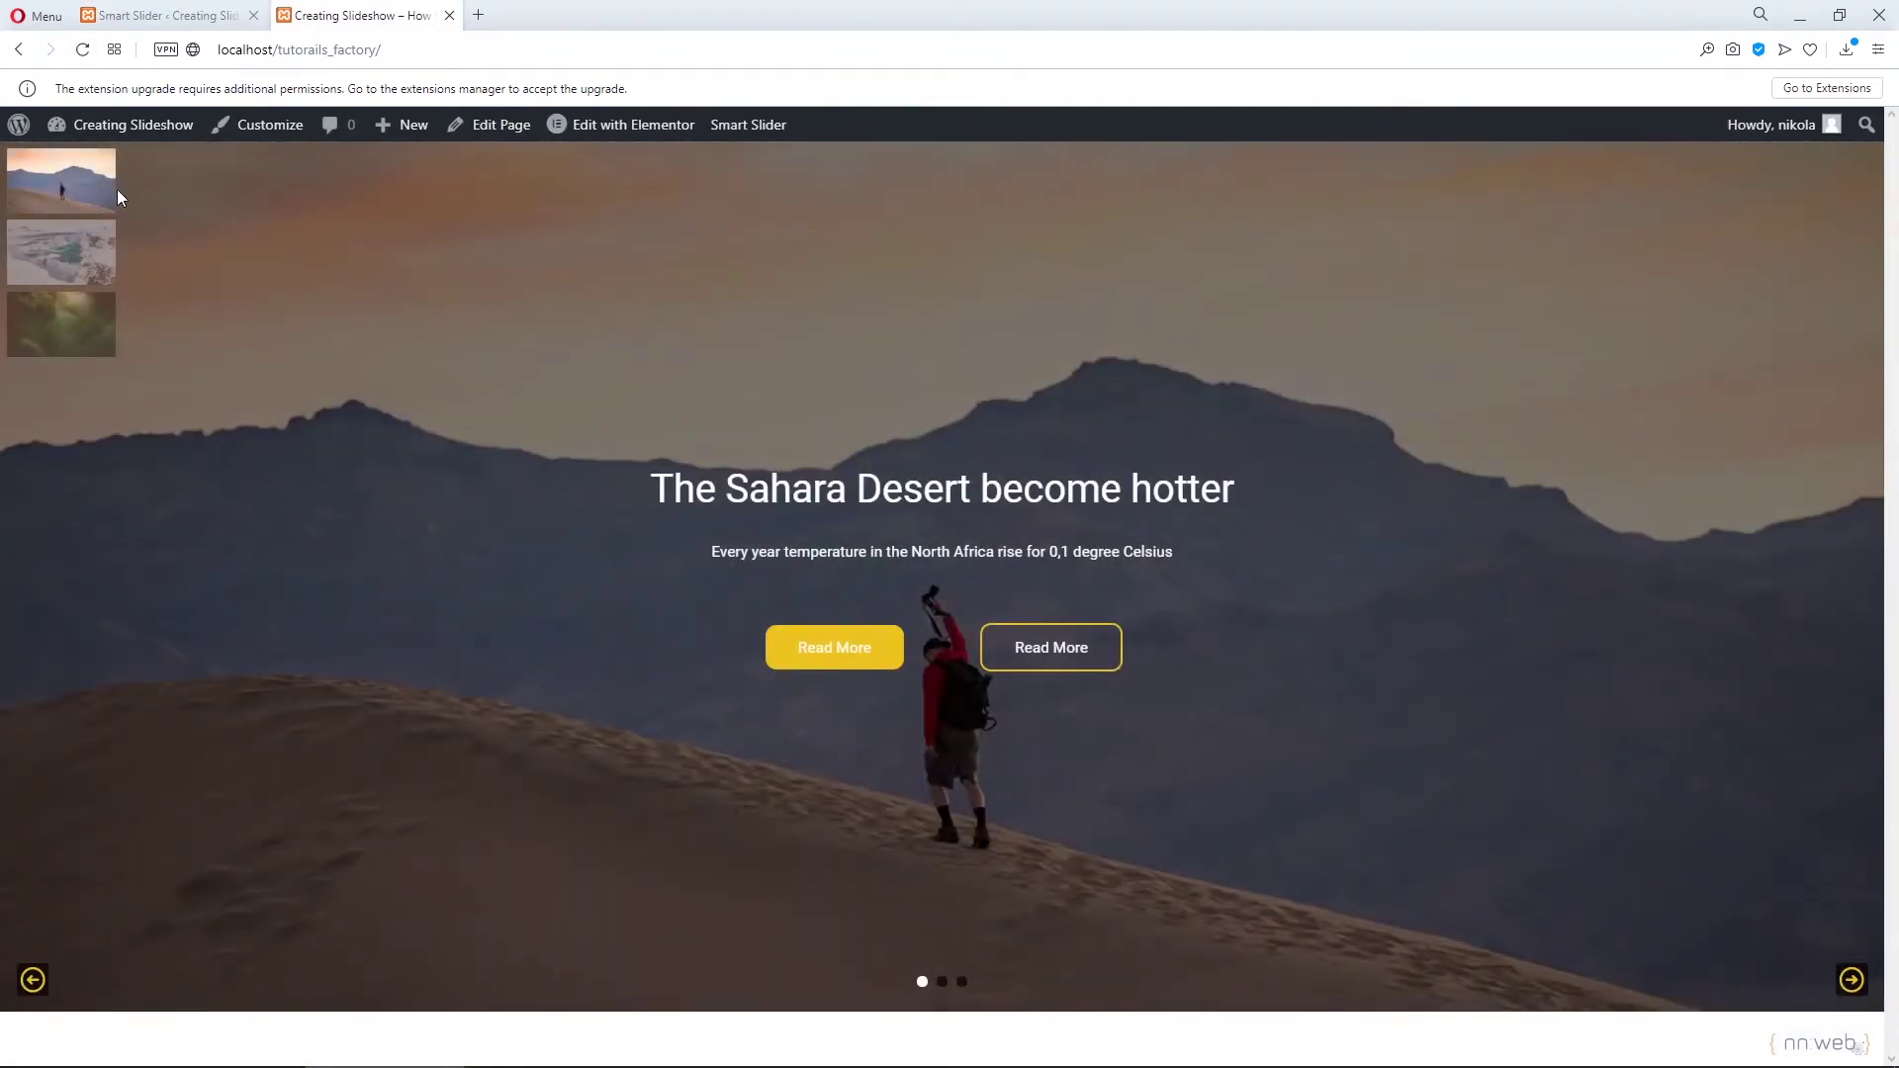
left_click(79, 253)
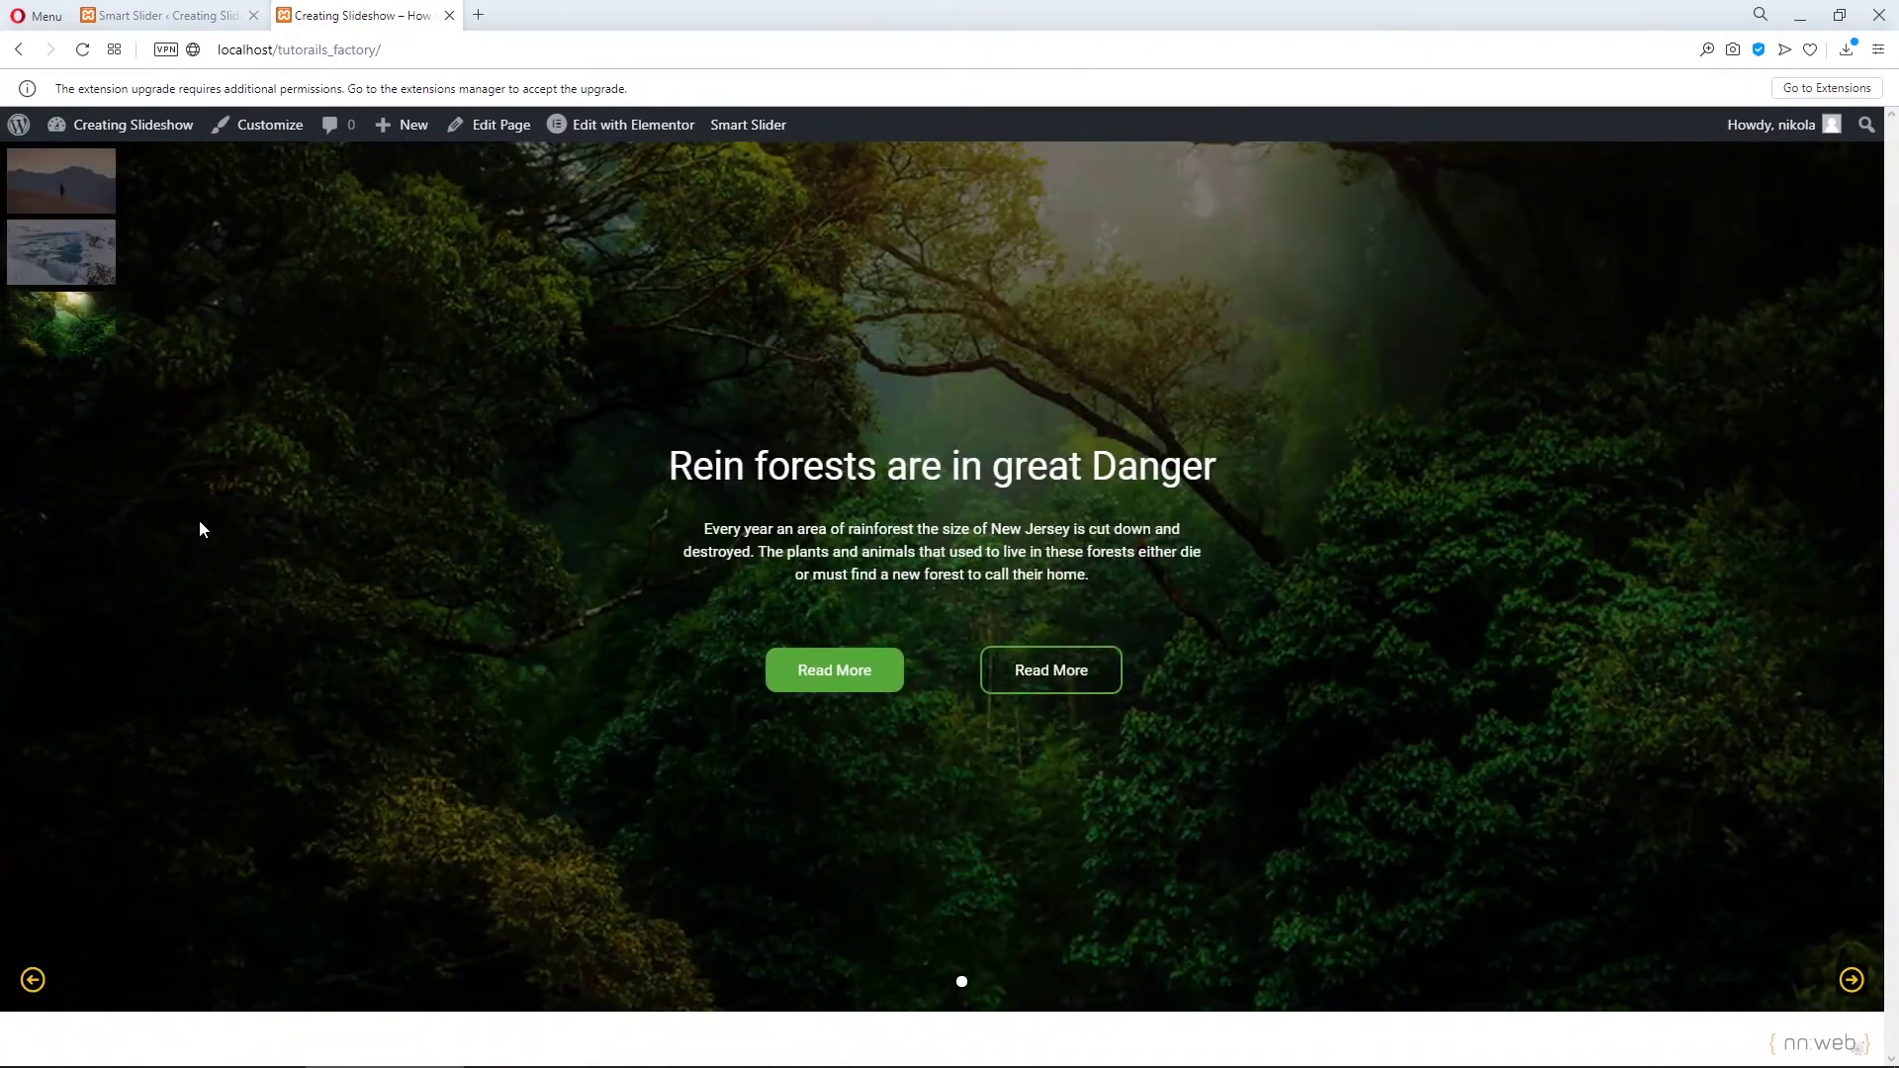
left_click(169, 16)
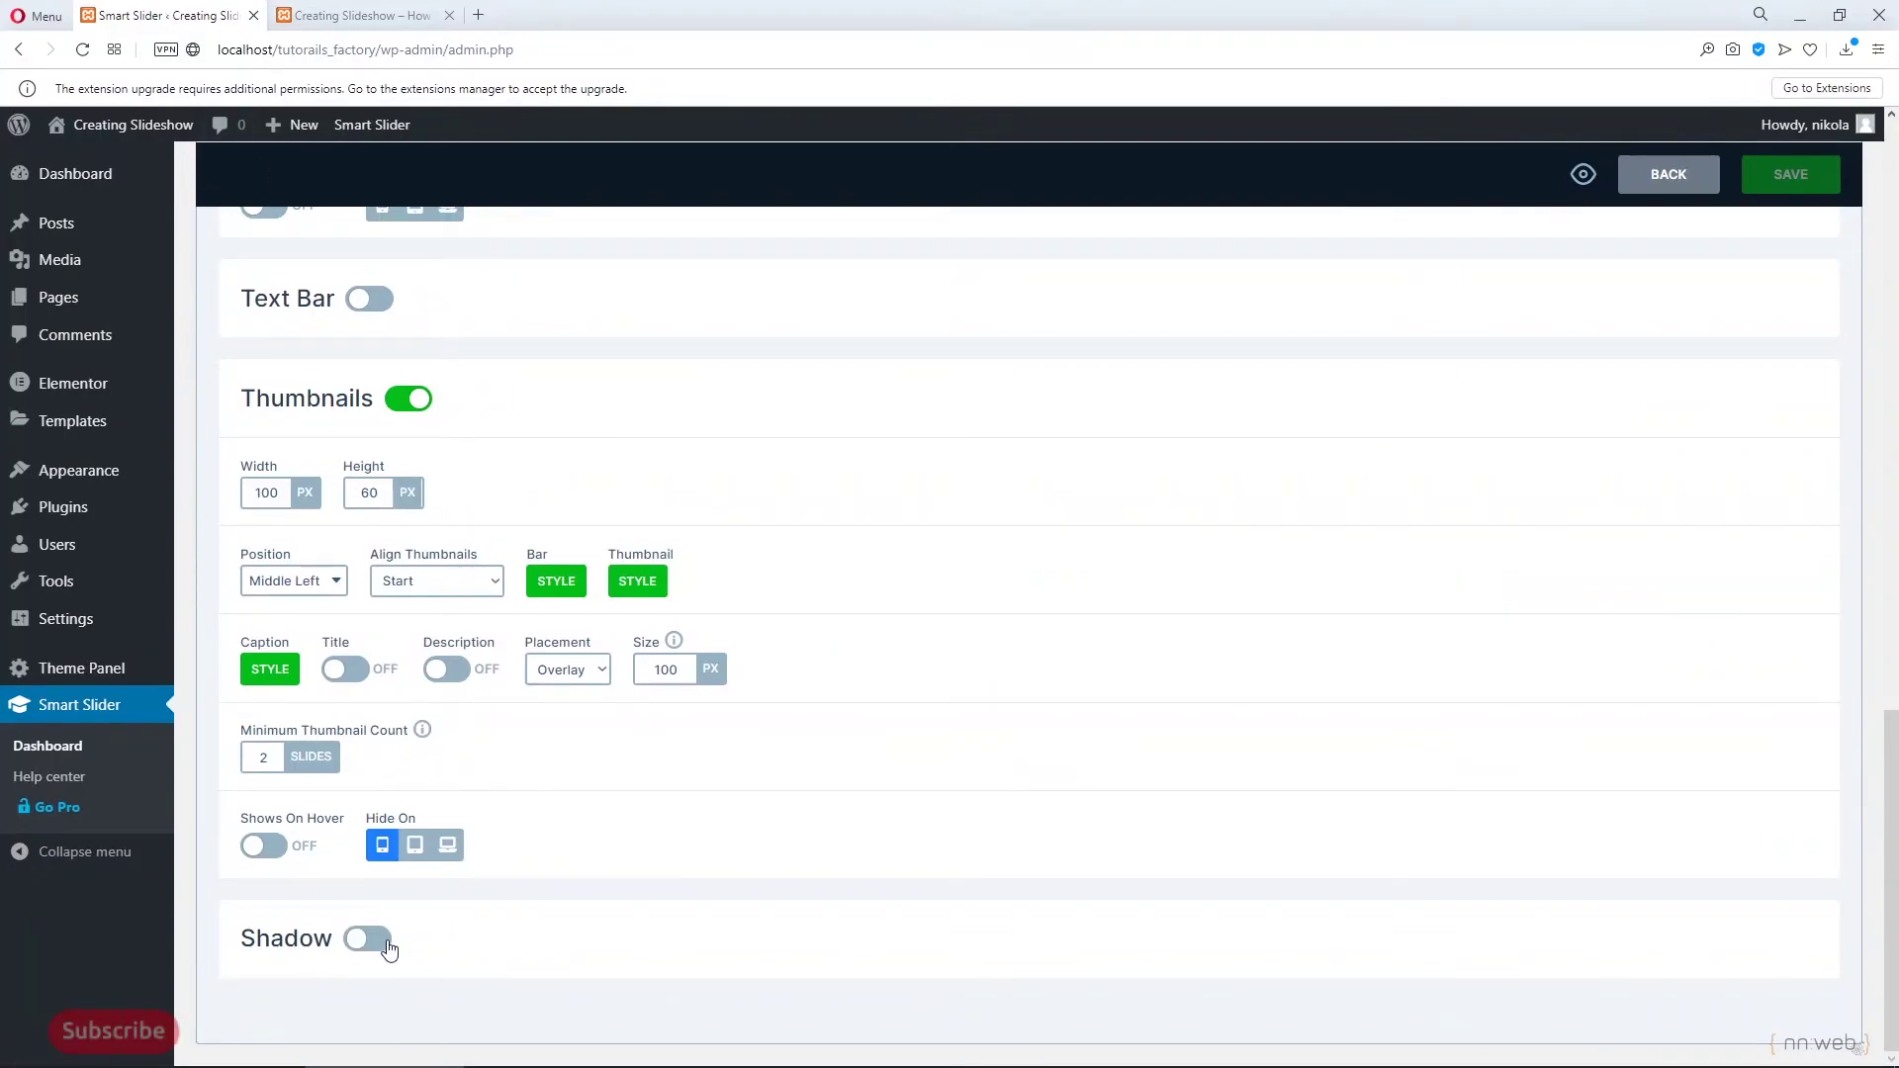
Enable Shadow, pick the third (dark, wide) shadow style, and save the slider.
left_click(368, 940)
scroll(500, 891, "down", 2)
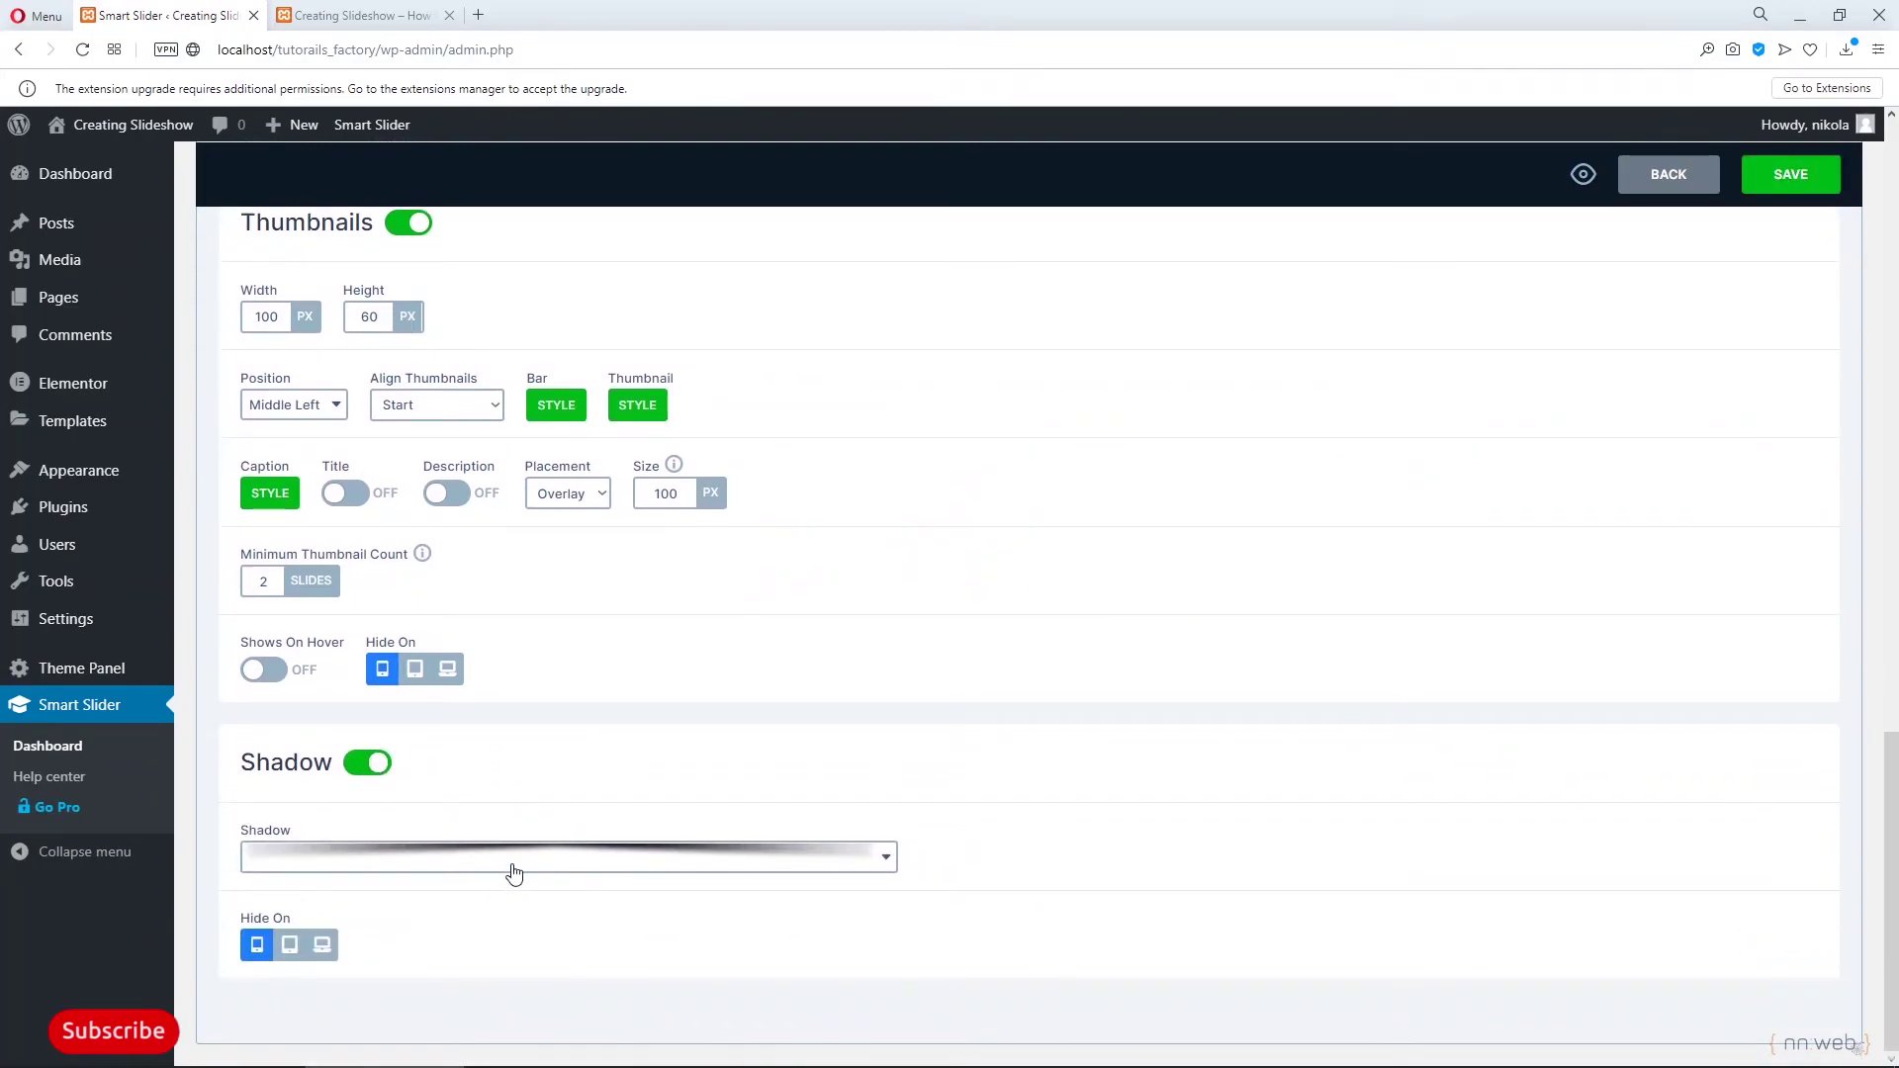
left_click(514, 869)
scroll(514, 907, "down", 2)
scroll(515, 908, "down", 1)
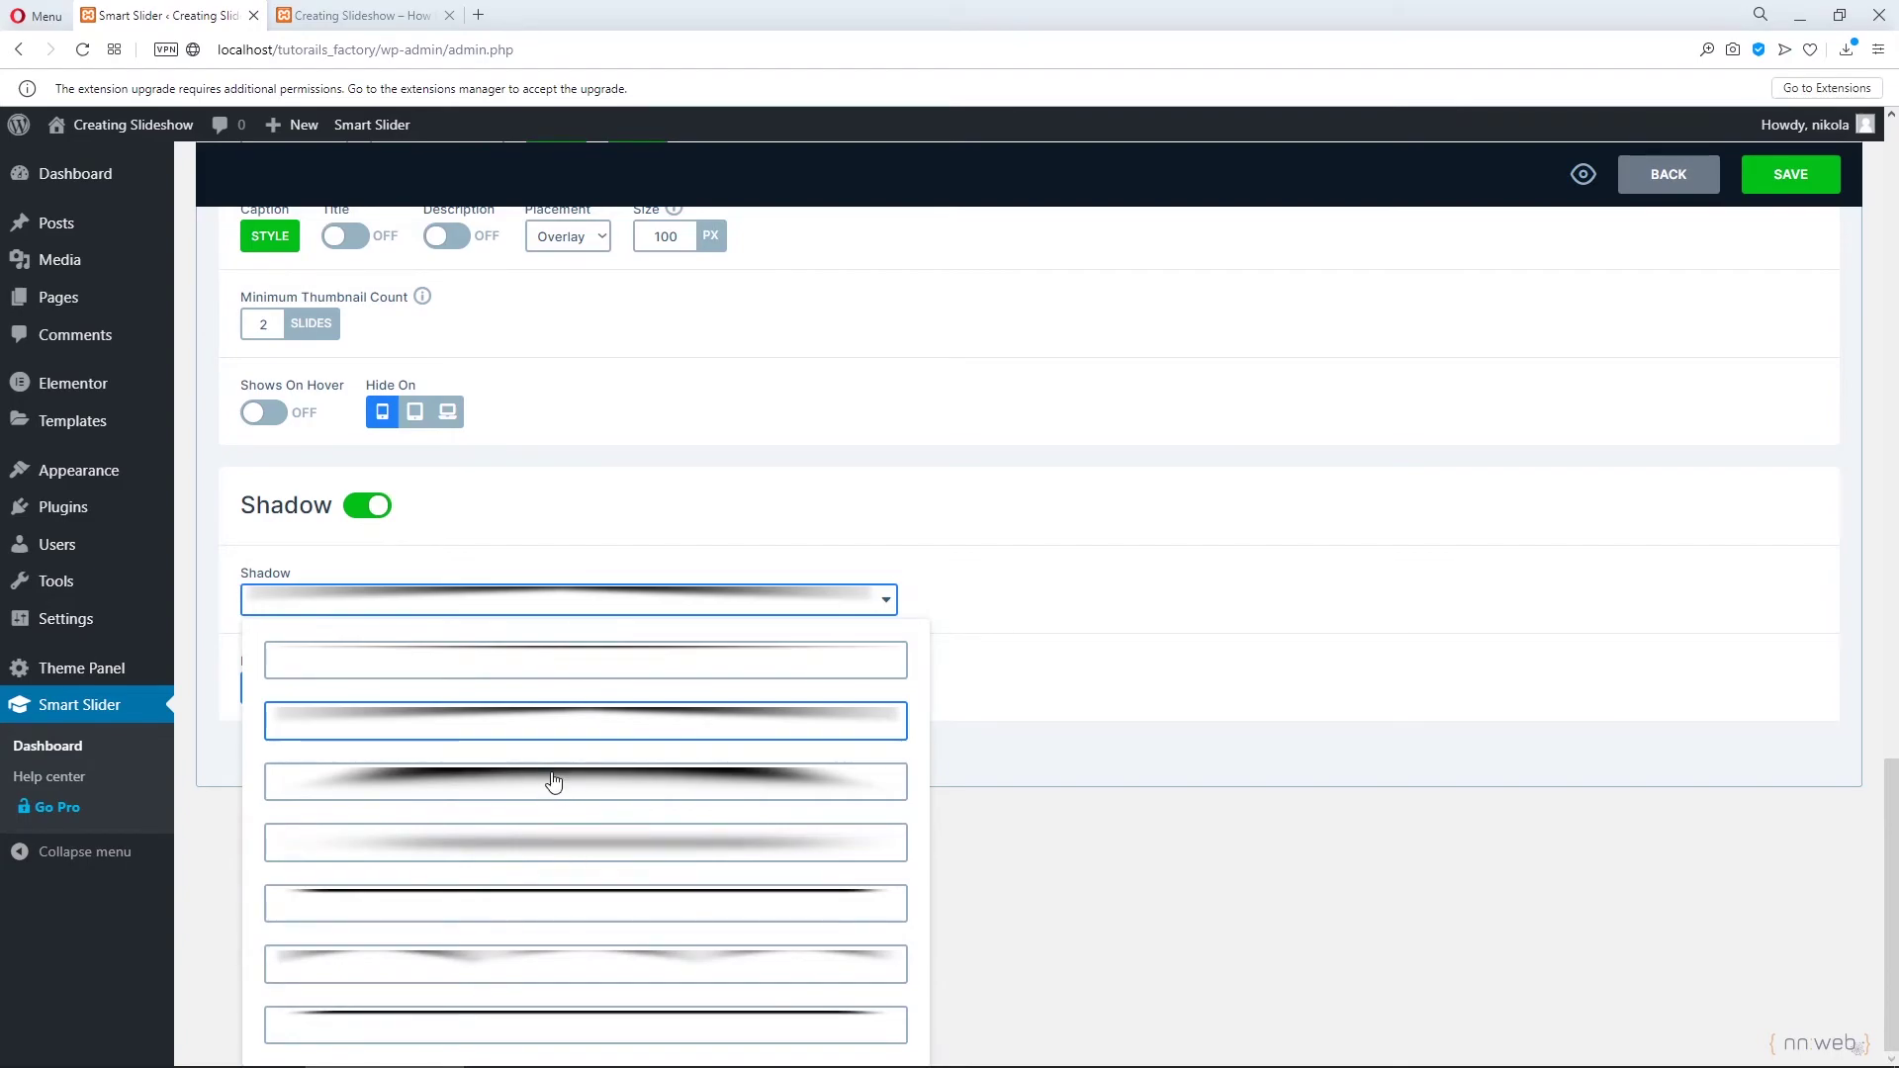
left_click(553, 786)
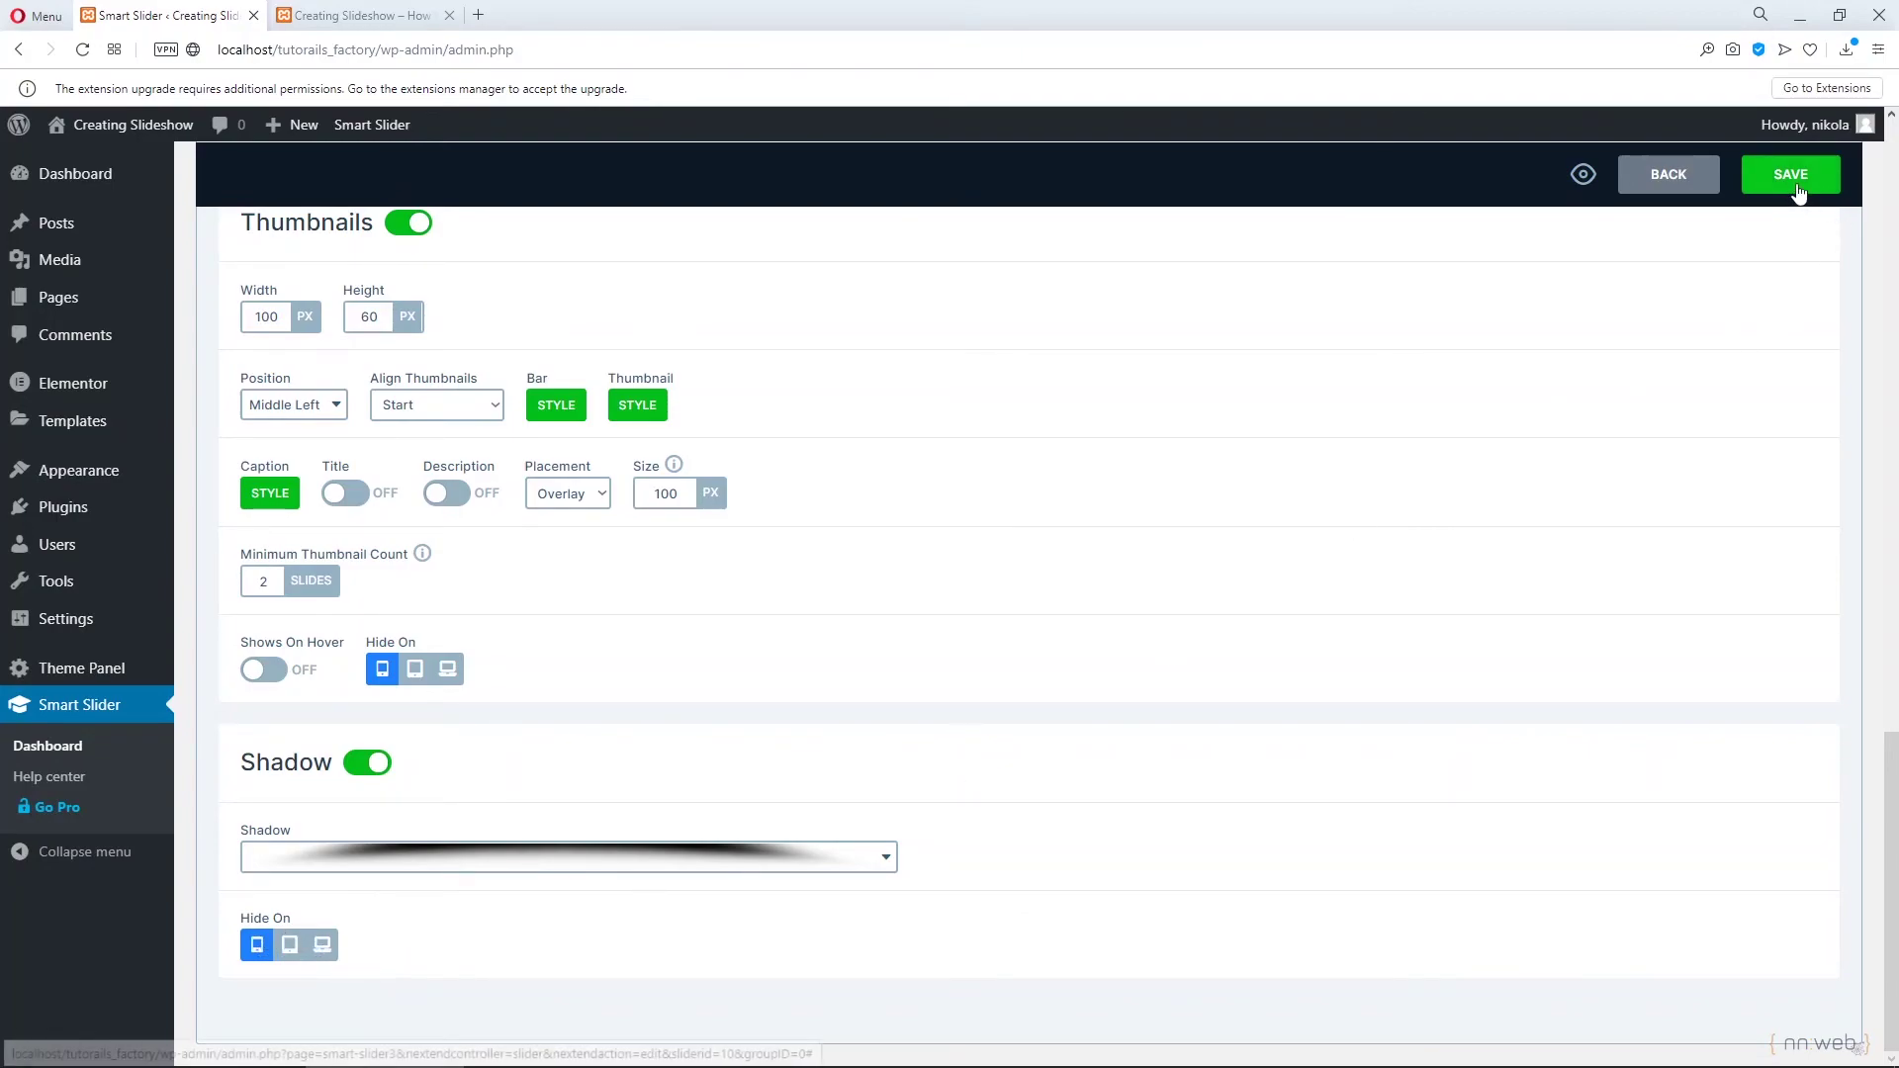
left_click(1792, 175)
Reload the live page to show the drop shadow beneath the slideshow, briefly checking the settings tab.
left_click(361, 14)
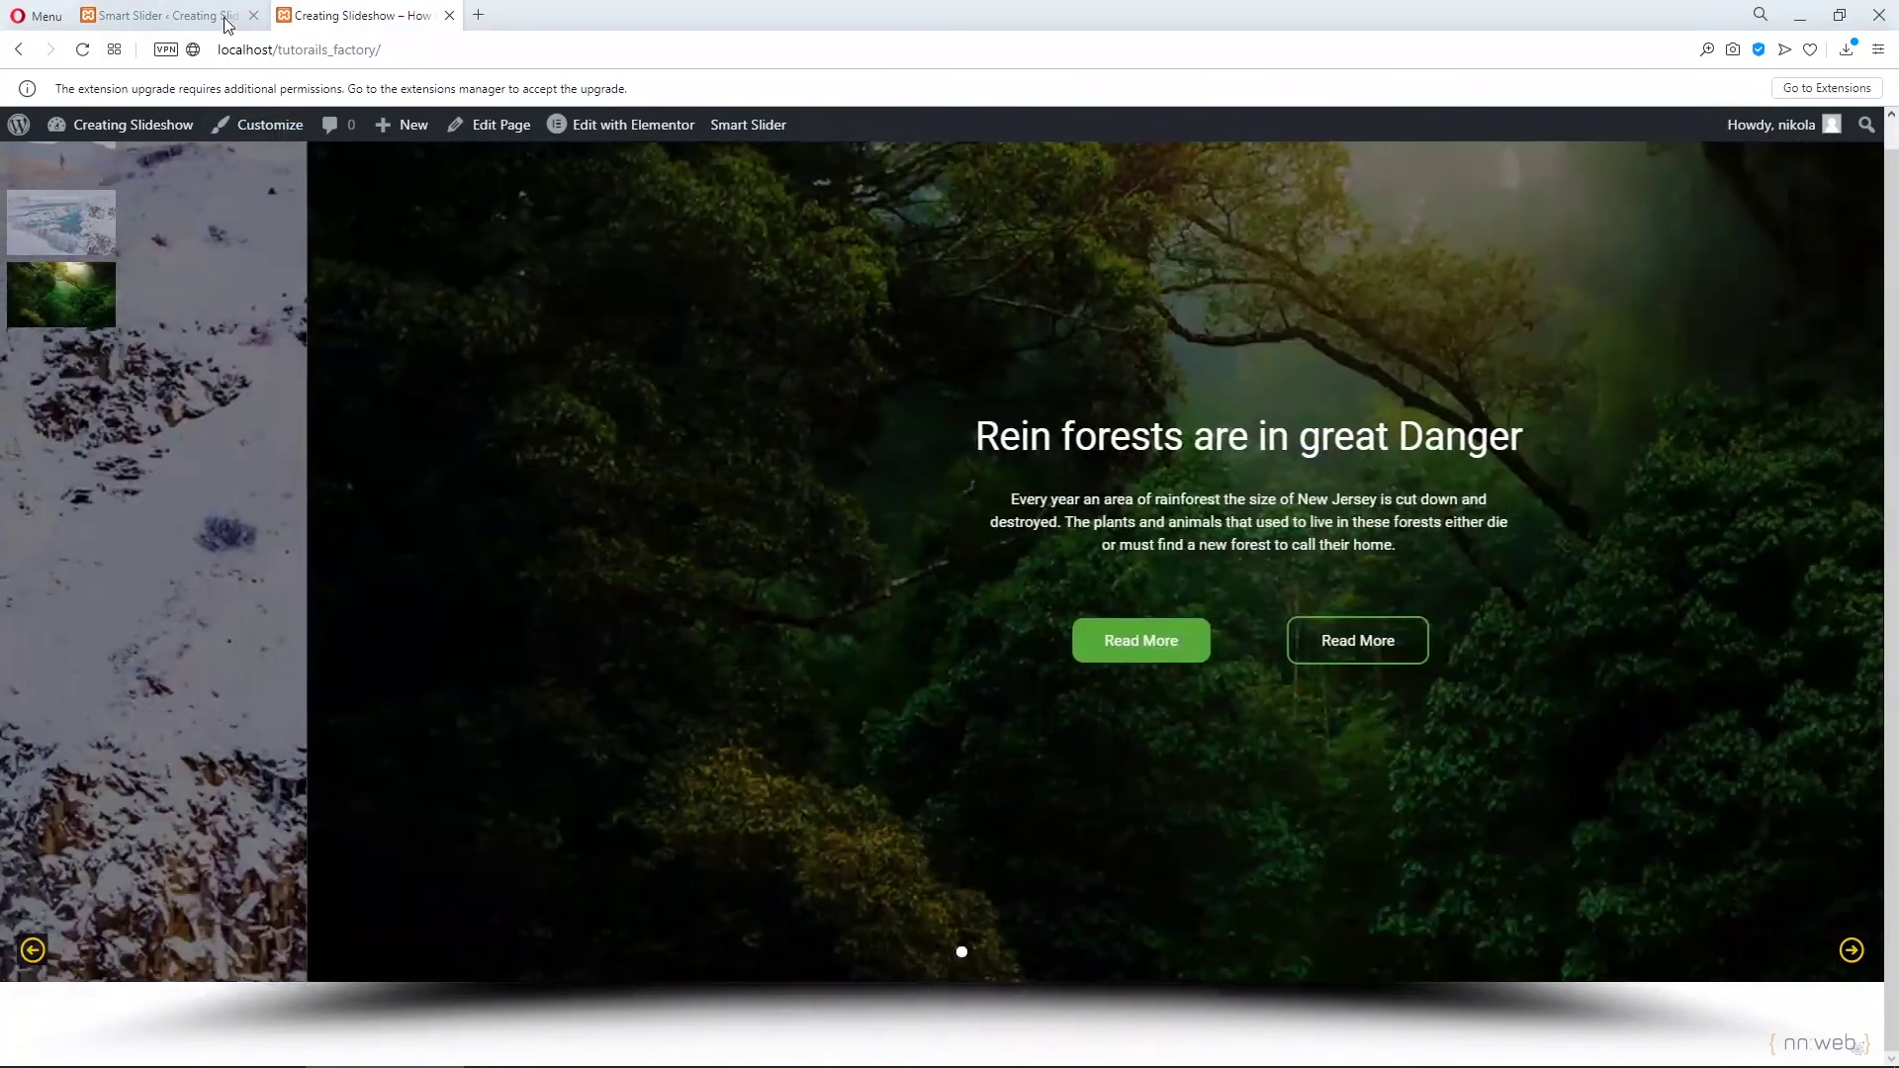
left_click(168, 14)
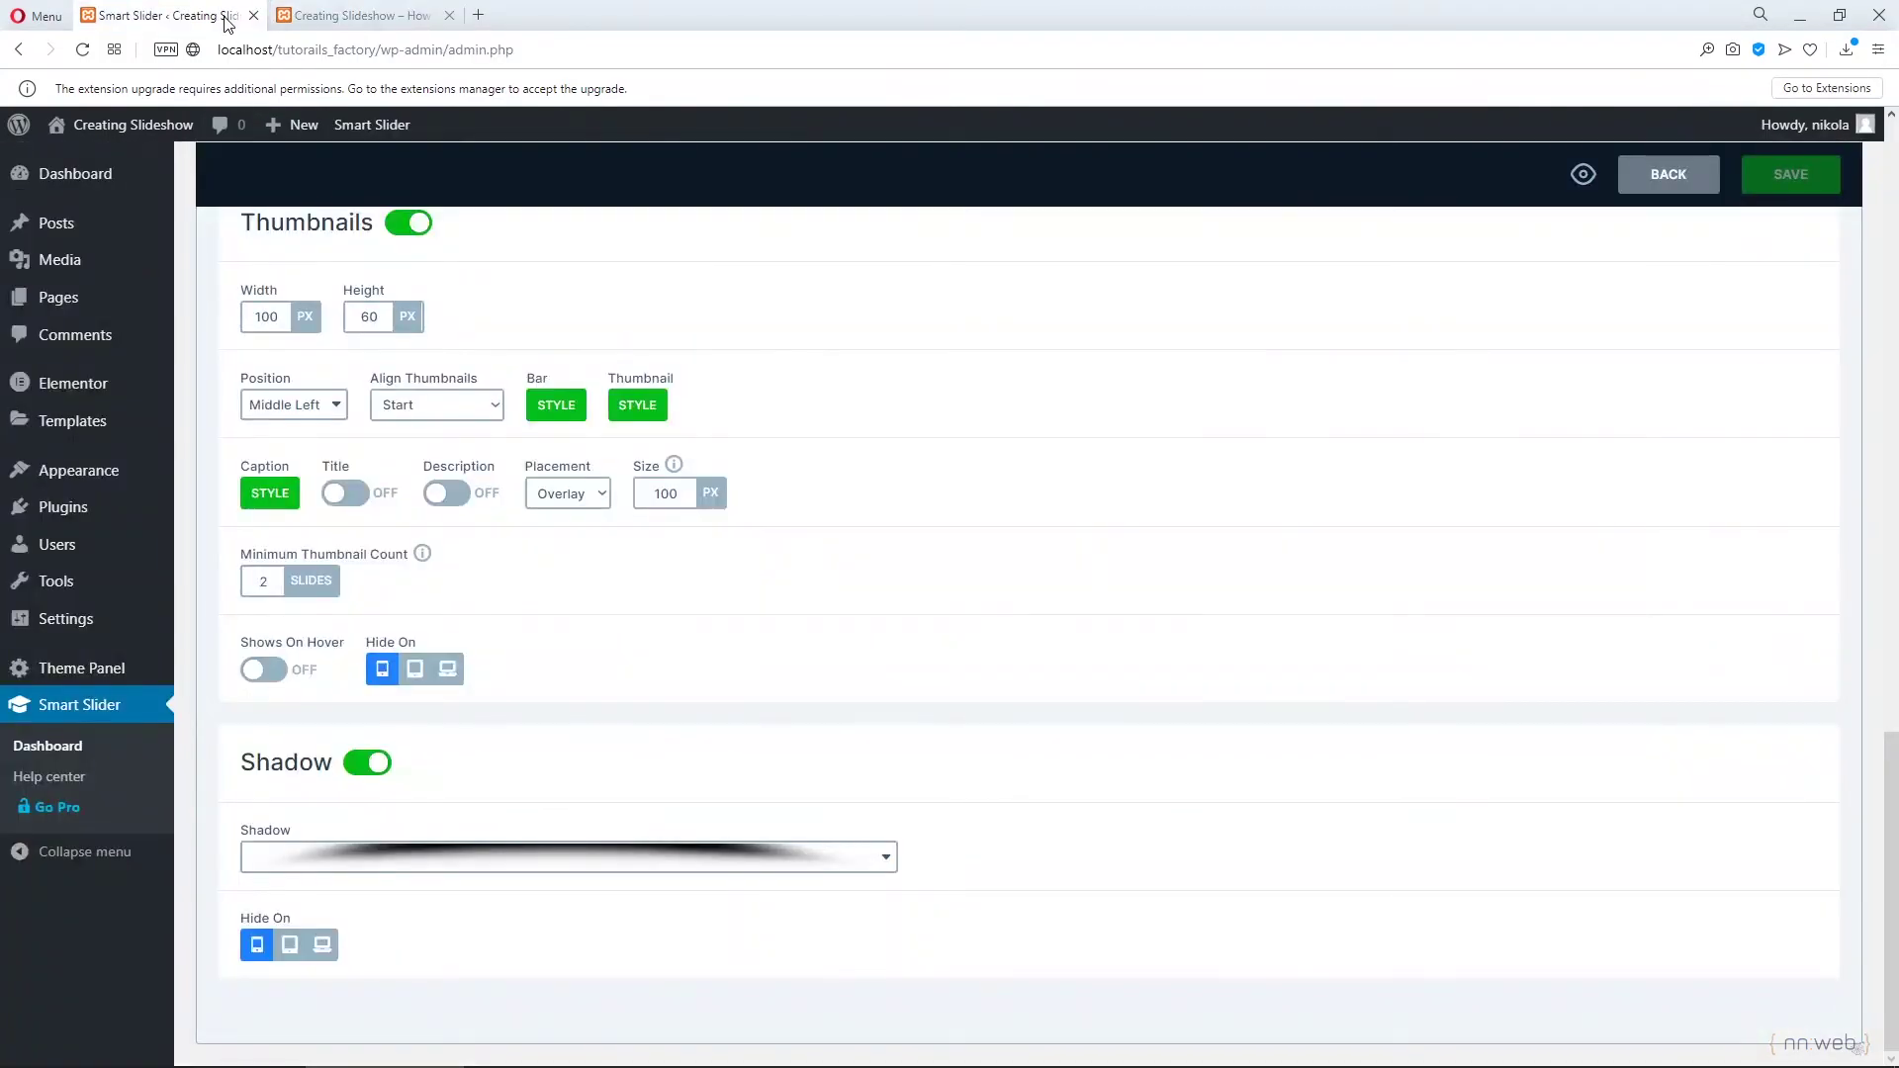
left_click(390, 15)
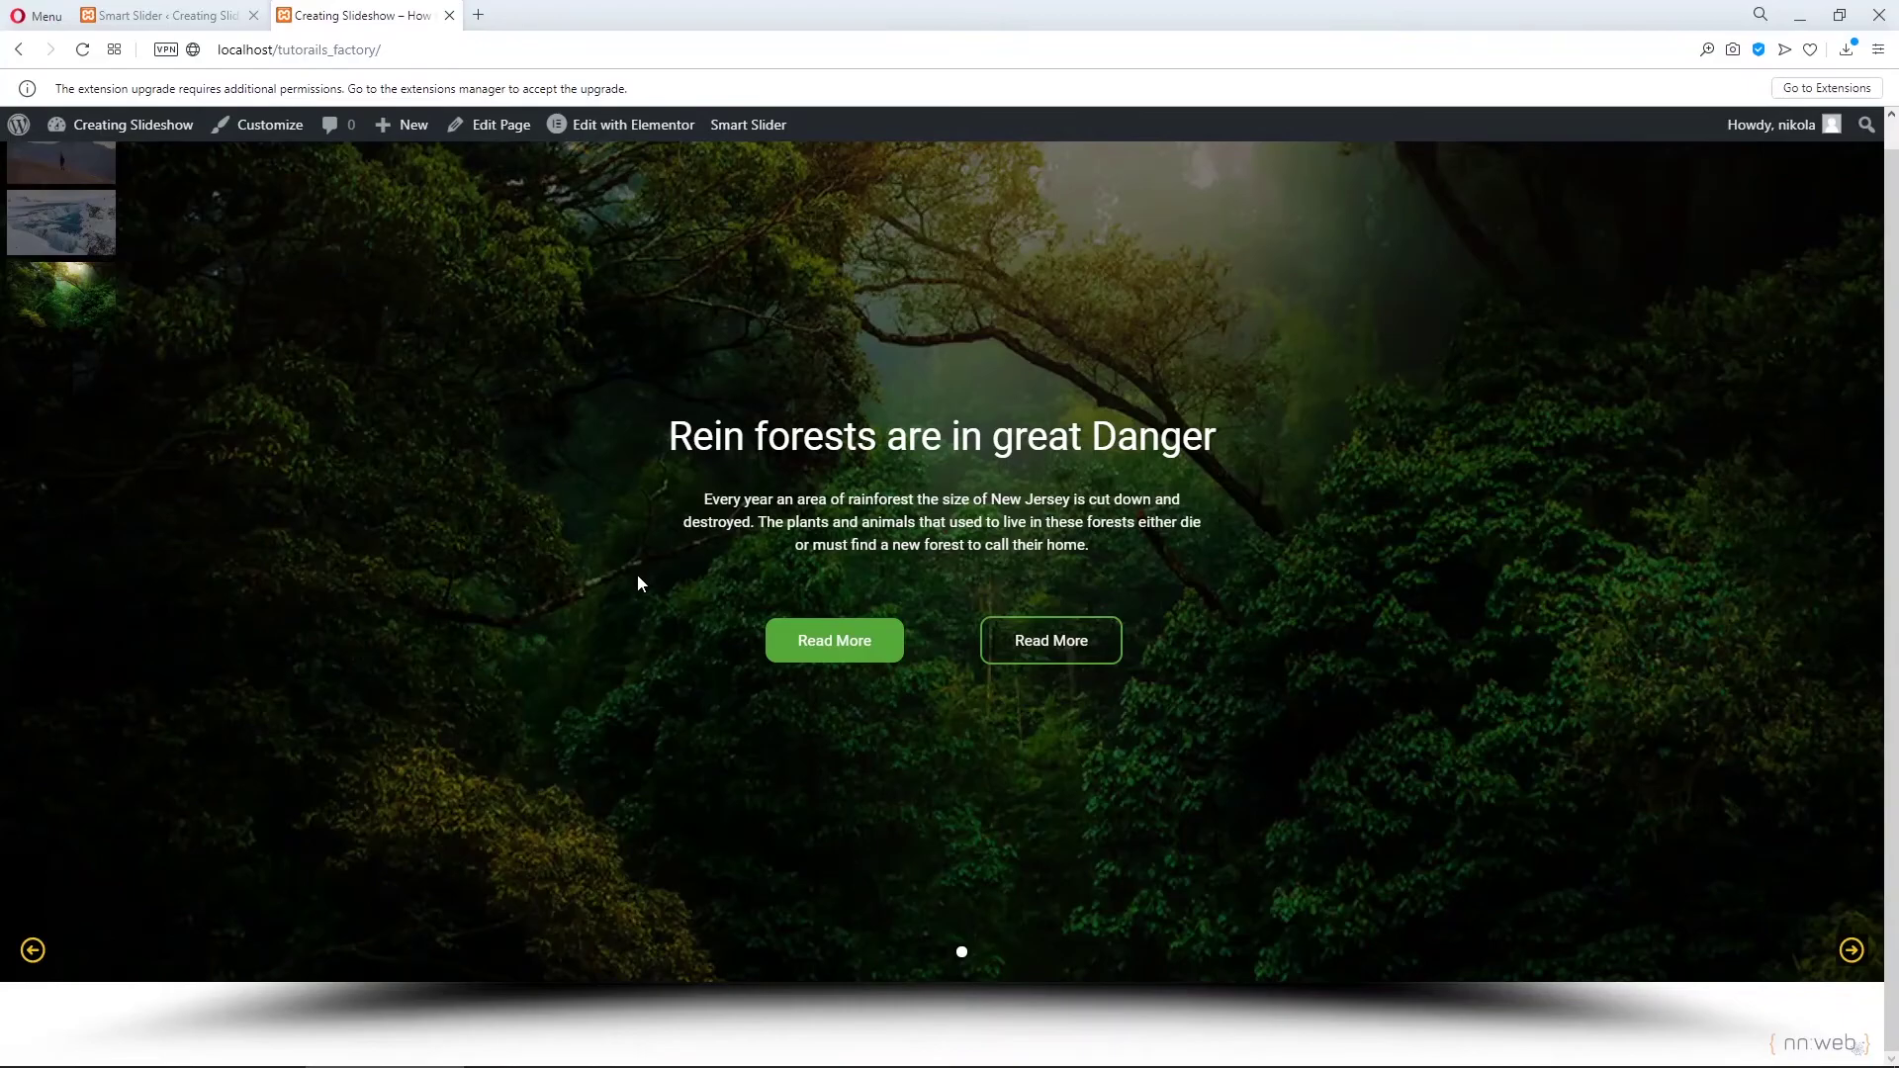